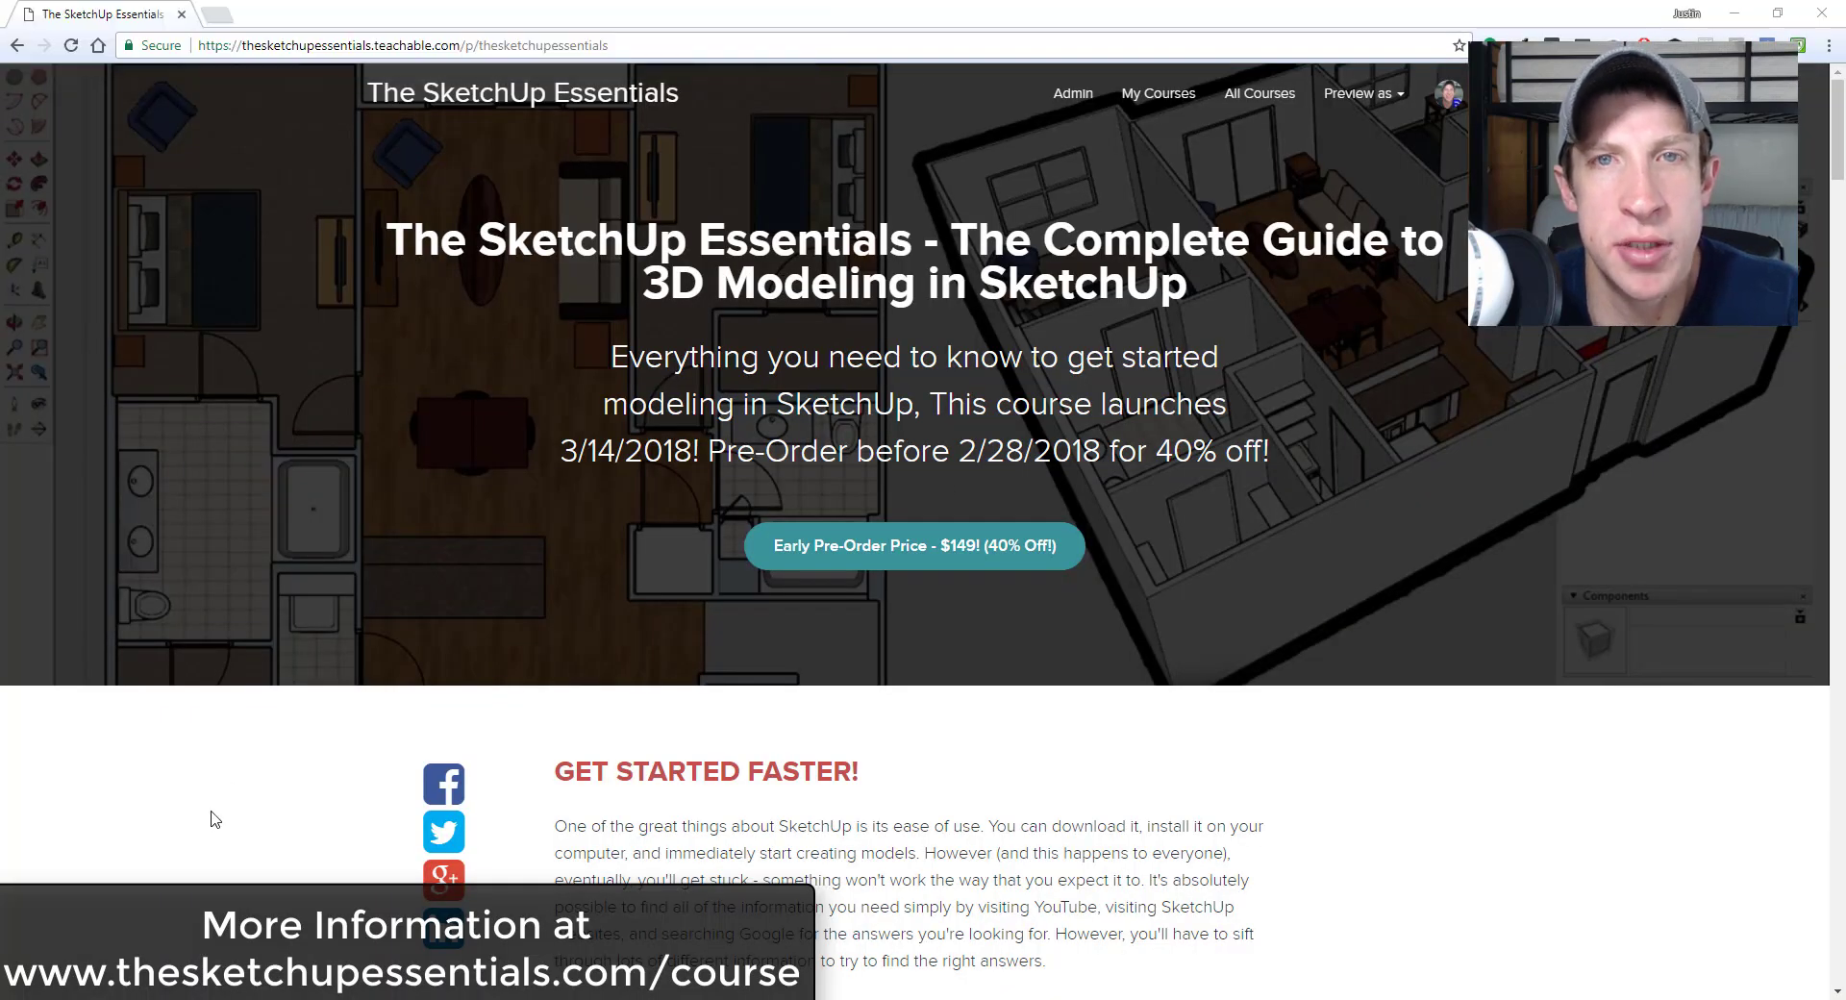
- Scroll the SketchUp Essentials course page from the banner down to the Class Curriculum and FAQ
{"action": "scroll", "coordinate": [218, 819], "scroll_direction": "down", "scroll_amount": 6}
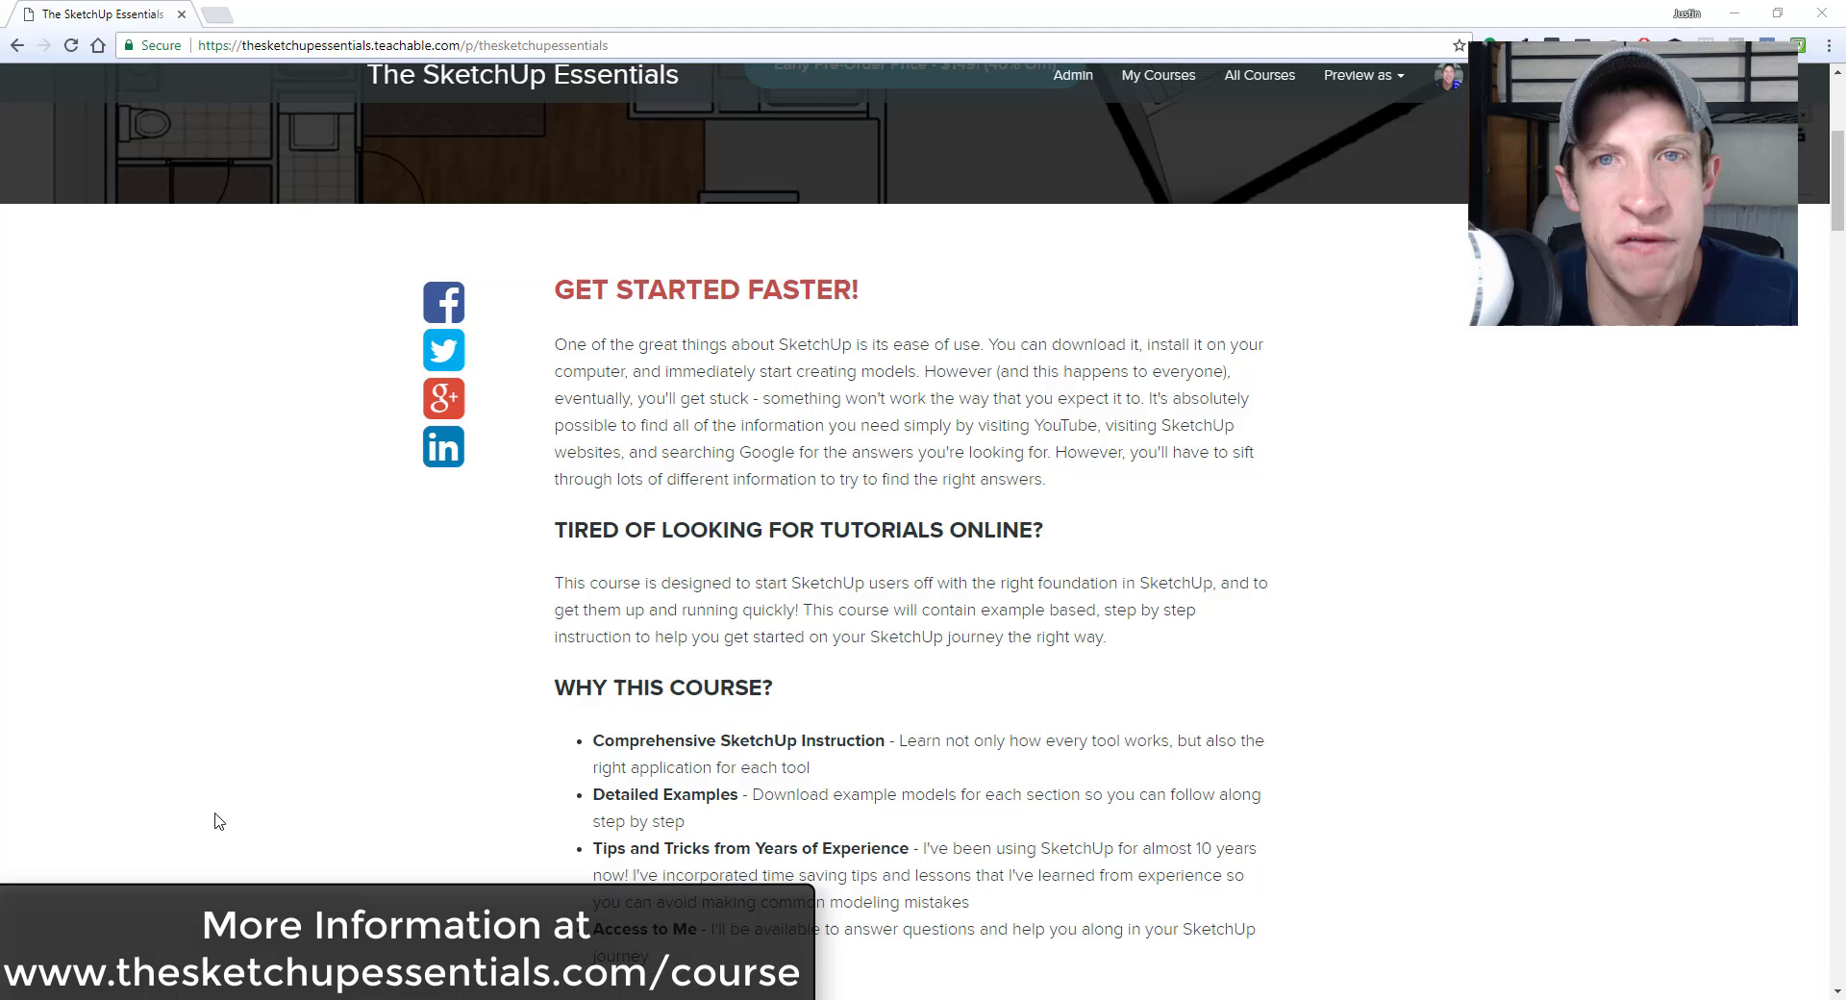
{"action": "scroll", "coordinate": [279, 678], "scroll_direction": "down", "scroll_amount": 9}
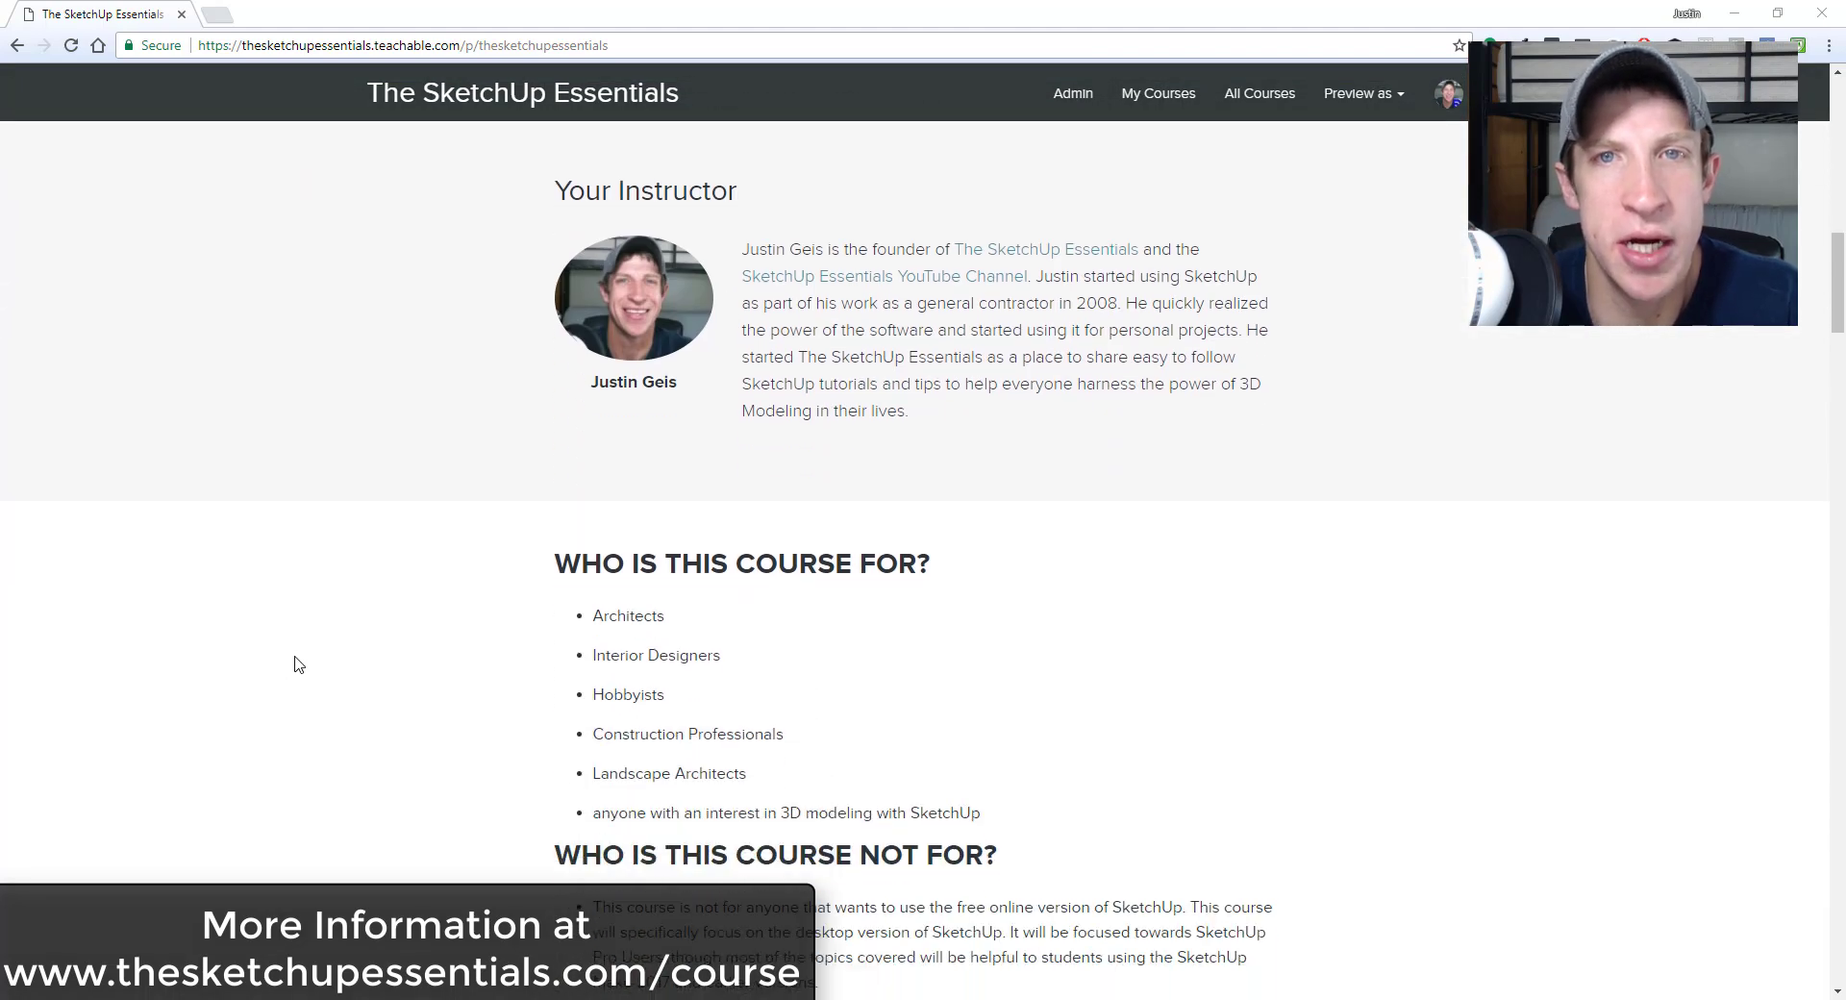
{"action": "scroll", "coordinate": [296, 663], "scroll_direction": "down", "scroll_amount": 4}
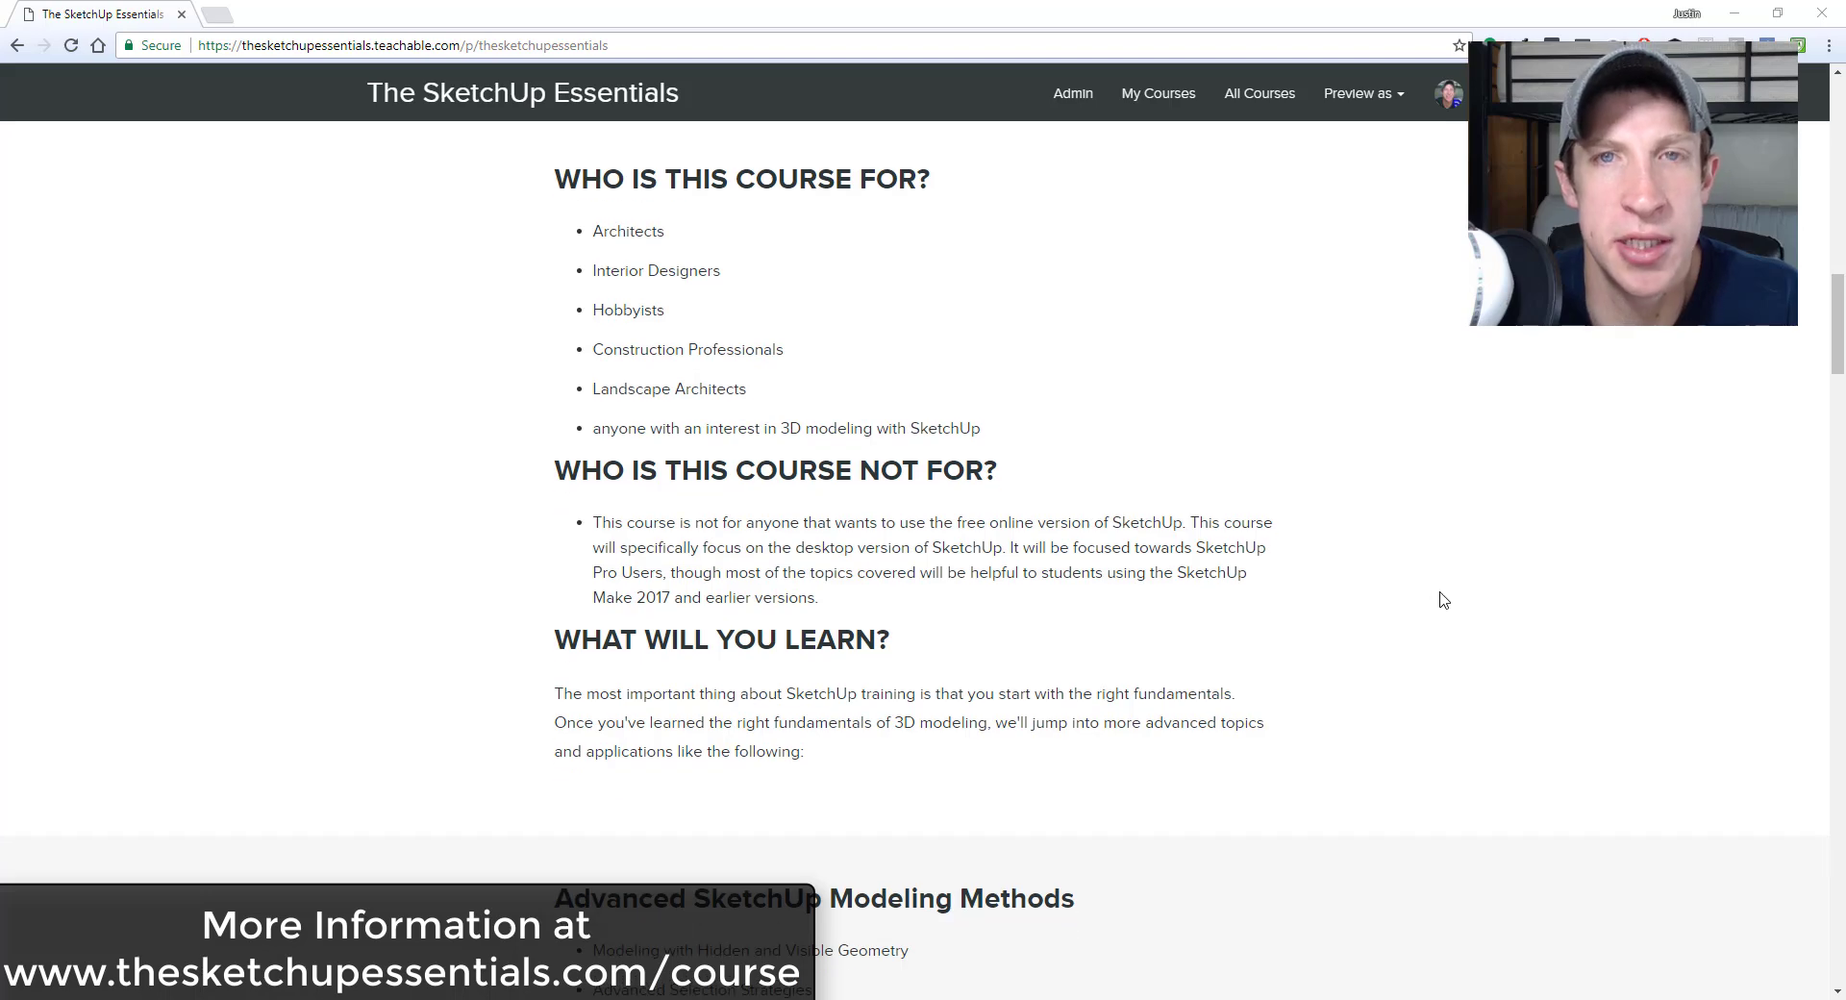
{"action": "scroll", "coordinate": [1445, 600], "scroll_direction": "down", "scroll_amount": 5}
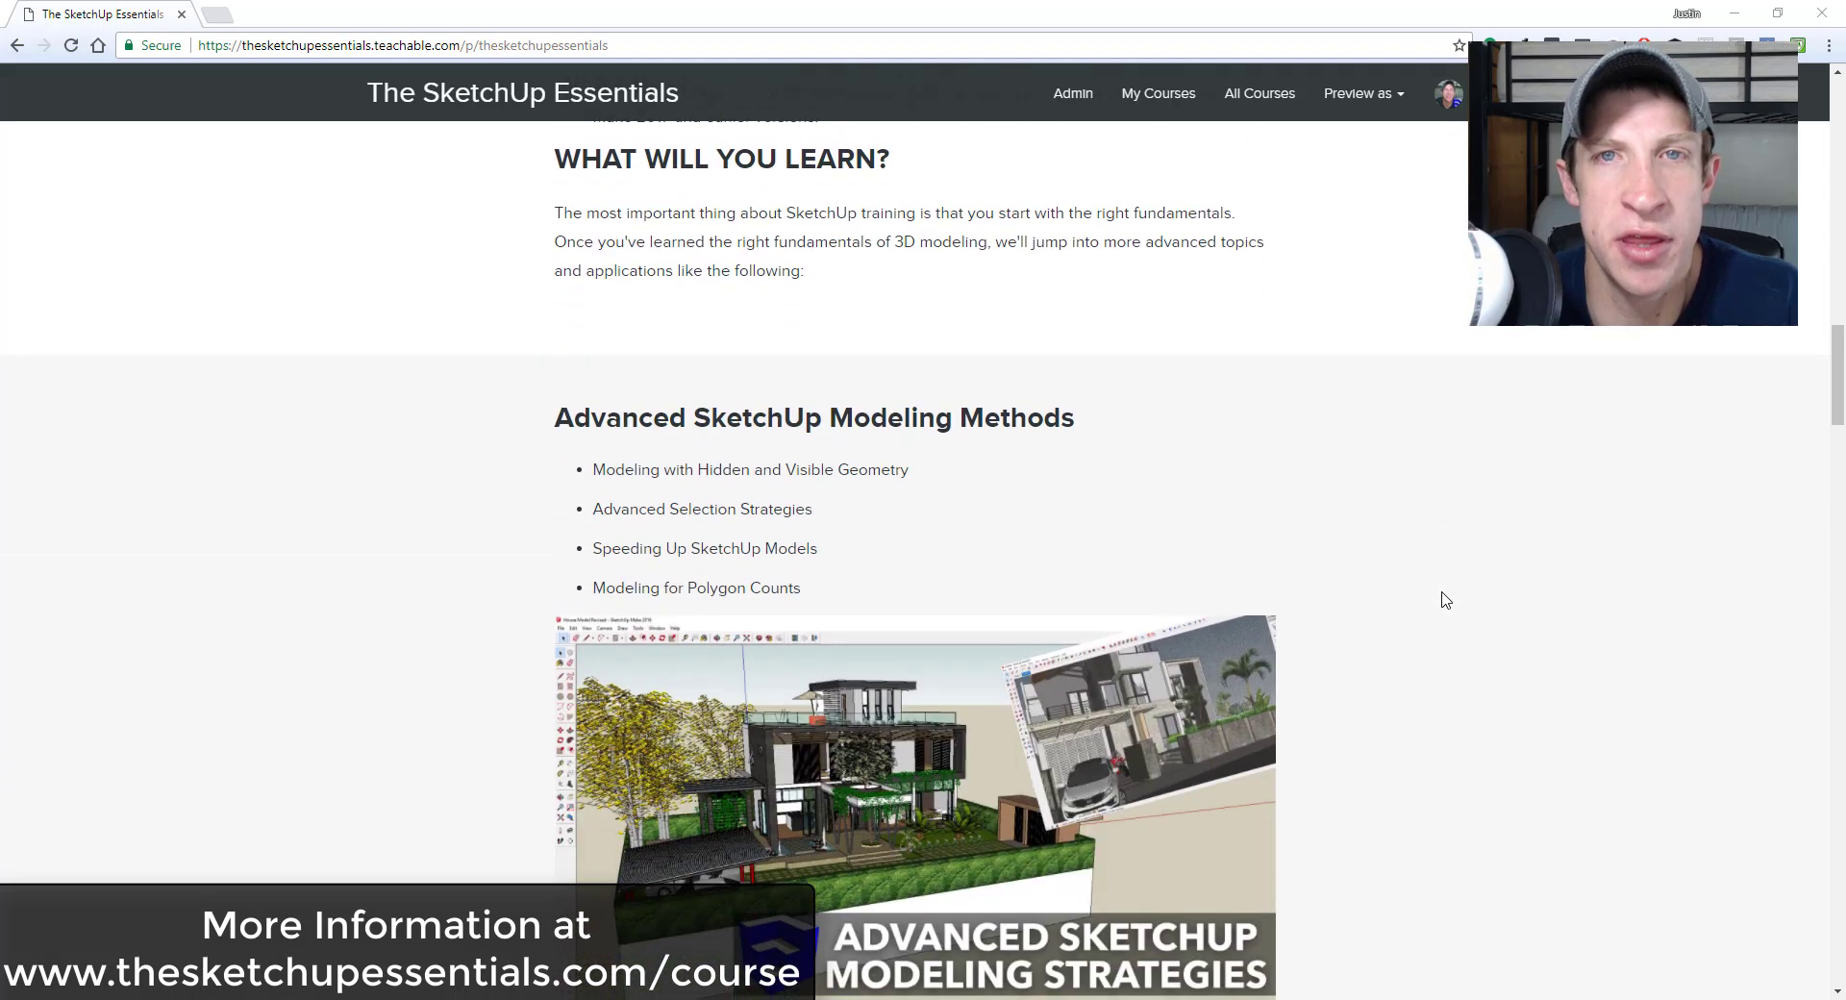
{"action": "scroll", "coordinate": [1446, 600], "scroll_direction": "down", "scroll_amount": 3}
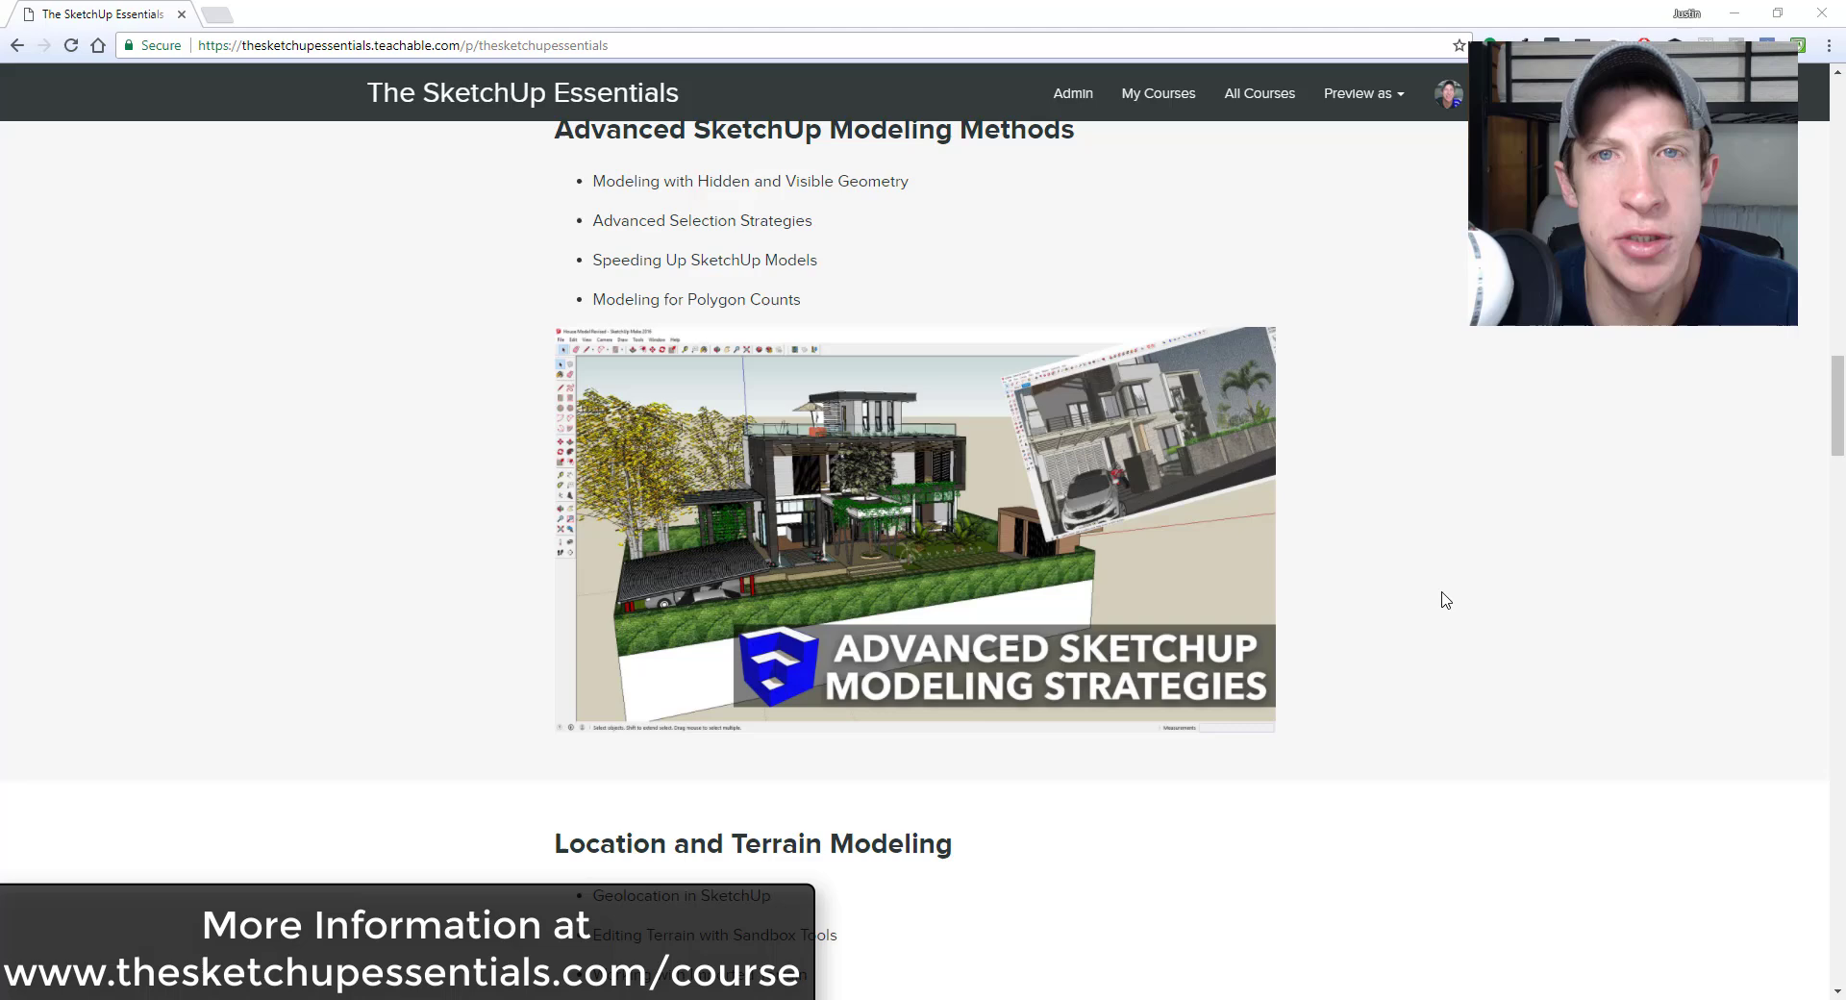
{"action": "scroll", "coordinate": [1446, 600], "scroll_direction": "down", "scroll_amount": 6}
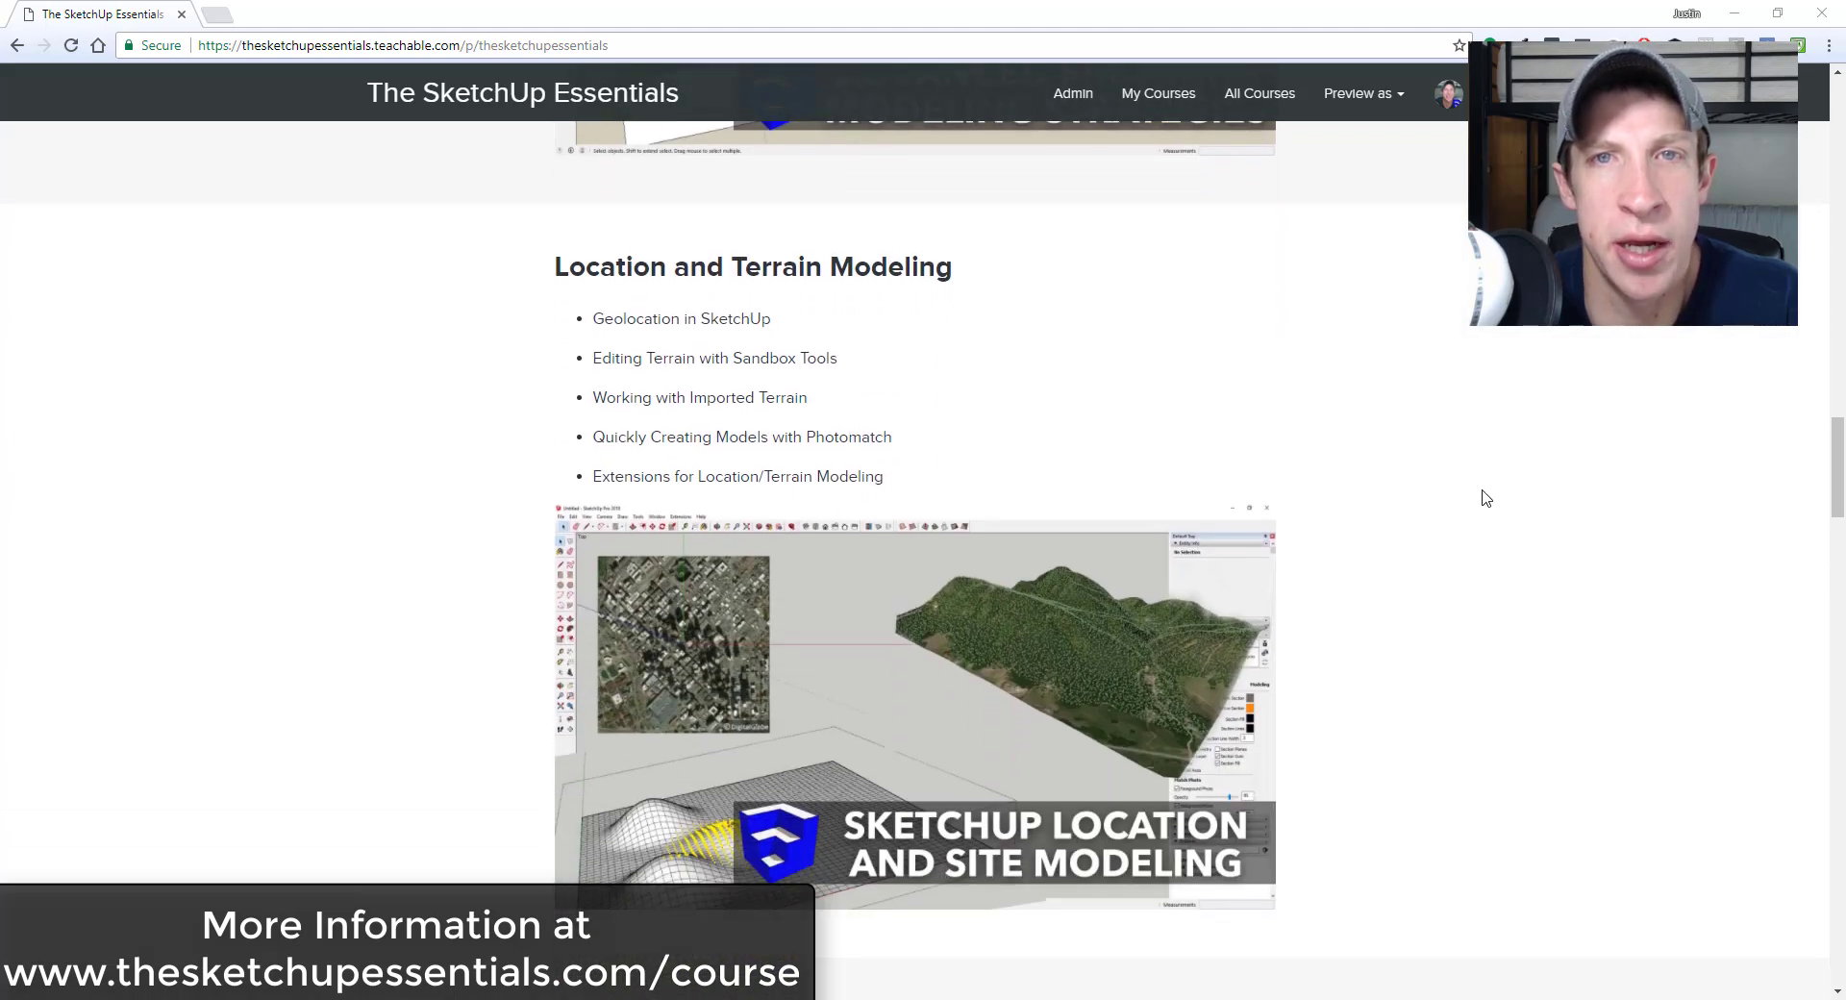
{"action": "scroll", "coordinate": [1481, 497], "scroll_direction": "down", "scroll_amount": 8}
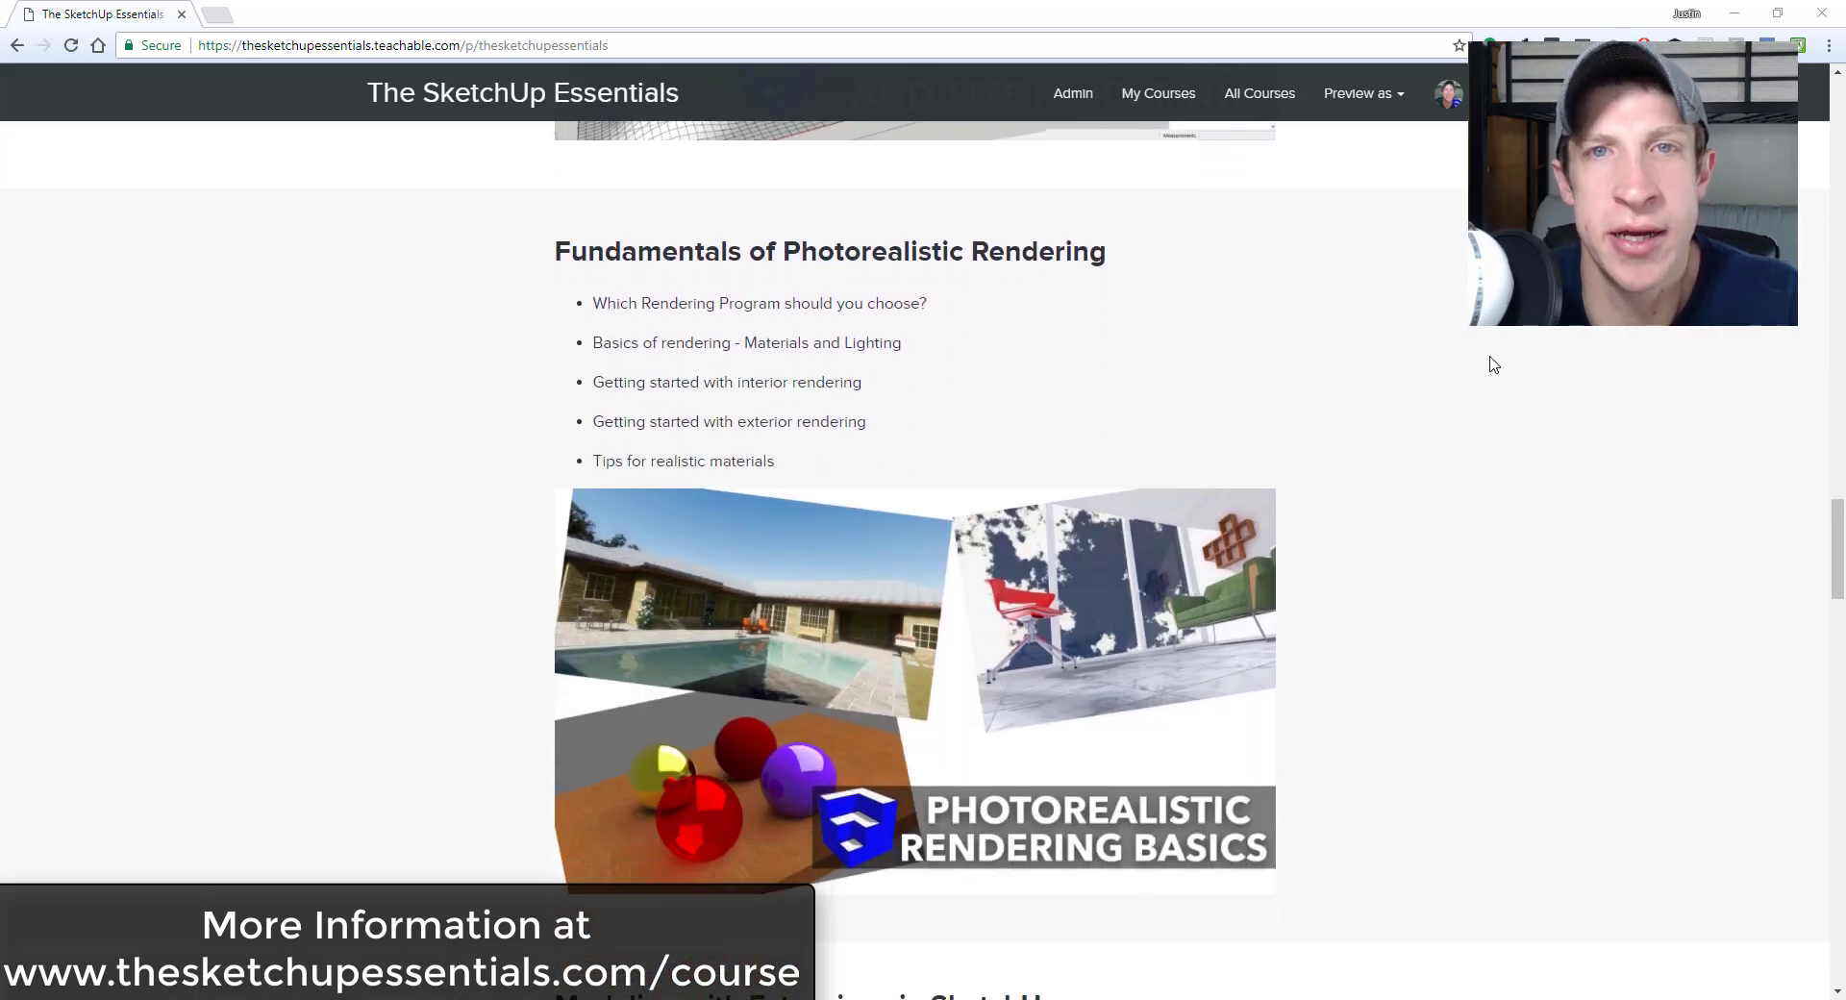
{"action": "scroll", "coordinate": [1494, 365], "scroll_direction": "down", "scroll_amount": 9}
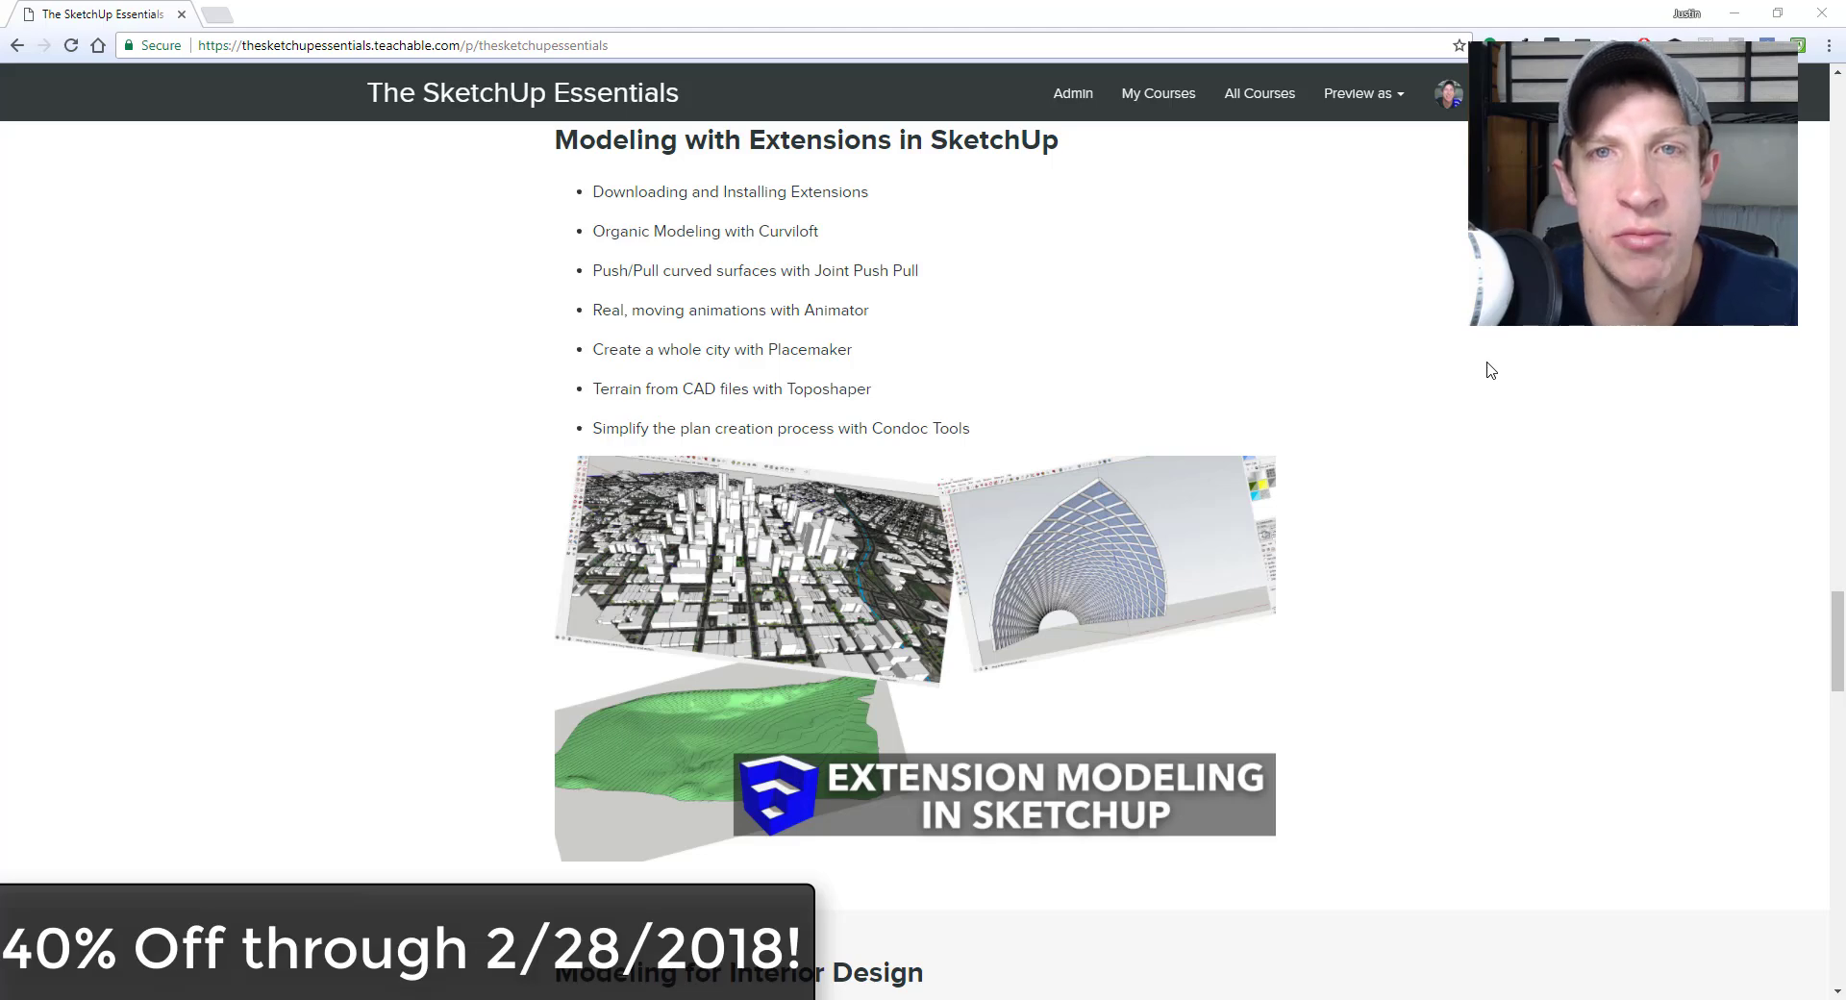
{"action": "scroll", "coordinate": [1490, 372], "scroll_direction": "down", "scroll_amount": 8}
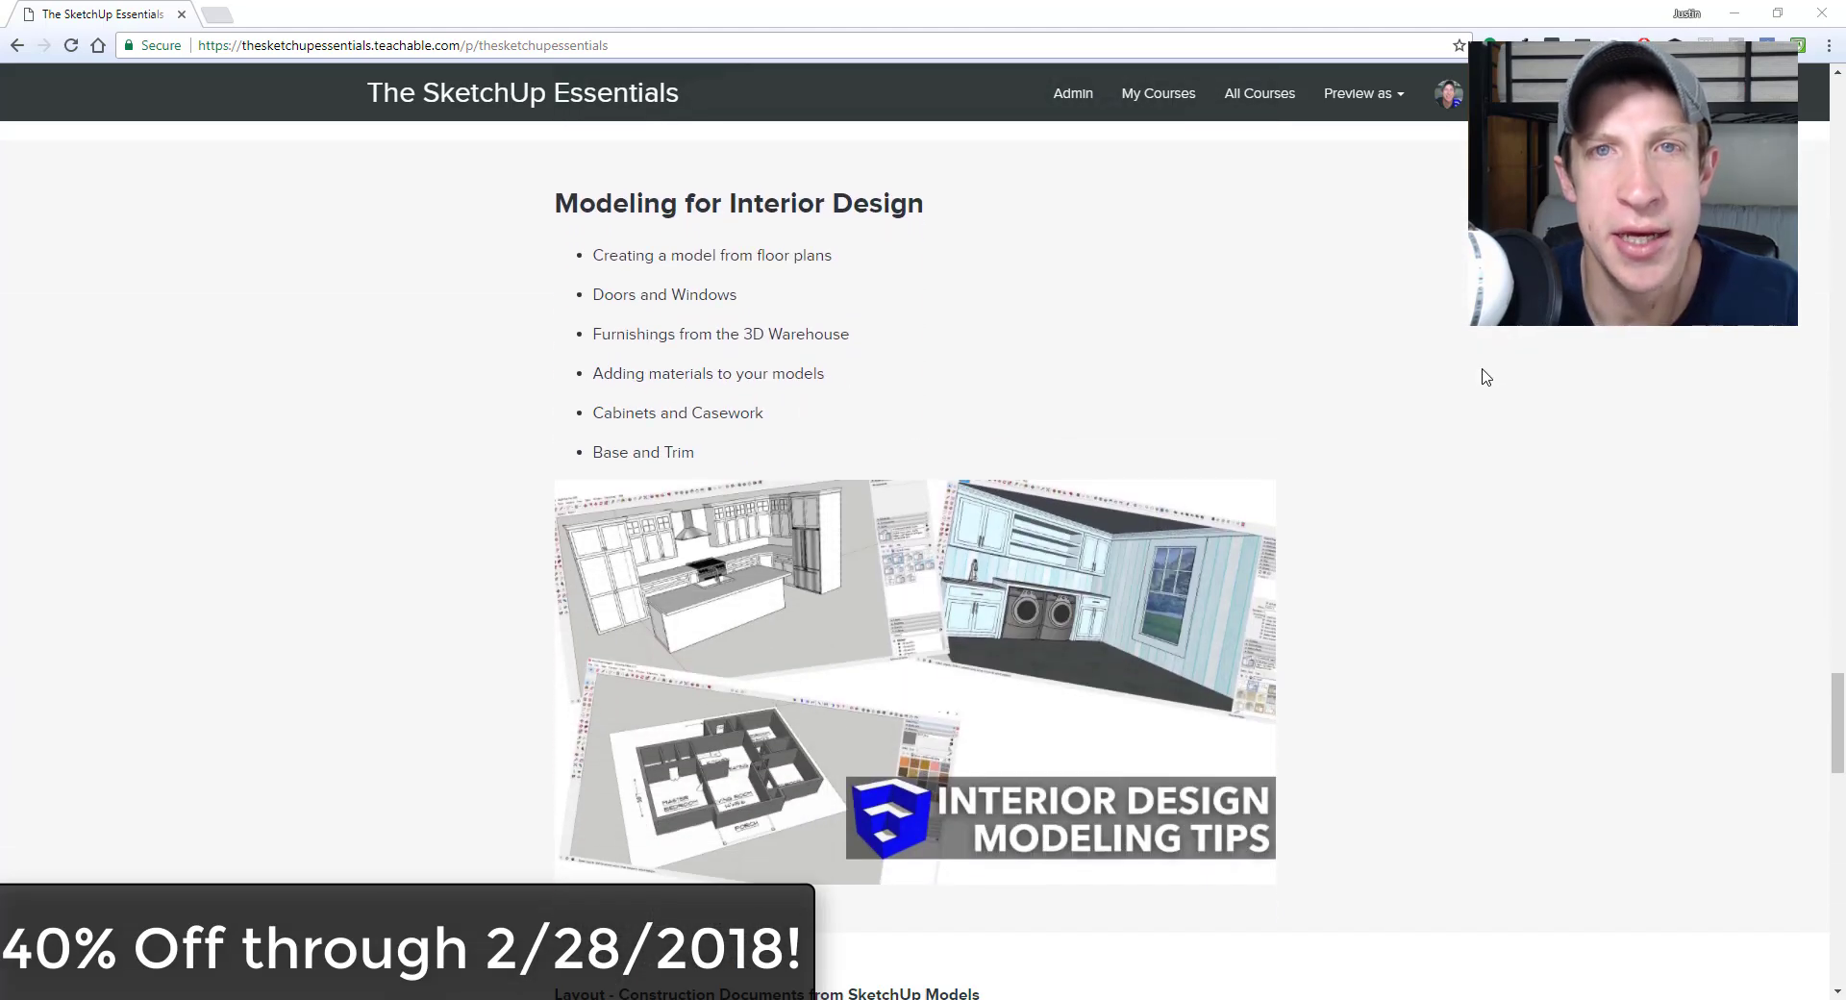
{"action": "scroll", "coordinate": [1484, 379], "scroll_direction": "down", "scroll_amount": 6}
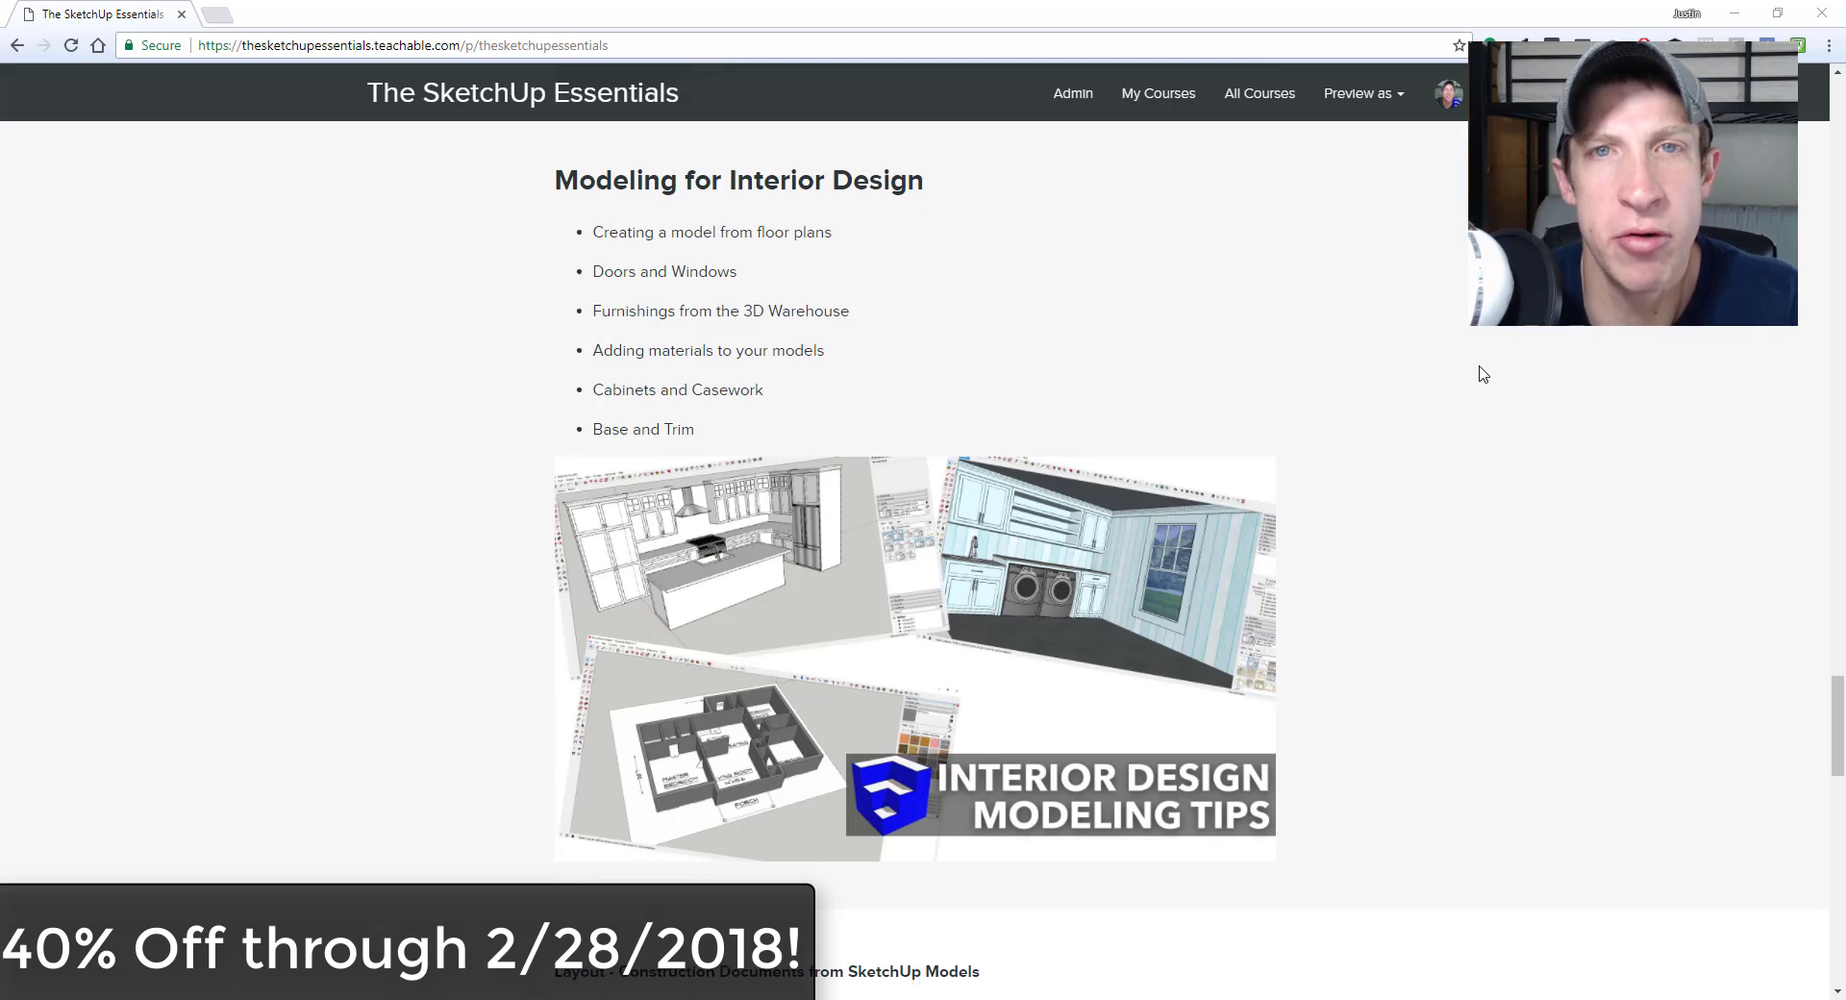
{"action": "scroll", "coordinate": [1480, 382], "scroll_direction": "down", "scroll_amount": 3}
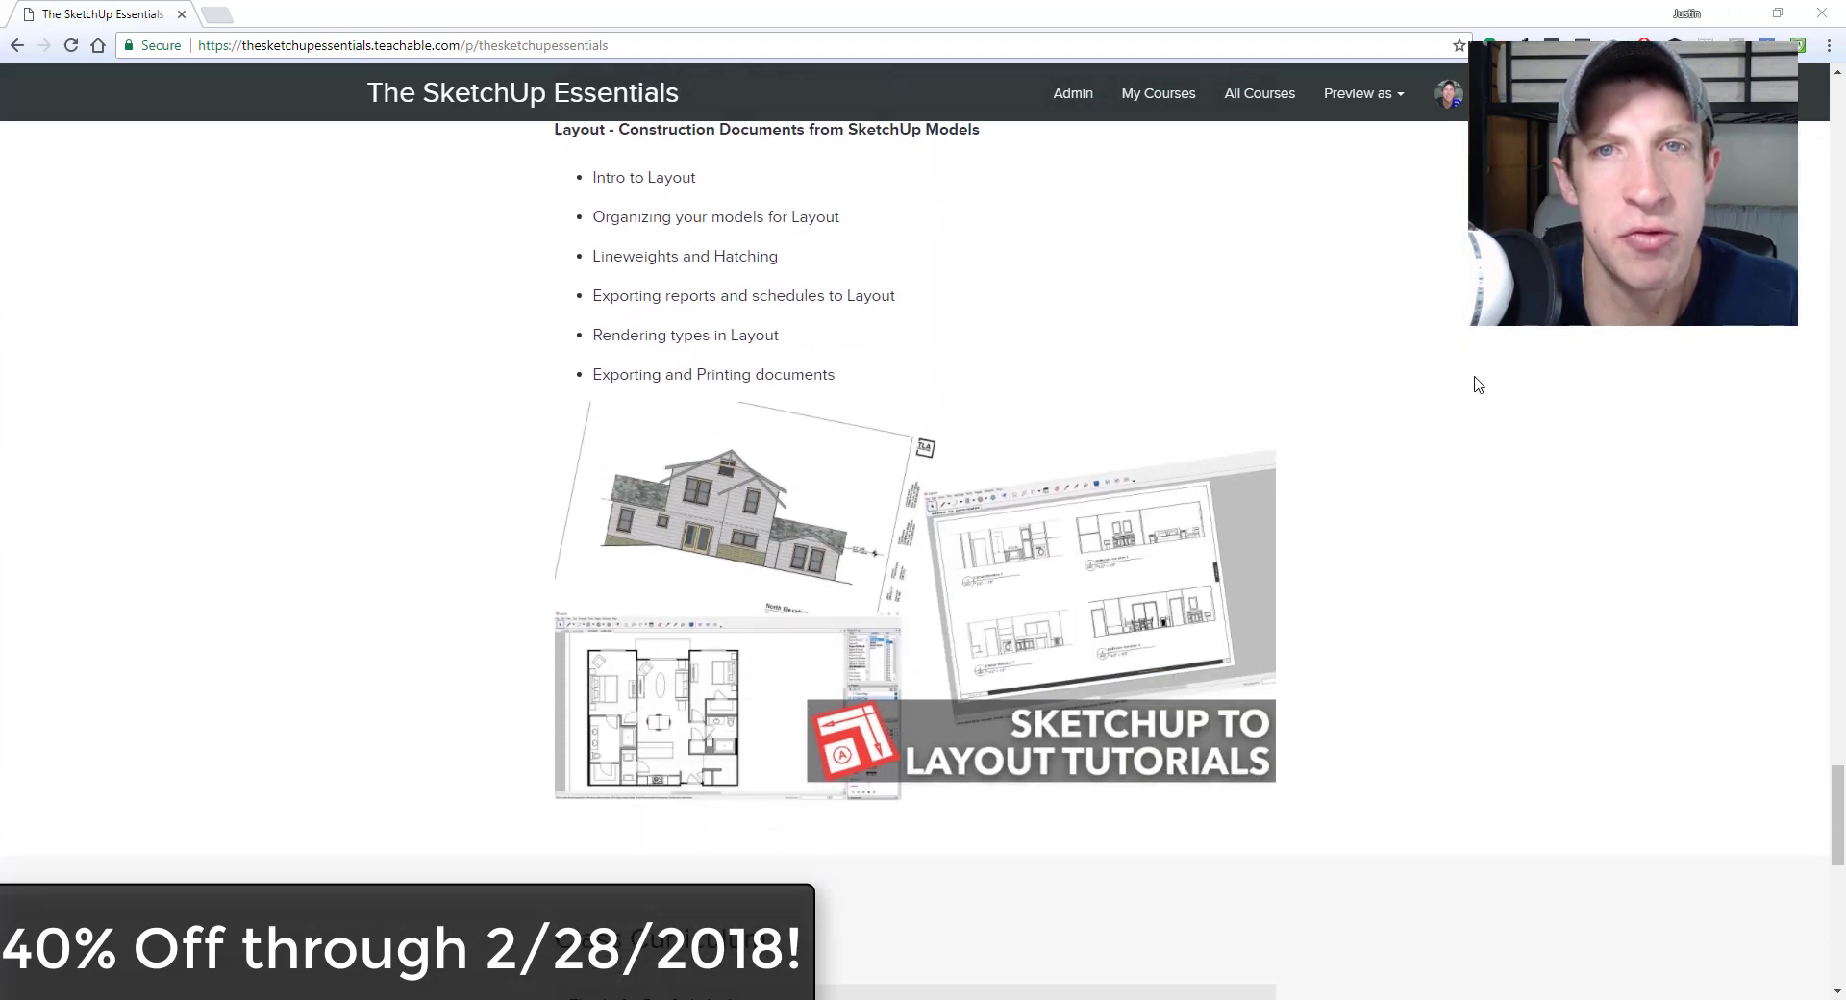
{"action": "scroll", "coordinate": [1474, 379], "scroll_direction": "down", "scroll_amount": 5}
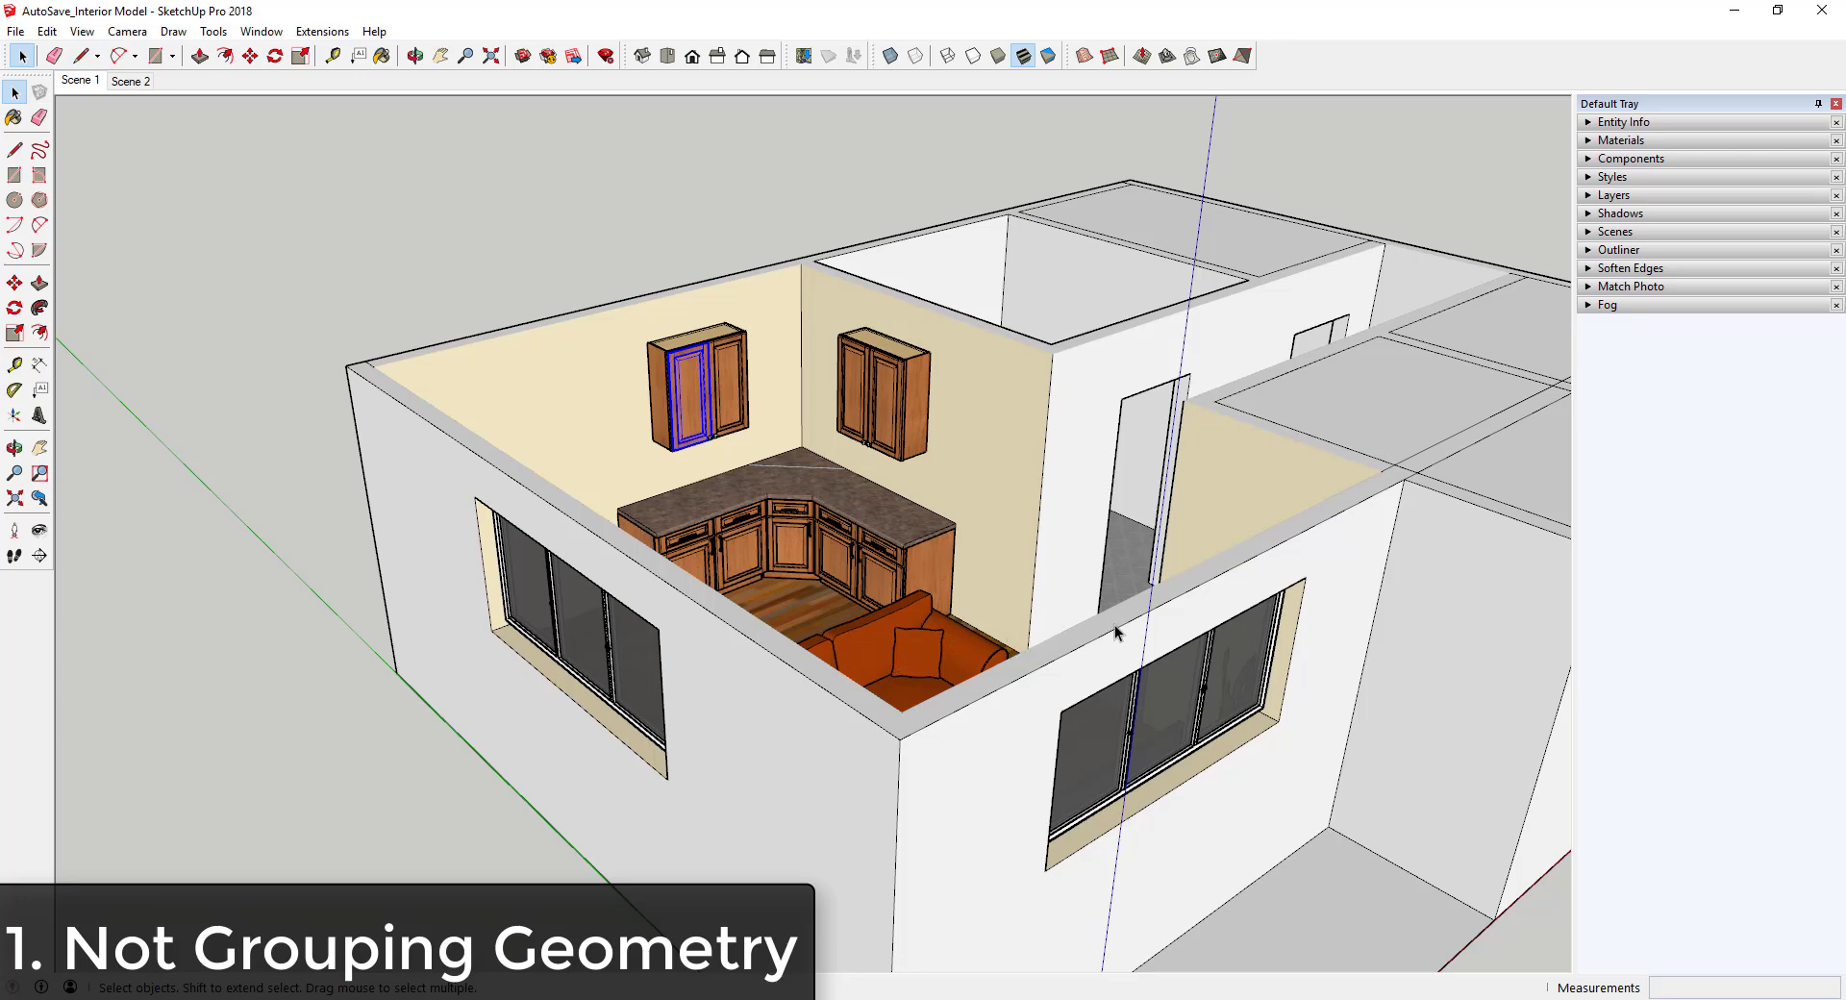
{"action": "scroll", "coordinate": [1134, 606], "scroll_direction": "down", "scroll_amount": 3}
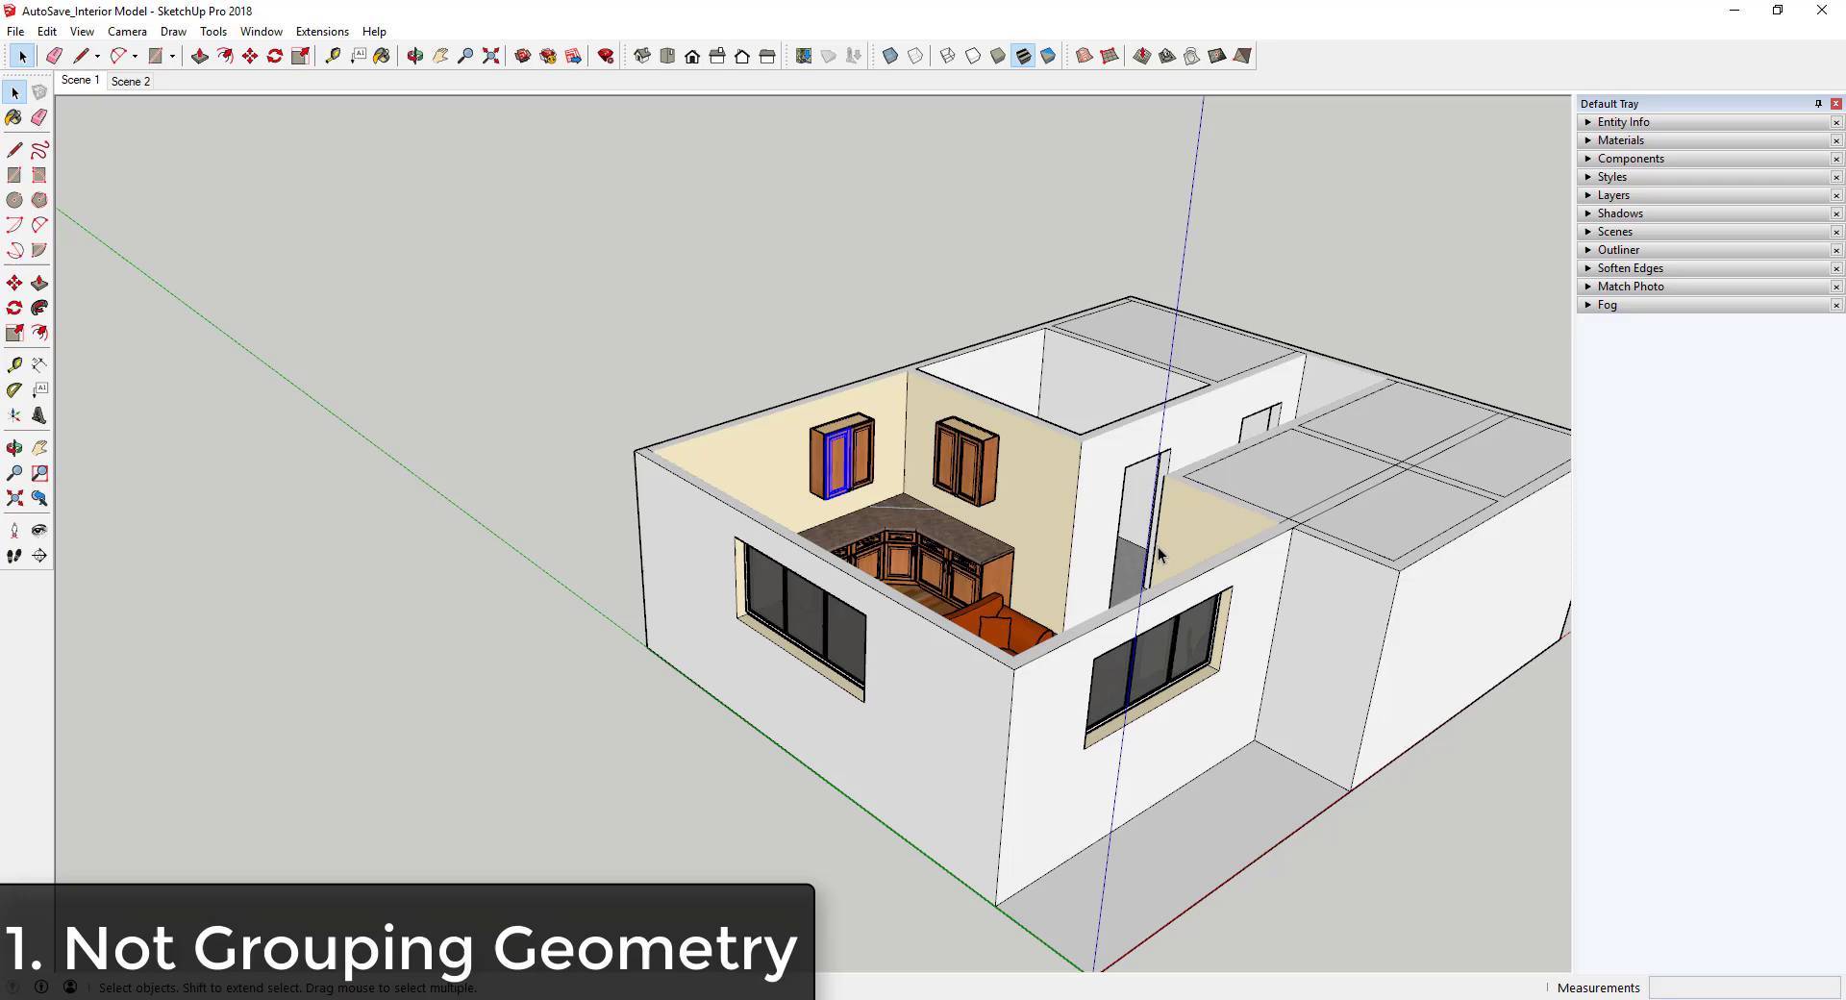
{"action": "scroll", "coordinate": [879, 438], "scroll_direction": "up", "scroll_amount": 5}
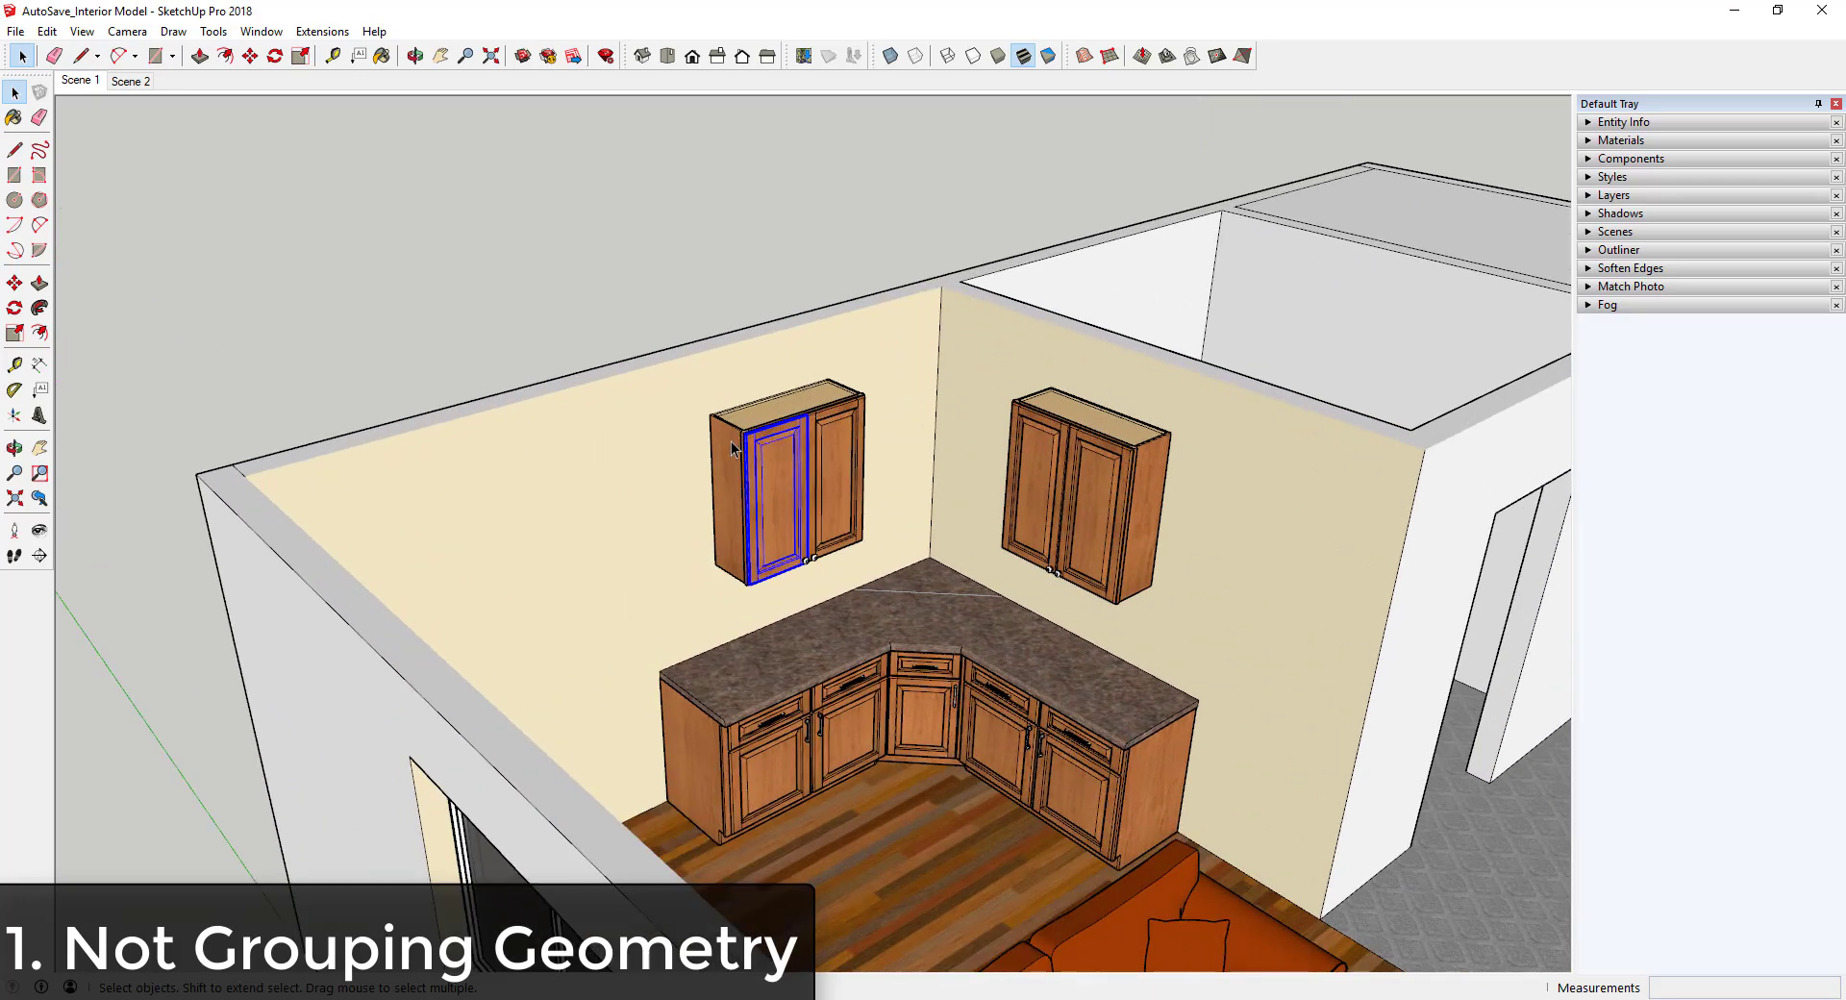
{"action": "middle_click_drag", "start_coordinate": [733, 448], "coordinate": [798, 456]}
{"action": "left_click", "coordinate": [827, 462]}
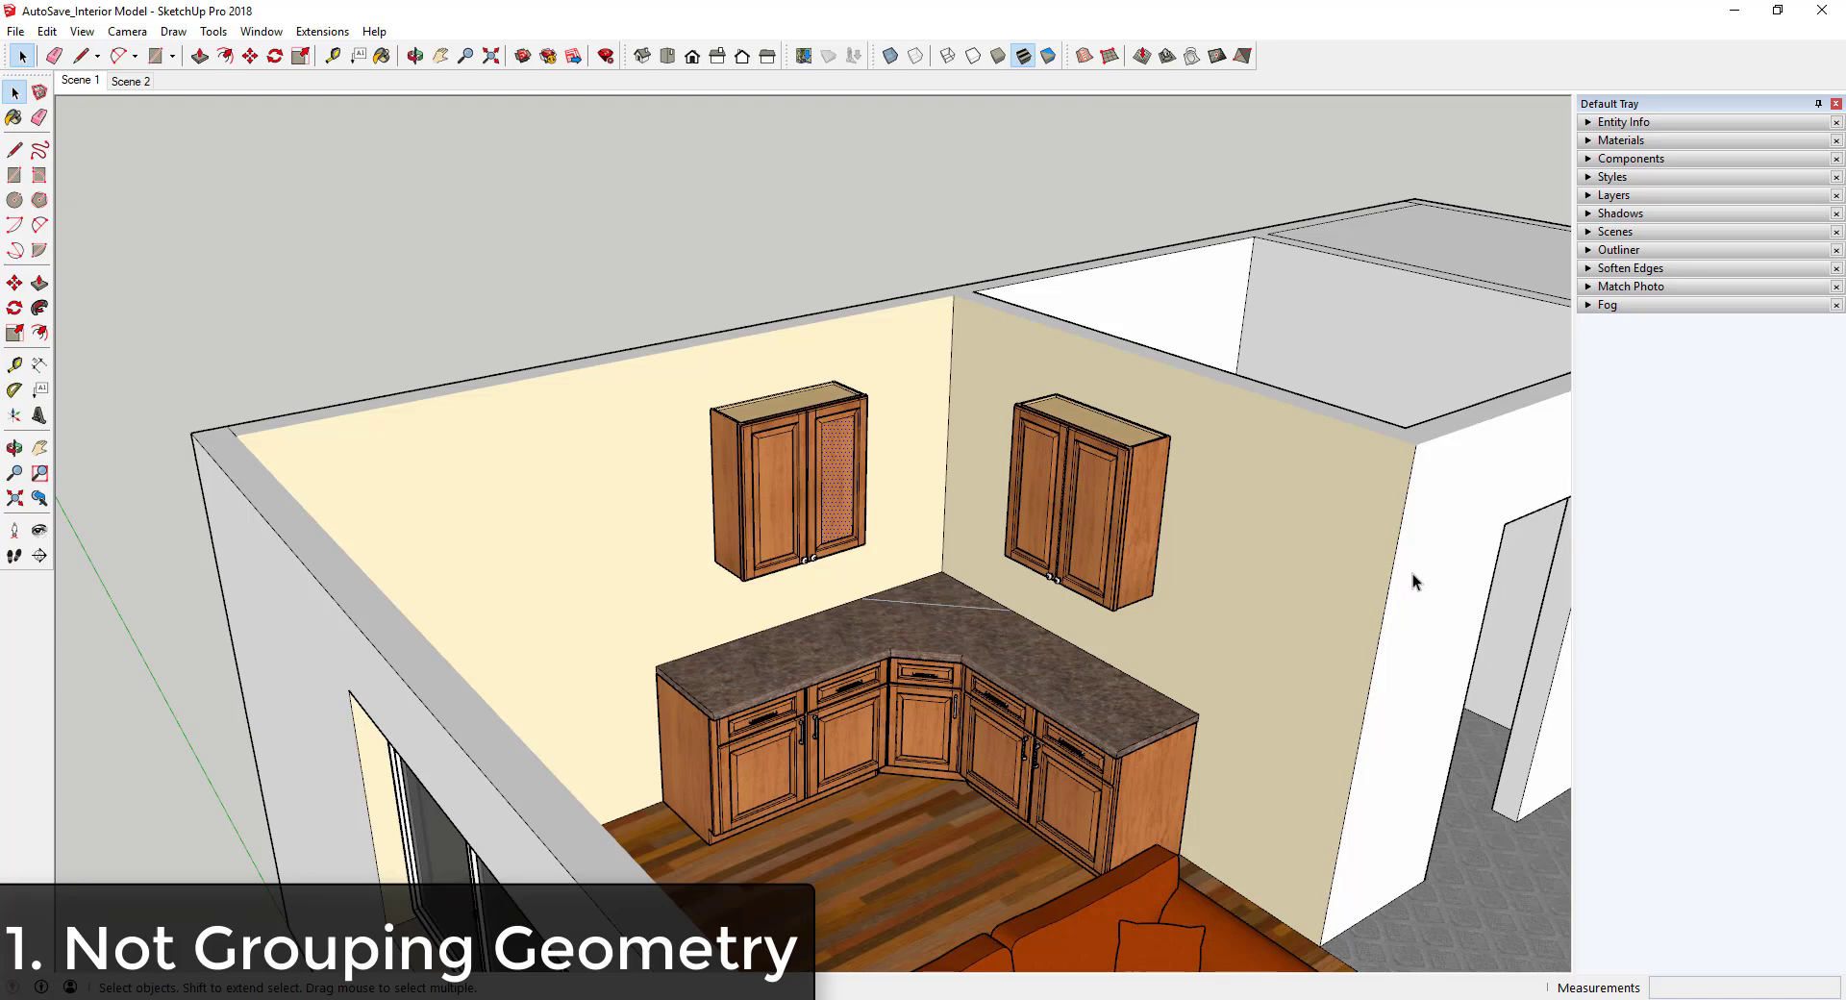
{"action": "middle_click_drag", "start_coordinate": [1170, 498], "coordinate": [1111, 471]}
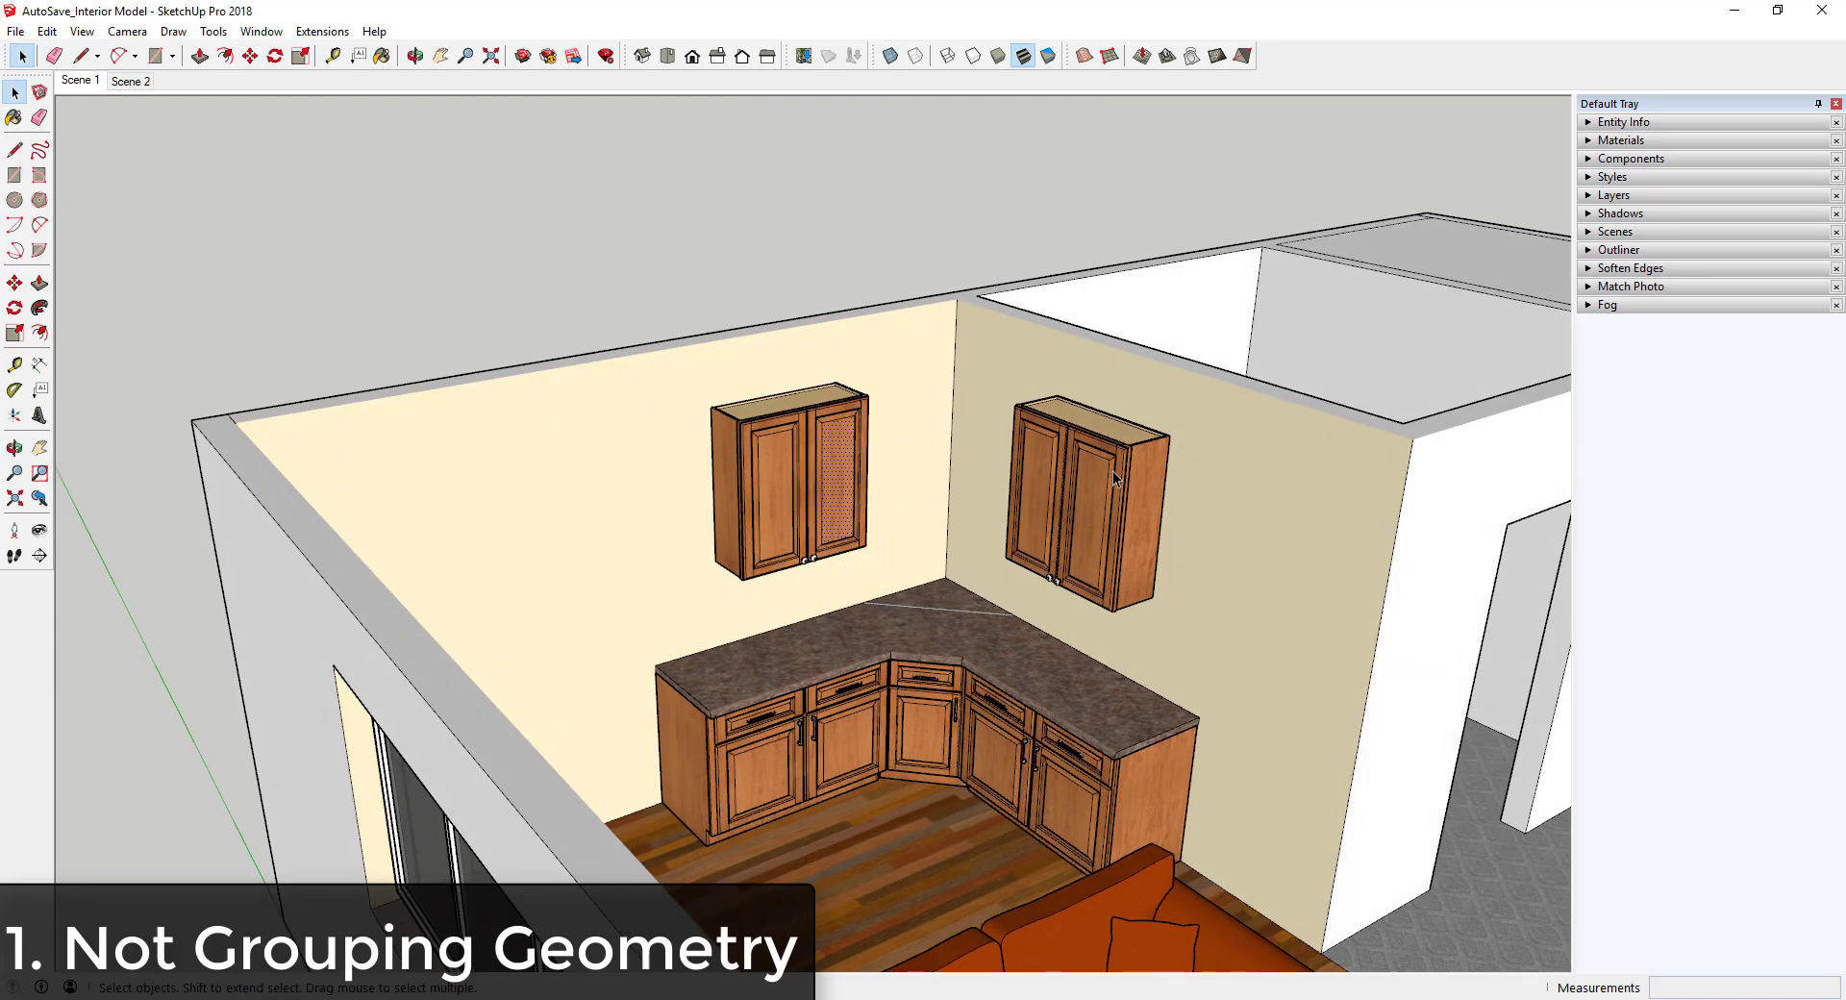
{"action": "left_click_drag", "start_coordinate": [620, 316], "coordinate": [971, 638]}
{"action": "middle_click_drag", "start_coordinate": [971, 639], "coordinate": [762, 477]}
{"action": "left_click", "coordinate": [1087, 533]}
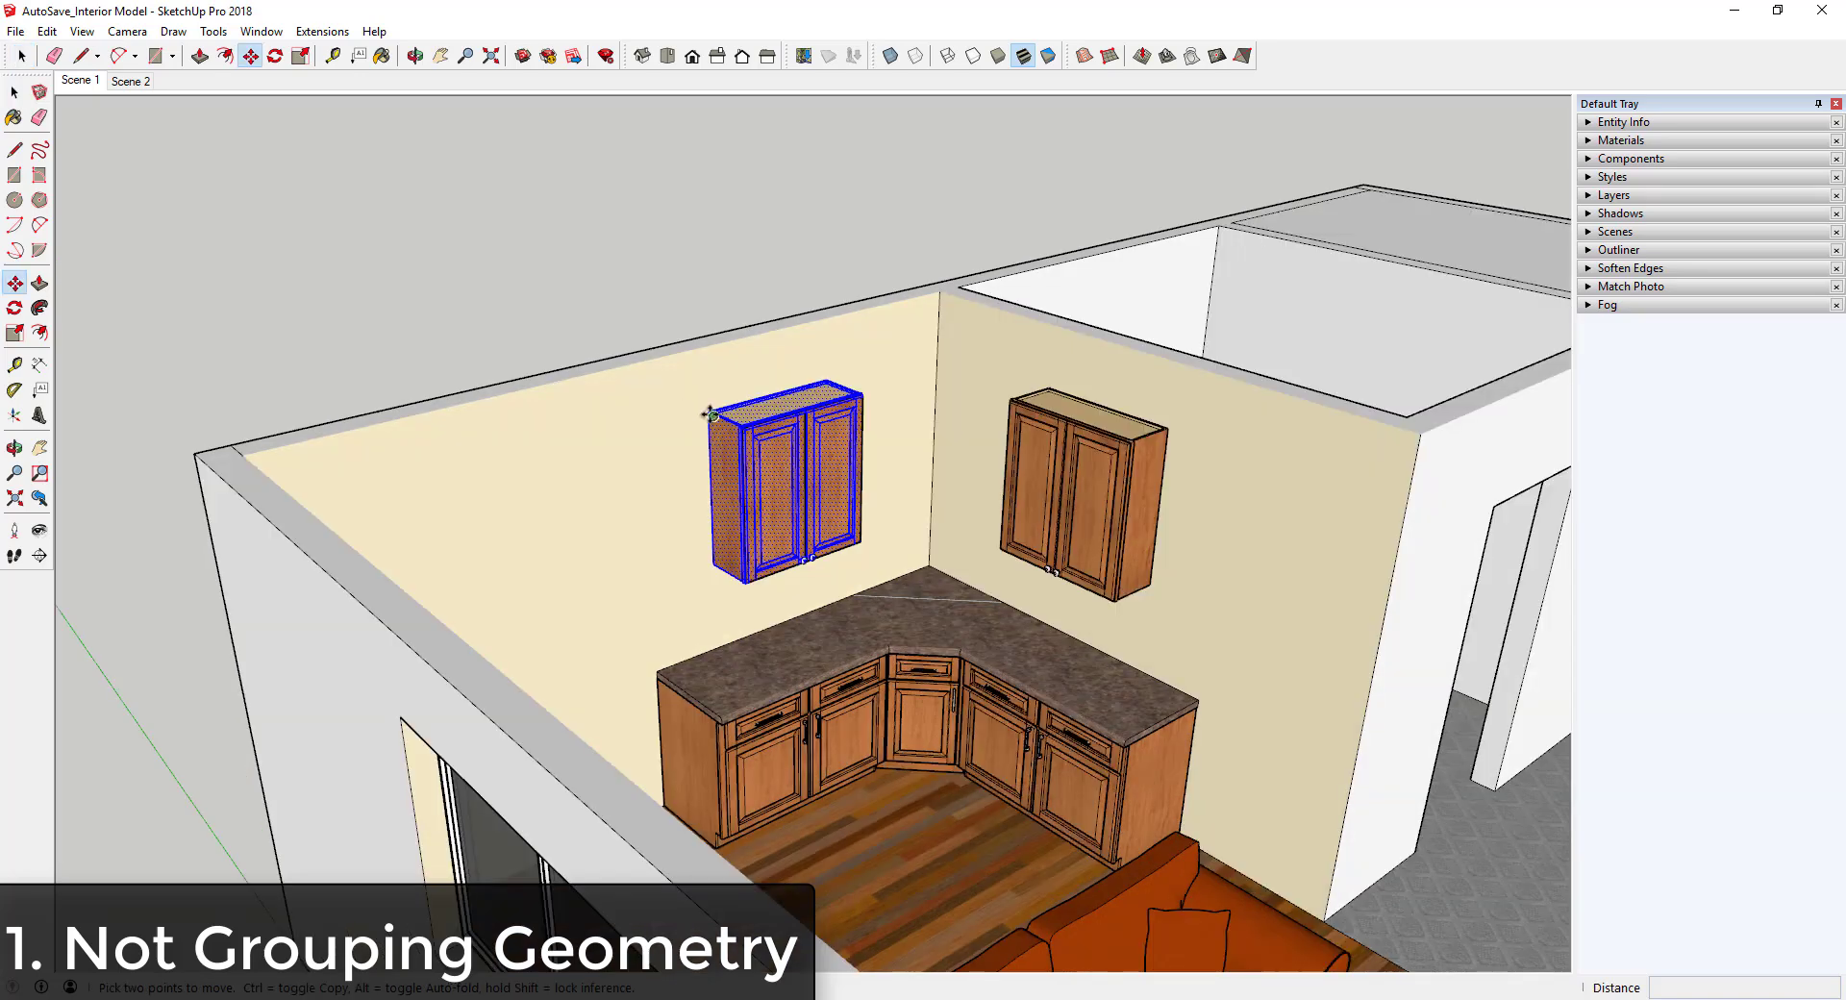
{"action": "left_click", "coordinate": [706, 412]}
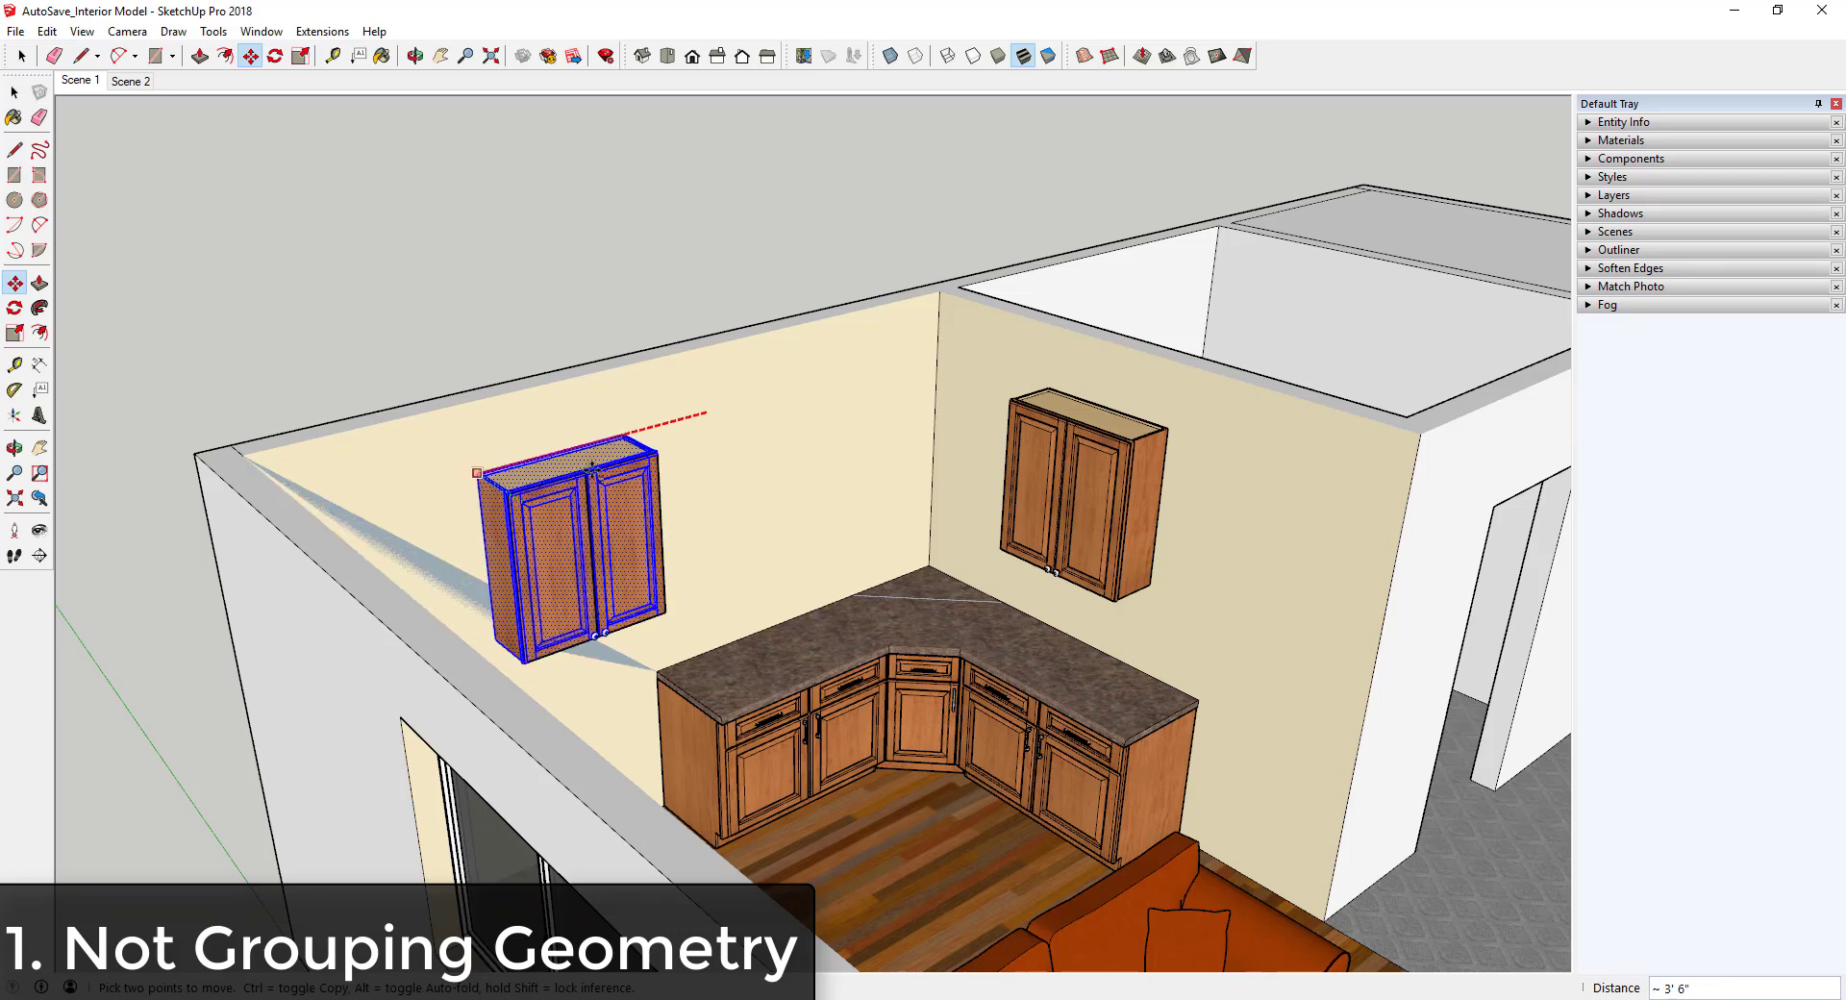
- Leave the left cabinet in place and select the upper cabinet on the right wall
{"action": "left_click", "coordinate": [740, 418]}
{"action": "key", "text": "space"}
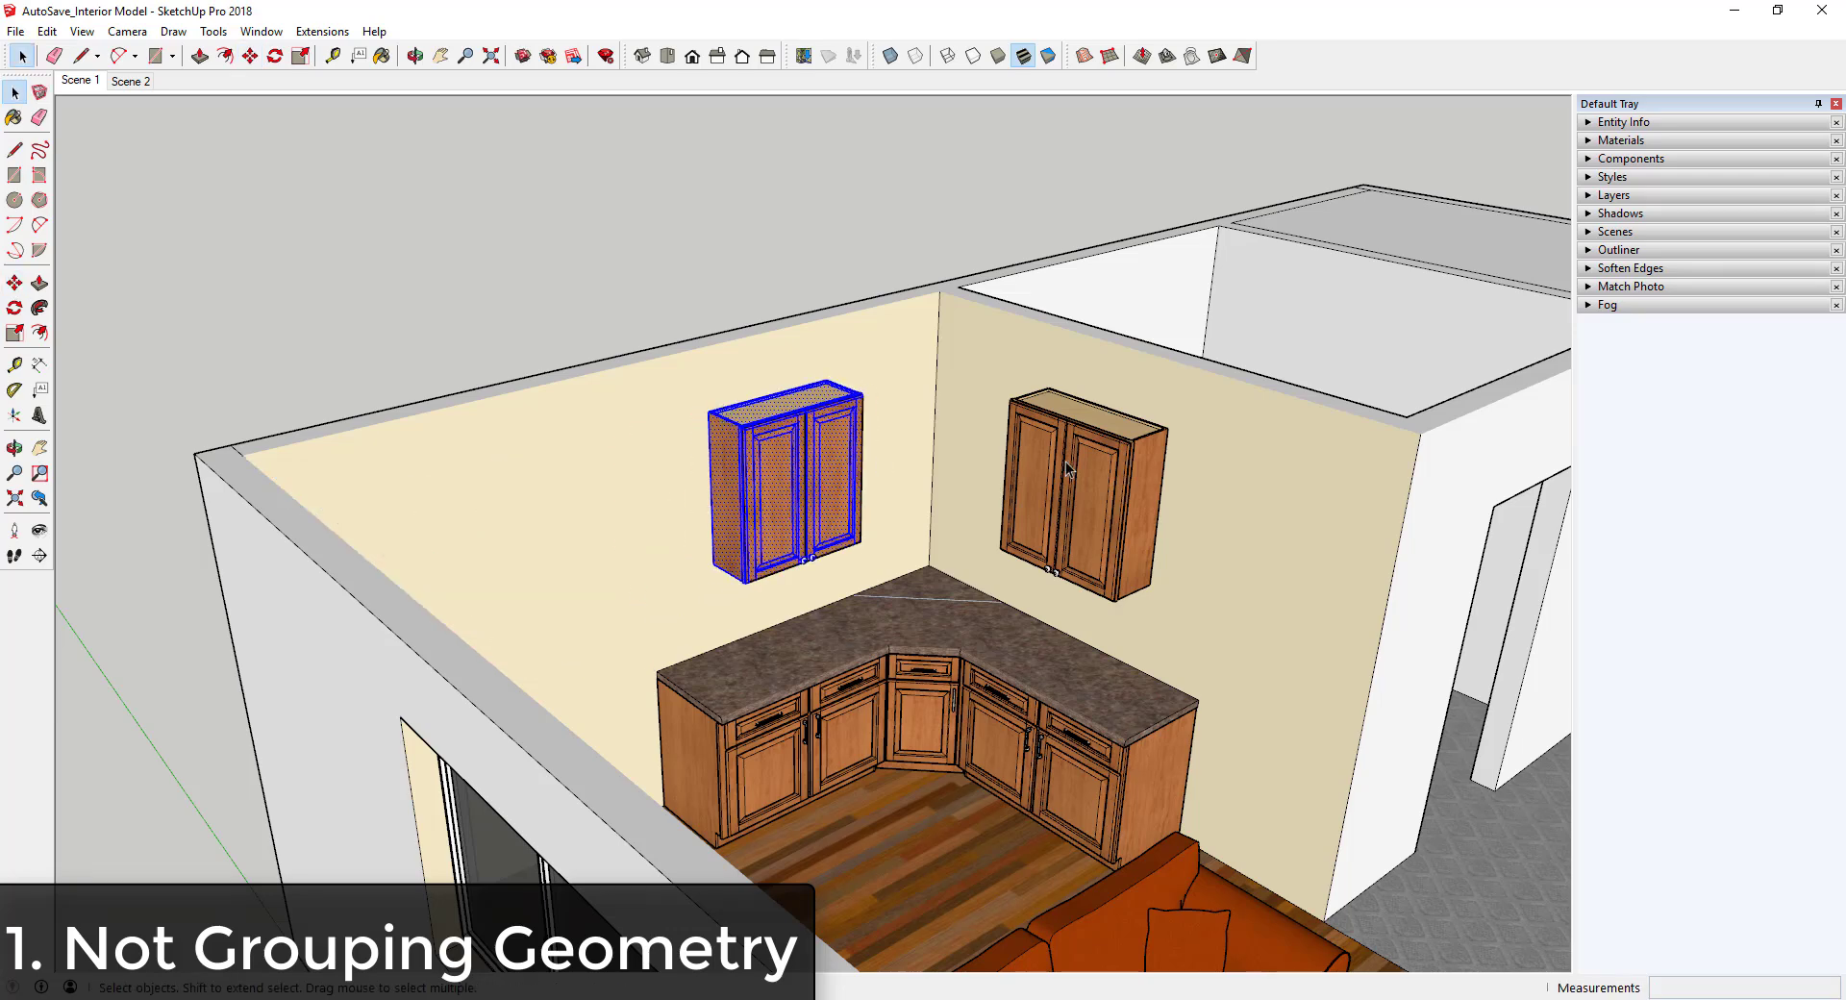
{"action": "left_click", "coordinate": [1071, 471]}
{"action": "middle_click_drag", "start_coordinate": [1135, 507], "coordinate": [1217, 441]}
- Move the right wall cabinet further left along the wall
{"action": "key", "text": "m"}
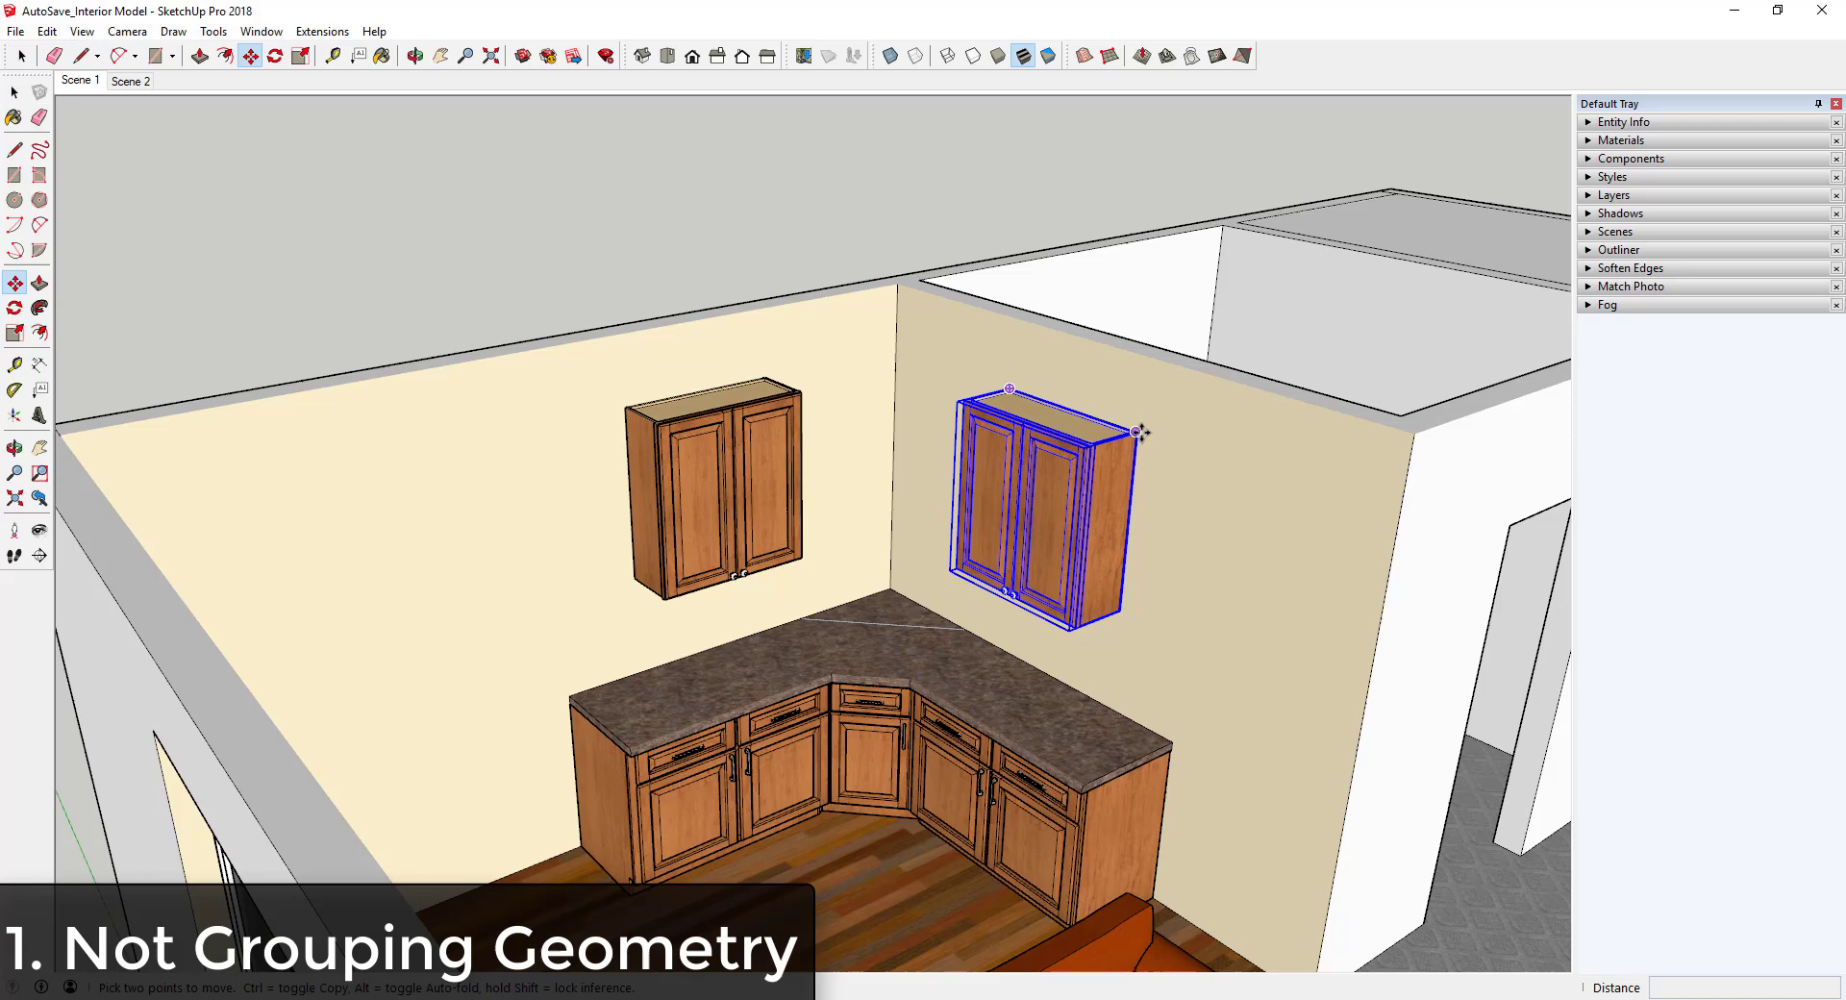
{"action": "left_click", "coordinate": [1137, 432]}
{"action": "left_click", "coordinate": [1057, 456]}
{"action": "middle_click_drag", "start_coordinate": [1127, 489], "coordinate": [1067, 516]}
{"action": "scroll", "coordinate": [1067, 515], "scroll_direction": "down", "scroll_amount": 2}
{"action": "key", "text": "space"}
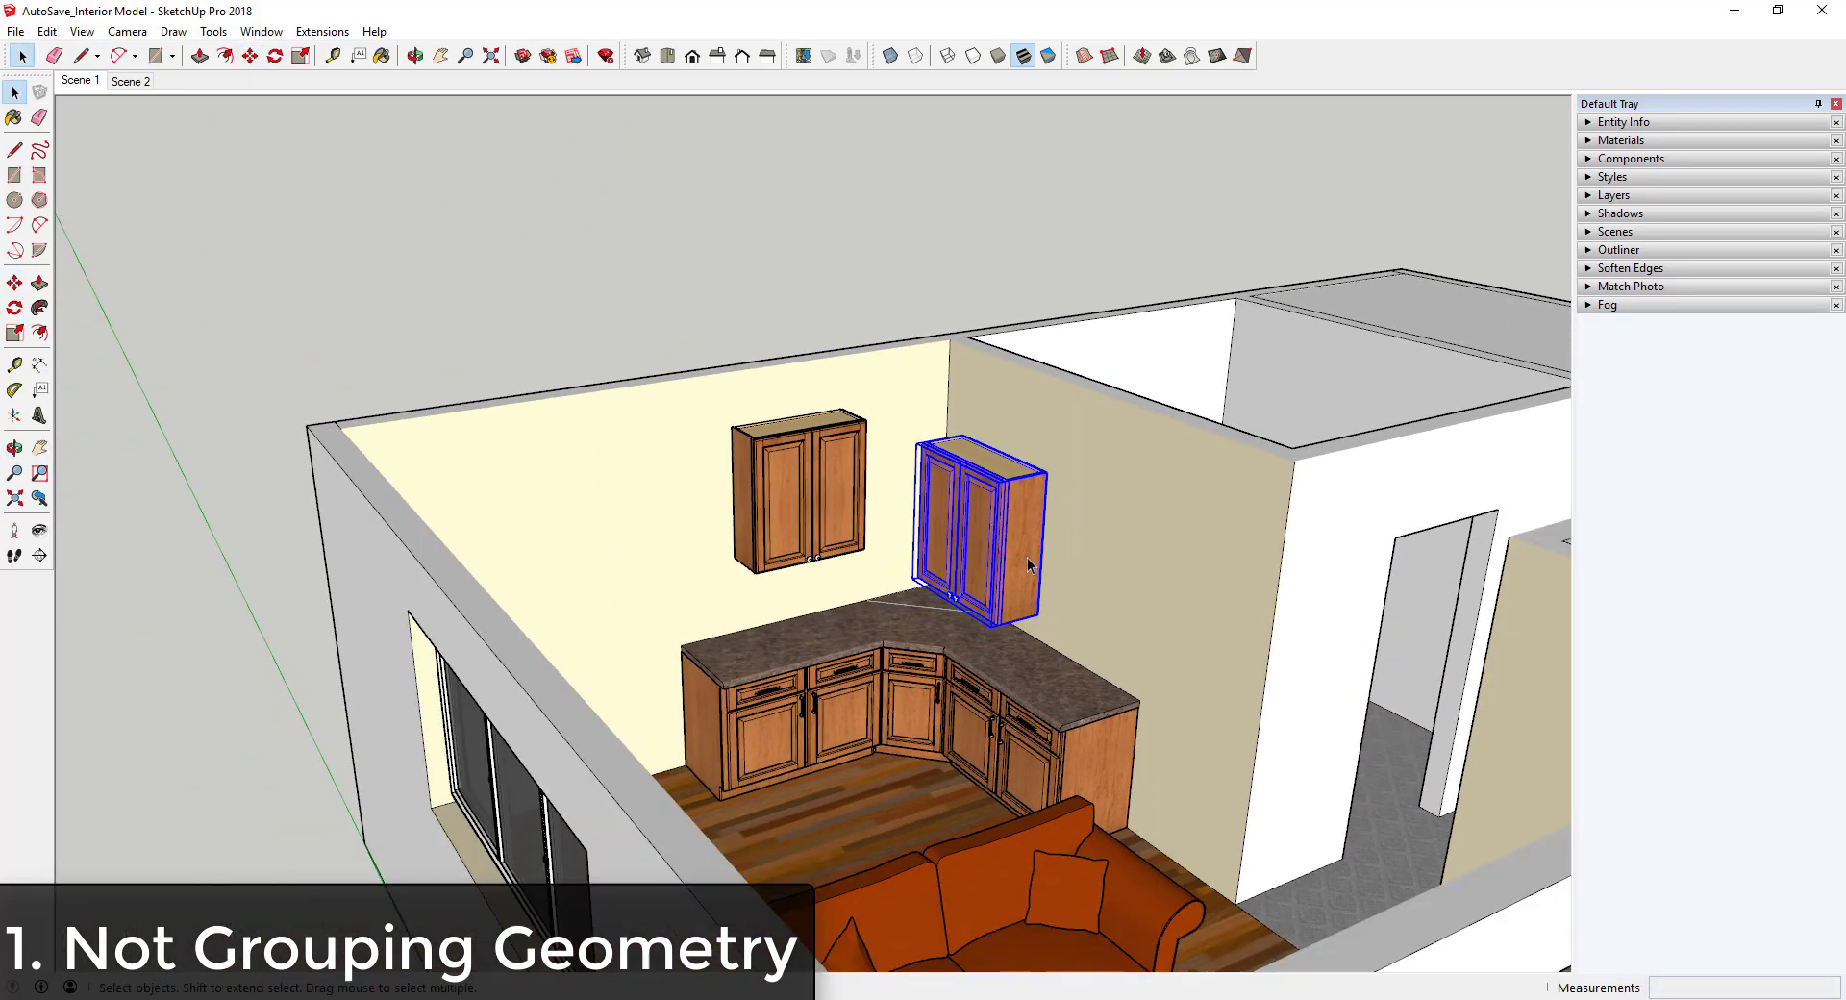
- Reposition the right wall cabinet again, trying spots further right and higher on the wall
{"action": "key", "text": "m"}
{"action": "left_click", "coordinate": [1043, 558]}
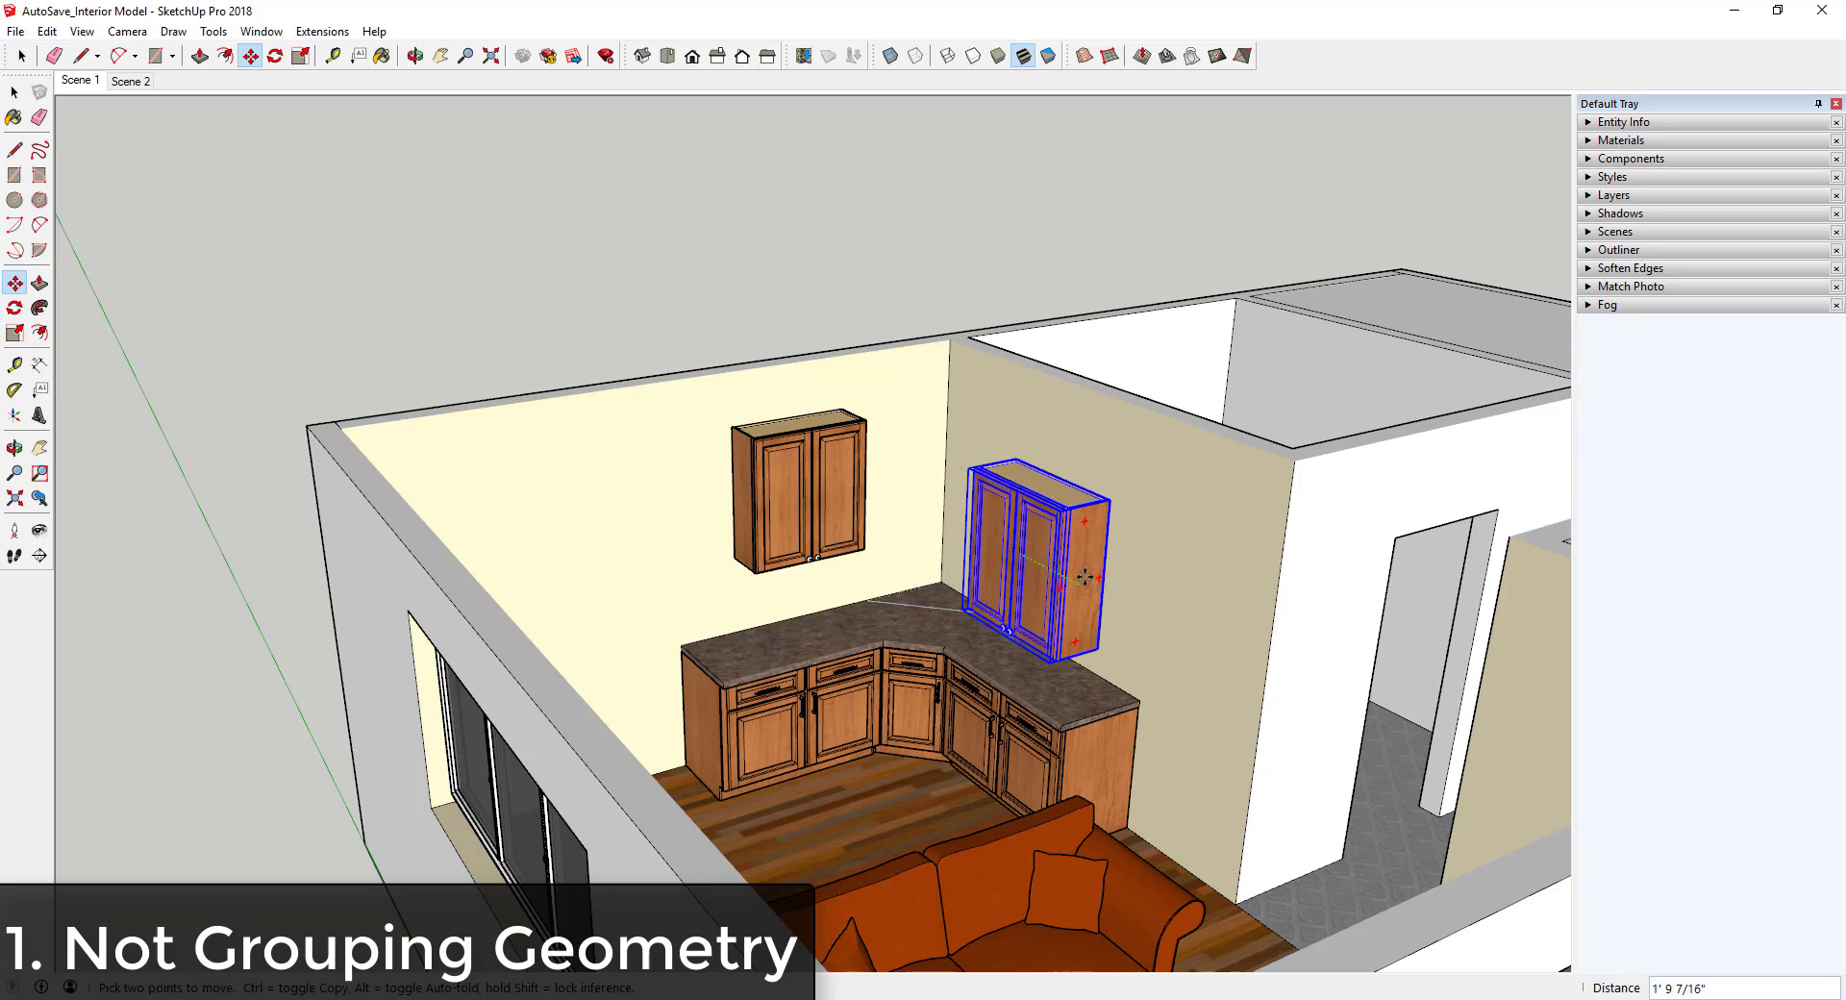
{"action": "left_click", "coordinate": [1081, 578]}
{"action": "left_click", "coordinate": [1106, 497]}
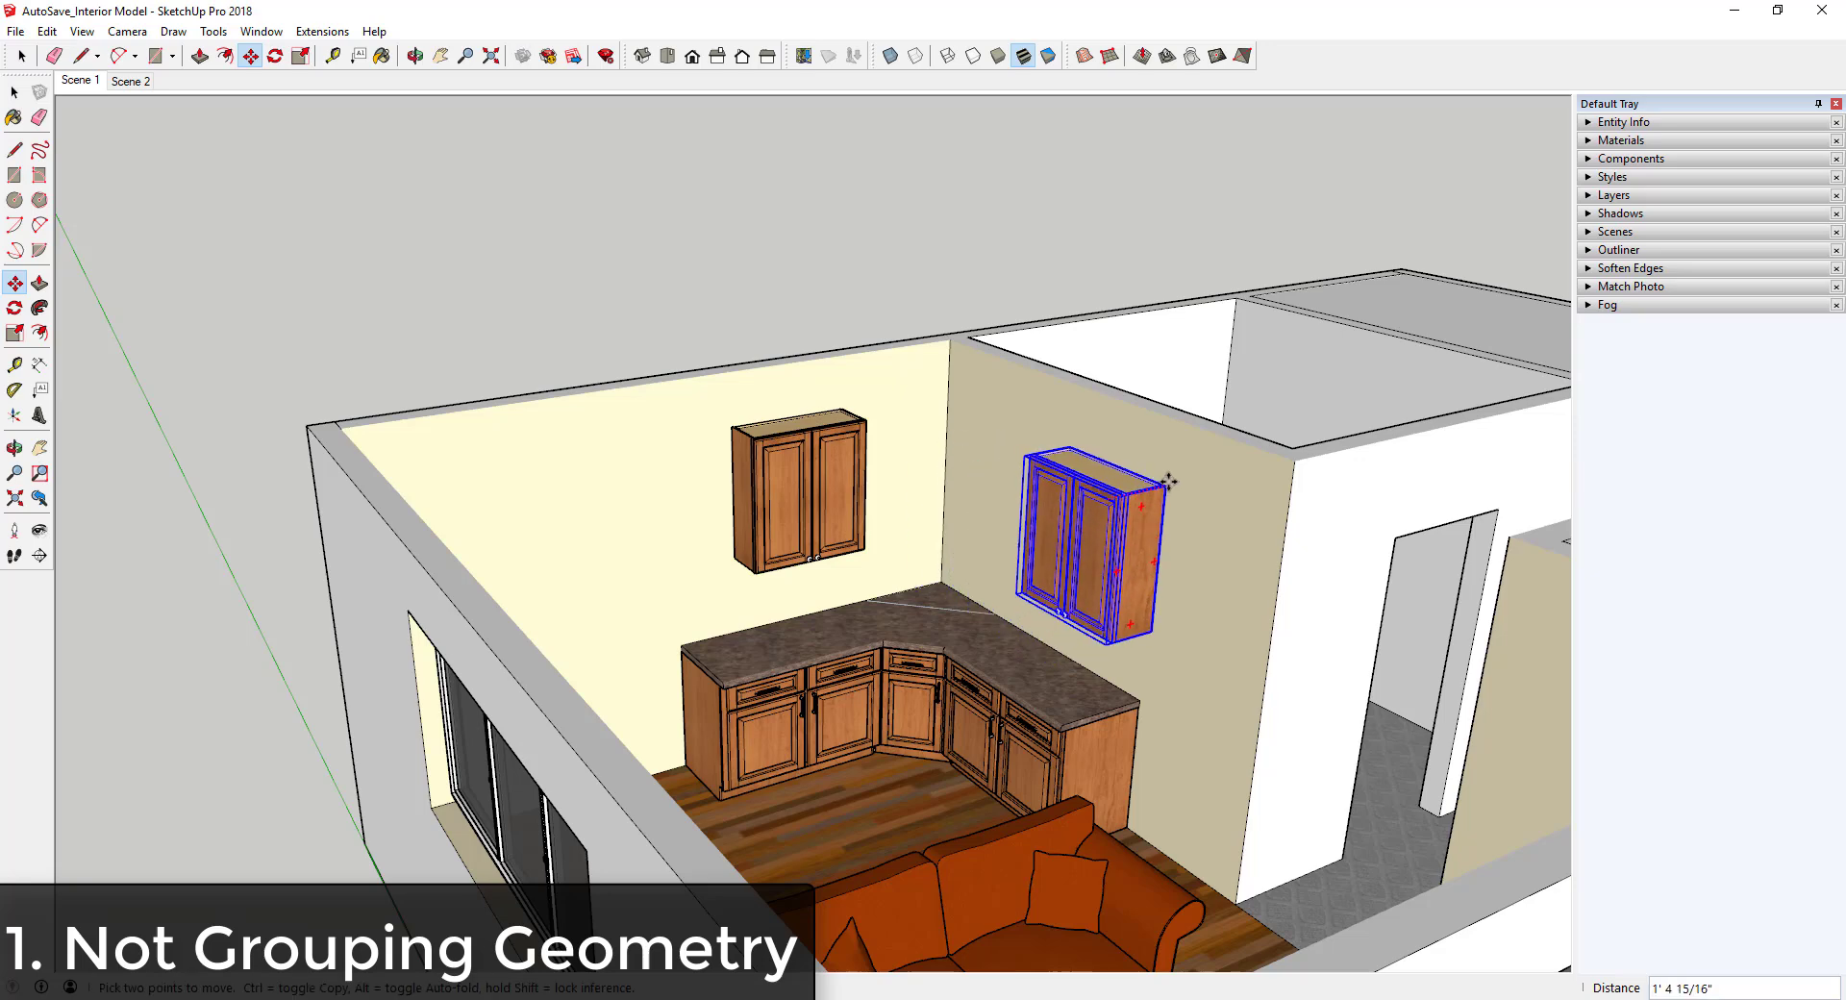
{"action": "left_click", "coordinate": [1181, 478]}
{"action": "left_click", "coordinate": [1133, 459]}
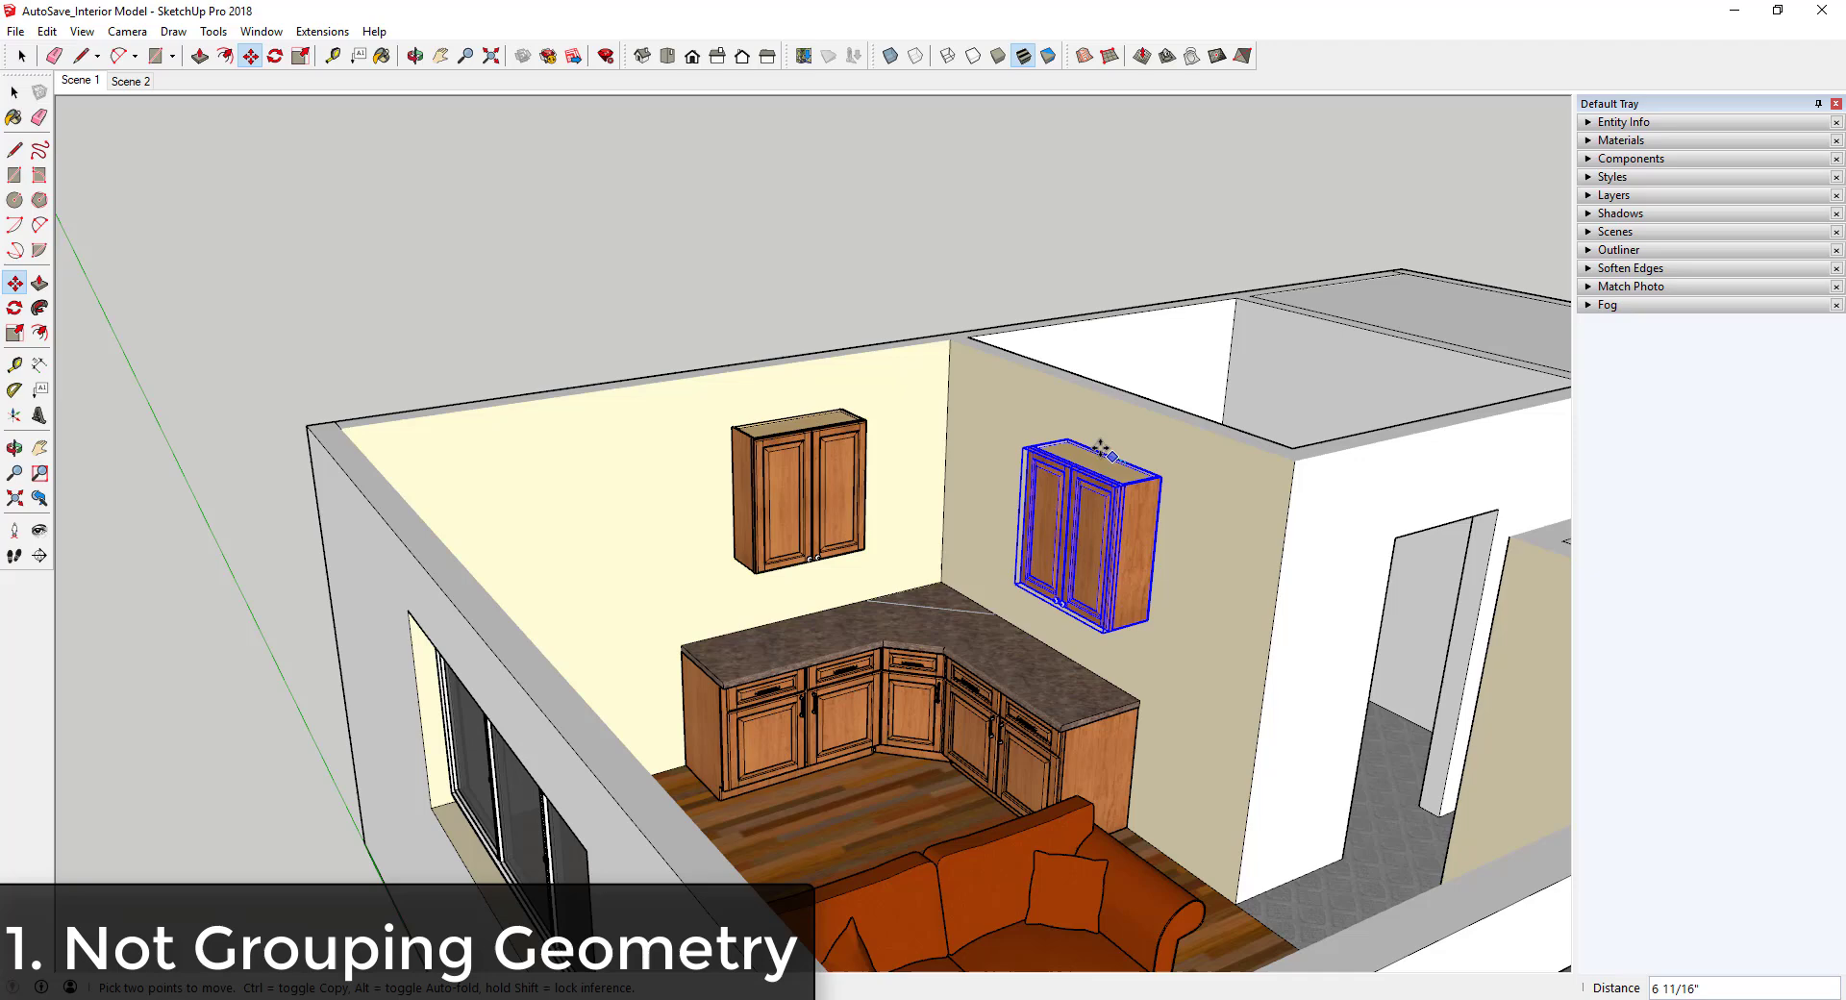
{"action": "key", "text": "space"}
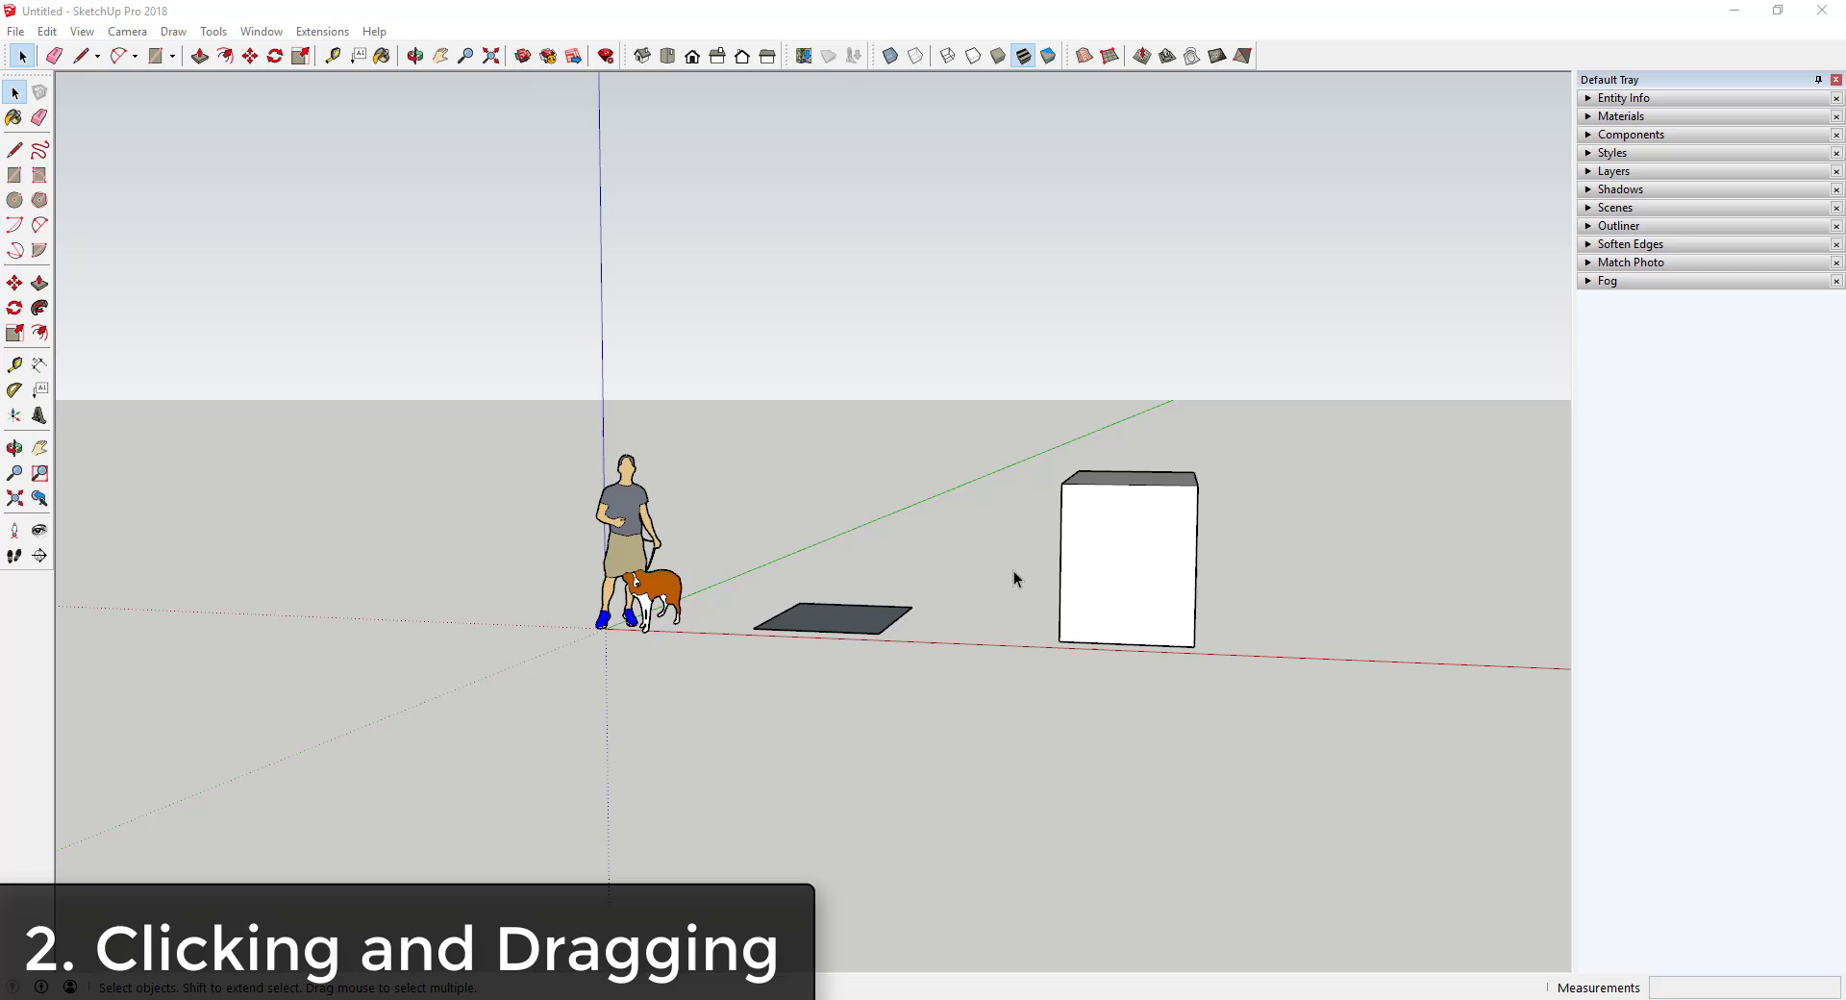
{"action": "middle_click_drag", "start_coordinate": [1018, 568], "coordinate": [989, 577]}
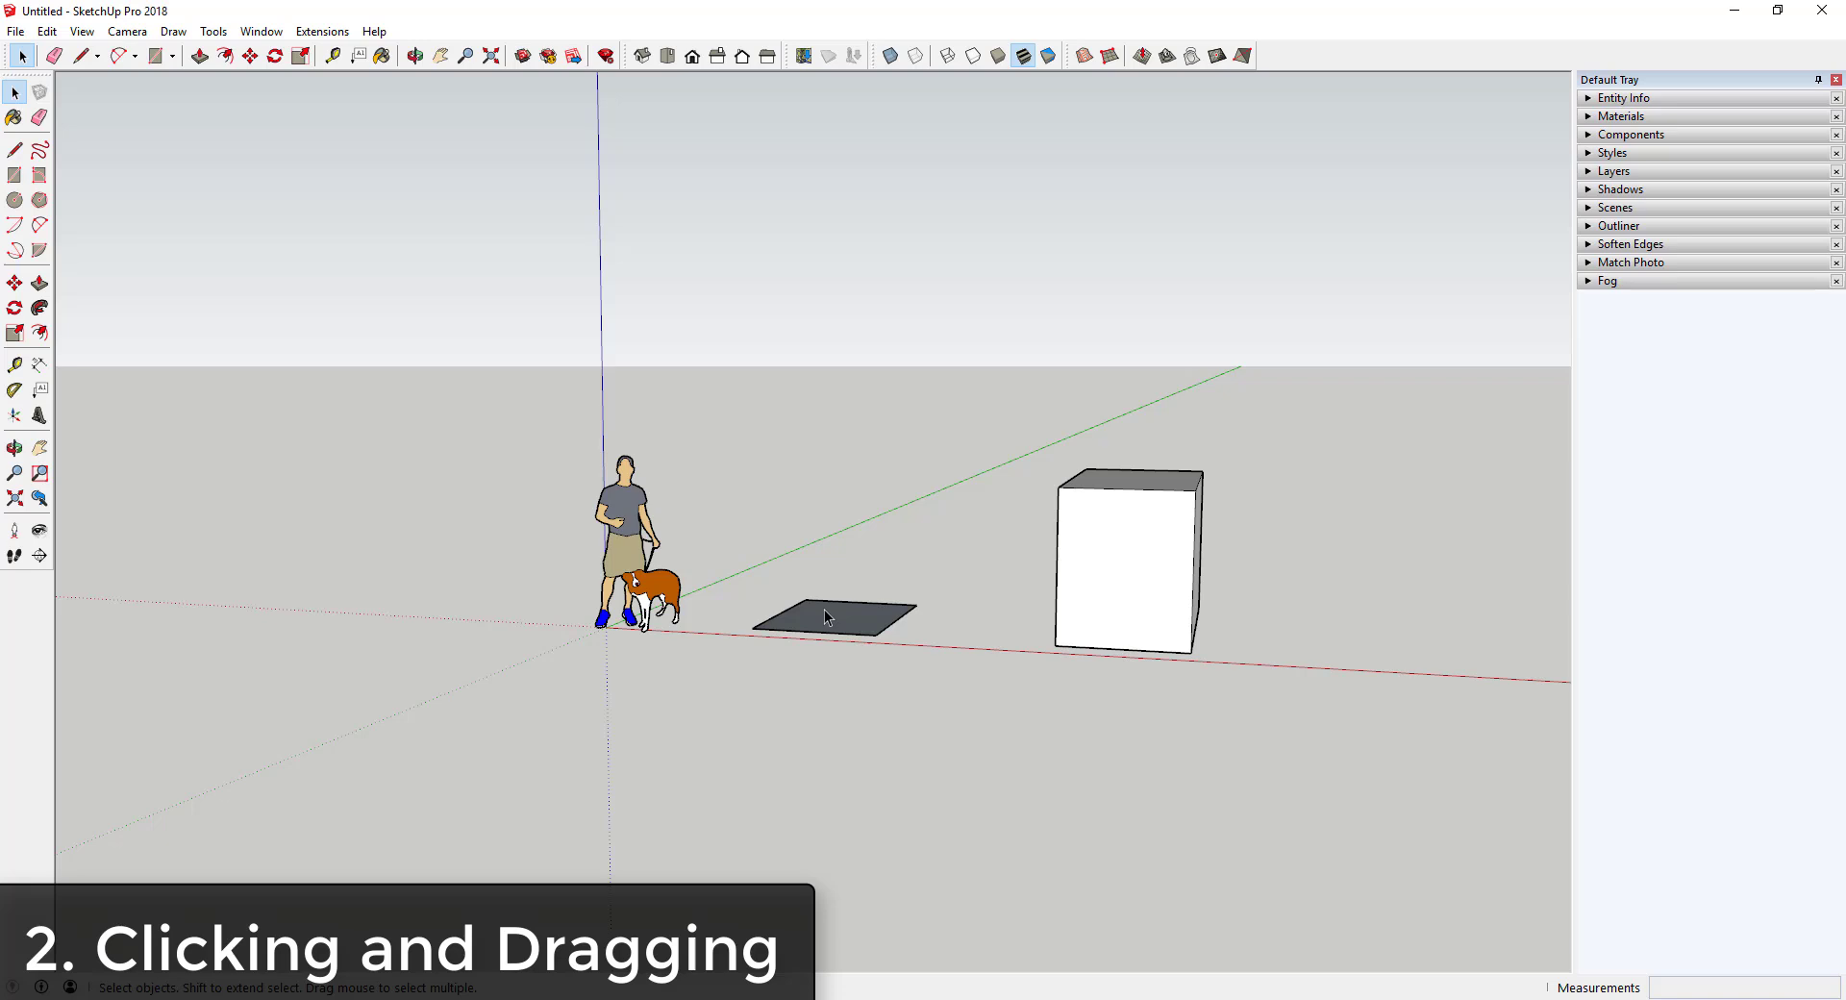
{"action": "middle_click_drag", "start_coordinate": [823, 608], "coordinate": [845, 634]}
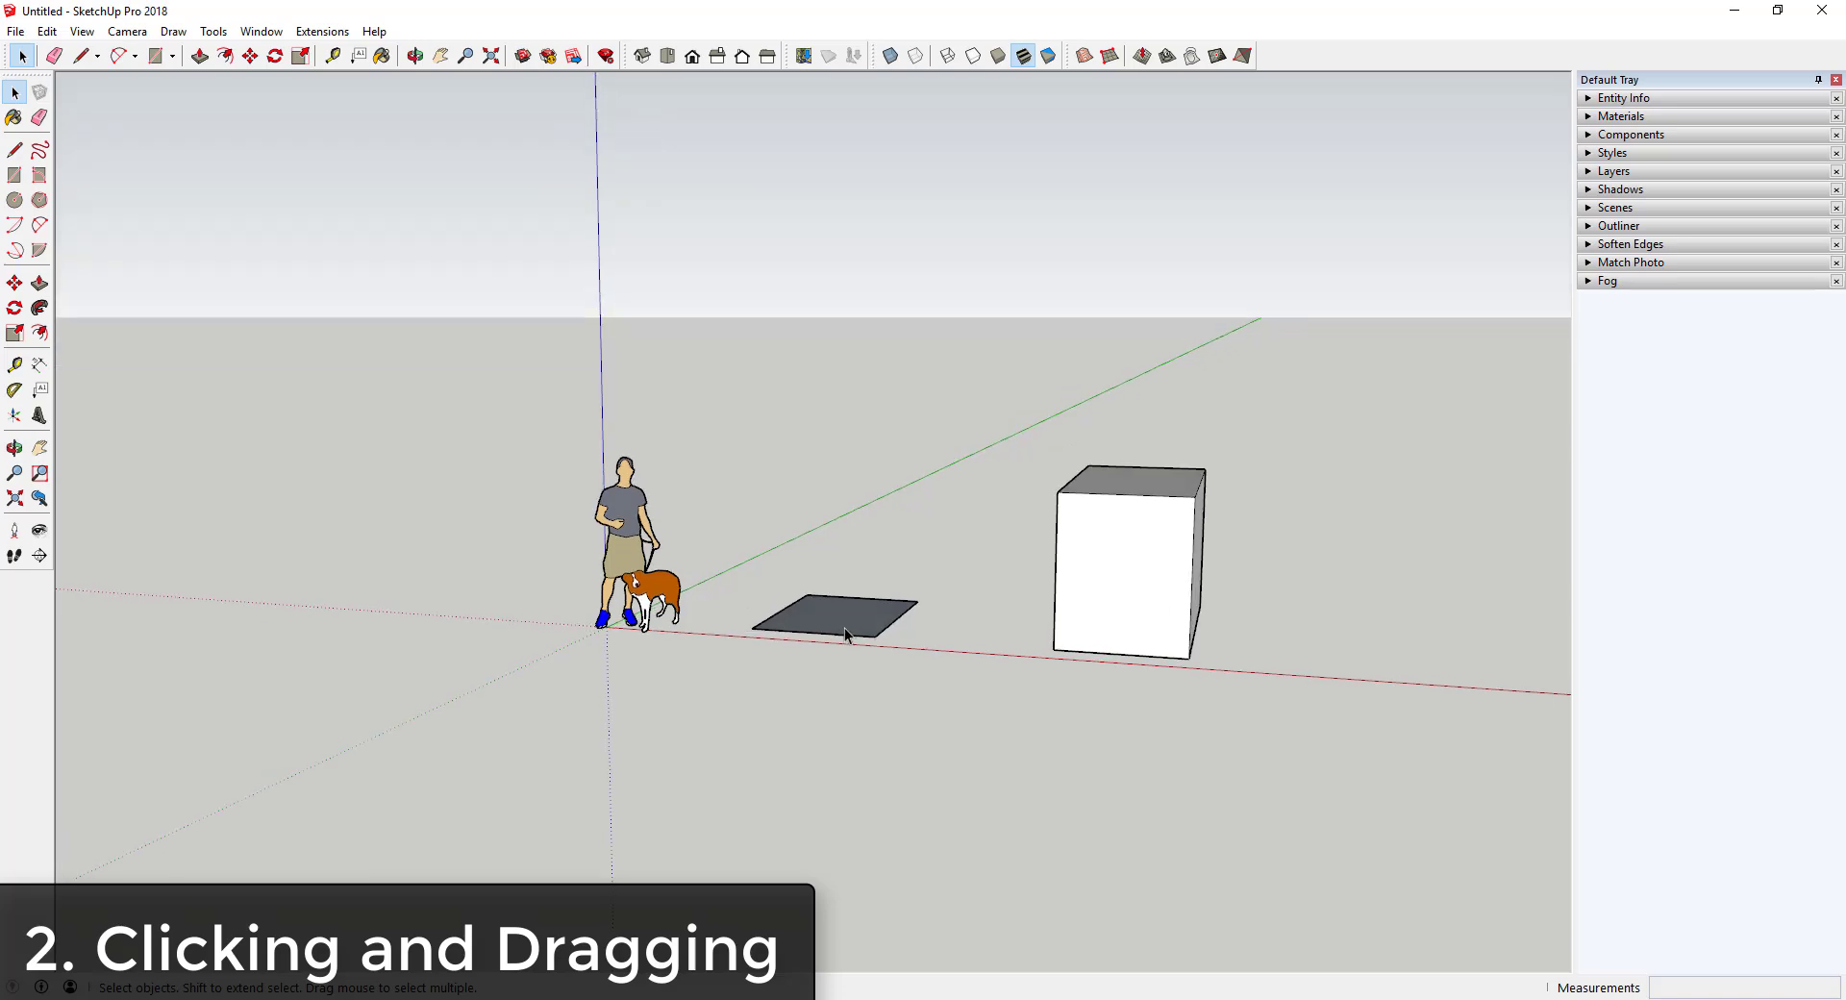
{"action": "key", "text": "p"}
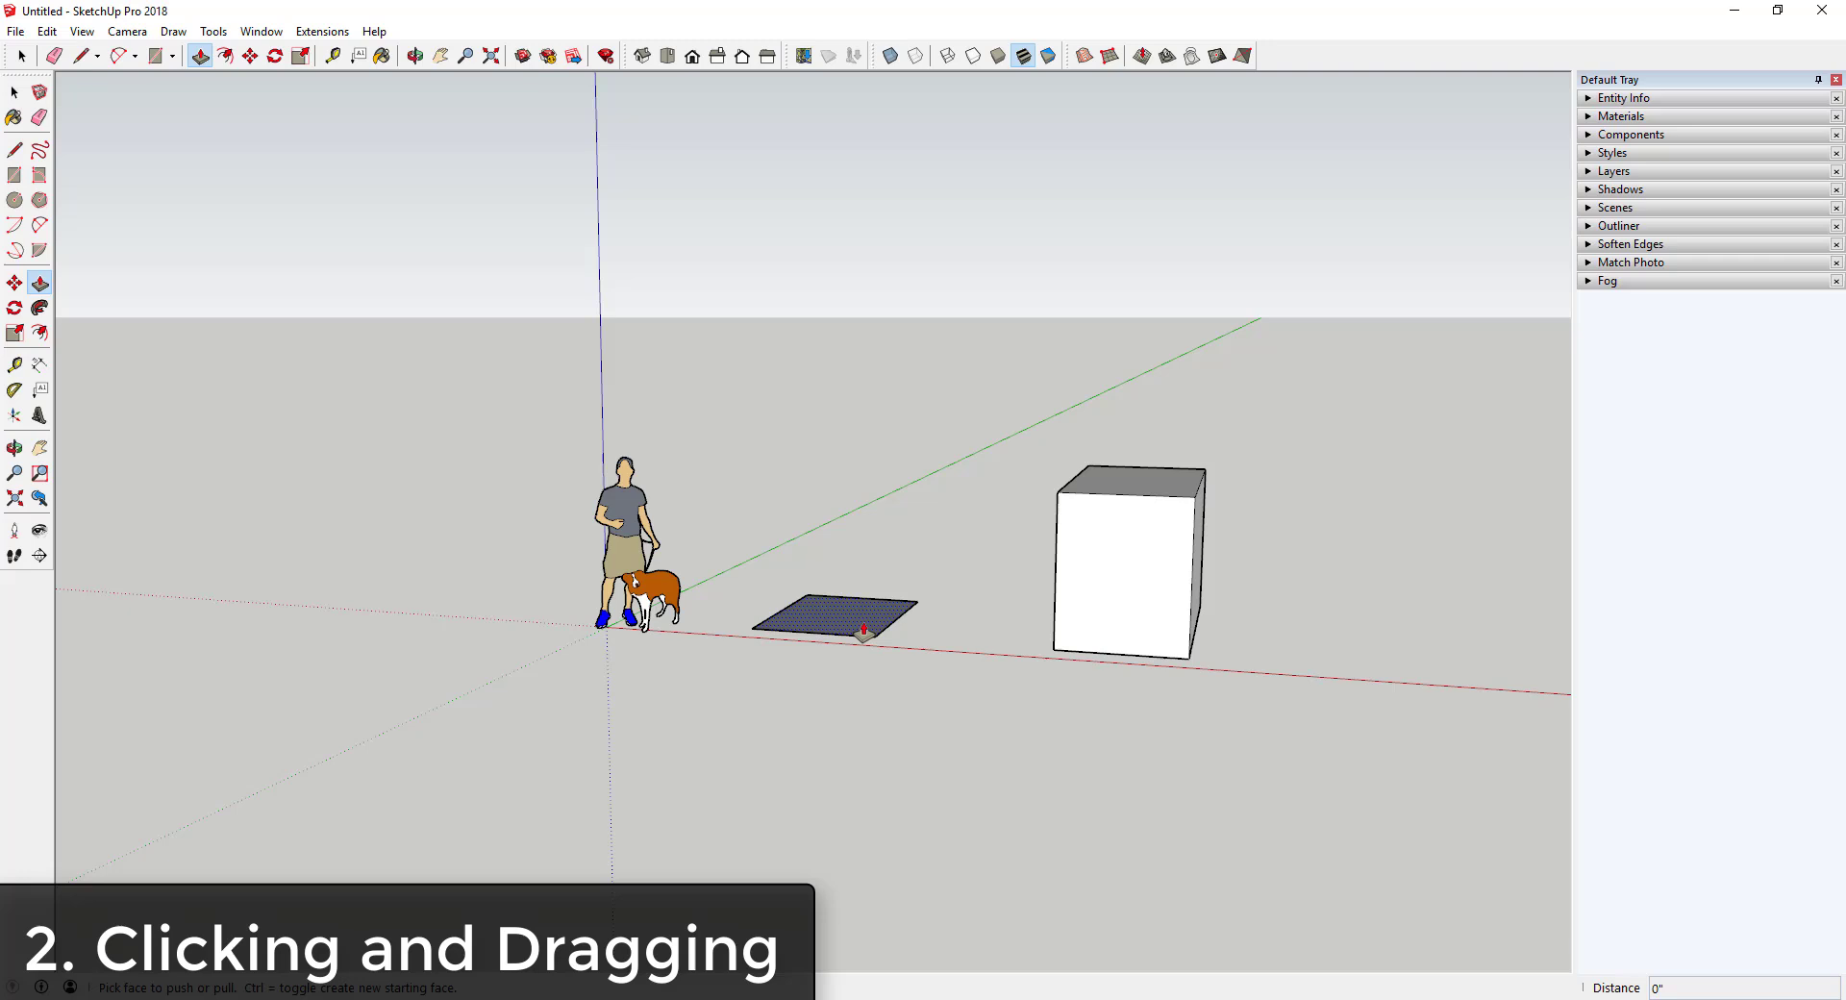
{"action": "left_click_drag", "start_coordinate": [864, 630], "coordinate": [902, 582]}
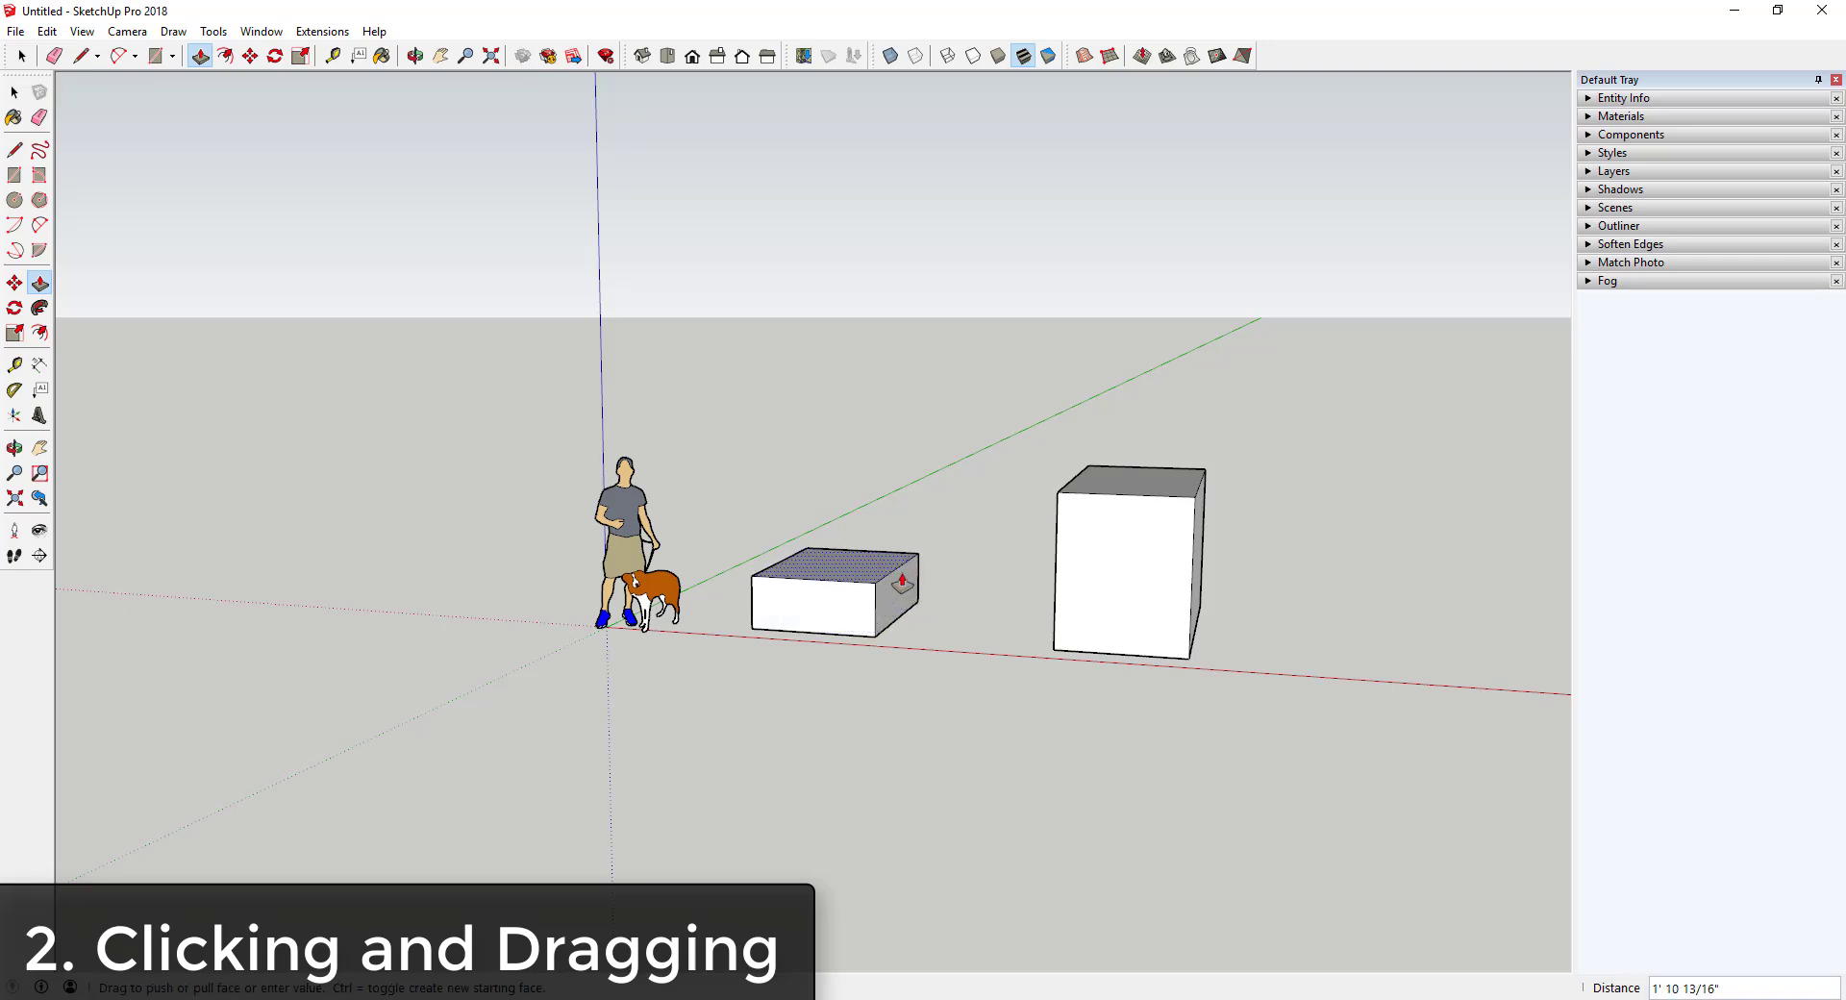
{"action": "key", "text": "Escape"}
{"action": "key", "text": "space"}
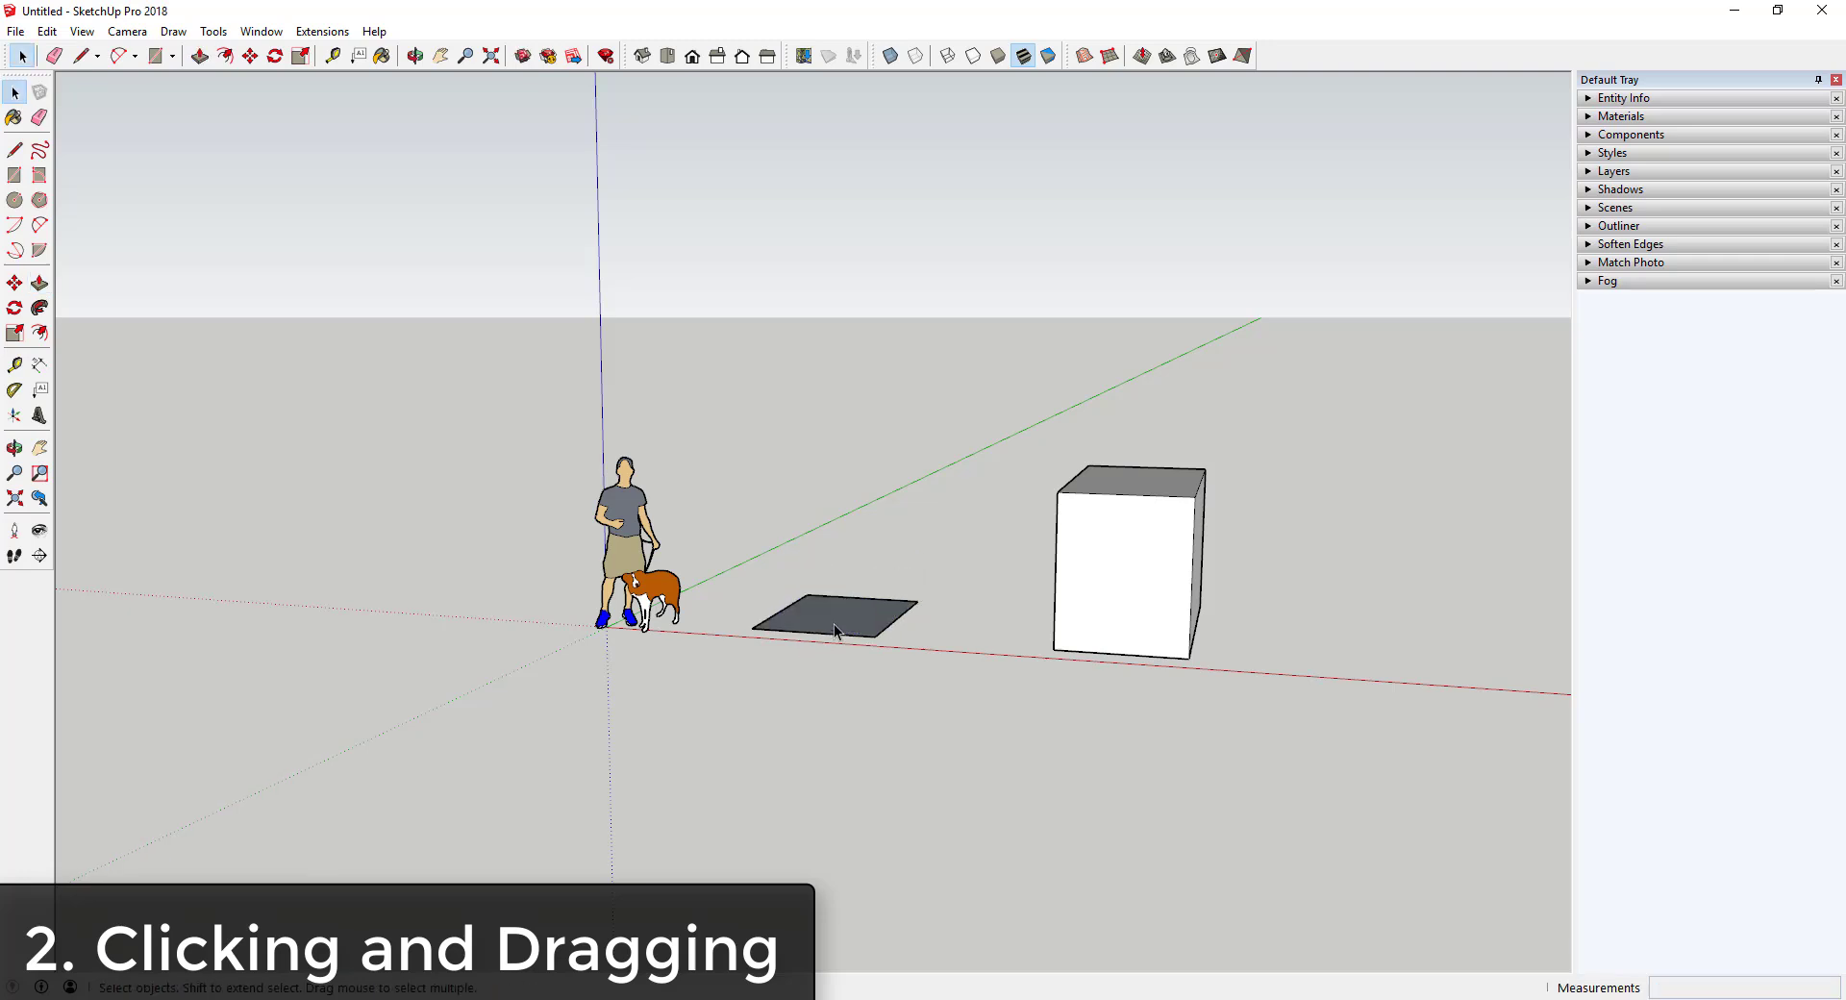
{"action": "key", "text": "p"}
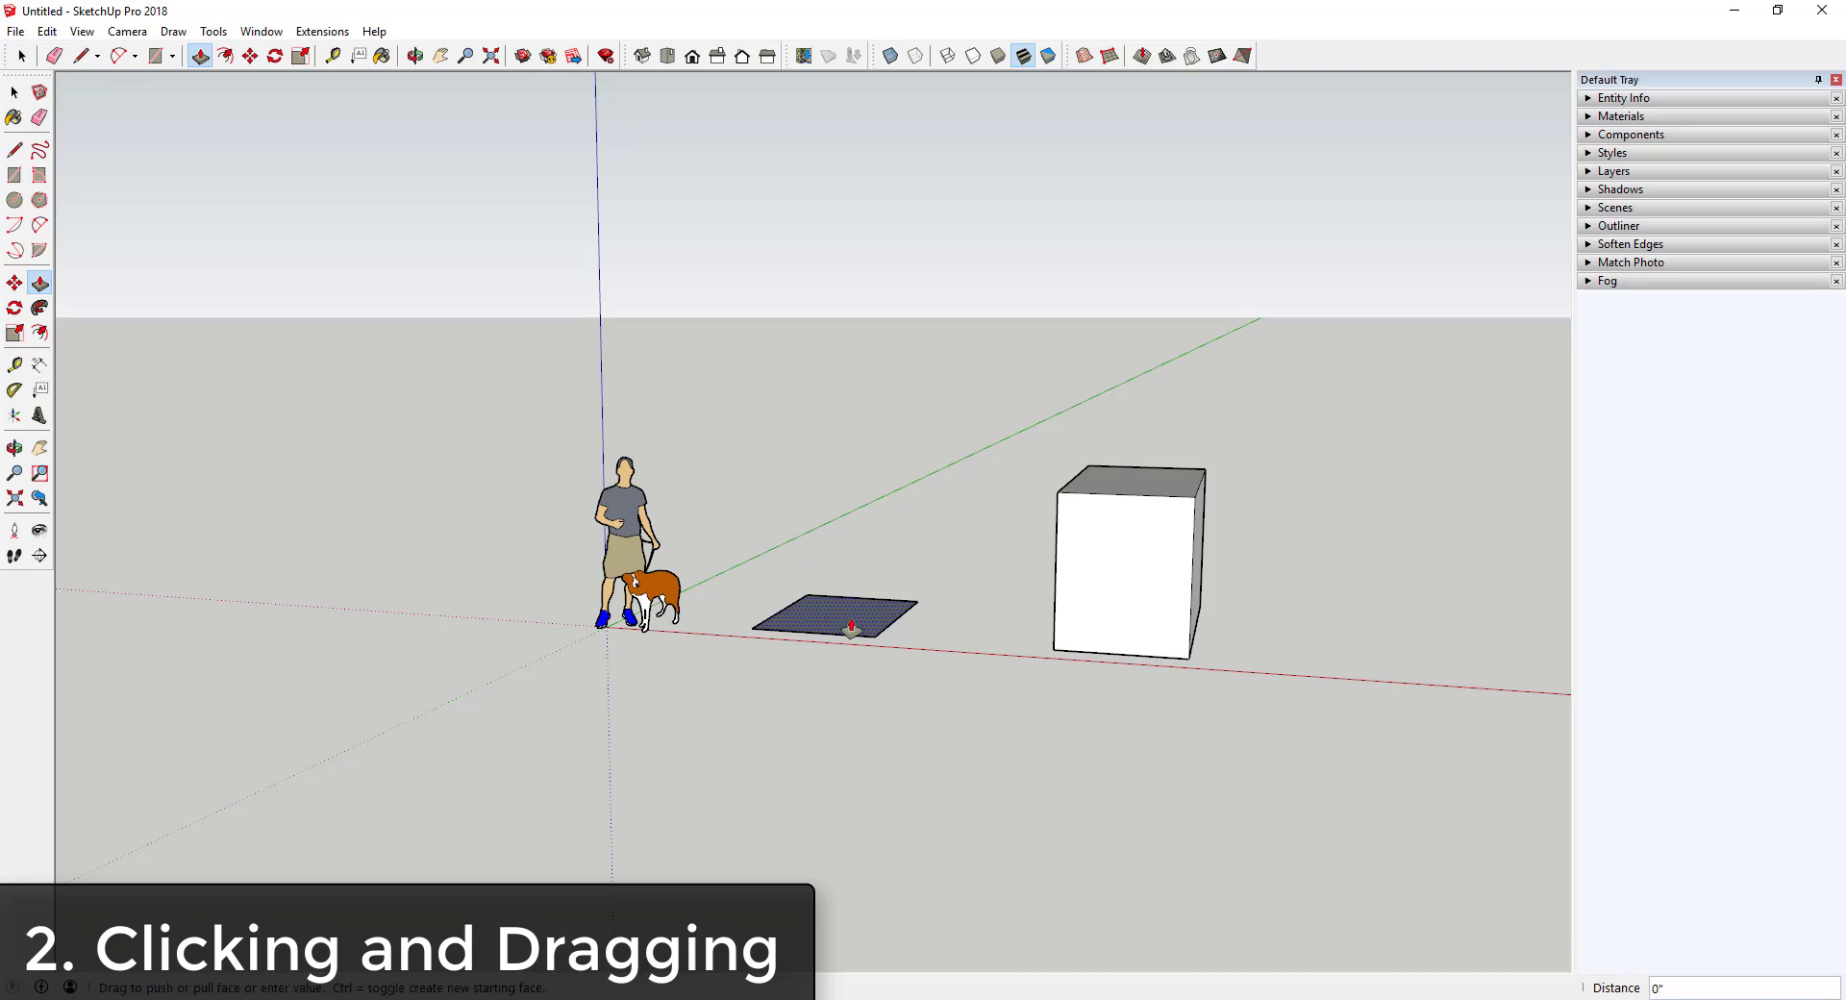
{"action": "left_click_drag", "start_coordinate": [850, 626], "coordinate": [989, 417]}
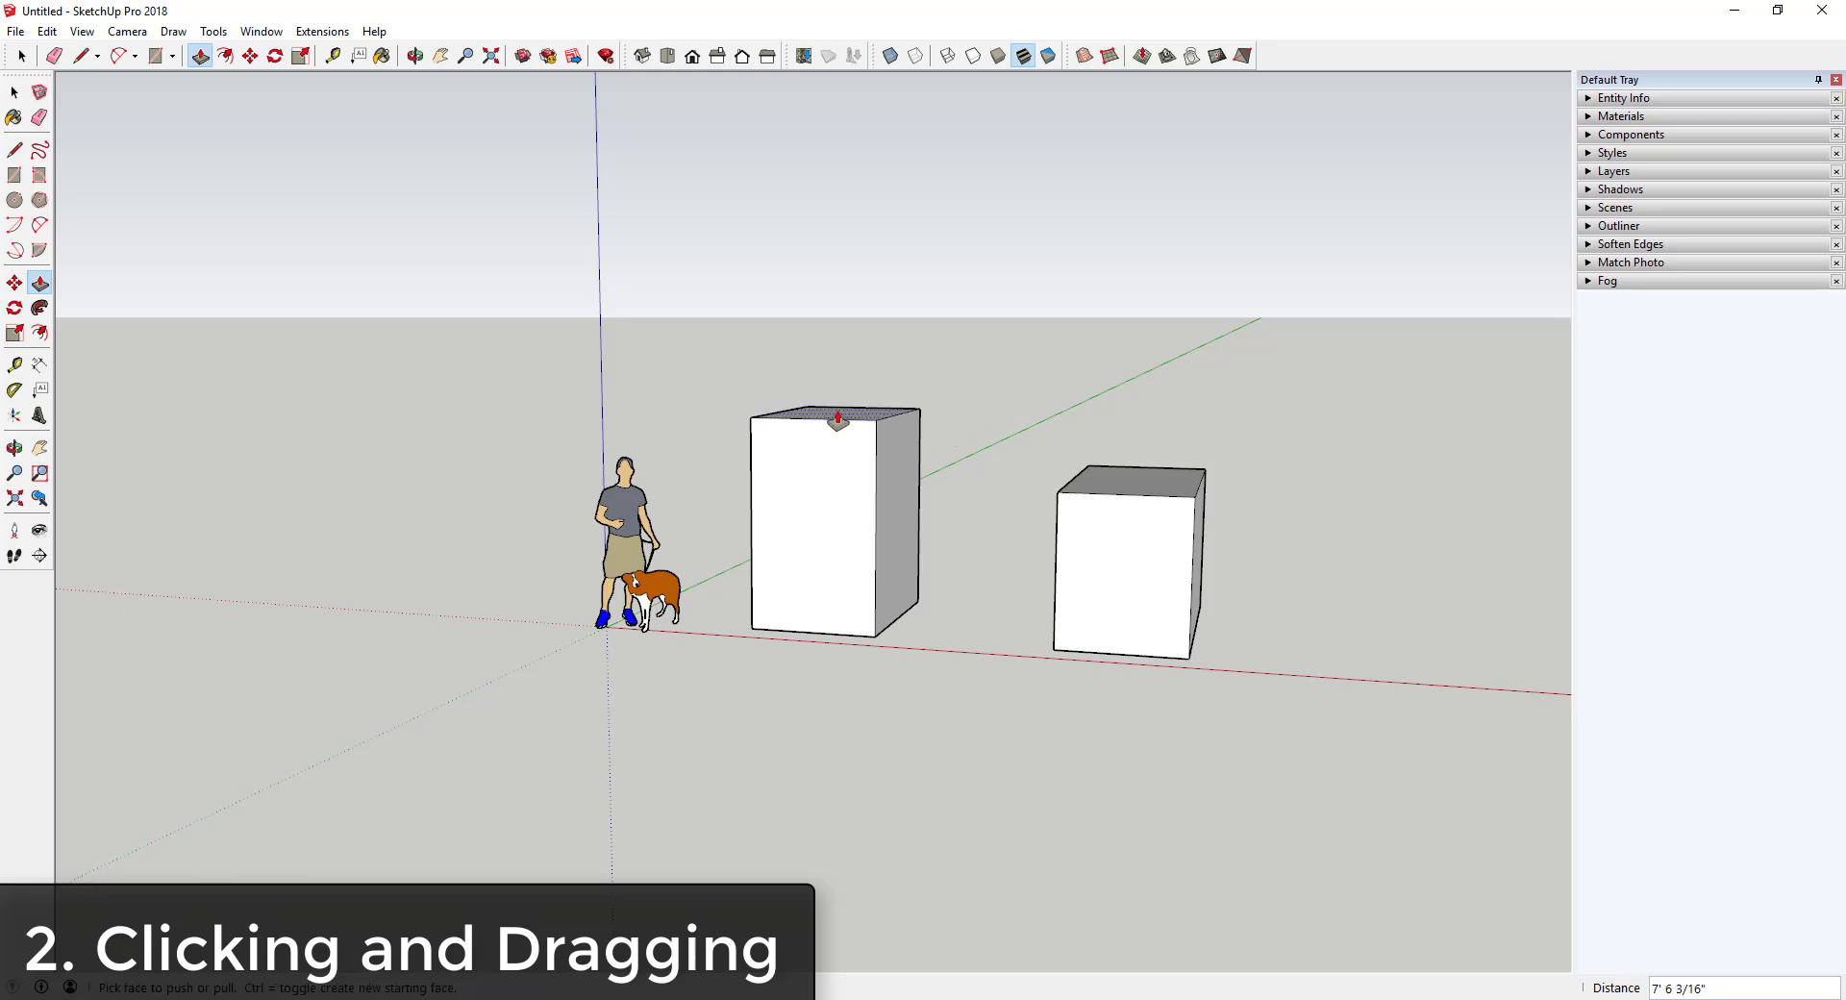
{"action": "key", "text": "ctrl+z"}
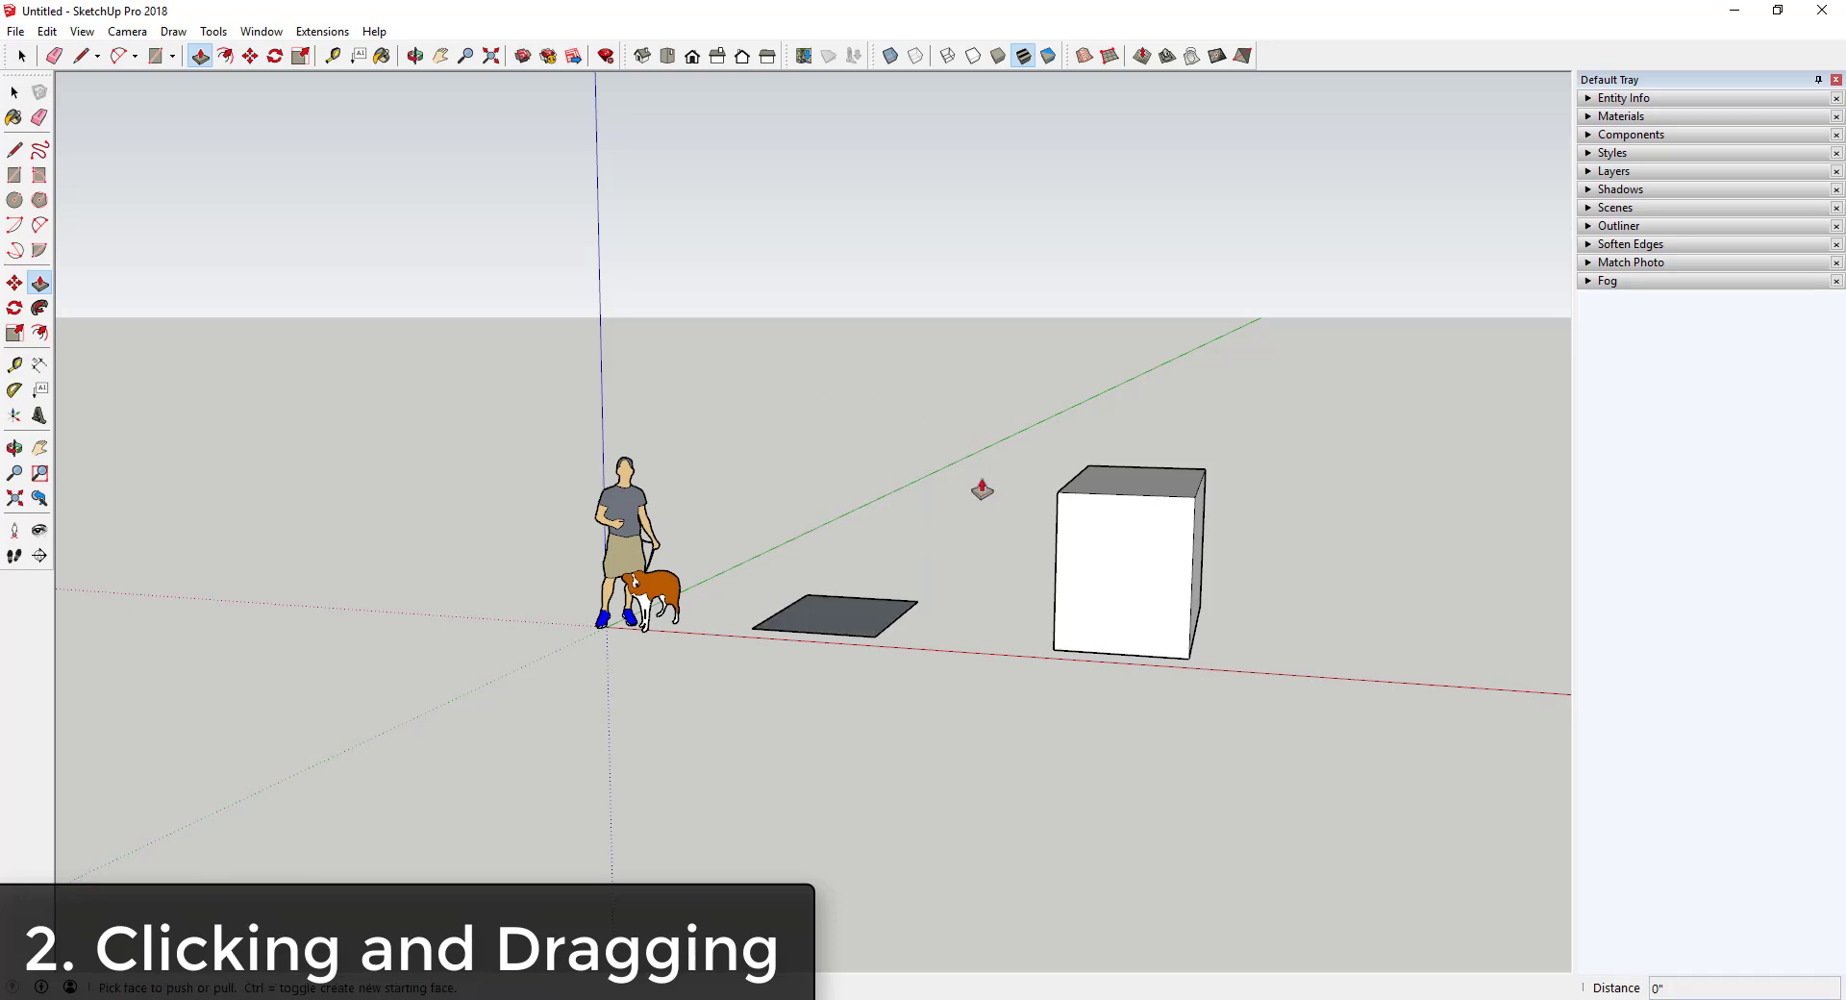
{"action": "left_click_drag", "start_coordinate": [855, 630], "coordinate": [868, 546]}
{"action": "key", "text": "ctrl+z"}
{"action": "key", "text": "space"}
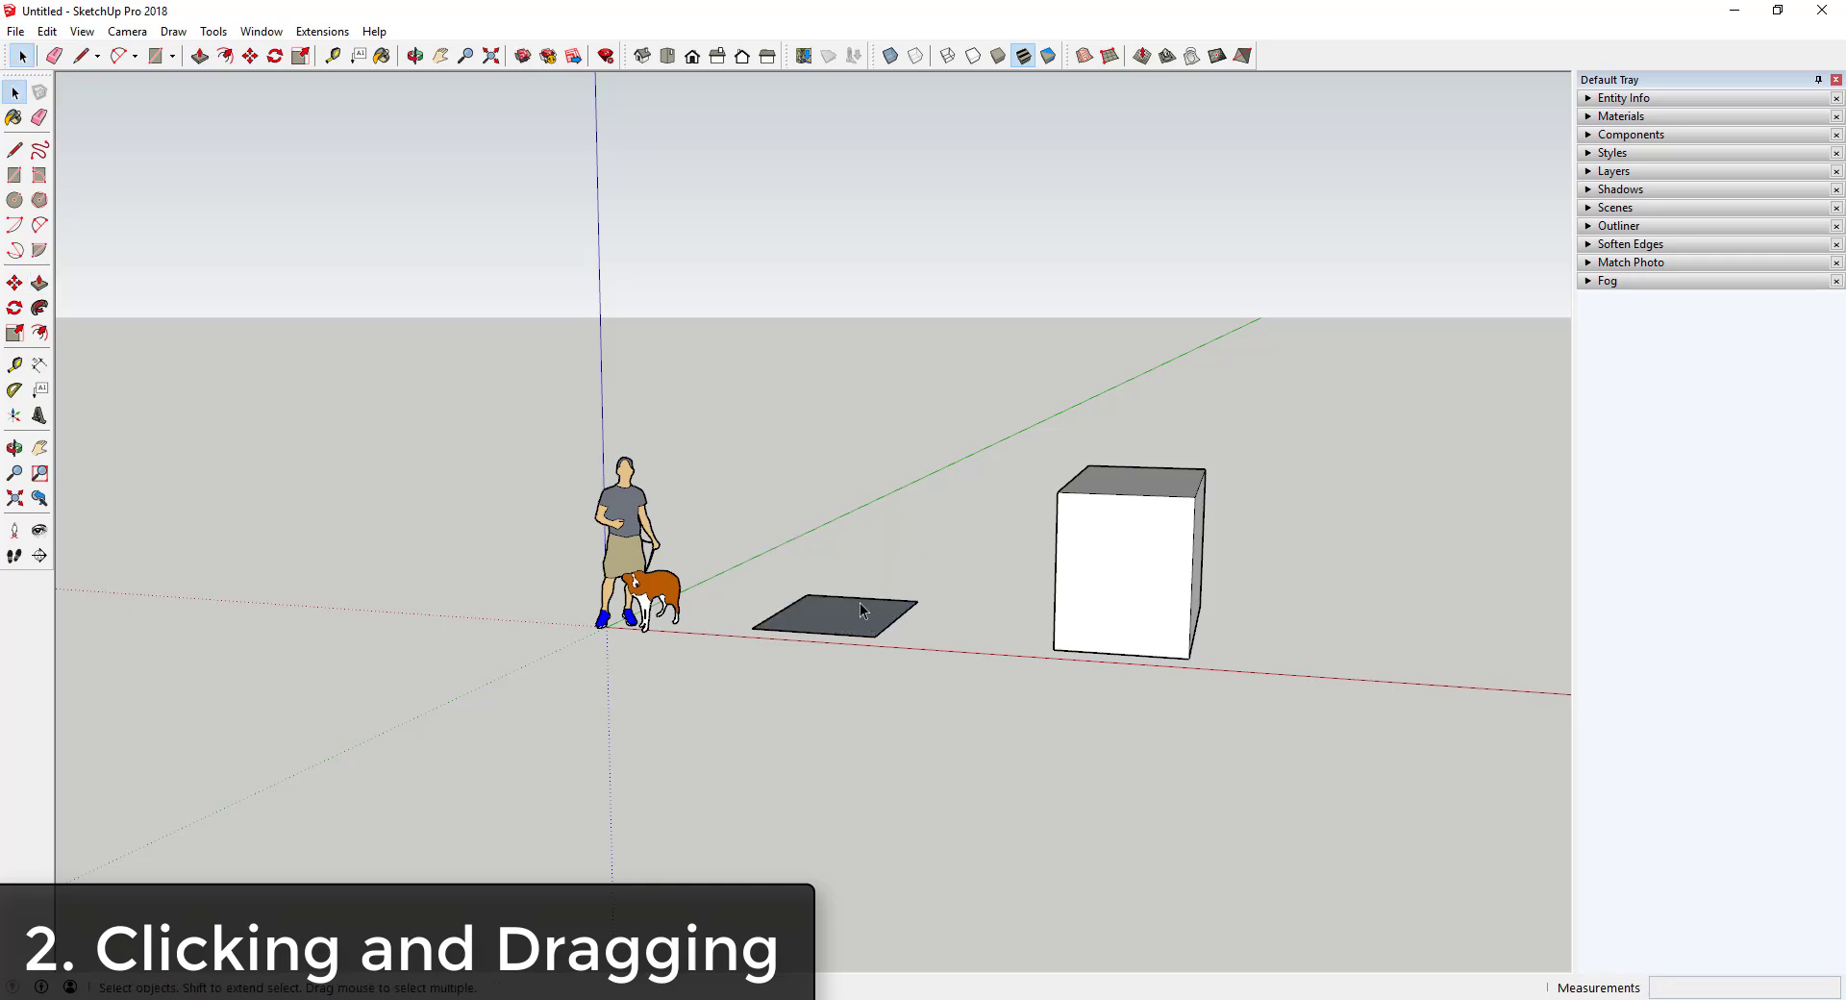
{"action": "scroll", "coordinate": [851, 609], "scroll_direction": "up", "scroll_amount": 2}
{"action": "scroll", "coordinate": [852, 608], "scroll_direction": "down", "scroll_amount": 3}
{"action": "scroll", "coordinate": [834, 581], "scroll_direction": "up", "scroll_amount": 1}
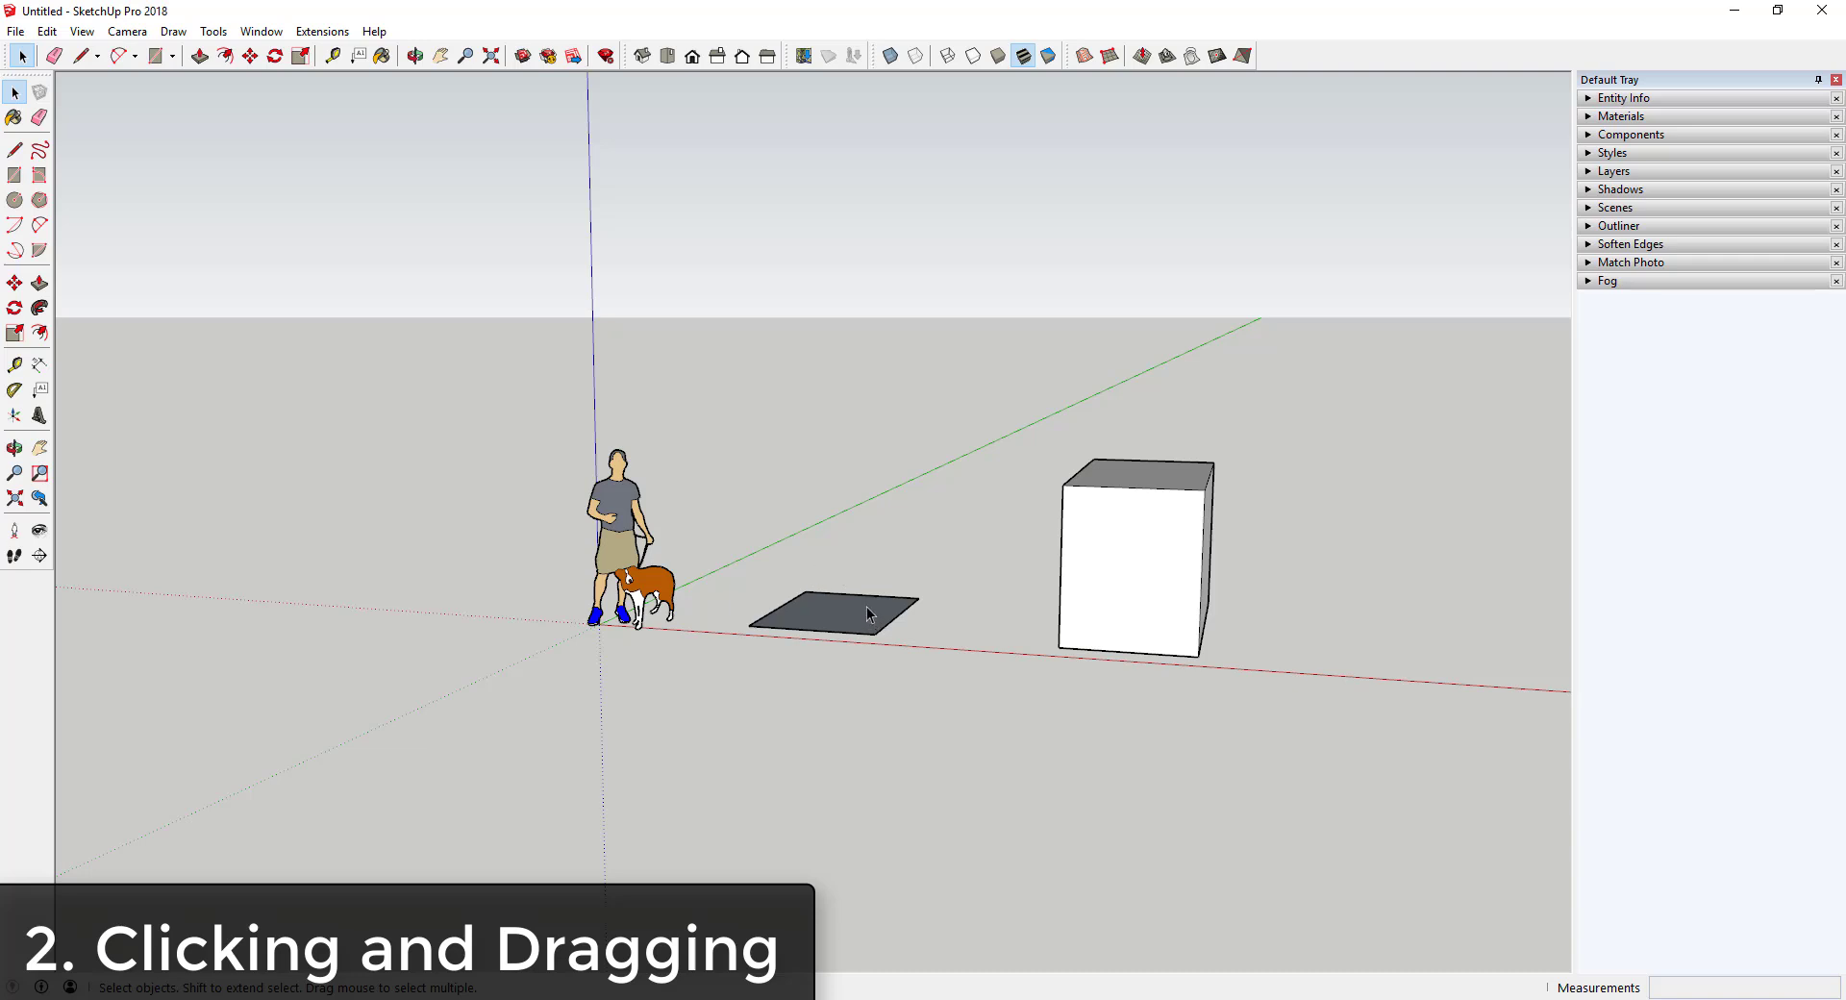
- Extrude the dark rectangle upward into a box and adjust its height
{"action": "key", "text": "p"}
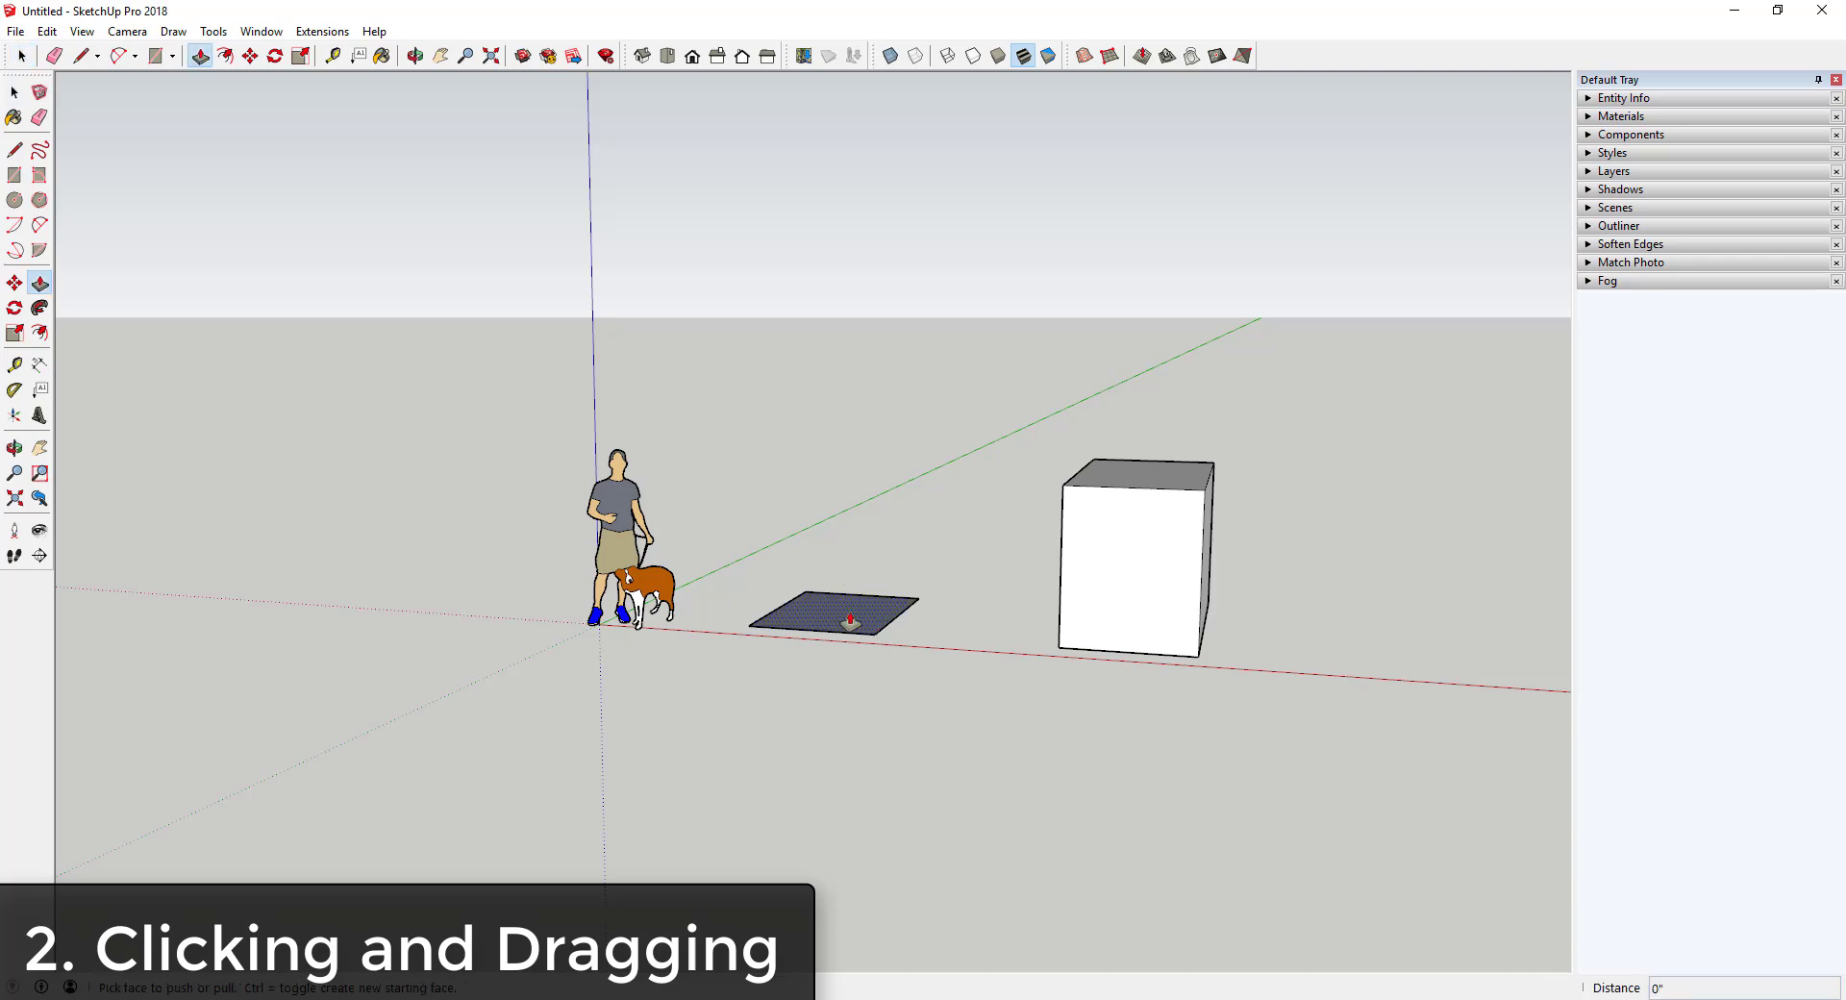
{"action": "left_click", "coordinate": [851, 620]}
{"action": "left_click_drag", "start_coordinate": [851, 620], "coordinate": [990, 445]}
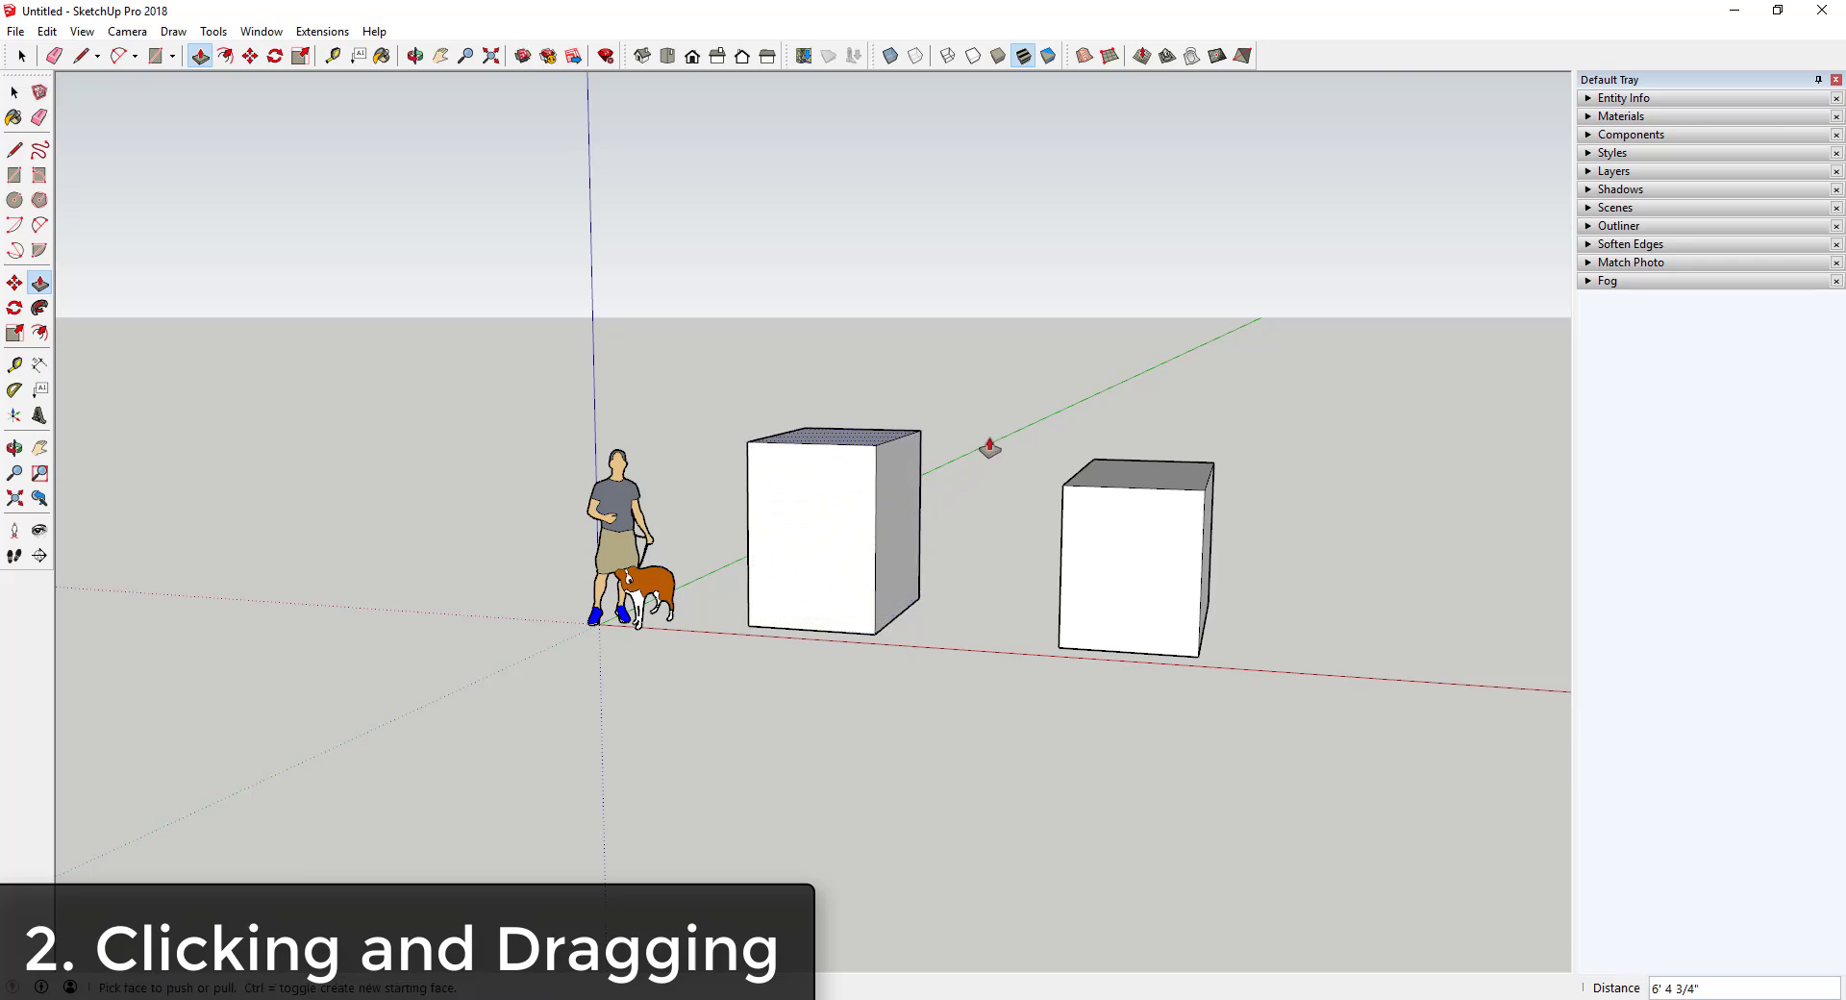
{"action": "mouse_move", "coordinate": [837, 466]}
{"action": "middle_mouse_down"}
{"action": "mouse_move", "coordinate": [824, 489]}
{"action": "mouse_move", "coordinate": [827, 461]}
{"action": "middle_mouse_up"}
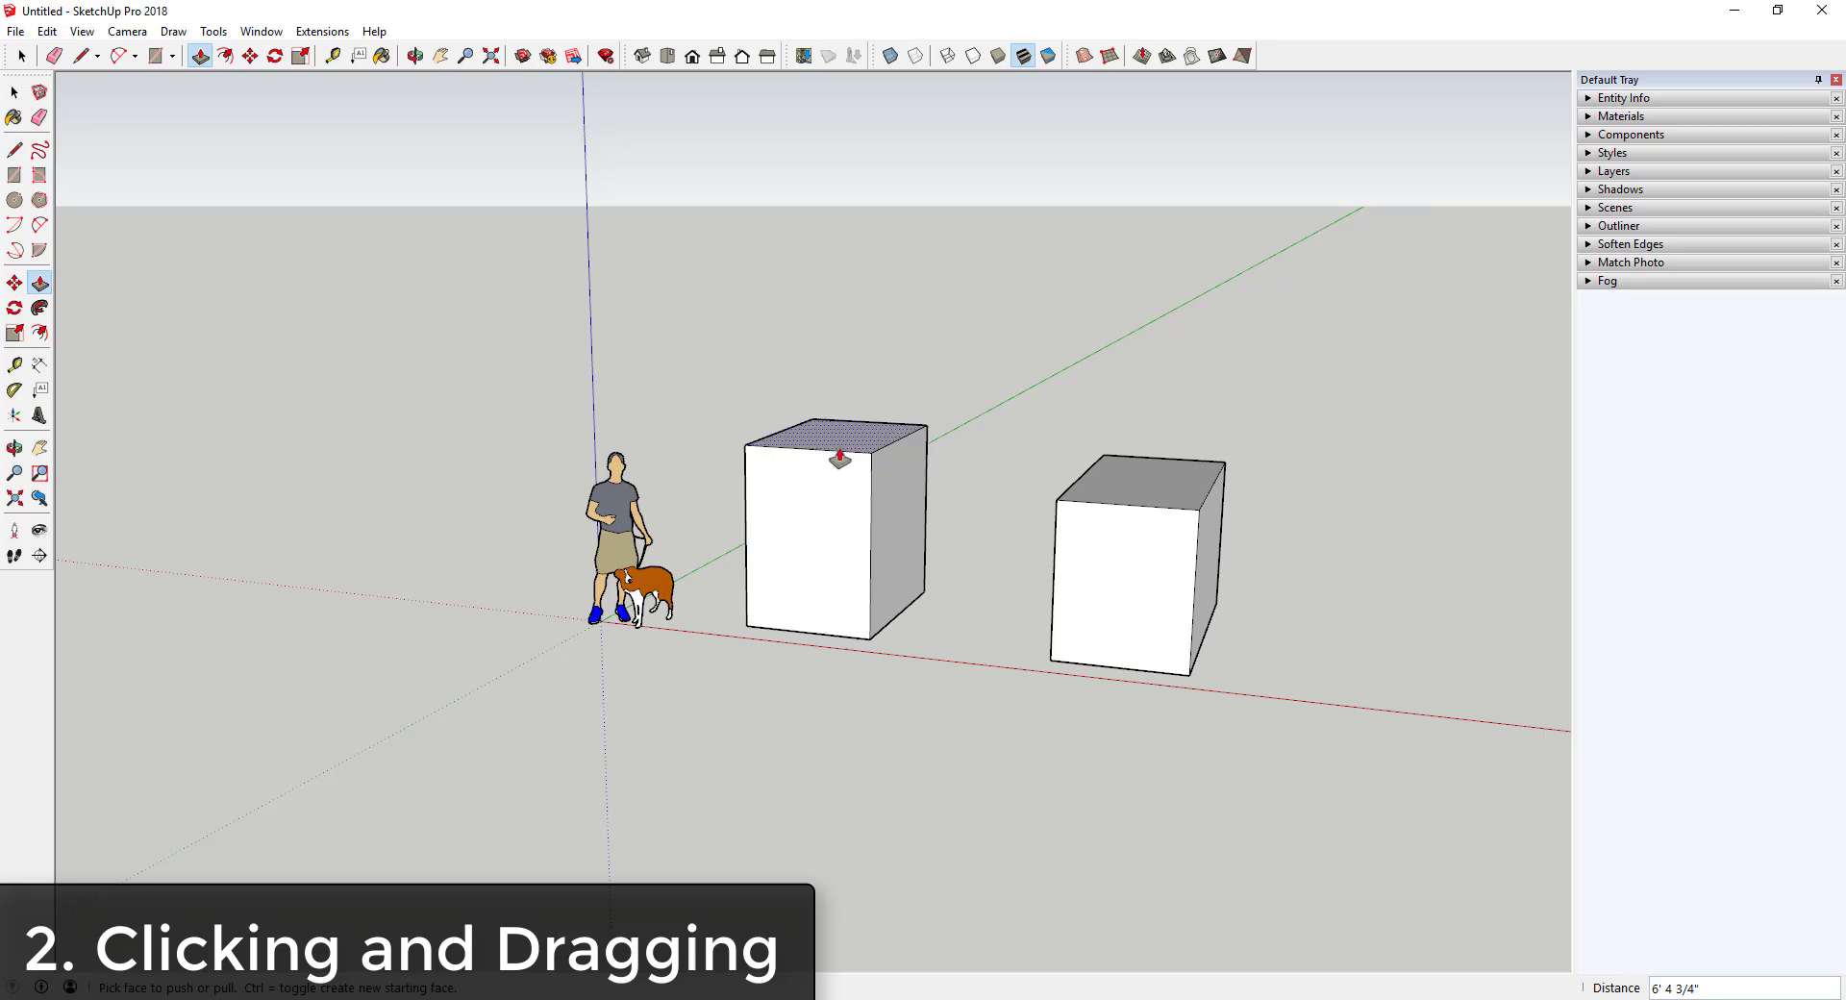
{"action": "left_click_drag", "start_coordinate": [844, 456], "coordinate": [1011, 502]}
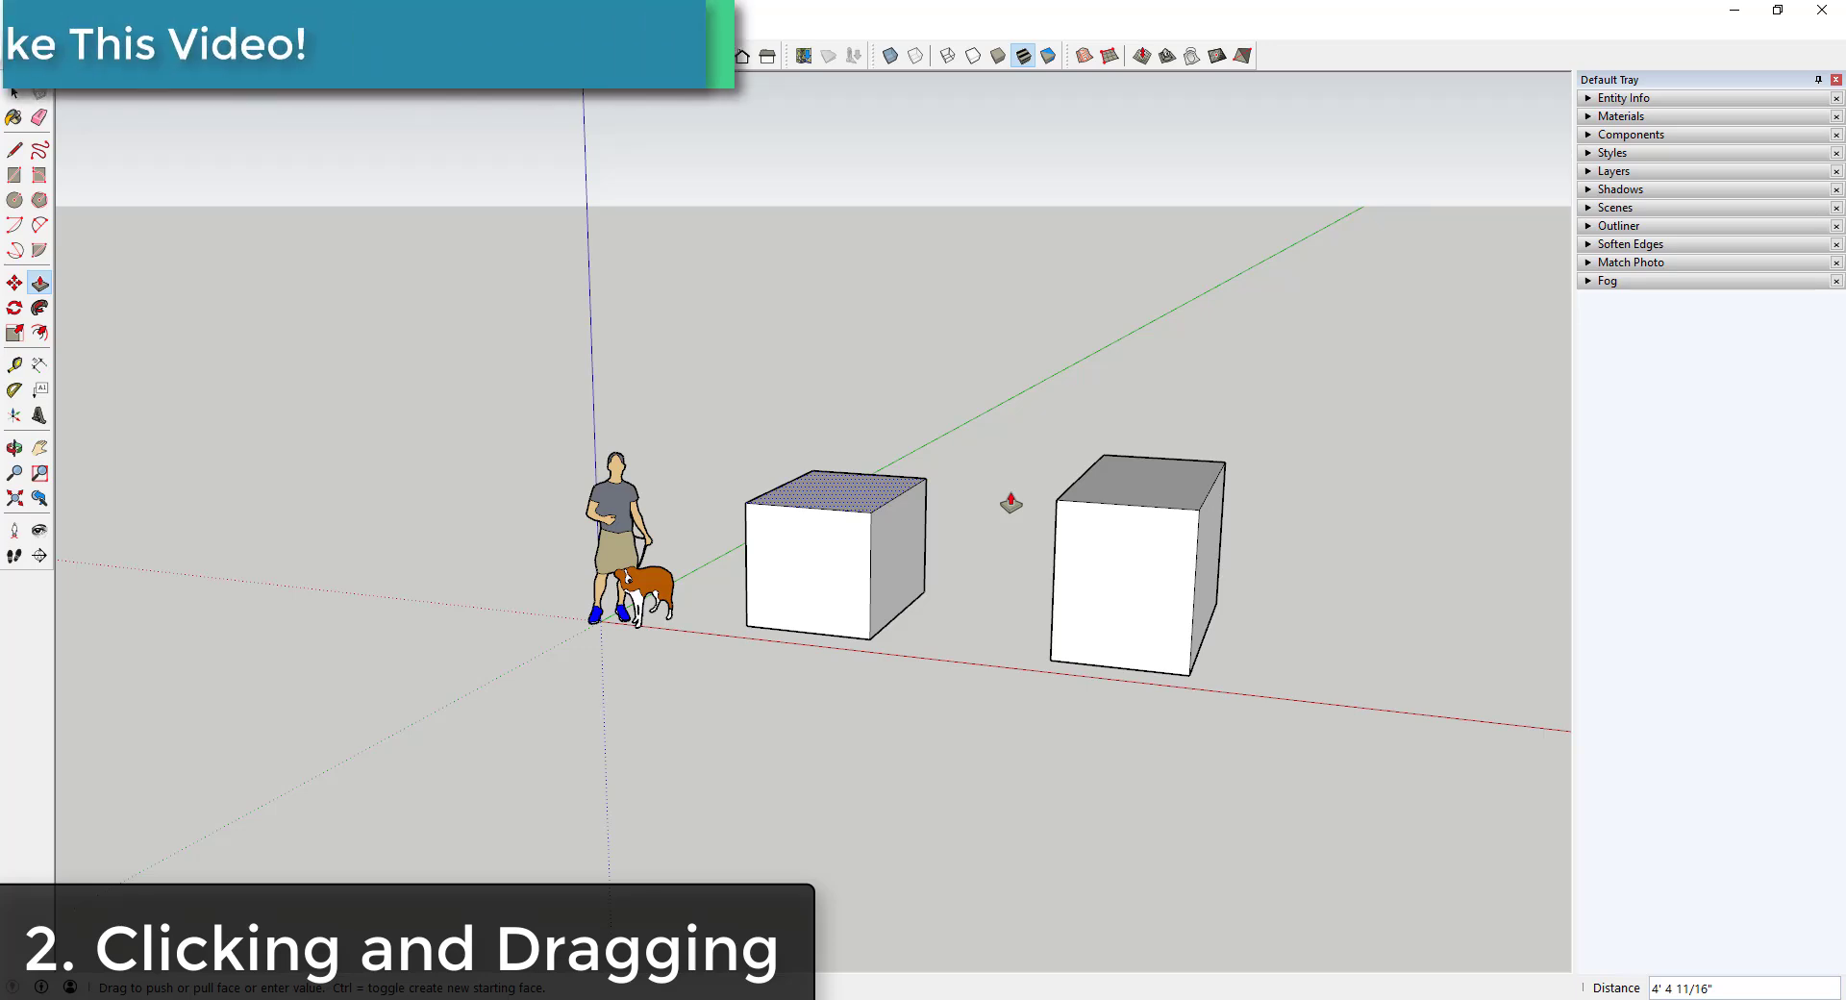
{"action": "left_click", "coordinate": [1010, 502]}
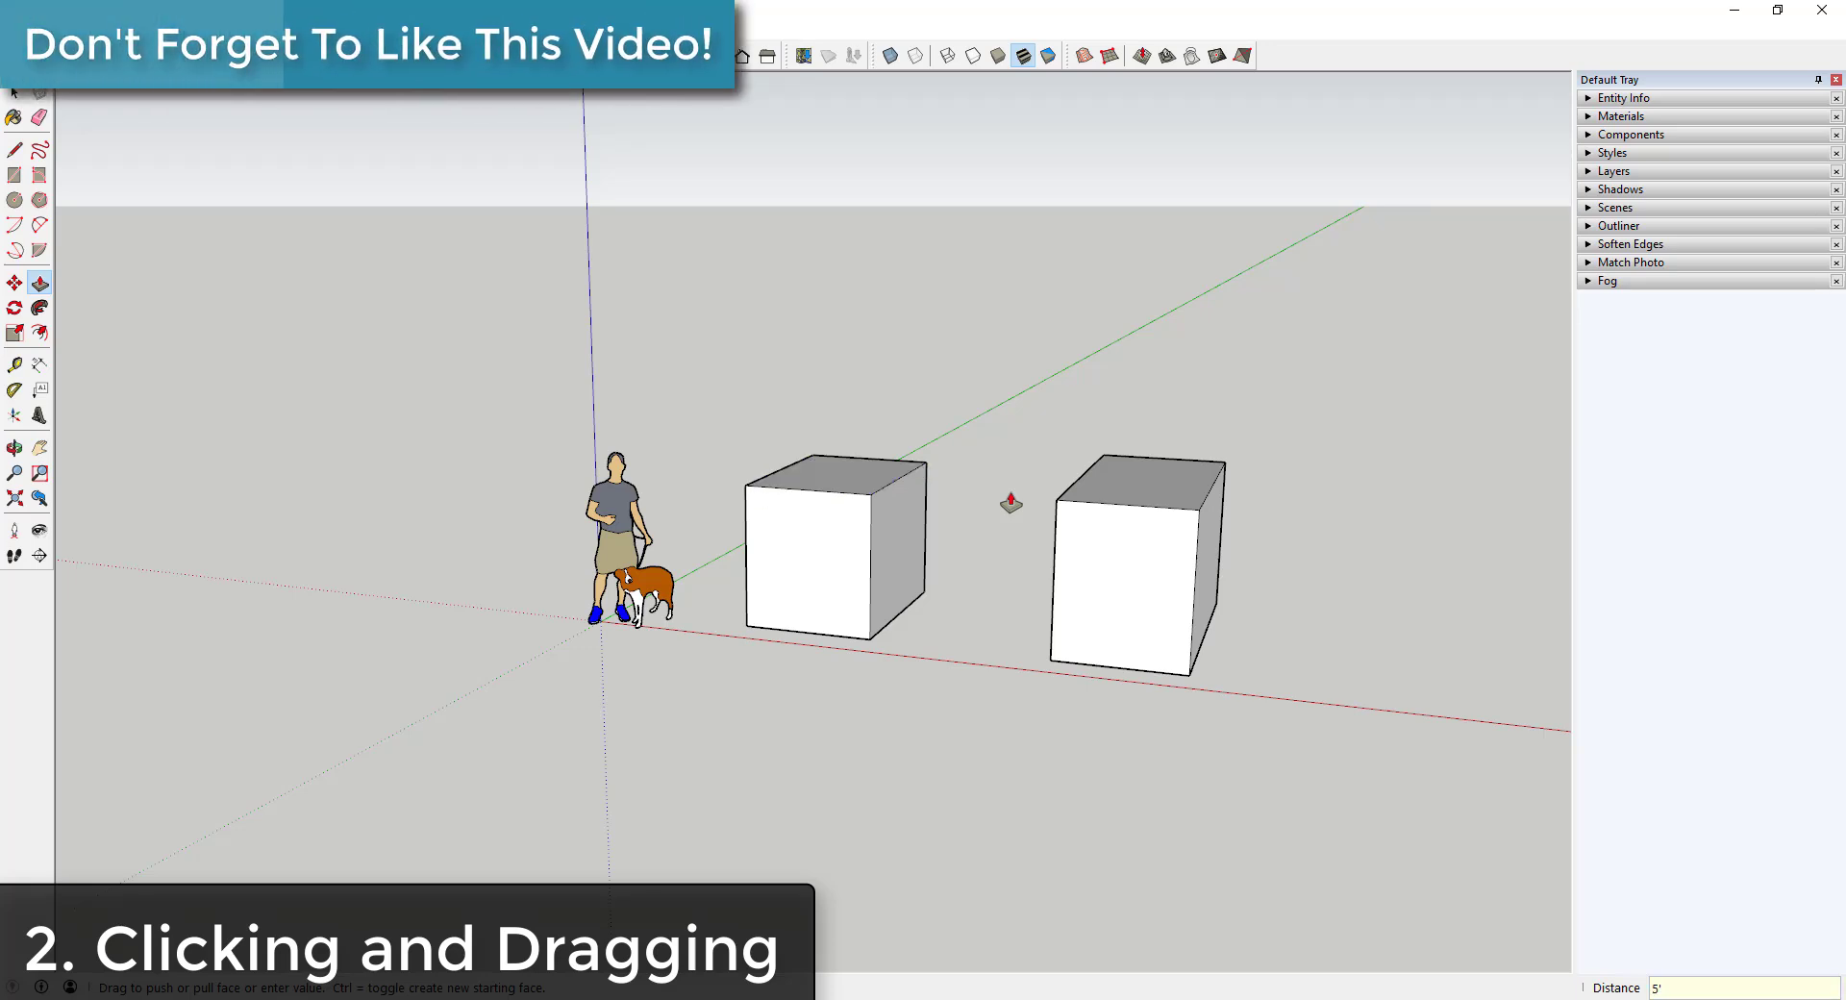
{"action": "key", "text": "space"}
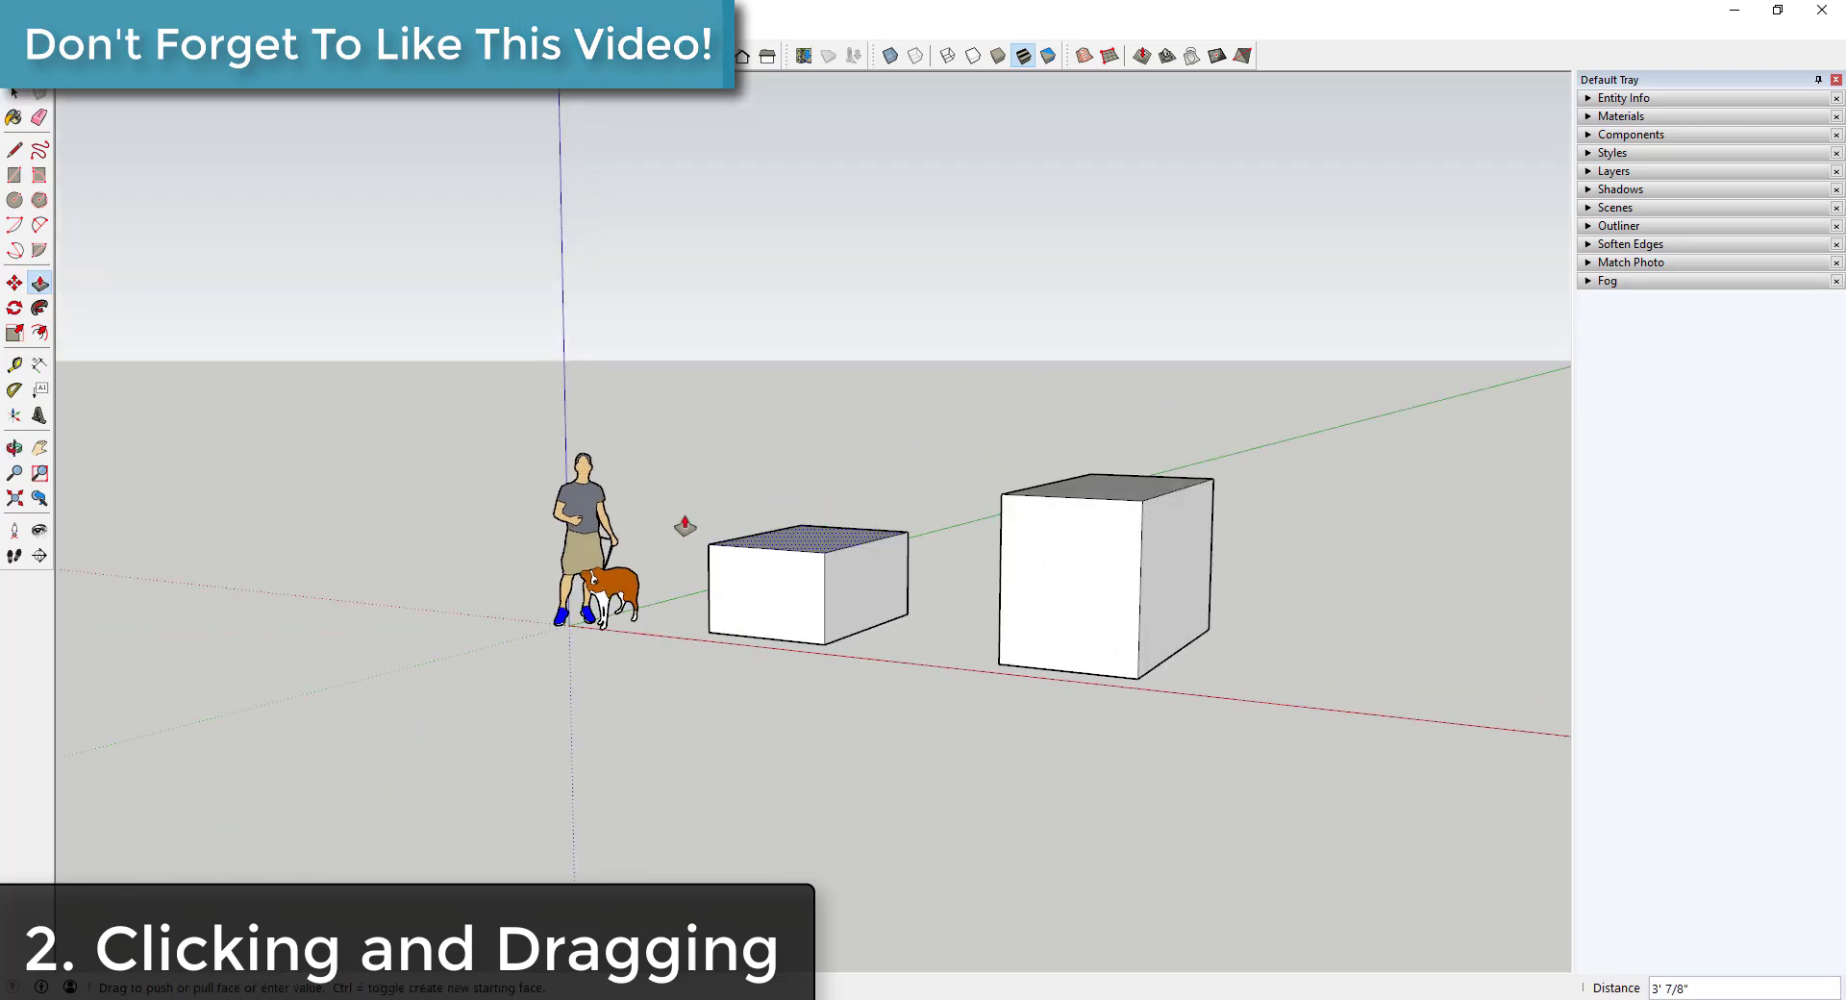
- Raise the box top to 5' and pull its right side out to 1' 8 1/4"
{"action": "left_click_drag", "start_coordinate": [685, 525], "coordinate": [815, 523]}
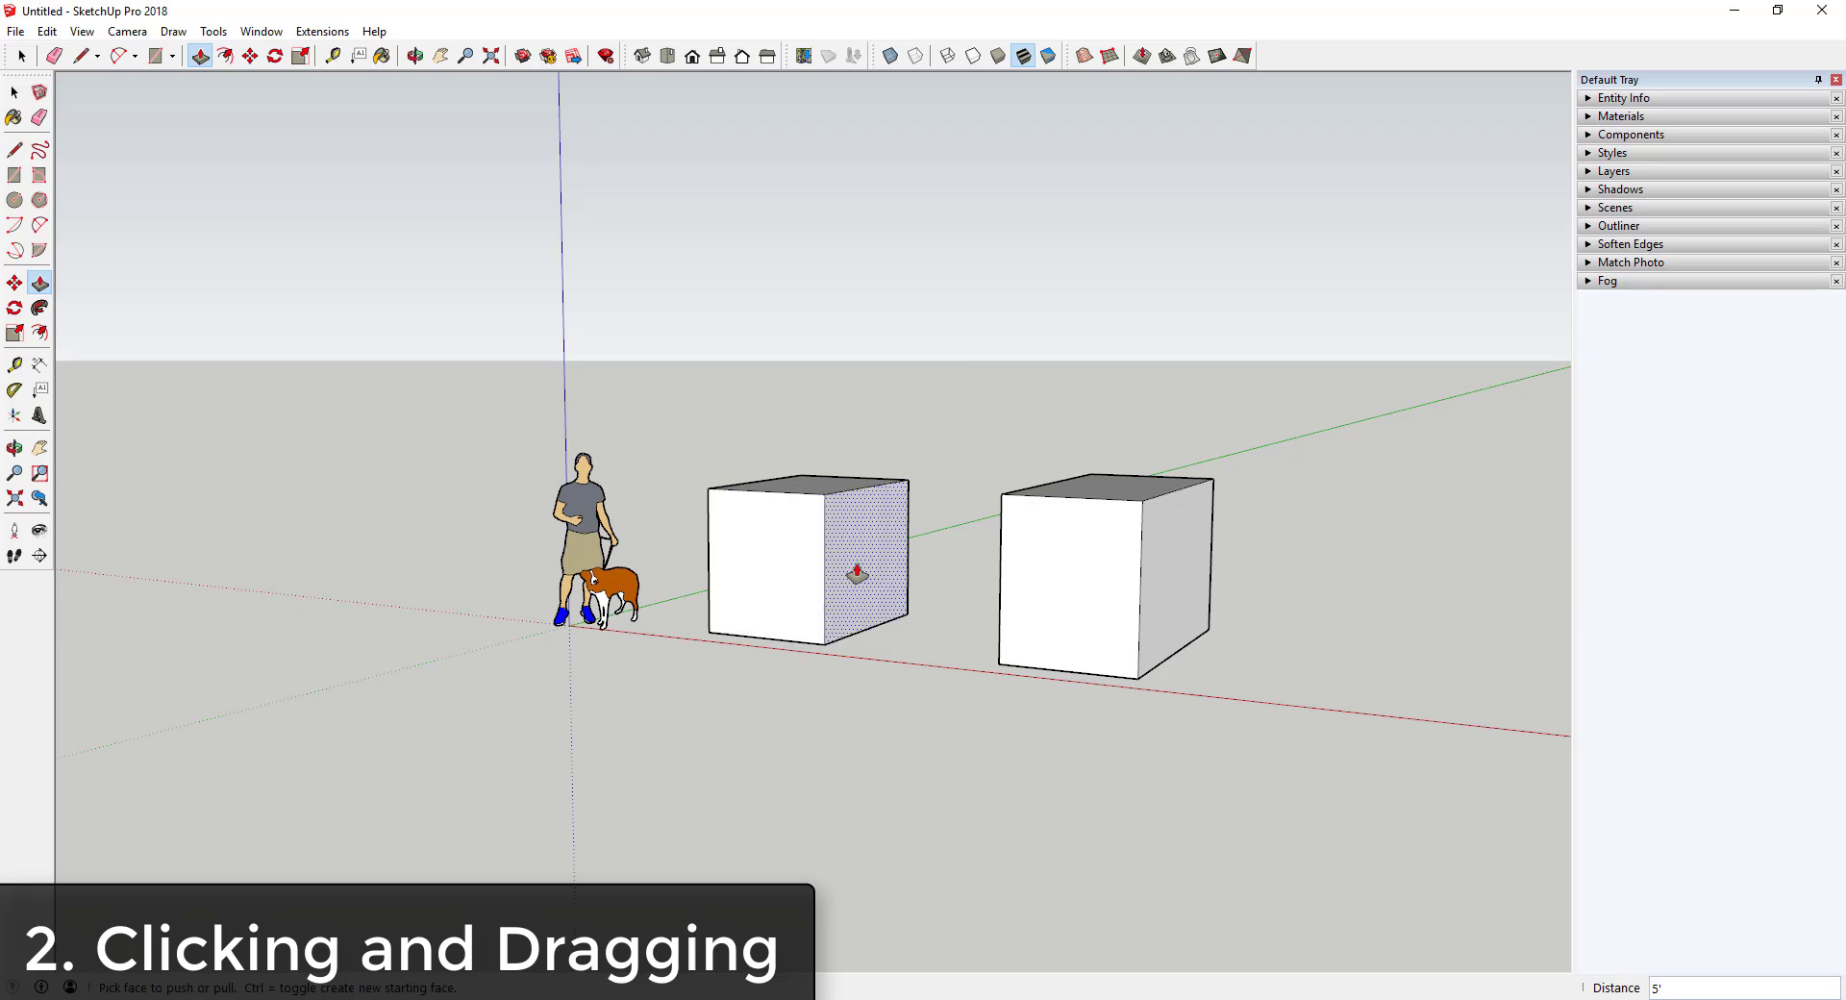
{"action": "left_click_drag", "start_coordinate": [856, 573], "coordinate": [892, 572]}
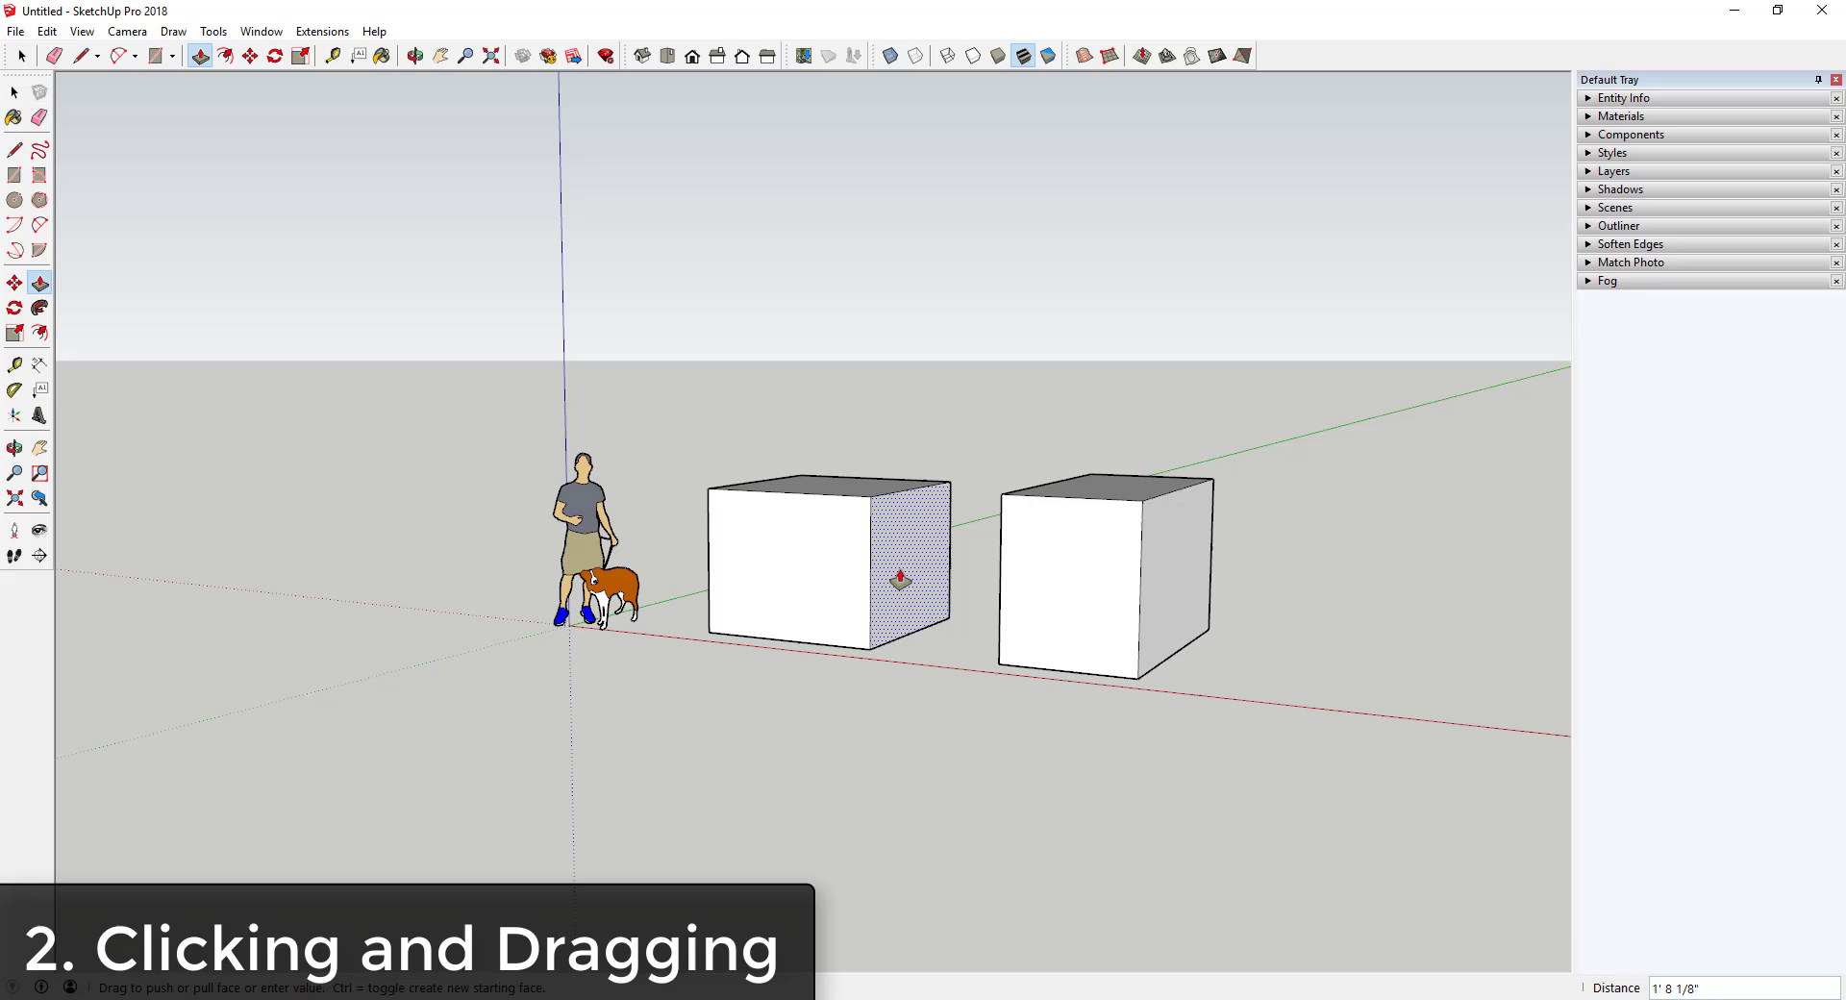
{"action": "left_click", "coordinate": [906, 584]}
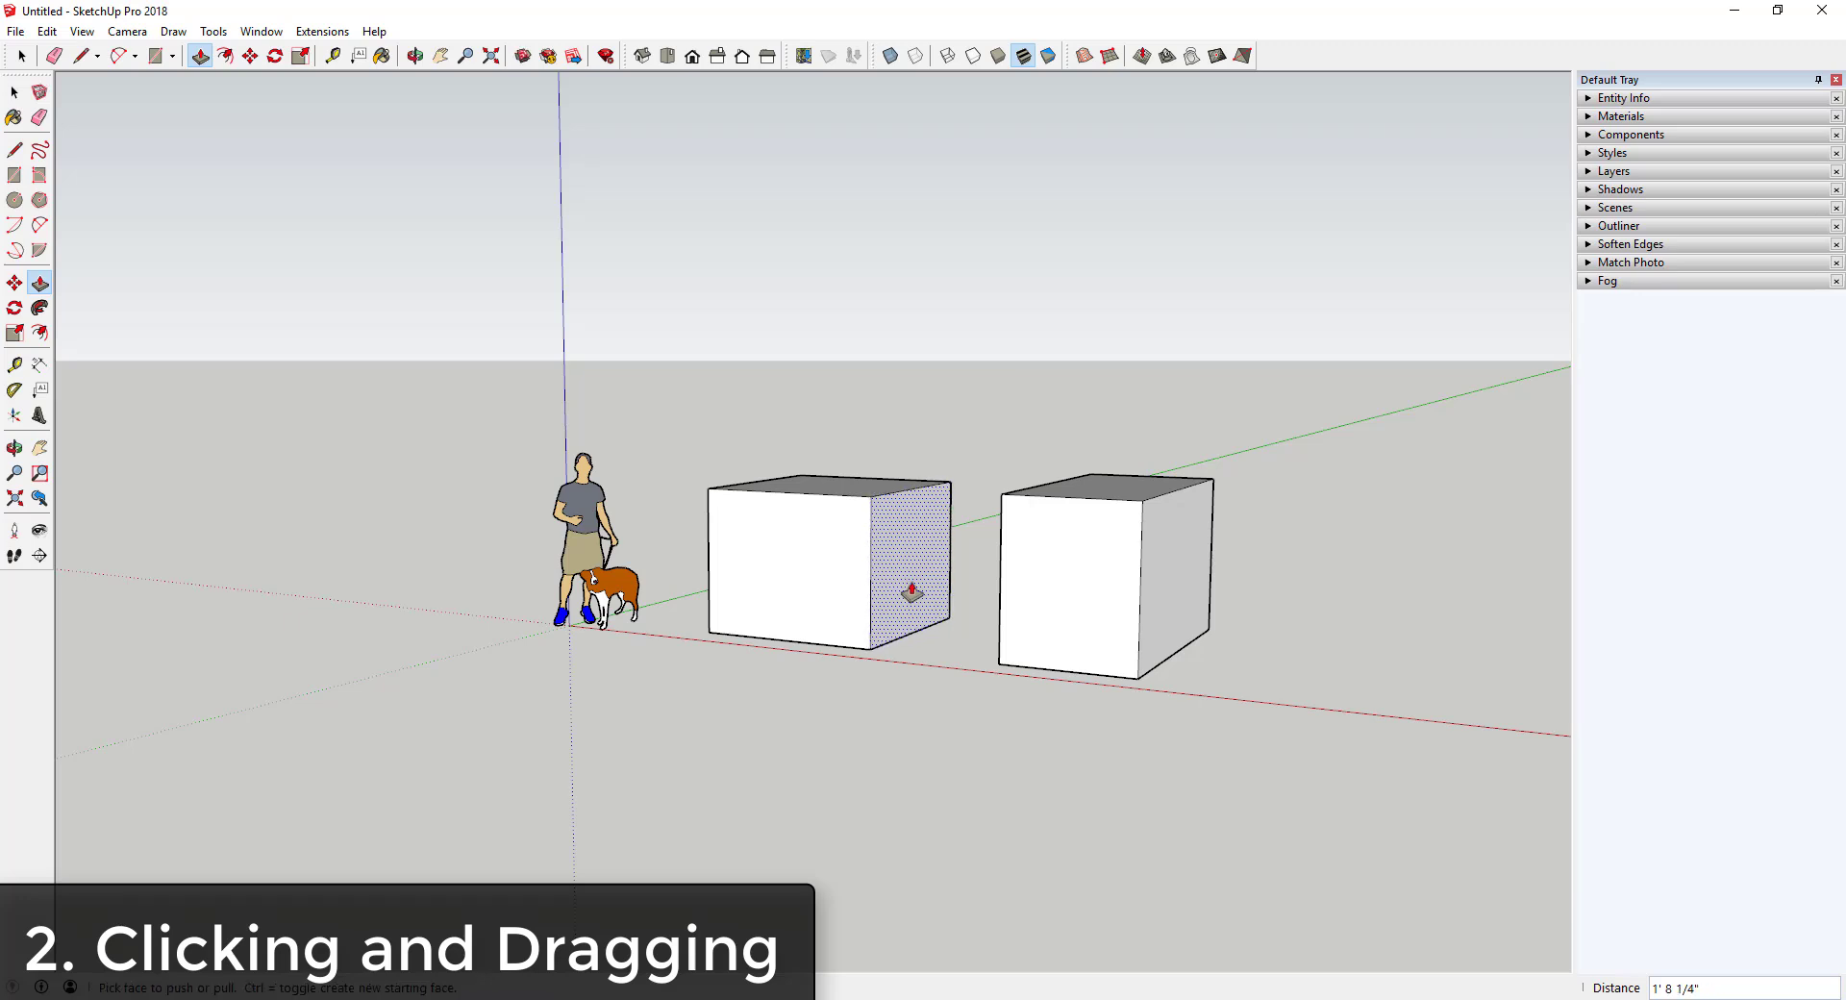
{"action": "scroll", "coordinate": [775, 400], "scroll_direction": "down", "scroll_amount": 3}
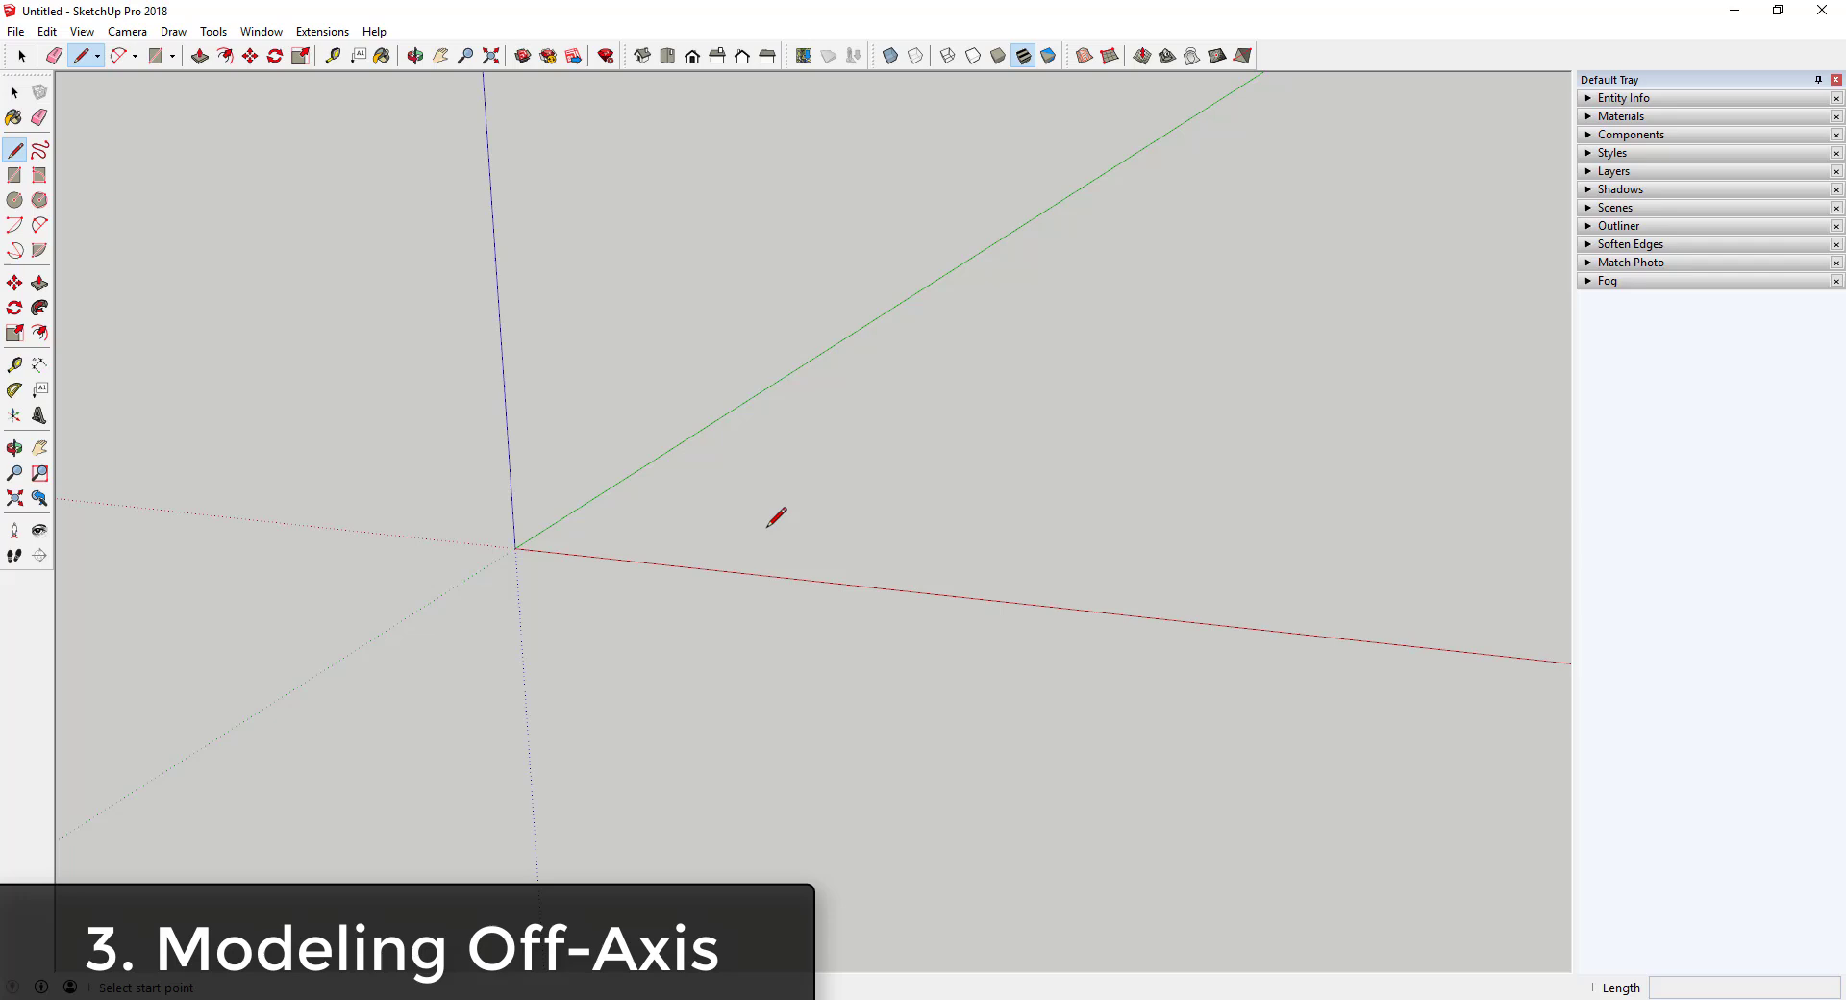
- Draw the first two ground edges, one parallel to the green axis and one off-axis
{"action": "left_click", "coordinate": [768, 525]}
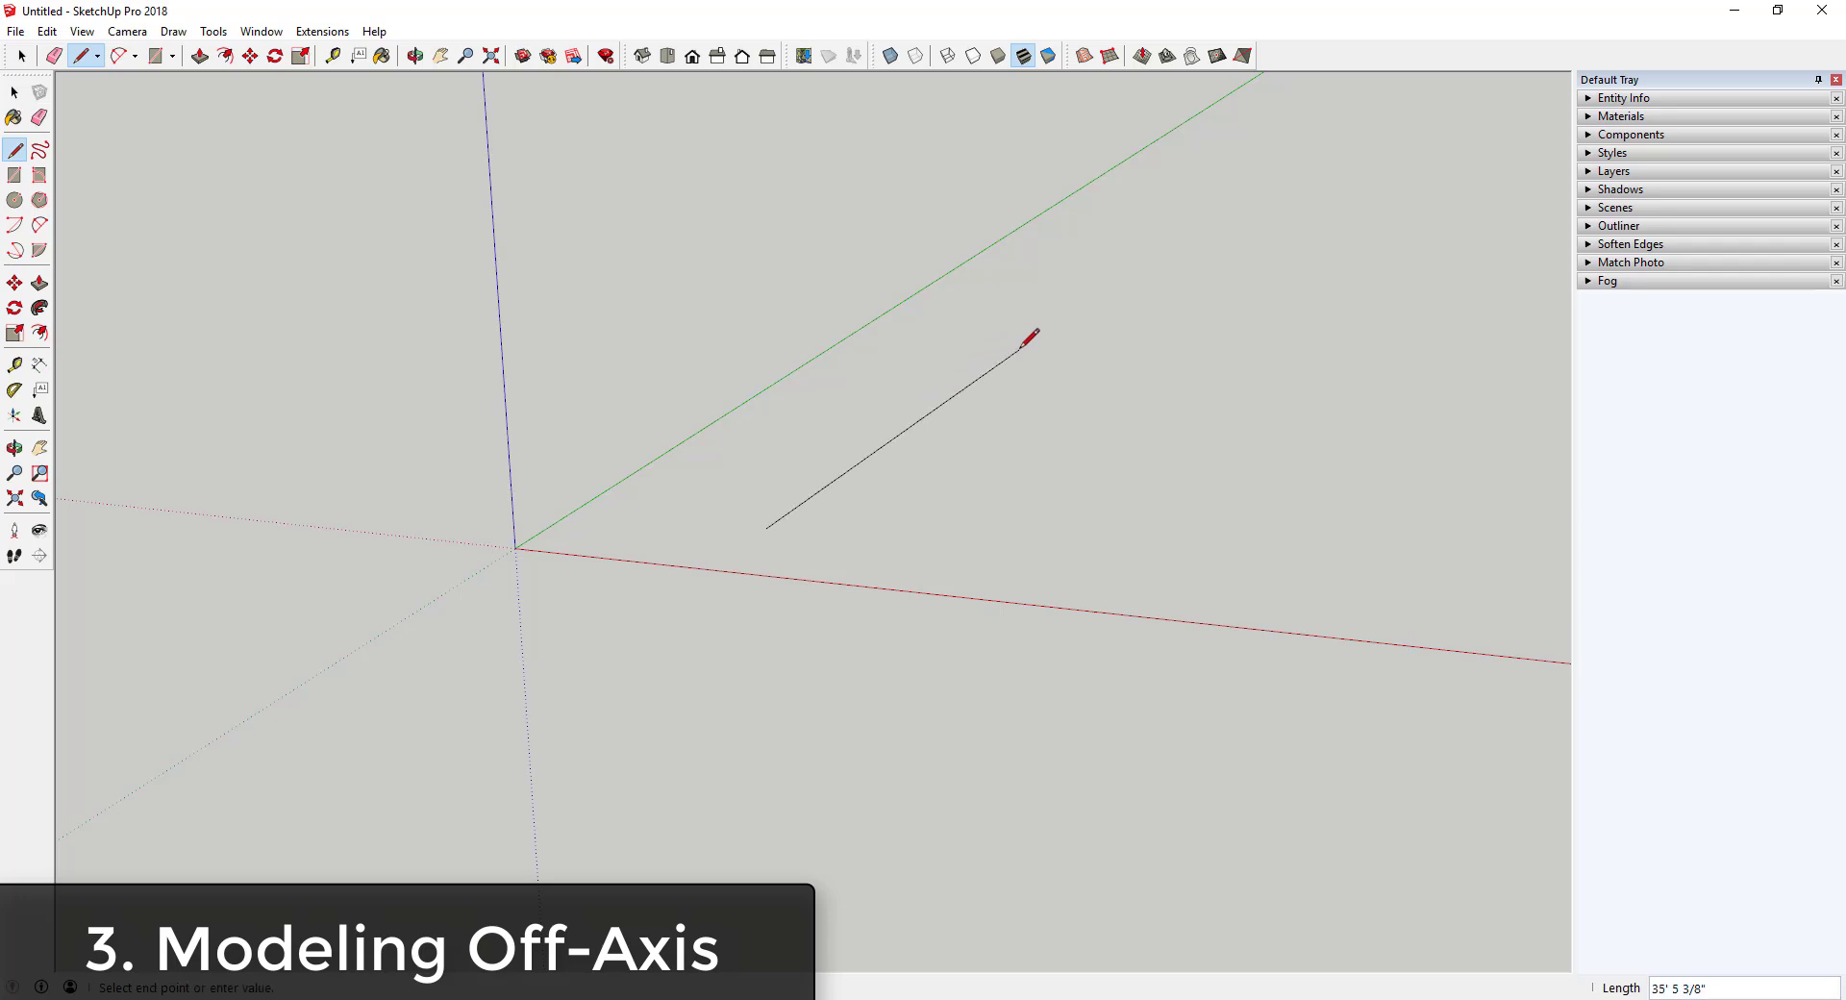
{"action": "middle_click_drag", "start_coordinate": [1026, 346], "coordinate": [924, 356]}
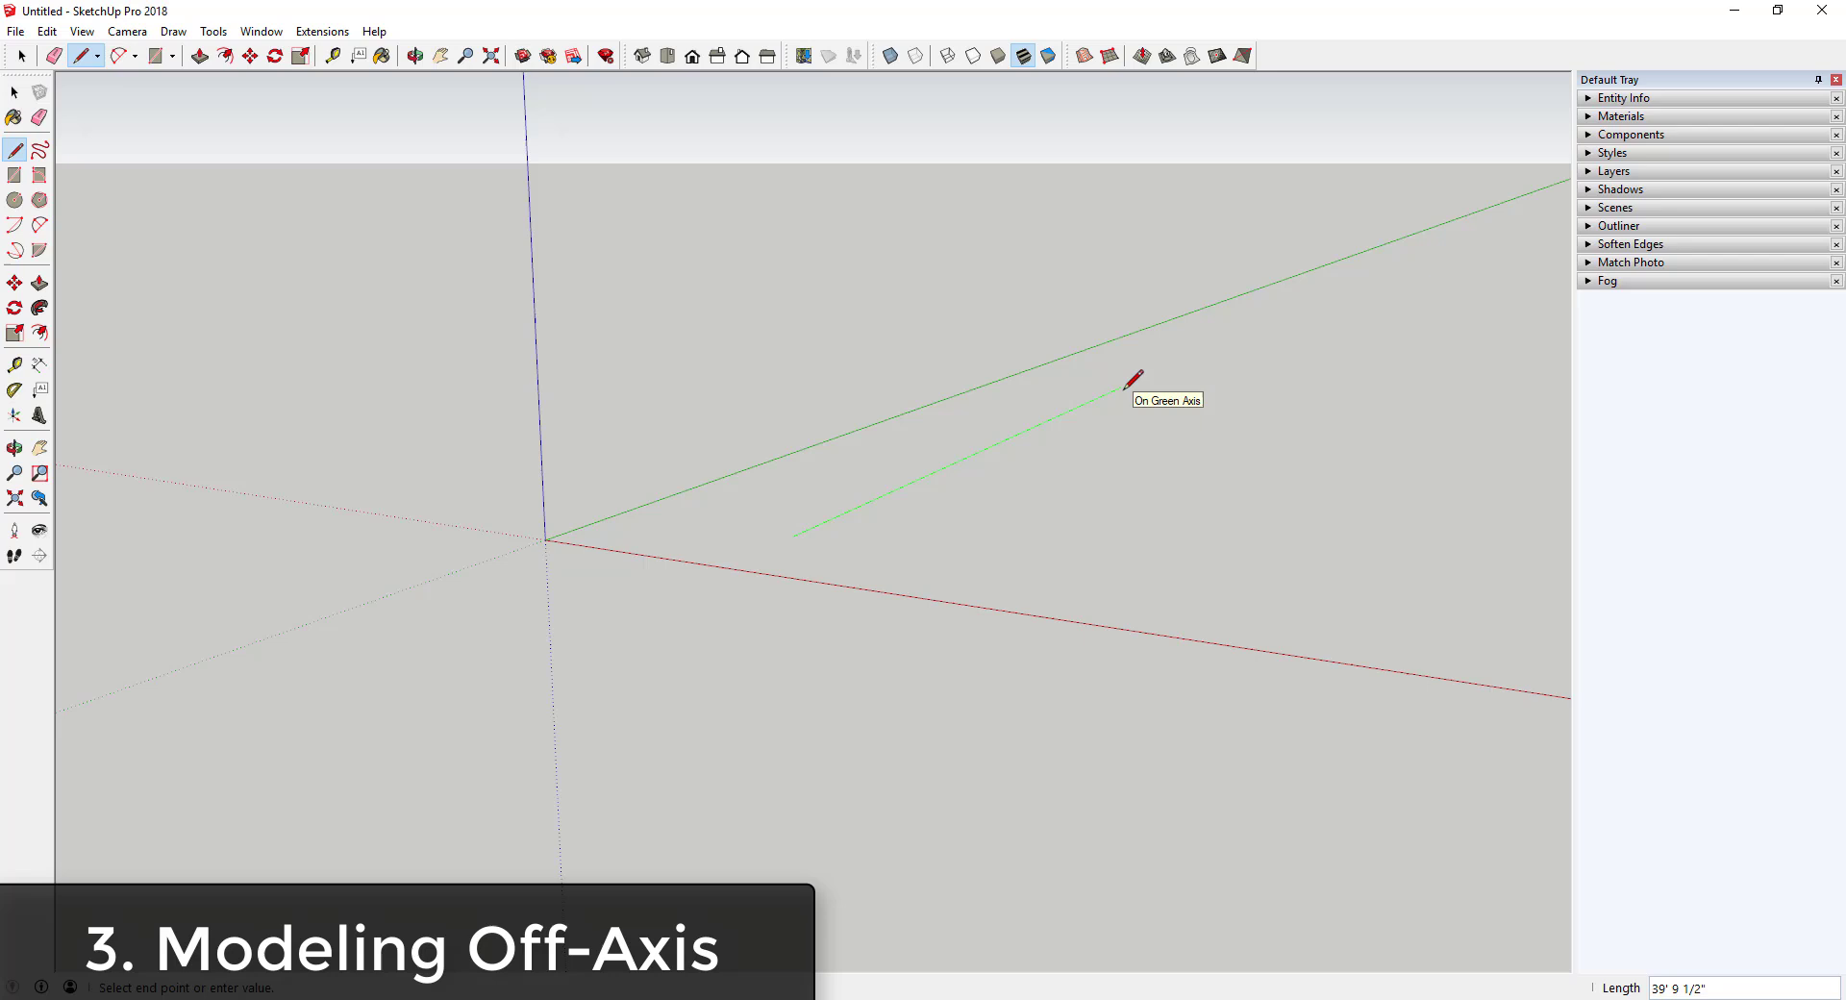
{"action": "scroll", "coordinate": [1125, 388], "scroll_direction": "up", "scroll_amount": 2}
{"action": "key", "text": "Escape"}
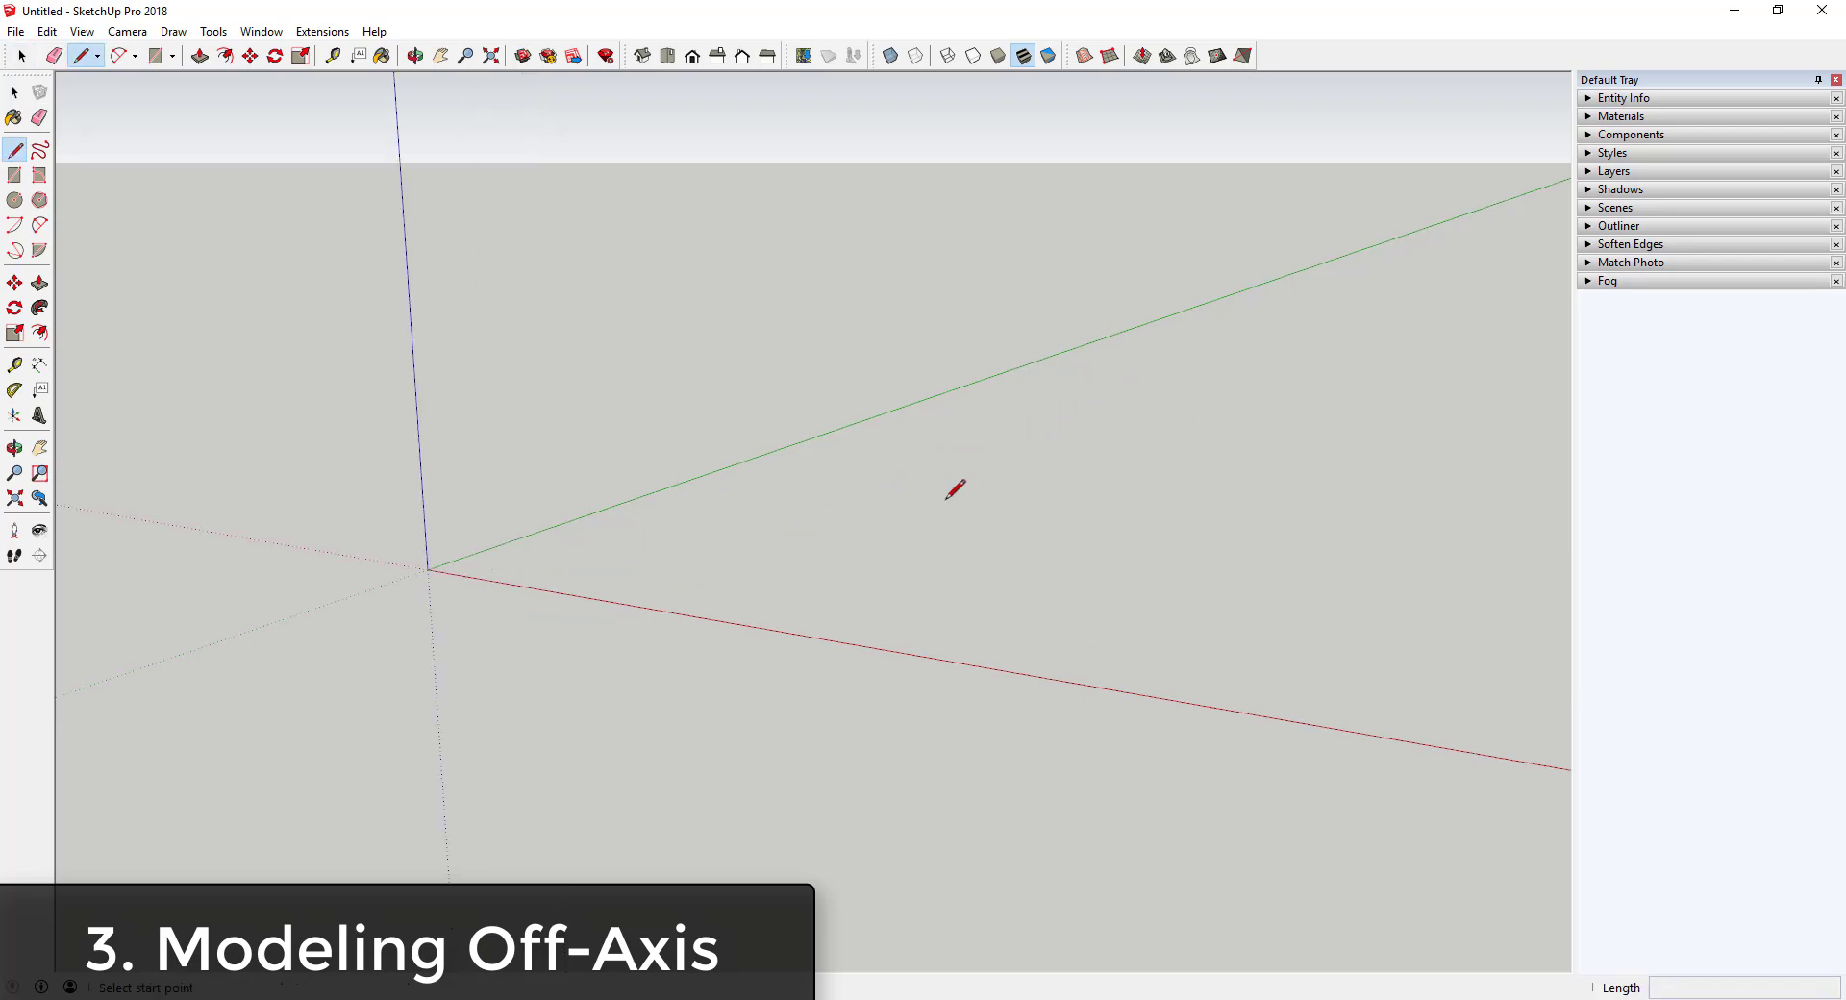
{"action": "left_click", "coordinate": [747, 563]}
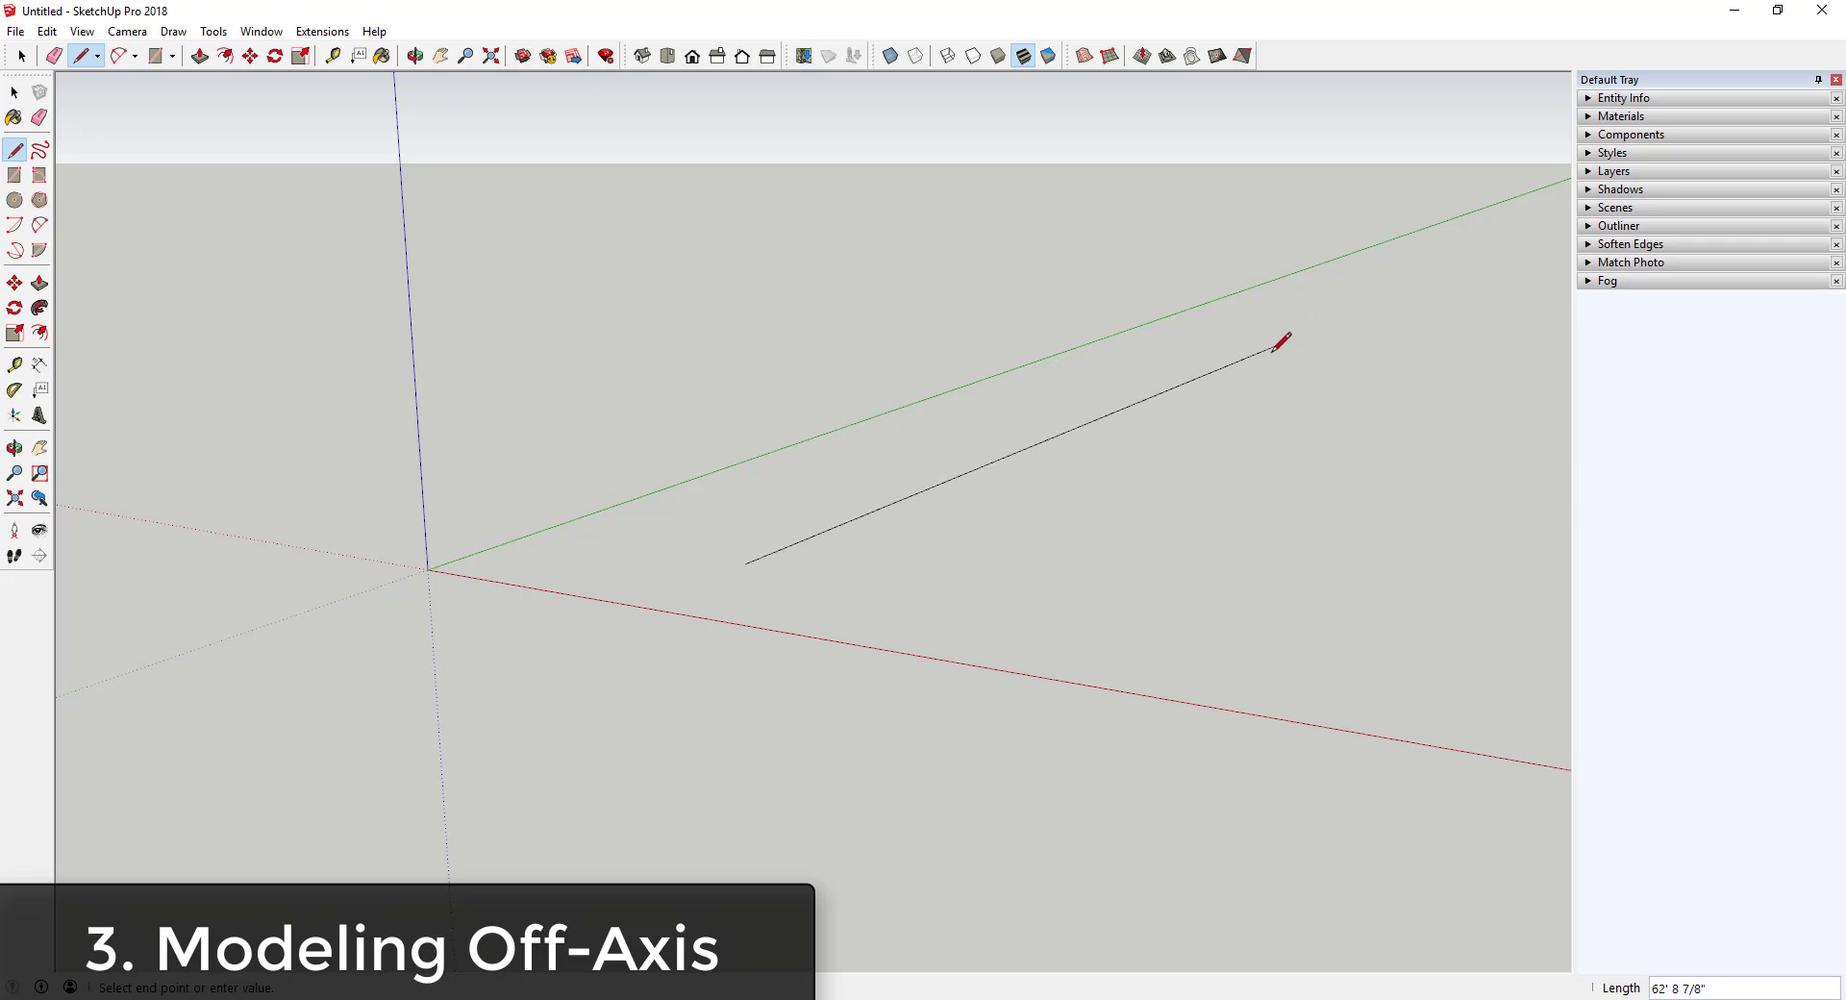
{"action": "left_click", "coordinate": [1217, 364]}
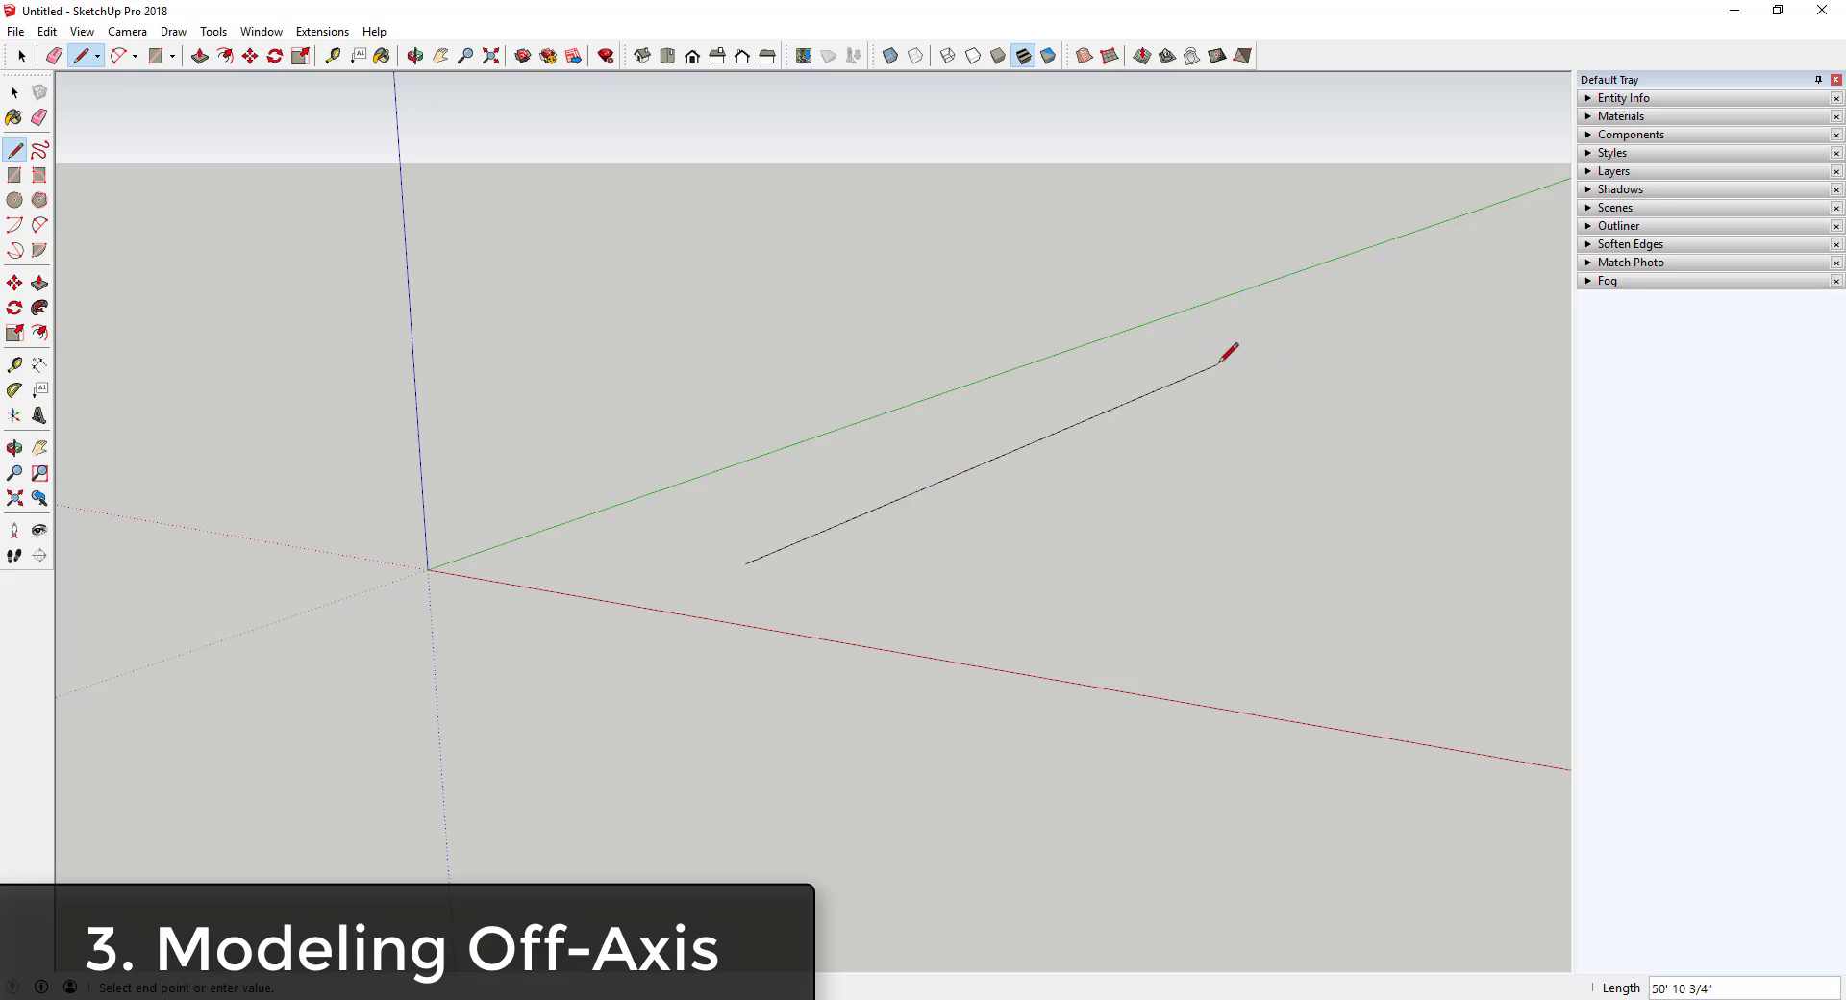
{"action": "left_click", "coordinate": [1535, 401]}
- From a higher viewpoint, place the third corner and close the loop into a face
{"action": "key", "text": "o"}
{"action": "left_click_drag", "start_coordinate": [1541, 396], "coordinate": [984, 442]}
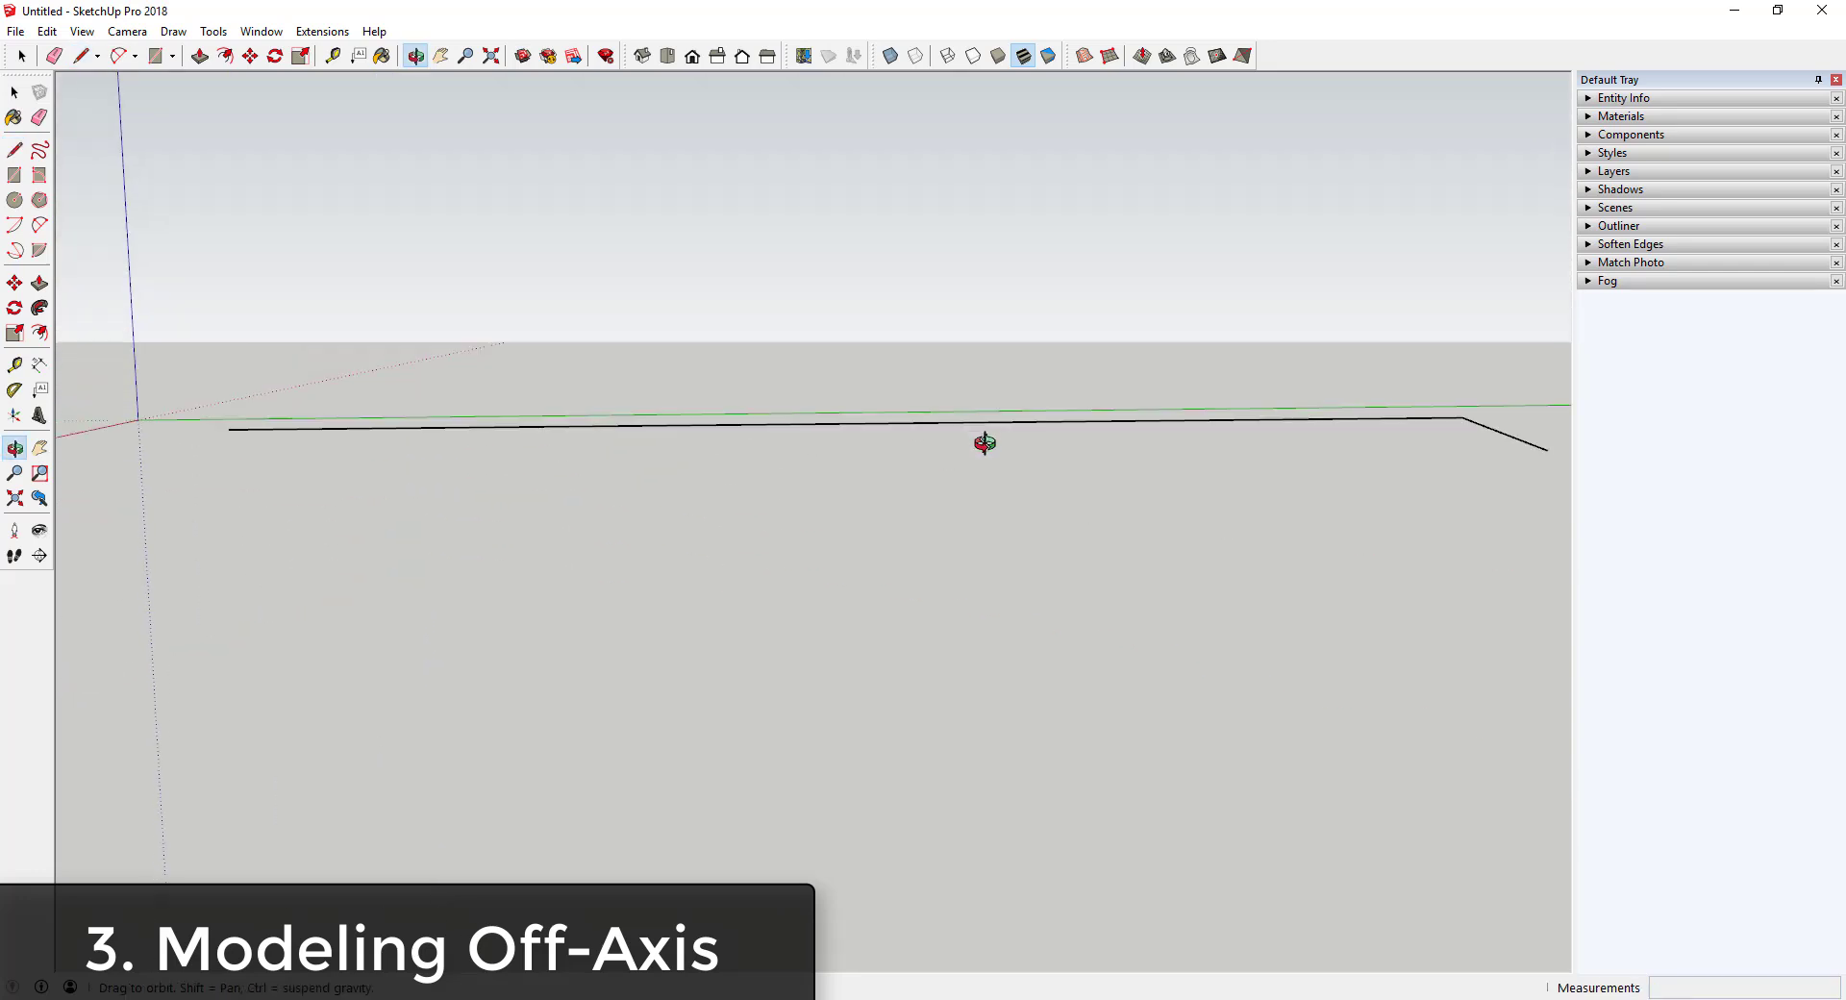
{"action": "mouse_move", "coordinate": [985, 443]}
{"action": "middle_mouse_down"}
{"action": "mouse_move", "coordinate": [1141, 391]}
{"action": "mouse_move", "coordinate": [981, 400]}
{"action": "middle_mouse_up"}
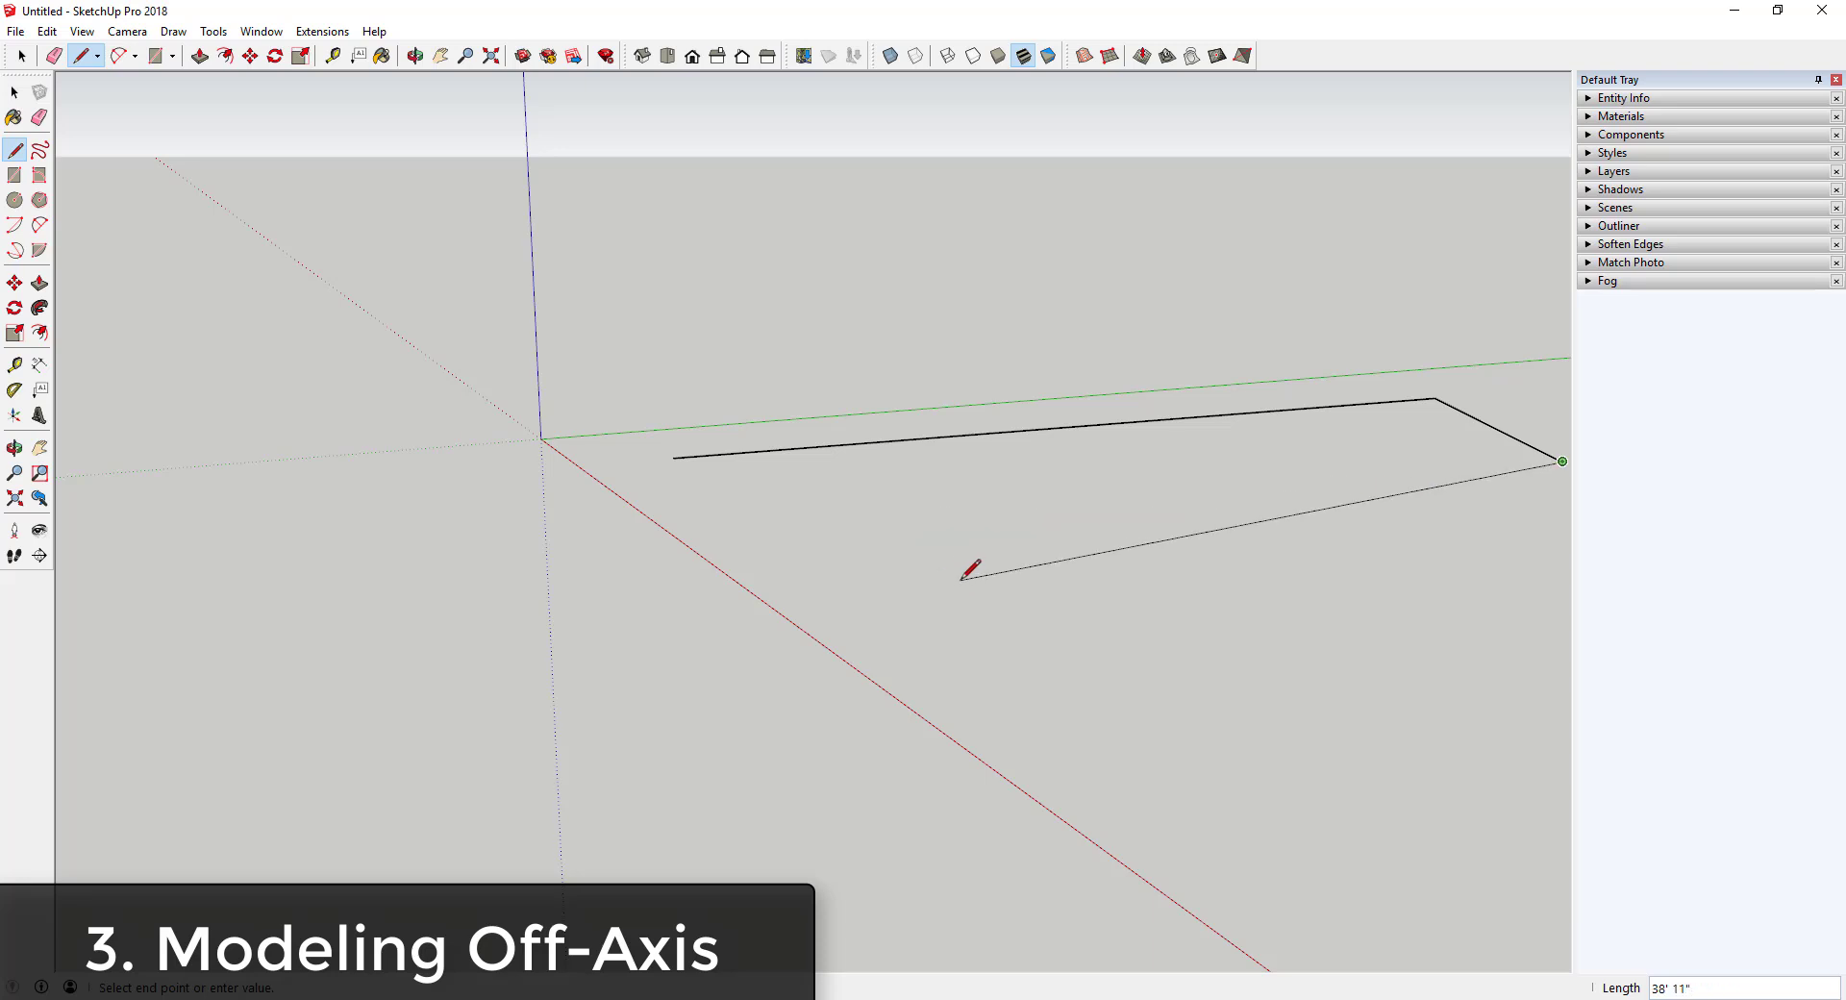
{"action": "middle_click_drag", "start_coordinate": [962, 577], "coordinate": [1163, 622]}
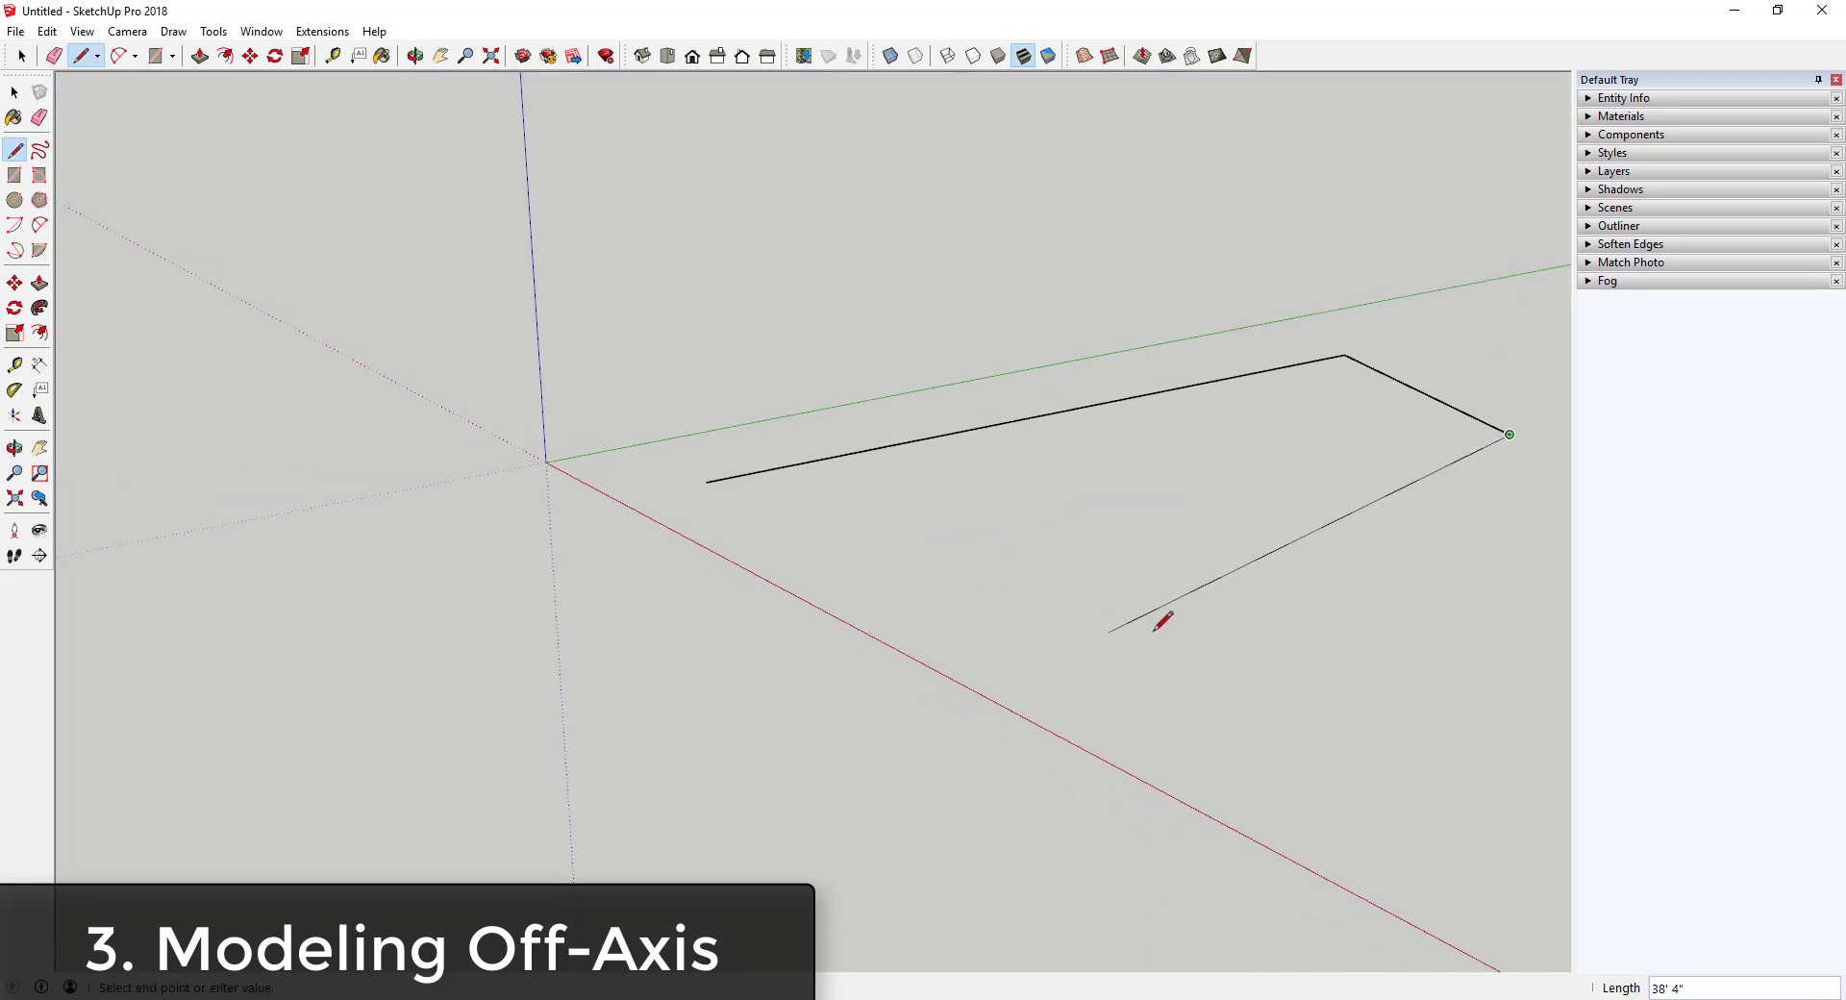
{"action": "left_click", "coordinate": [1077, 679]}
{"action": "left_click", "coordinate": [709, 483]}
{"action": "middle_click_drag", "start_coordinate": [923, 514], "coordinate": [942, 517]}
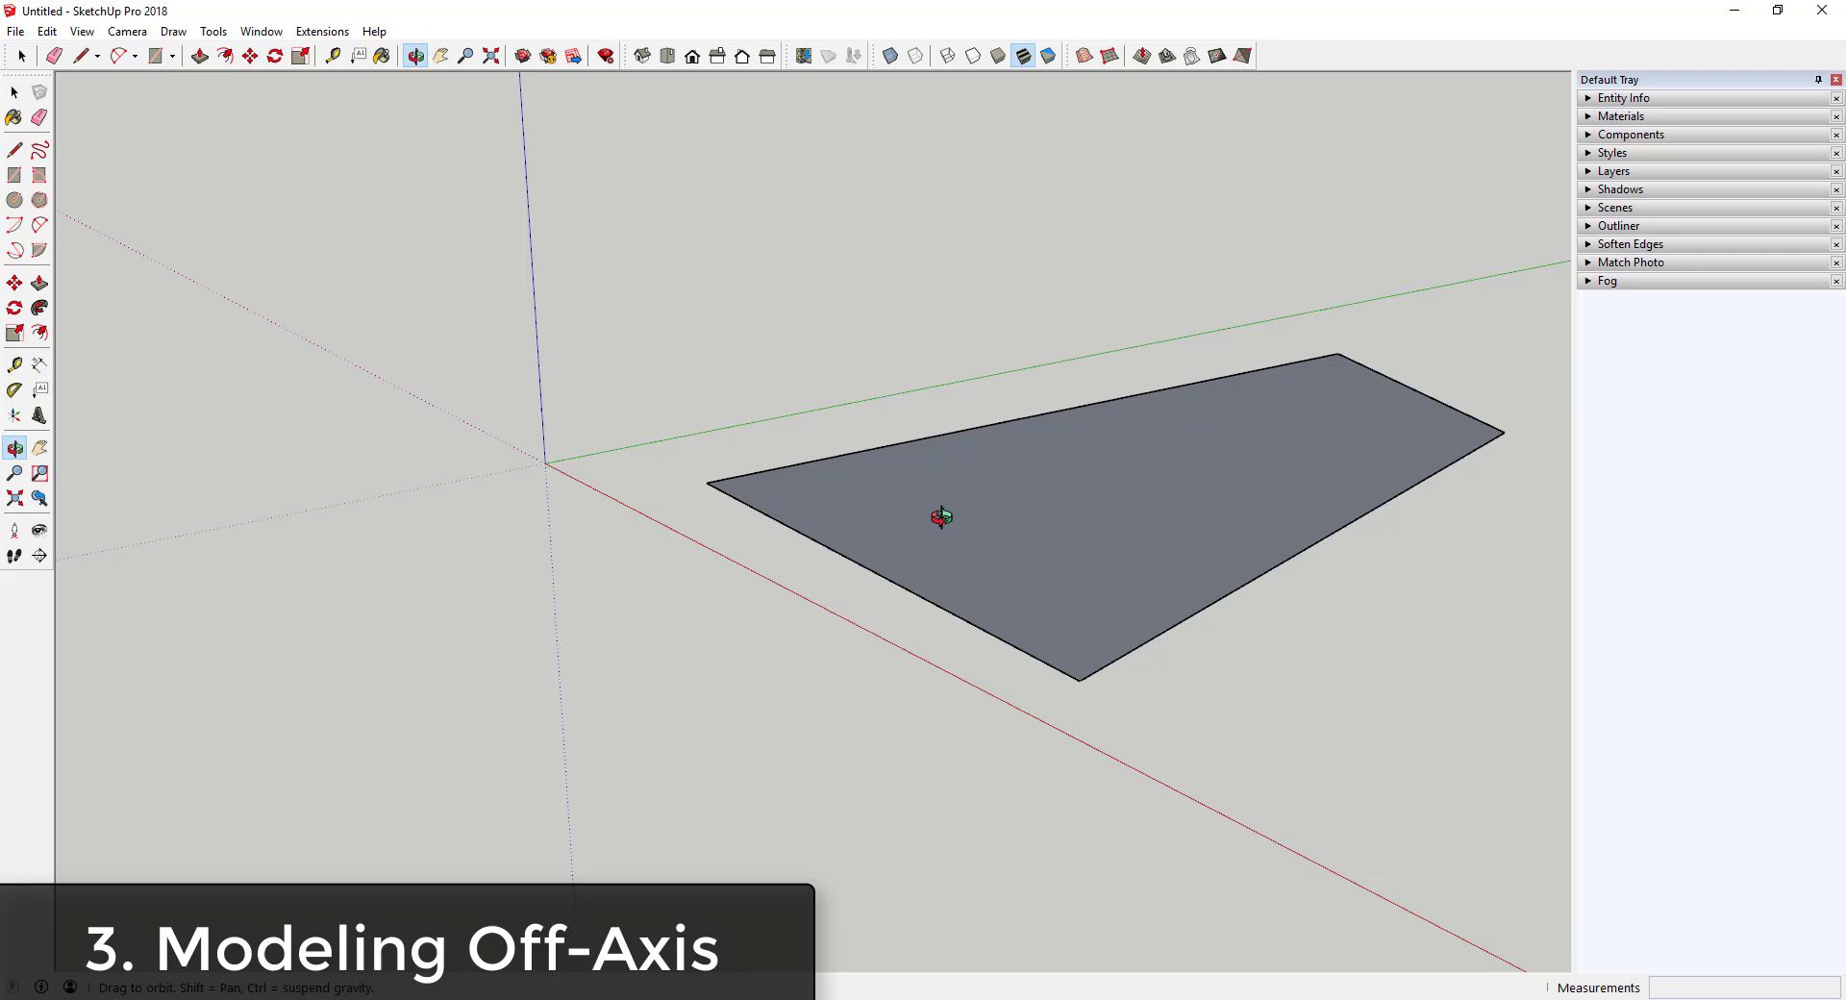
- Erase the shape's bottom edge so the face disappears
{"action": "key", "text": "space"}
{"action": "middle_click_drag", "start_coordinate": [1140, 630], "coordinate": [1033, 543]}
{"action": "key", "text": "l"}
{"action": "left_click", "coordinate": [1017, 573]}
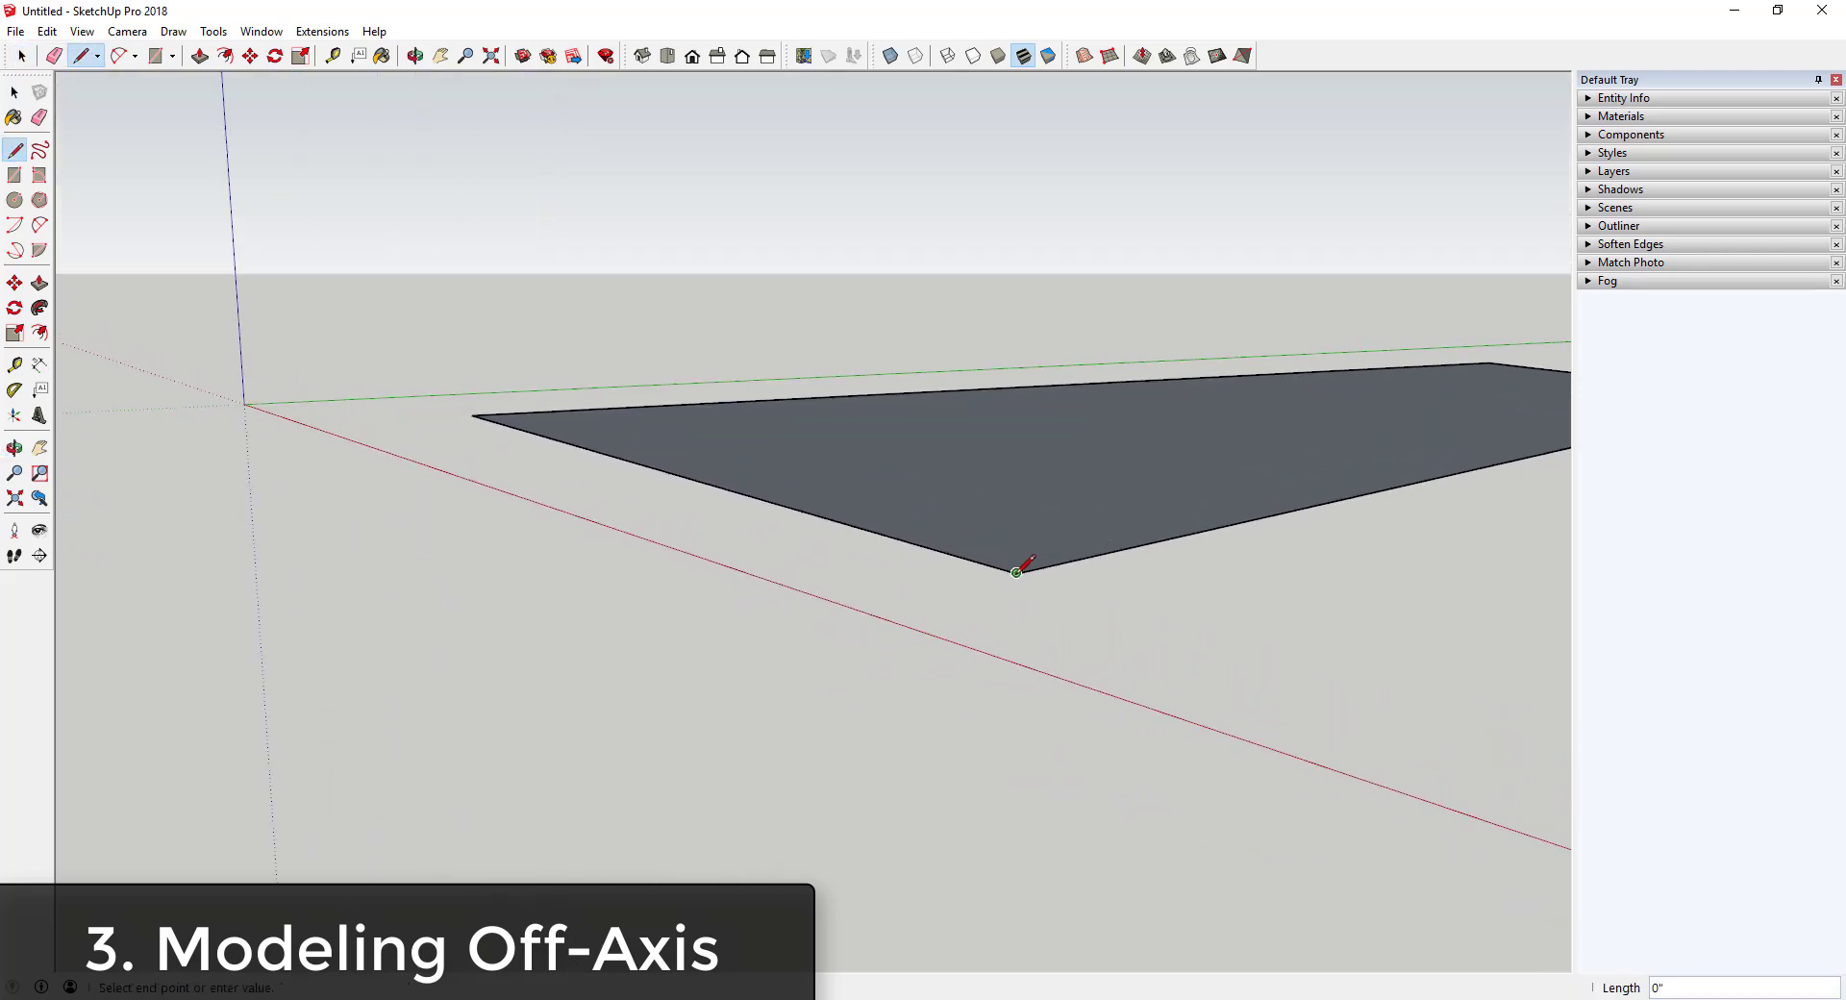
{"action": "key", "text": "space"}
{"action": "key", "text": "e"}
{"action": "left_click", "coordinate": [1031, 568]}
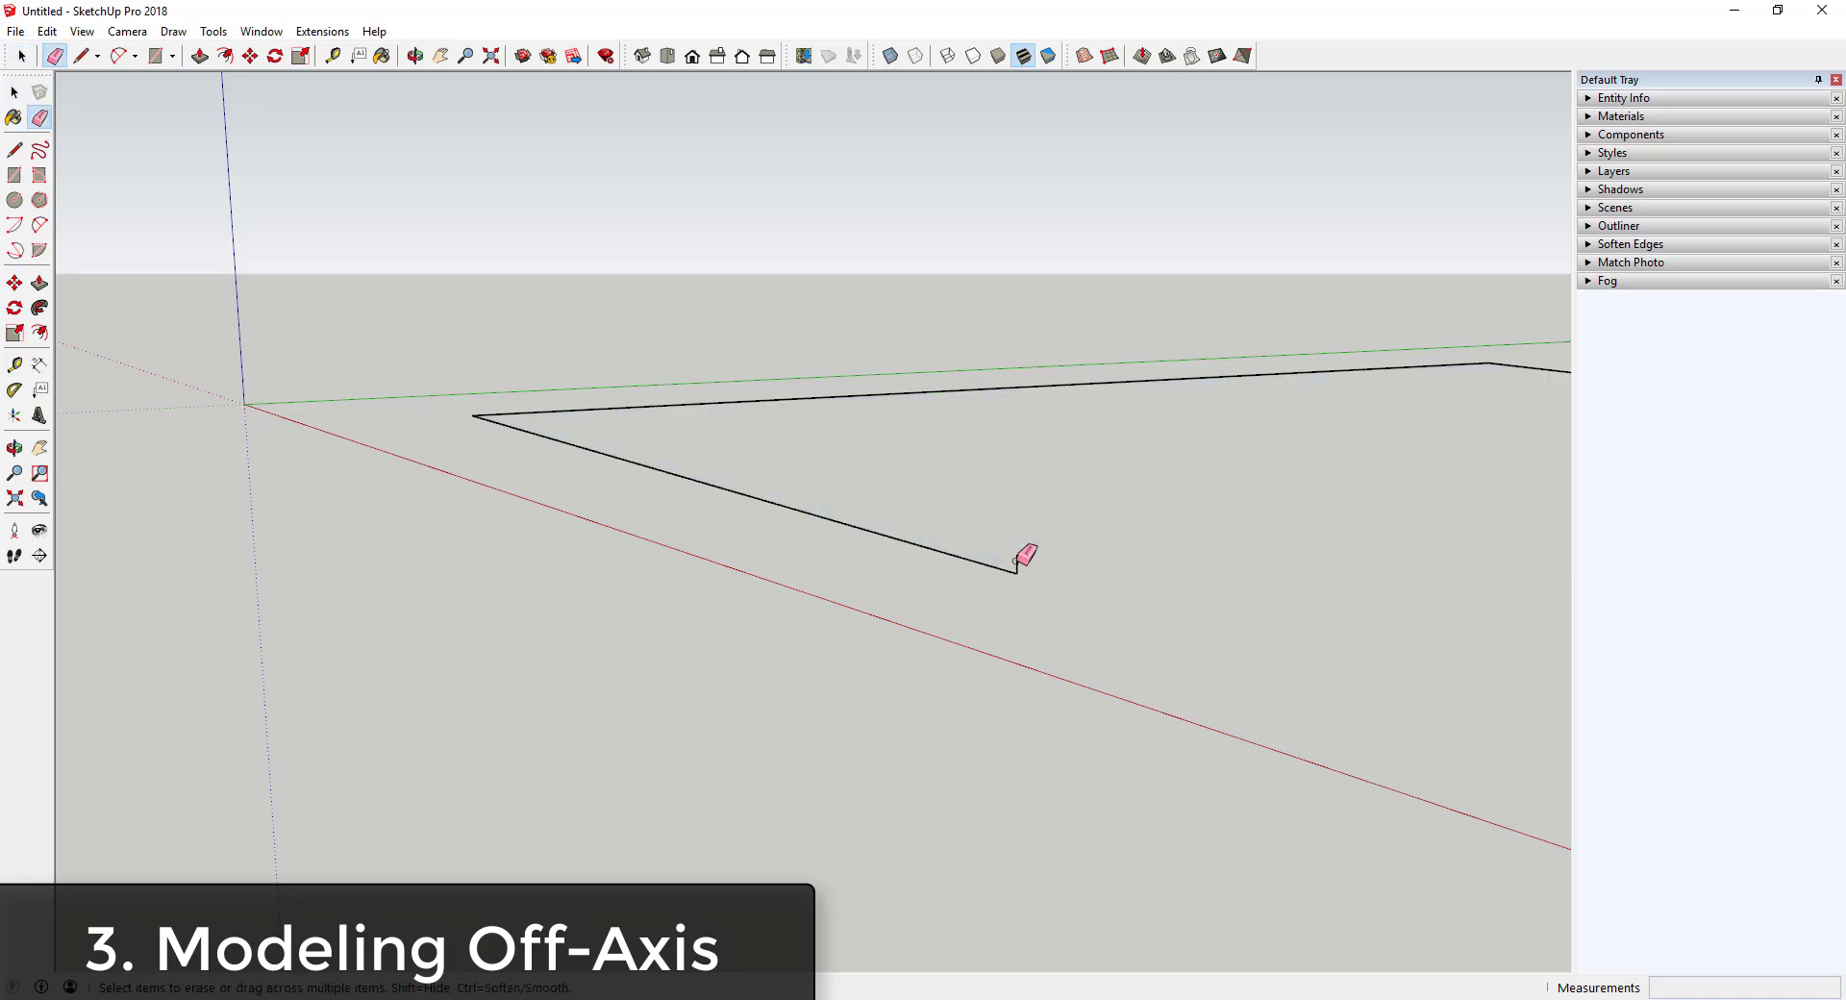
{"action": "key", "text": "space"}
{"action": "scroll", "coordinate": [1030, 554], "scroll_direction": "down", "scroll_amount": 3}
{"action": "scroll", "coordinate": [1036, 556], "scroll_direction": "up", "scroll_amount": 3}
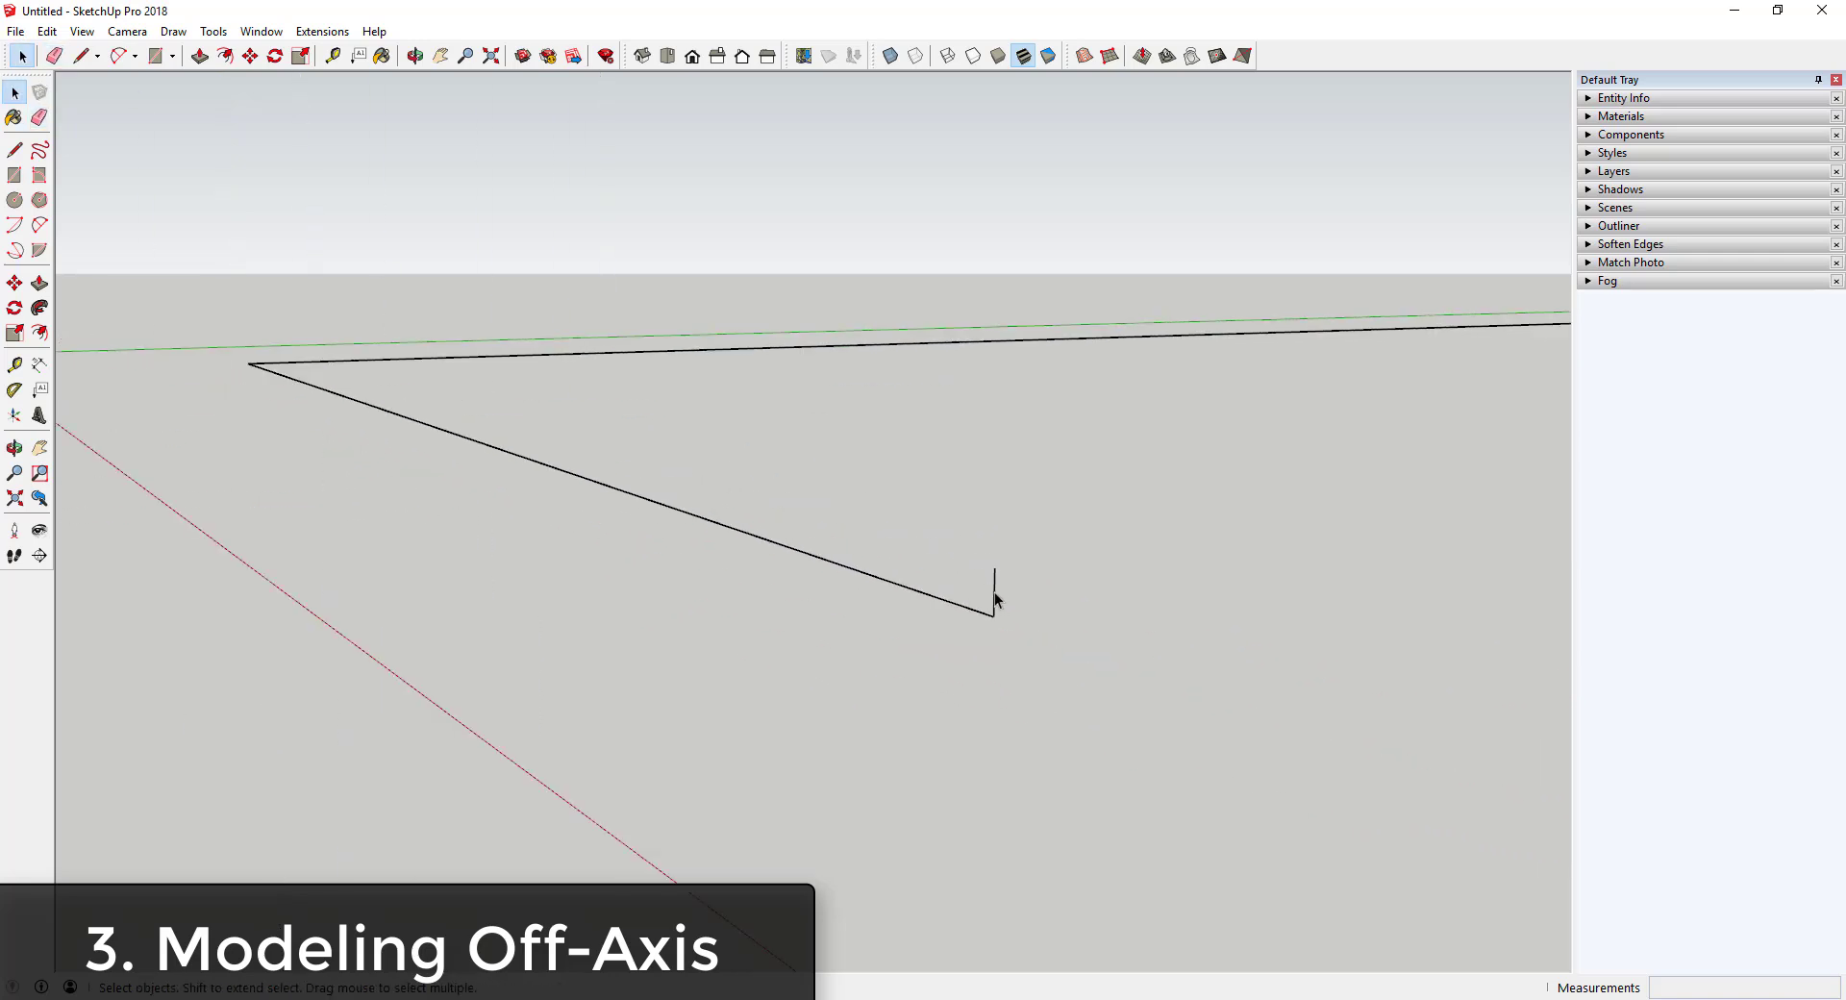
- Redraw the closing edge from the bottom endpoint to the right endpoint
{"action": "key", "text": "l"}
{"action": "scroll", "coordinate": [1000, 566], "scroll_direction": "down", "scroll_amount": 5}
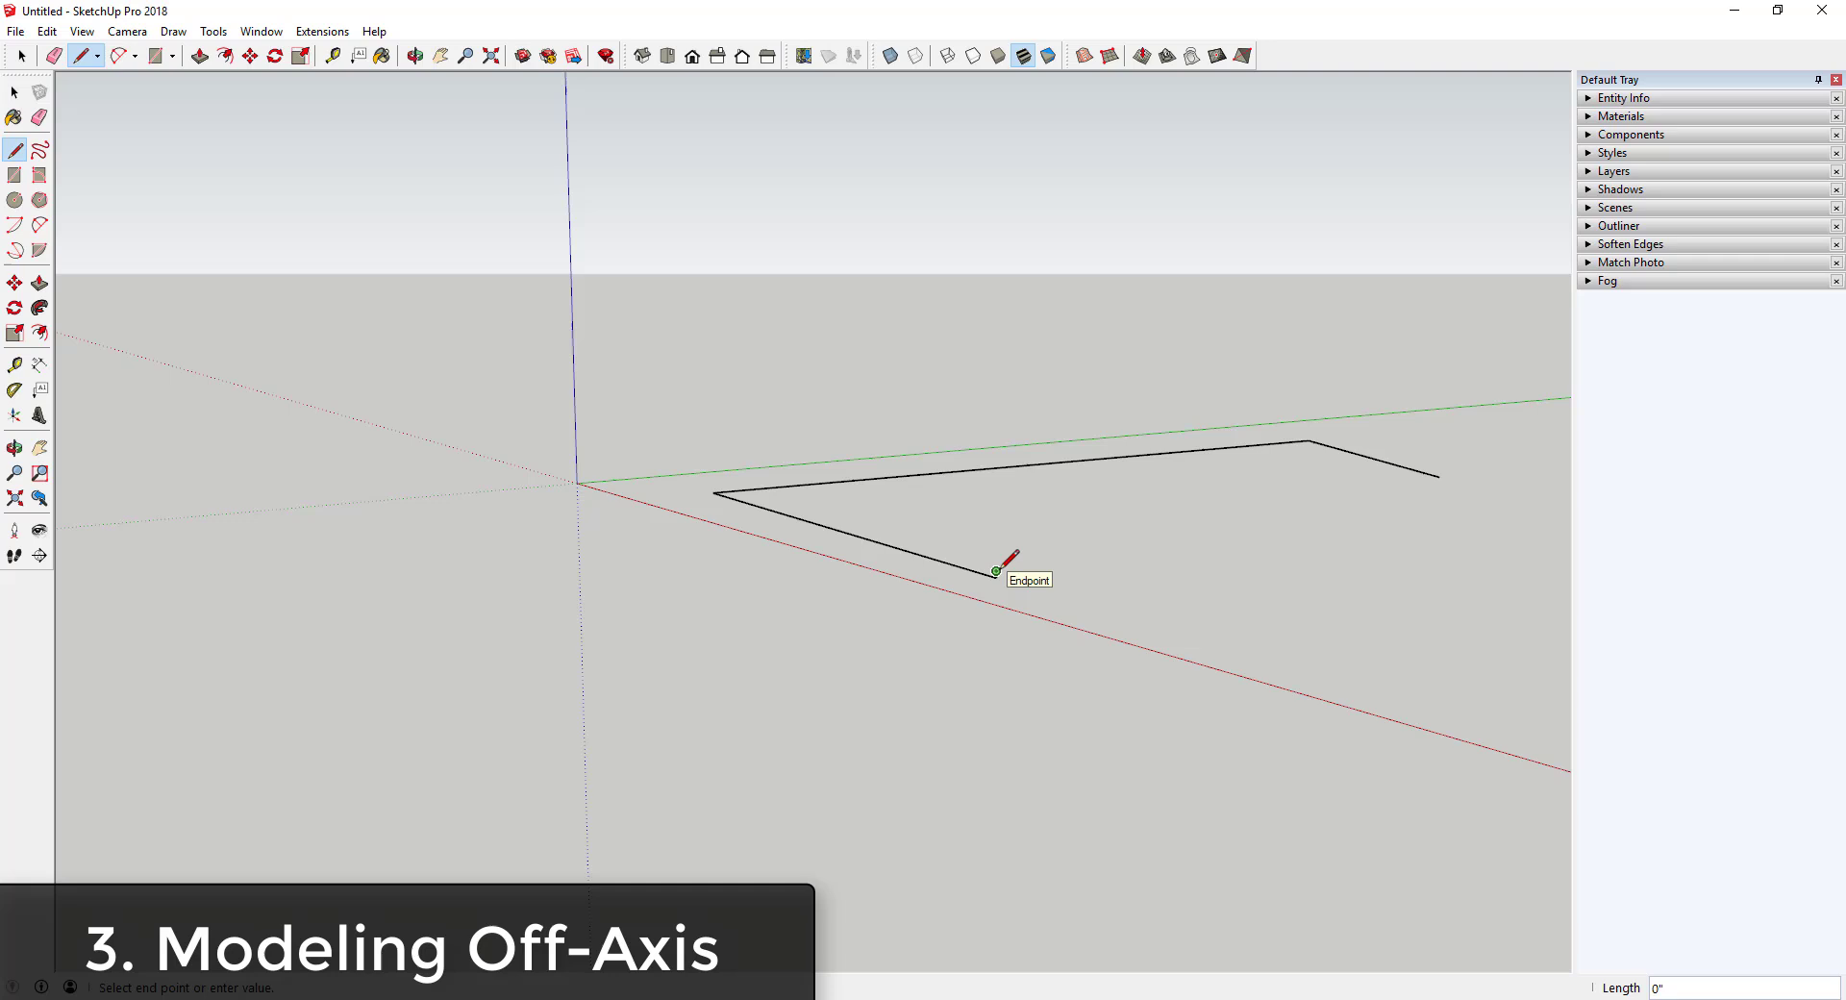
{"action": "left_click", "coordinate": [997, 571]}
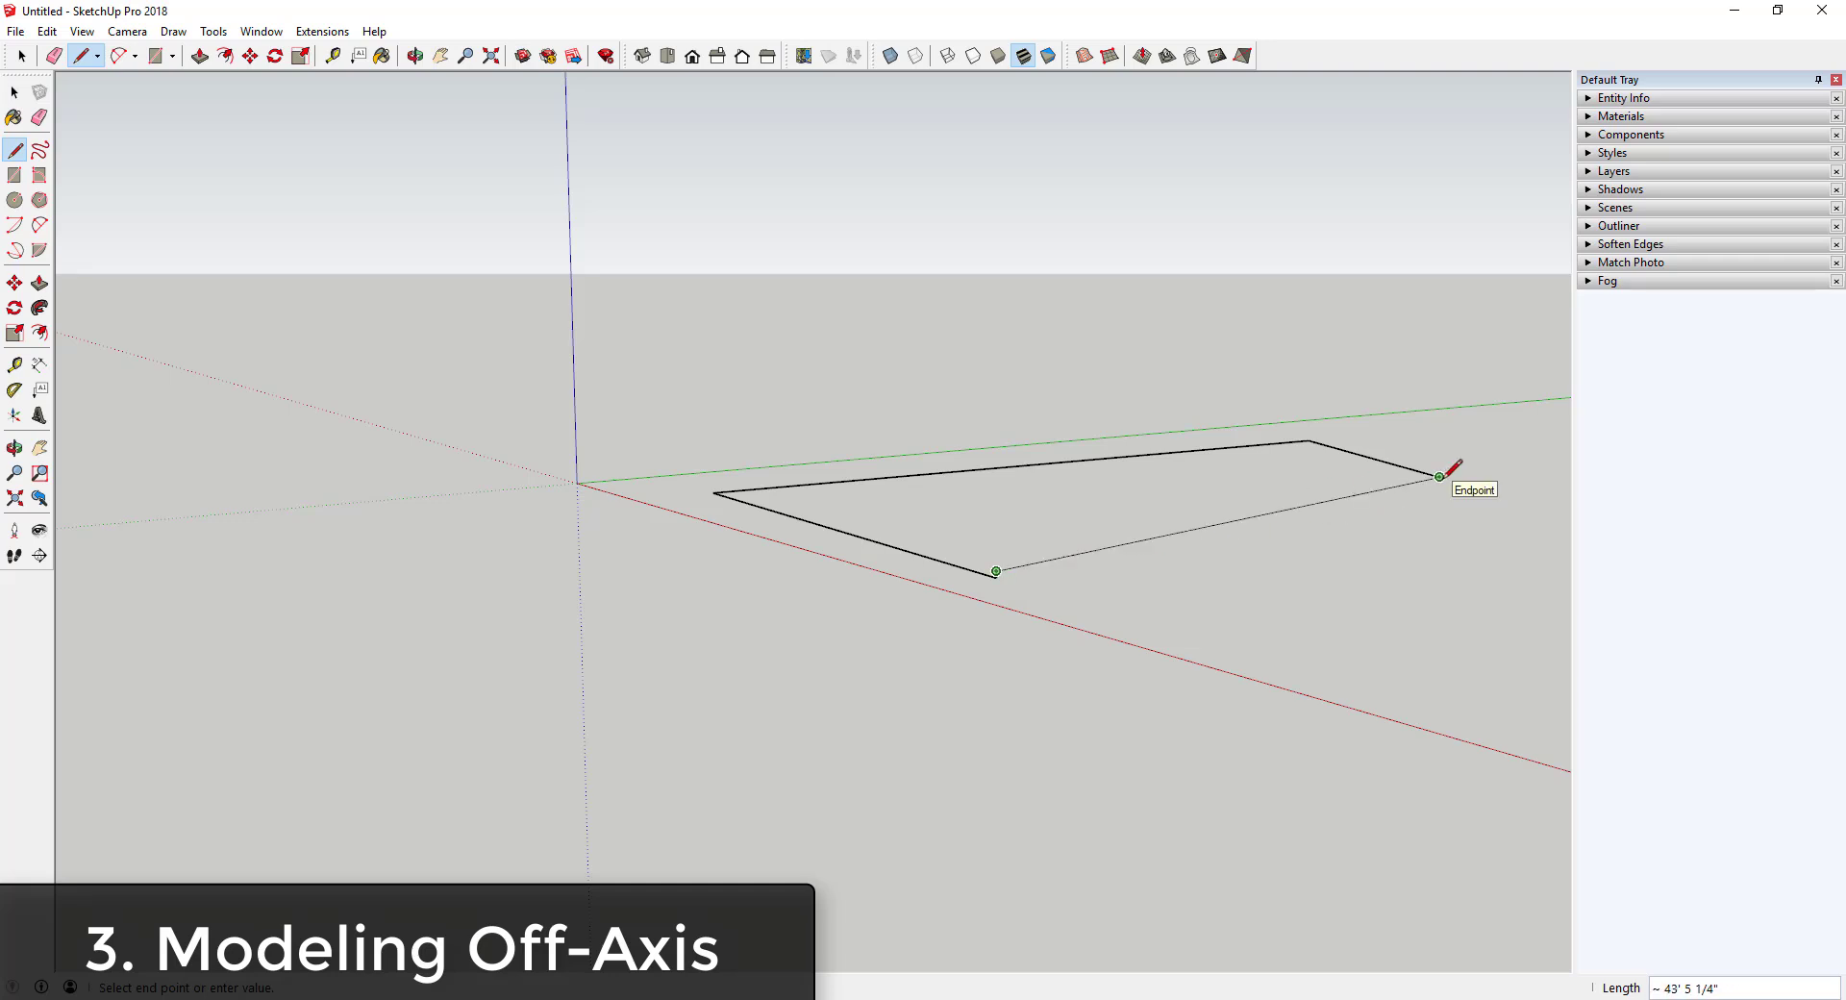
{"action": "left_click", "coordinate": [1440, 476]}
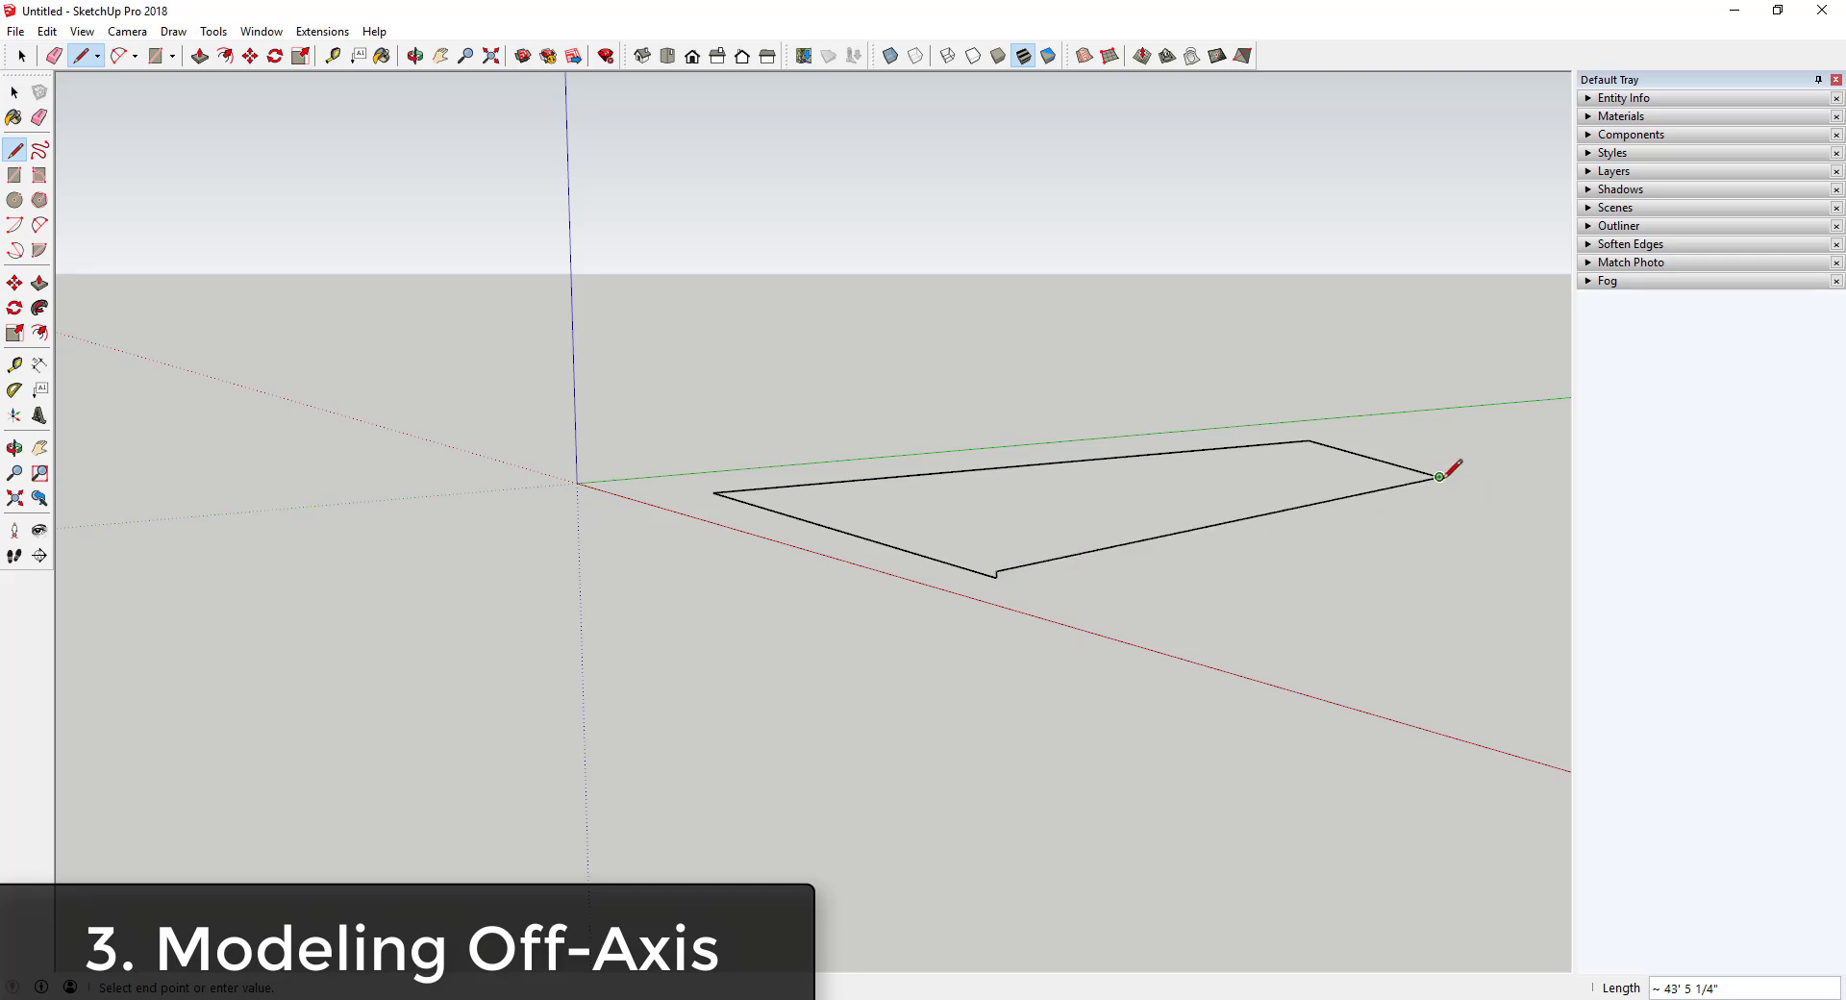
{"action": "middle_click_drag", "start_coordinate": [1092, 556], "coordinate": [1196, 524]}
{"action": "key", "text": "space"}
{"action": "scroll", "coordinate": [1196, 517], "scroll_direction": "down", "scroll_amount": 3}
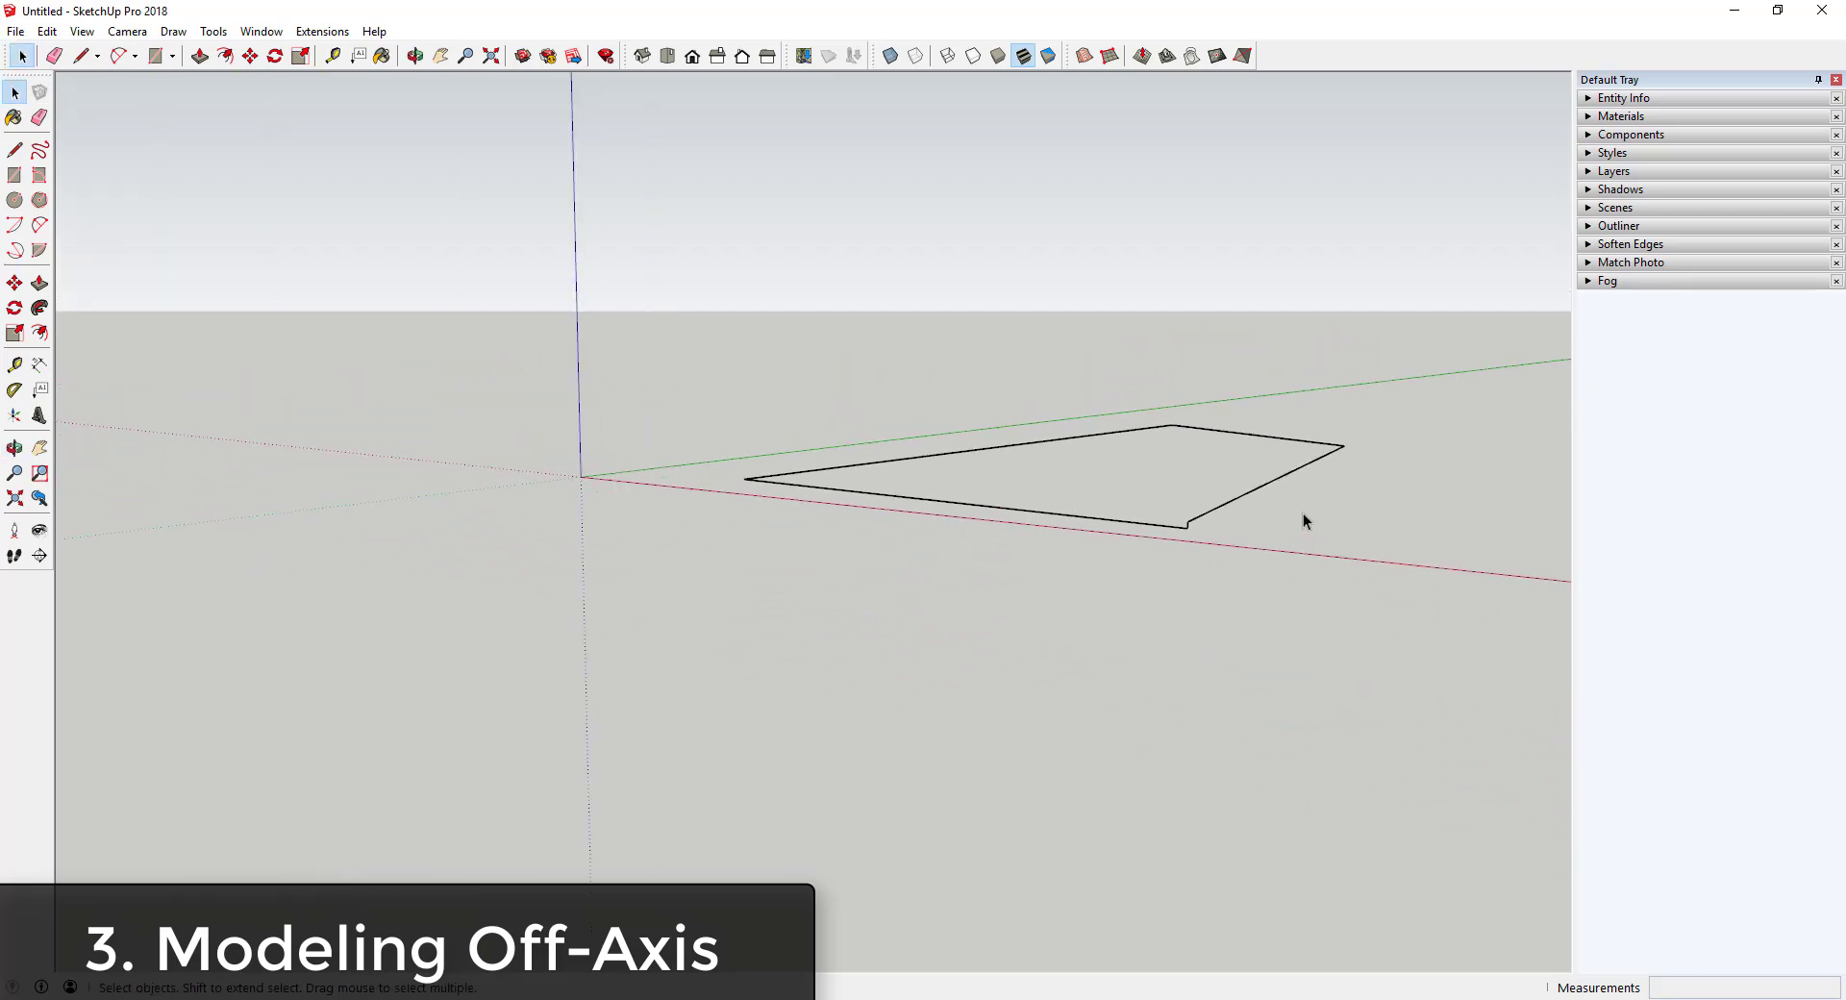
{"action": "scroll", "coordinate": [1302, 512], "scroll_direction": "up", "scroll_amount": 2}
{"action": "scroll", "coordinate": [1264, 507], "scroll_direction": "down", "scroll_amount": 3}
{"action": "scroll", "coordinate": [1223, 507], "scroll_direction": "down", "scroll_amount": 1}
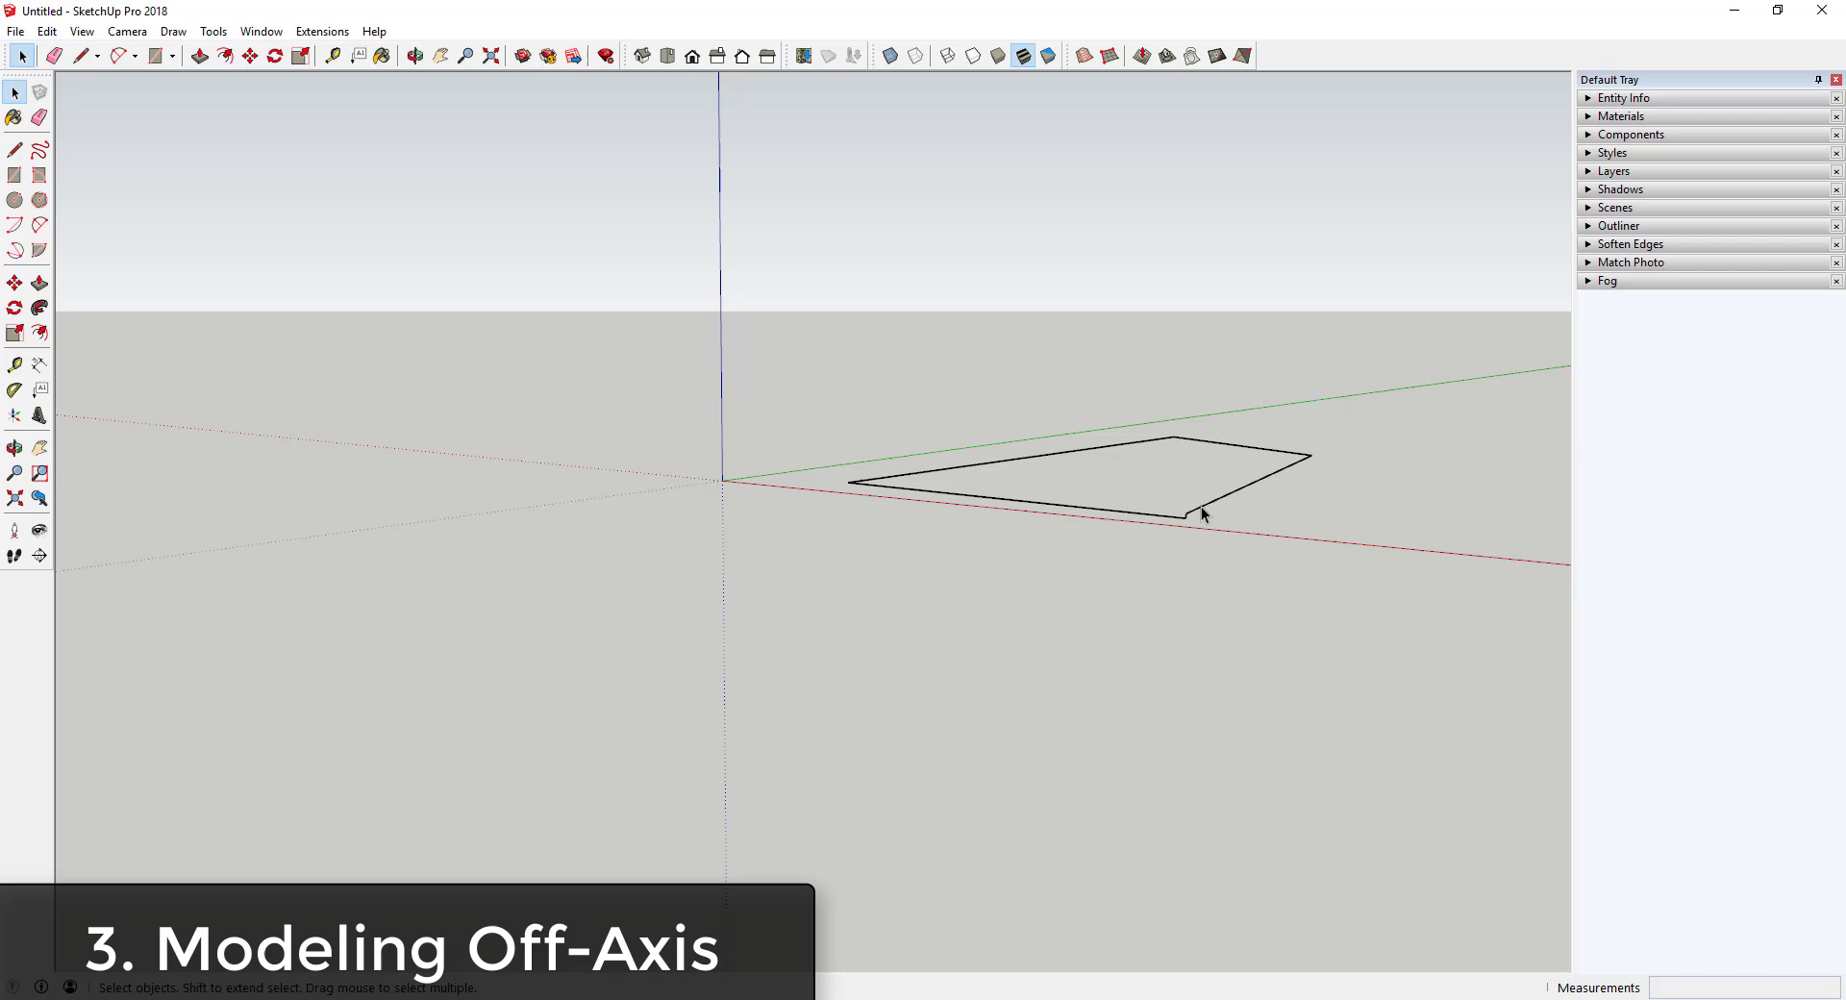
- Erase all four of the shape's edges with the Eraser
{"action": "key", "text": "e"}
{"action": "left_click_drag", "start_coordinate": [1195, 511], "coordinate": [1181, 525]}
{"action": "key", "text": "space"}
{"action": "key", "text": "e"}
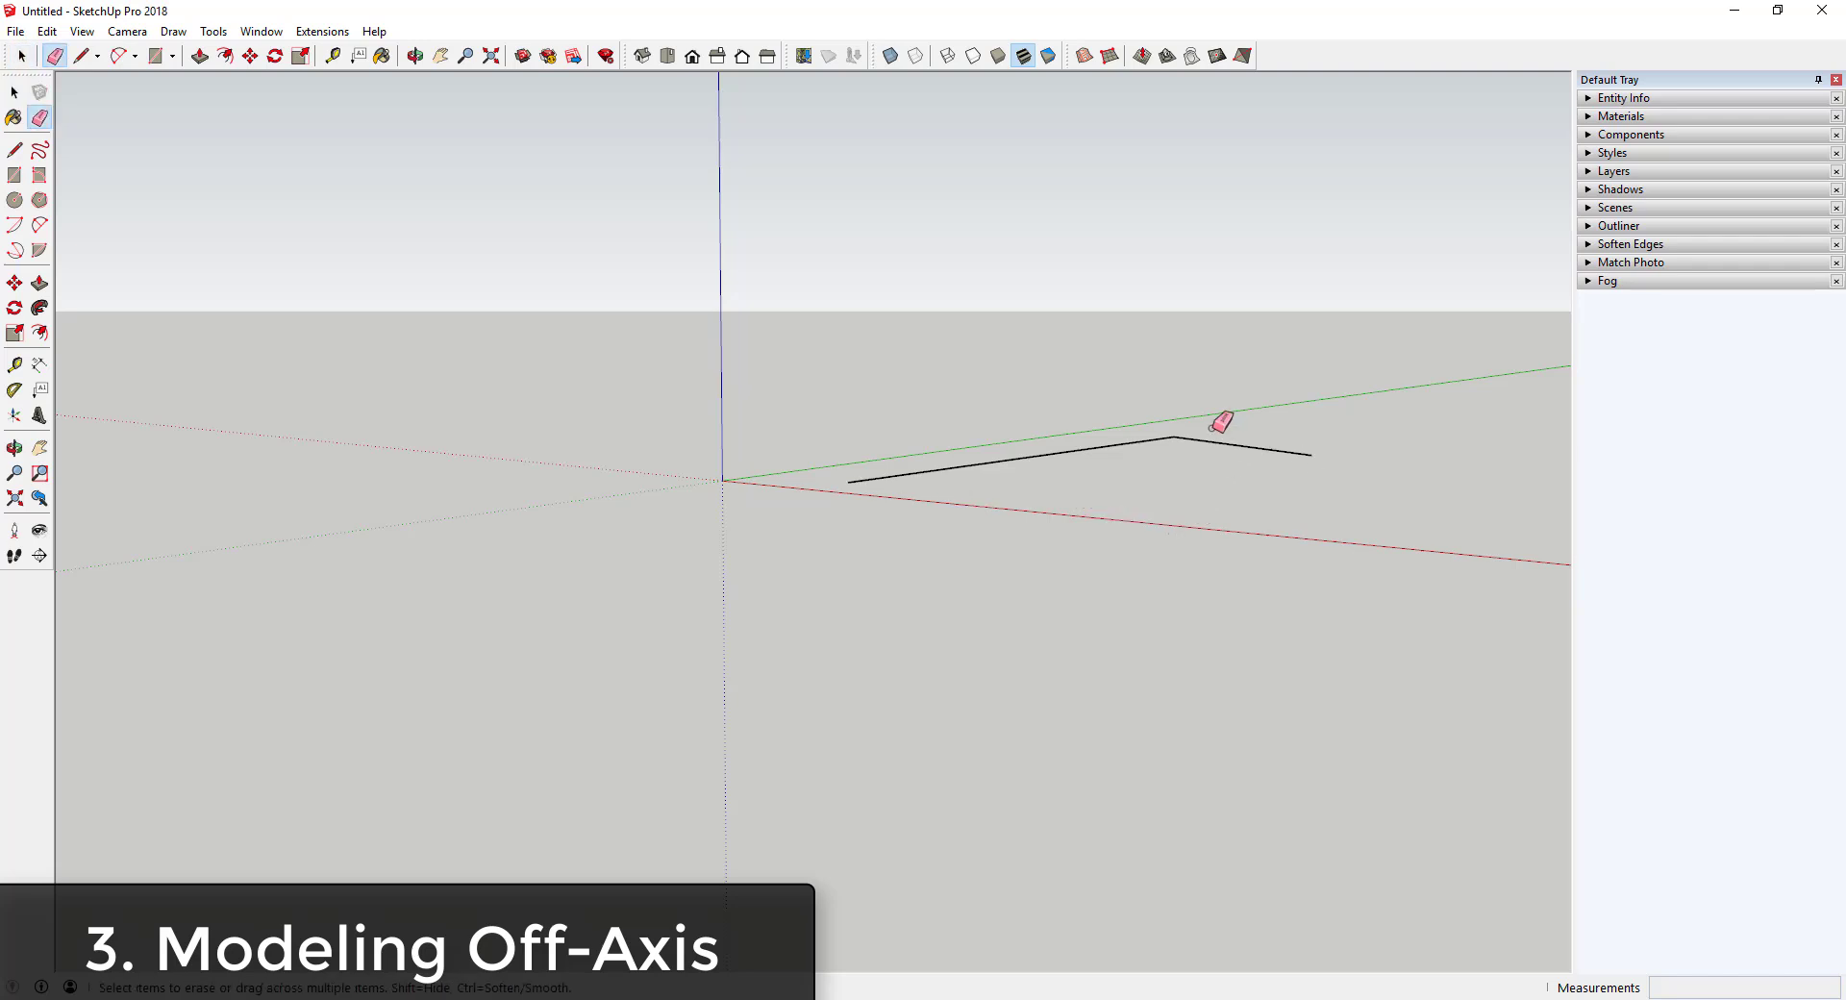
{"action": "left_click_drag", "start_coordinate": [1192, 430], "coordinate": [1134, 437]}
{"action": "middle_click_drag", "start_coordinate": [1082, 460], "coordinate": [1079, 510]}
{"action": "key", "text": "space"}
{"action": "key", "text": "l"}
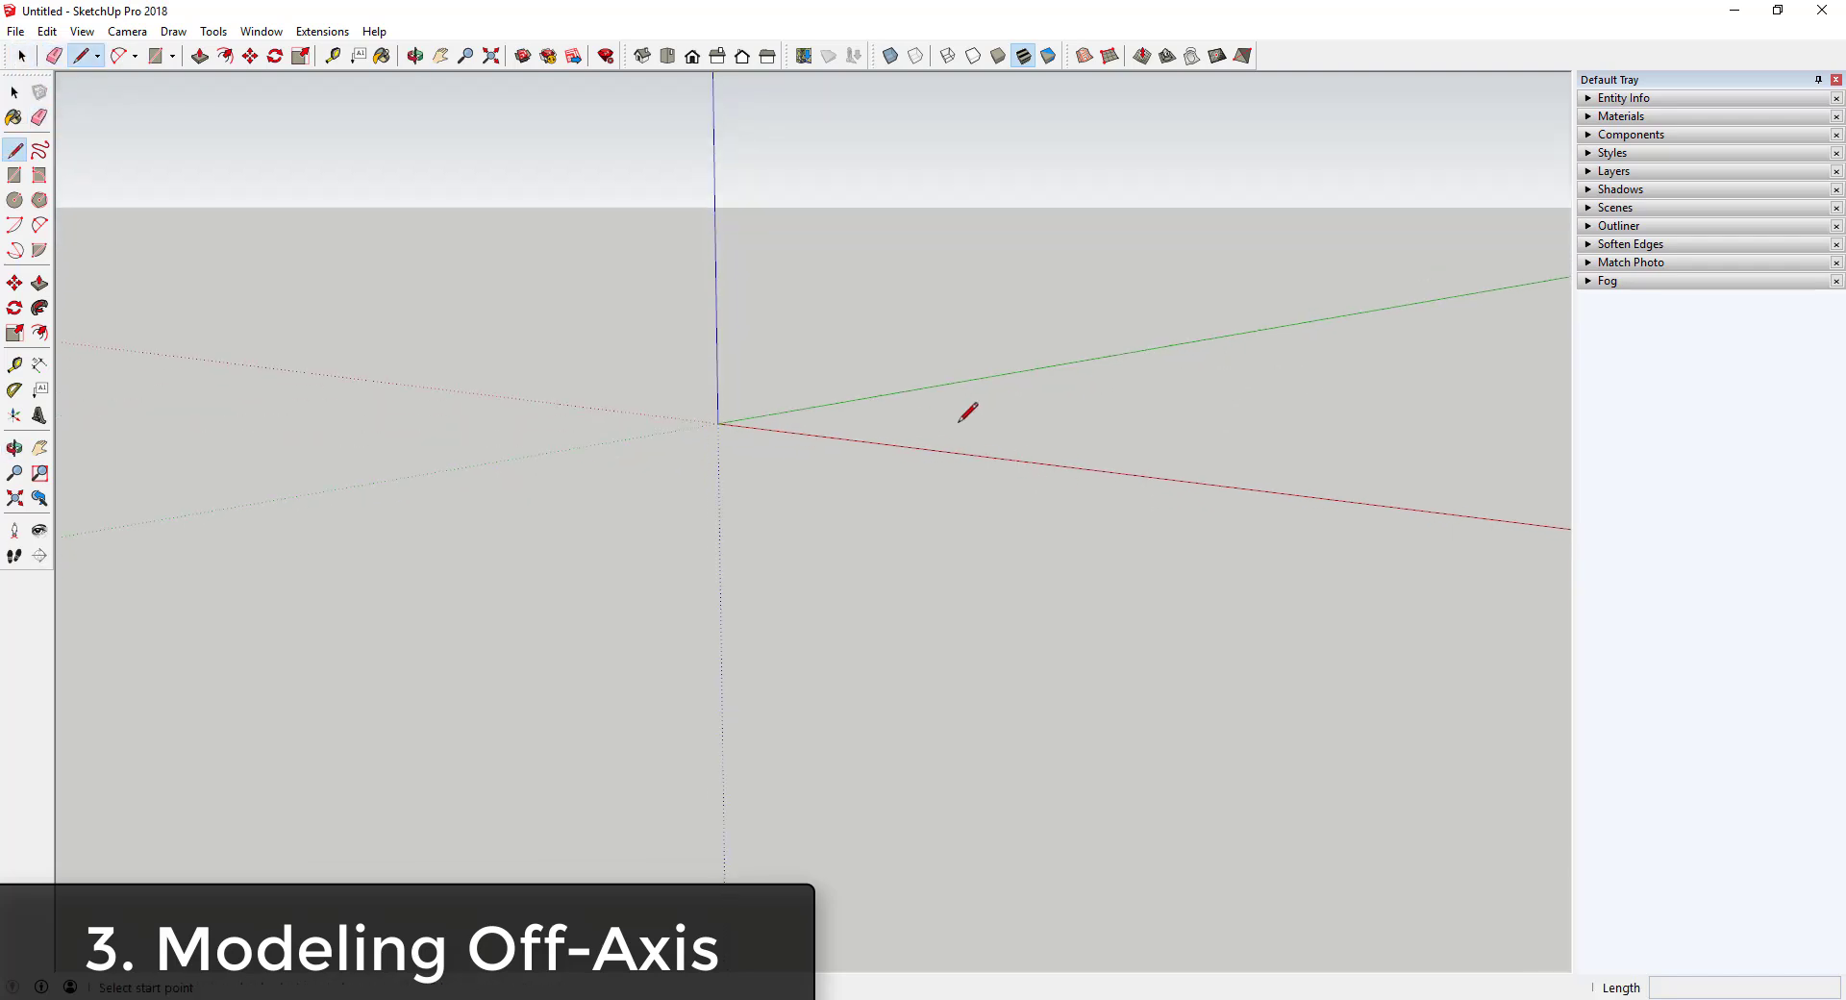
{"action": "left_click", "coordinate": [935, 450]}
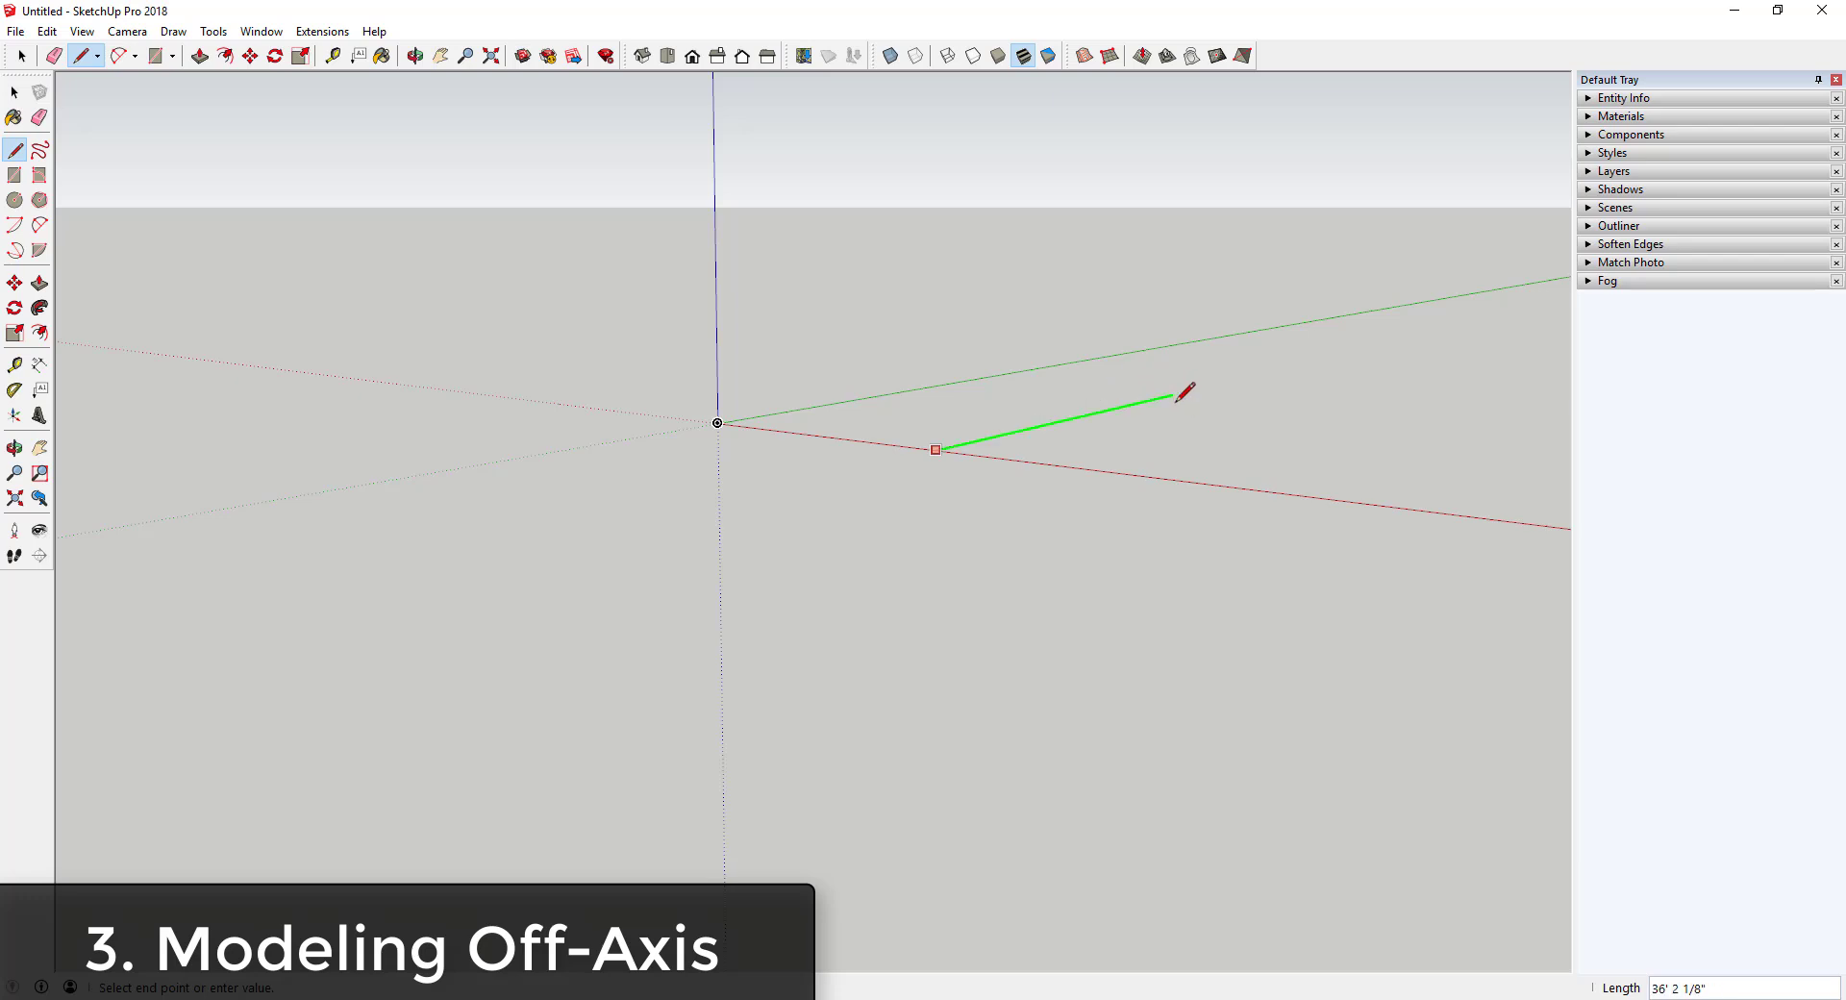
{"action": "key", "text": "space"}
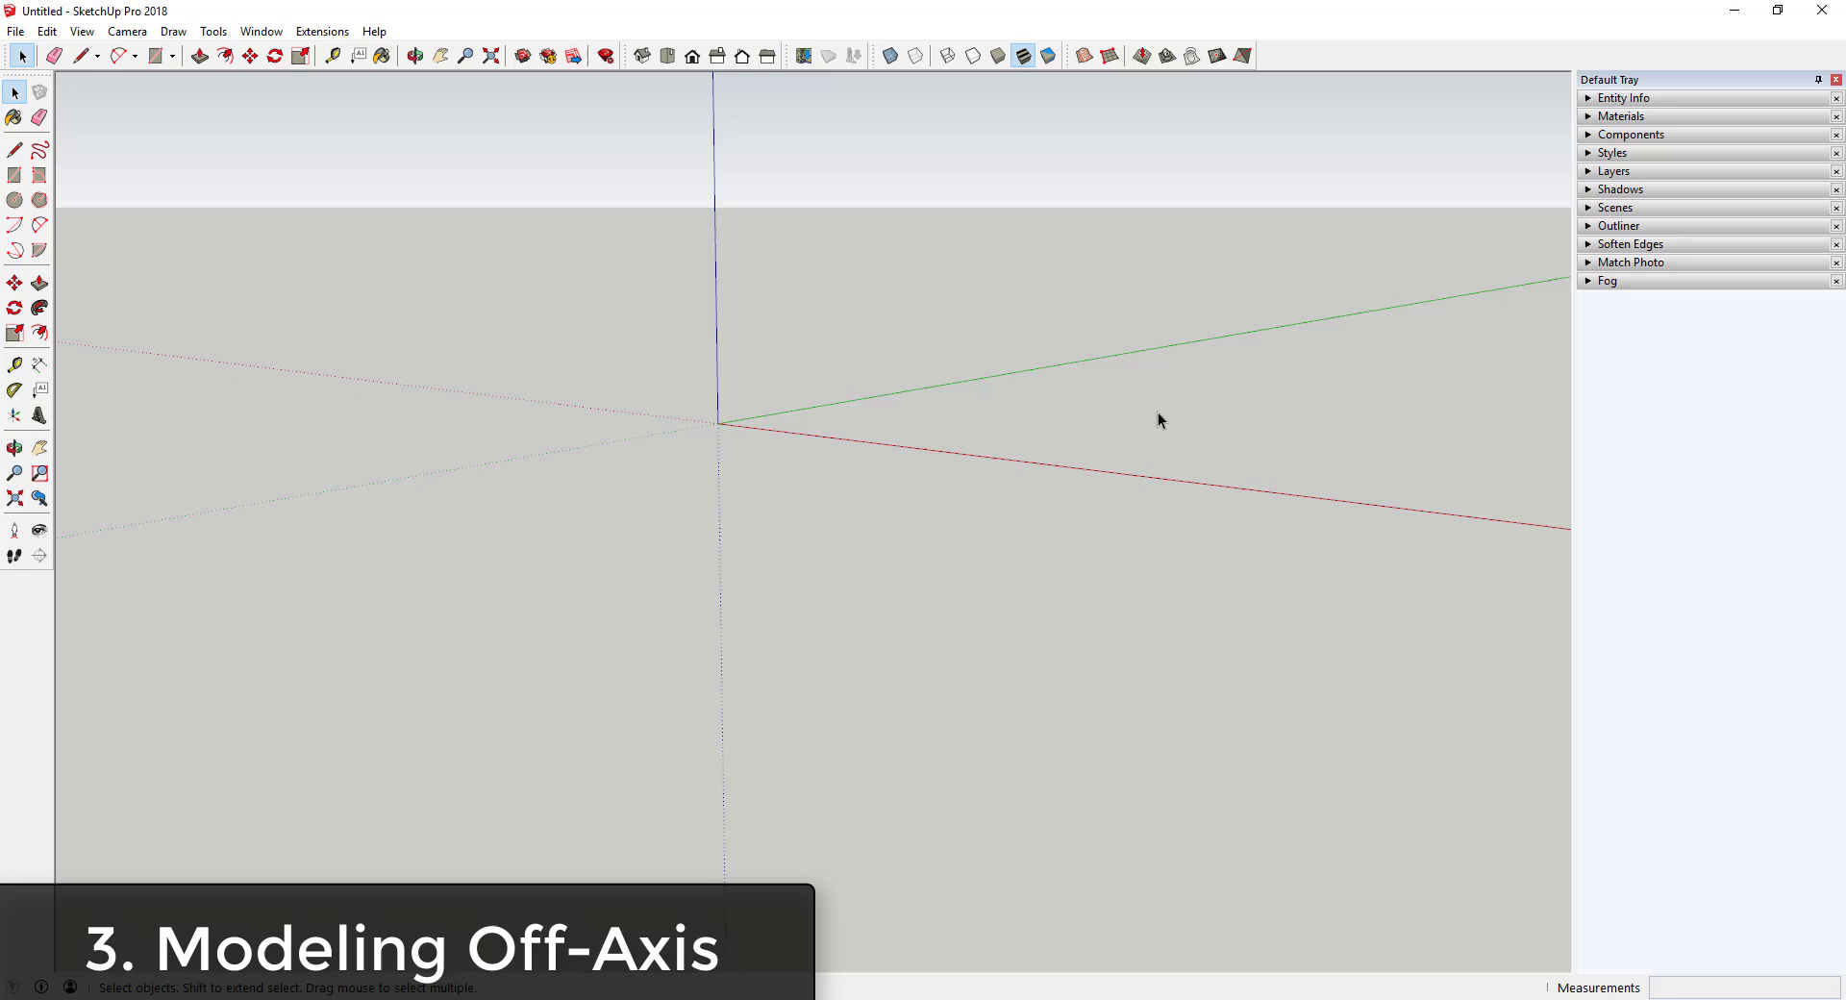
{"action": "key", "text": "l"}
{"action": "left_click", "coordinate": [1014, 428]}
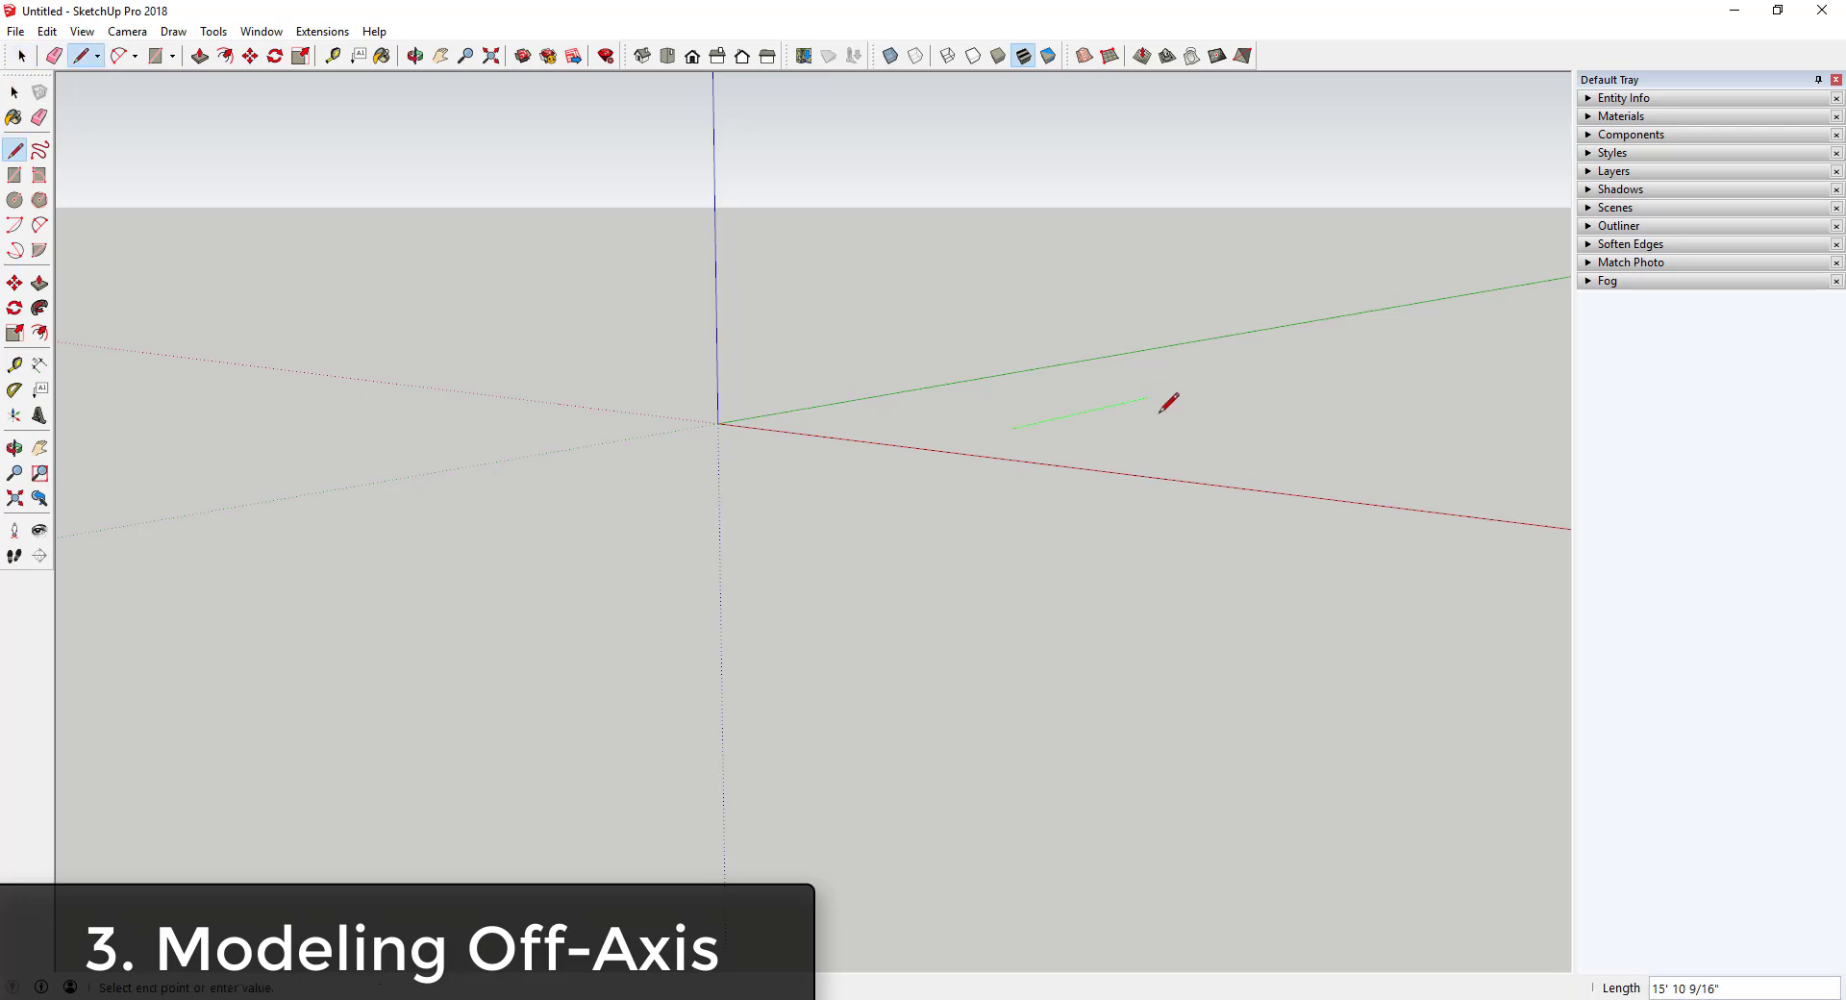
{"action": "key", "text": "Left"}
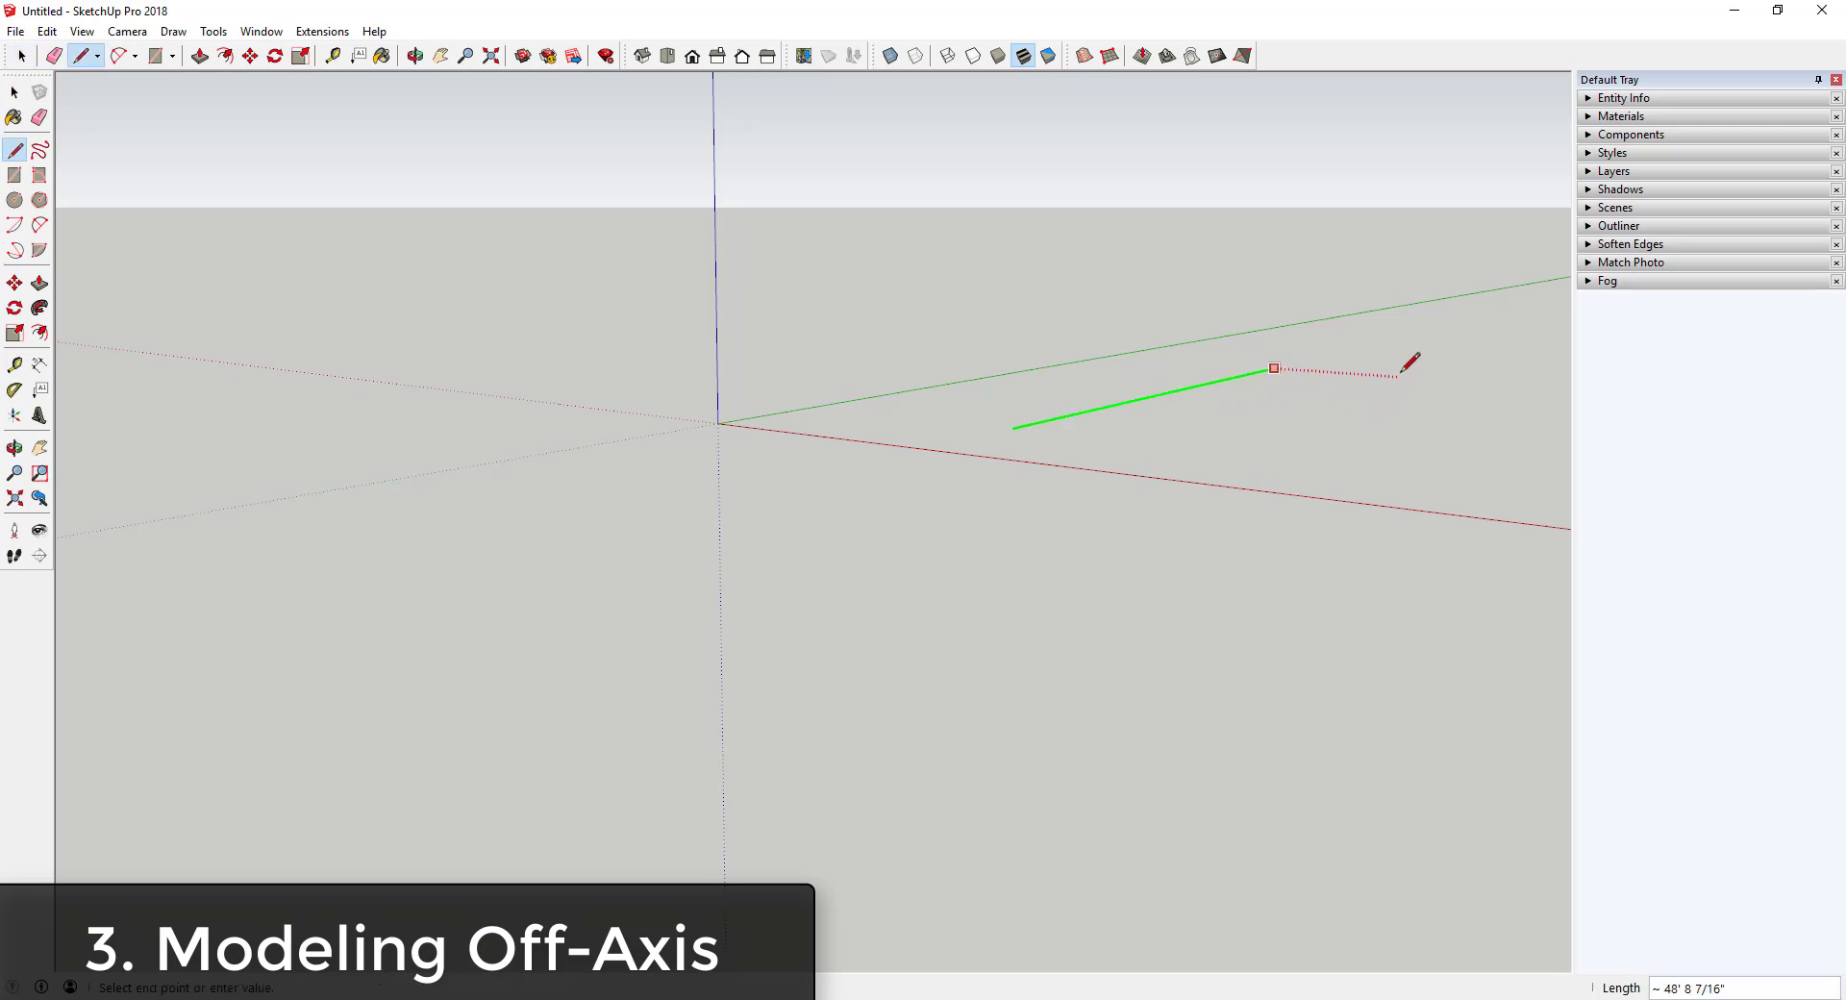
{"action": "key", "text": "Right"}
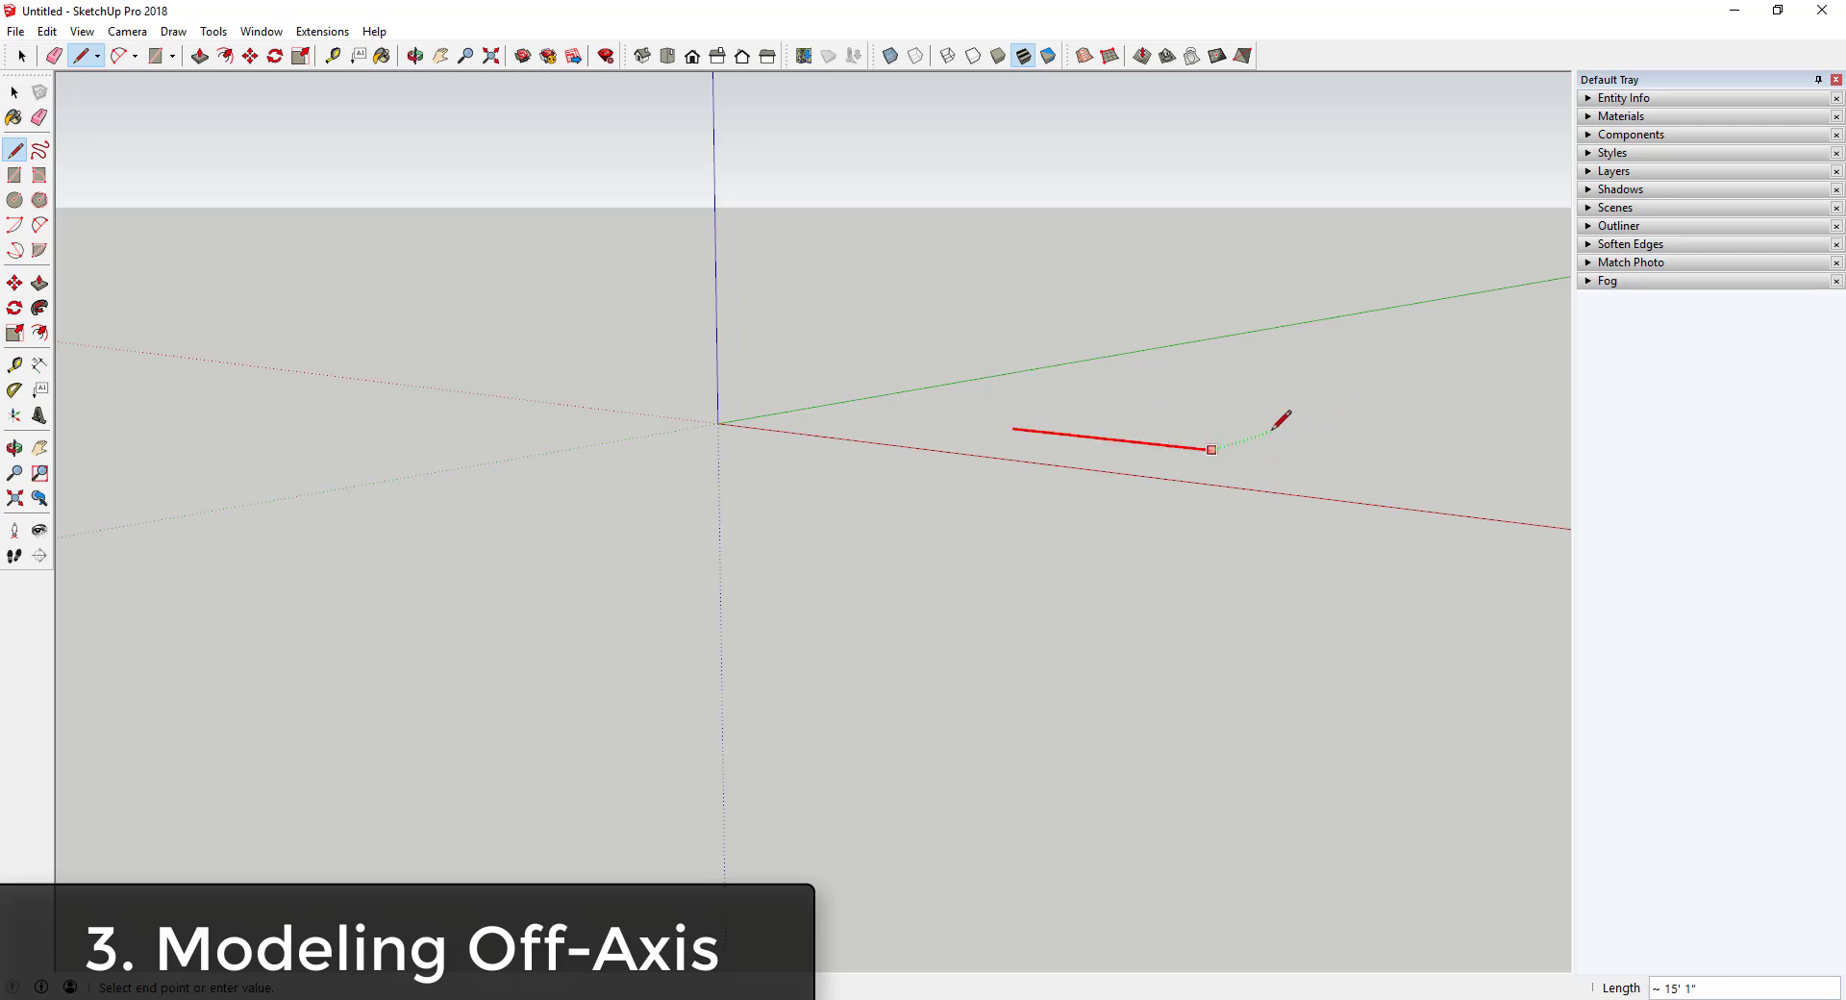
{"action": "key", "text": "Up"}
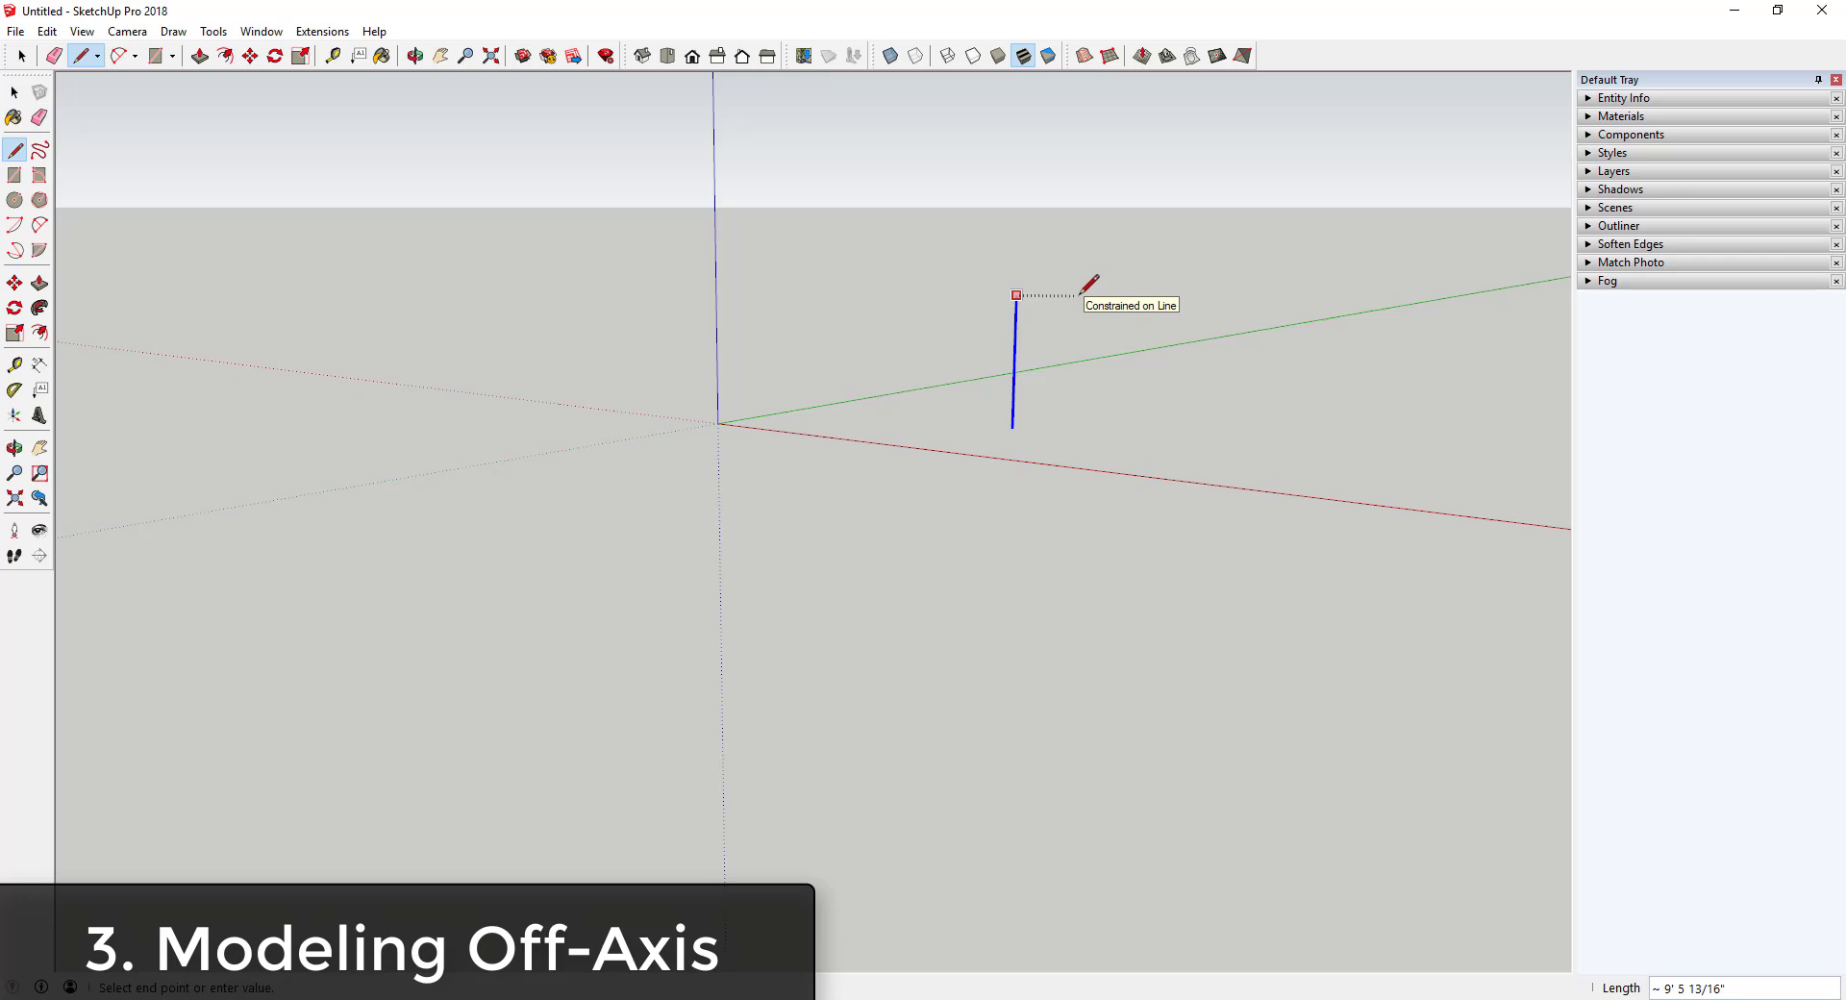
{"action": "key", "text": "space"}
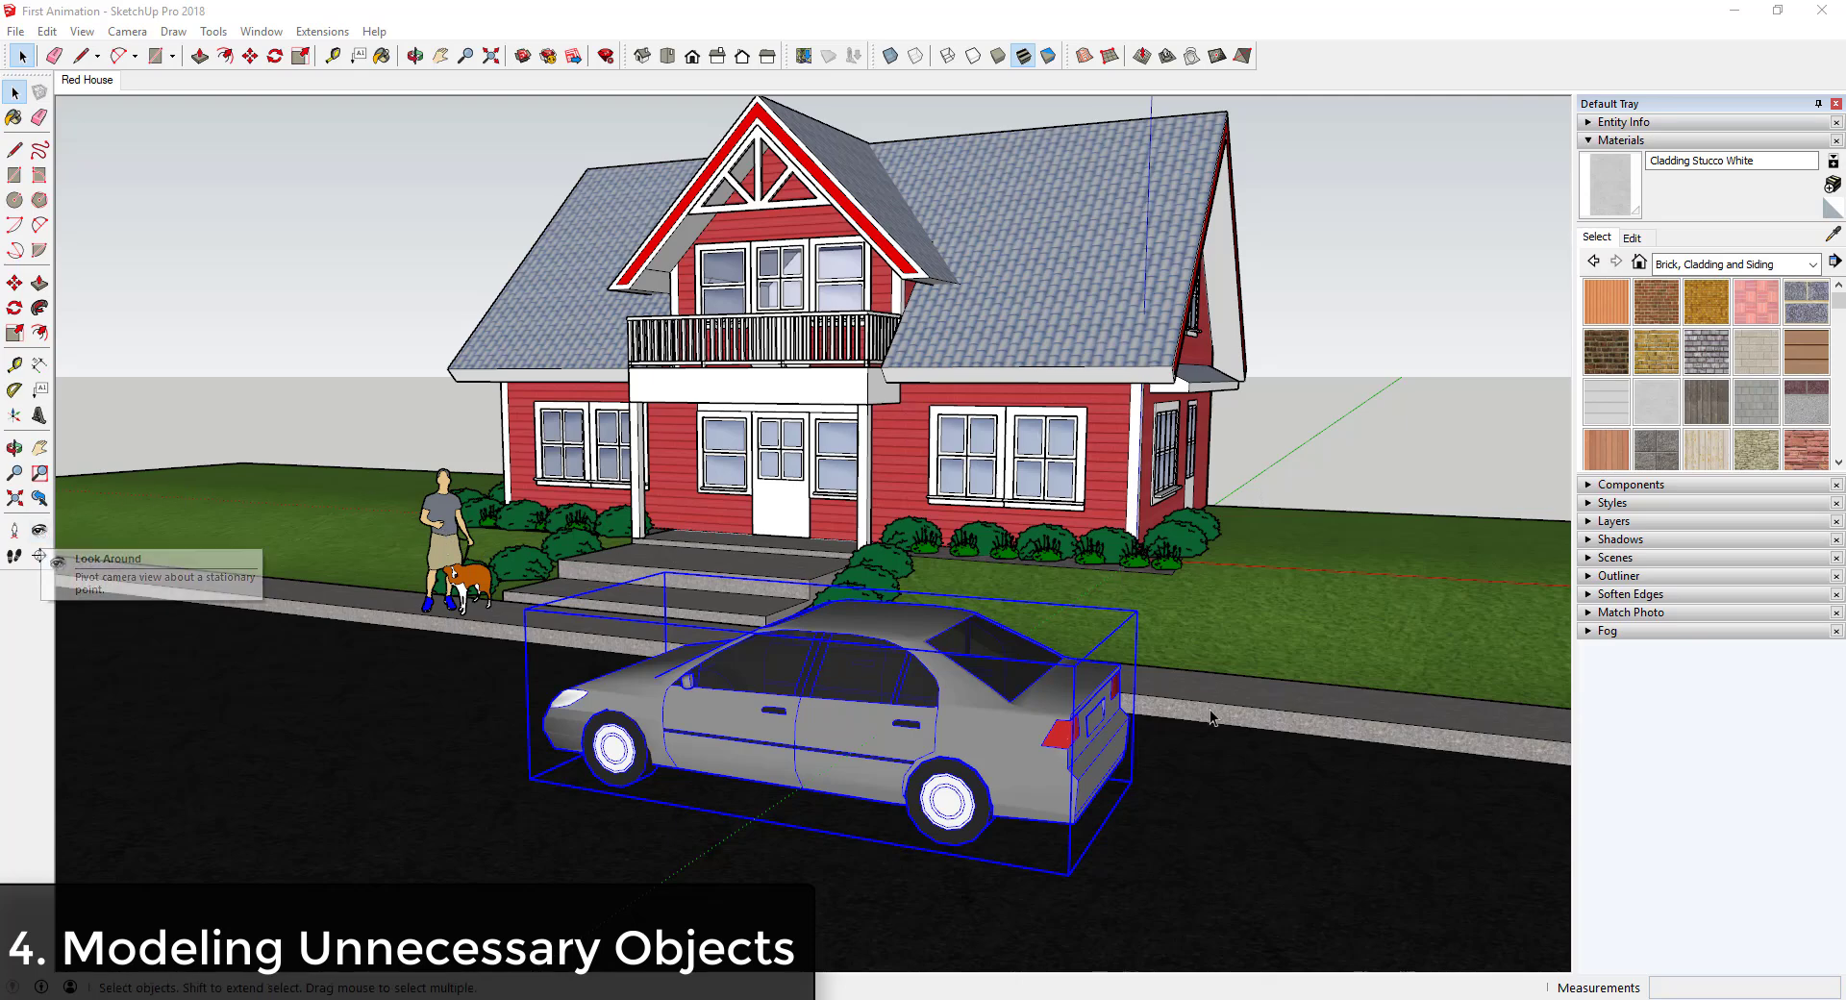
- Turn the camera right with Look Around to reveal the brick mailbox pillar
{"action": "middle_click_drag", "start_coordinate": [1060, 691], "coordinate": [1060, 666]}
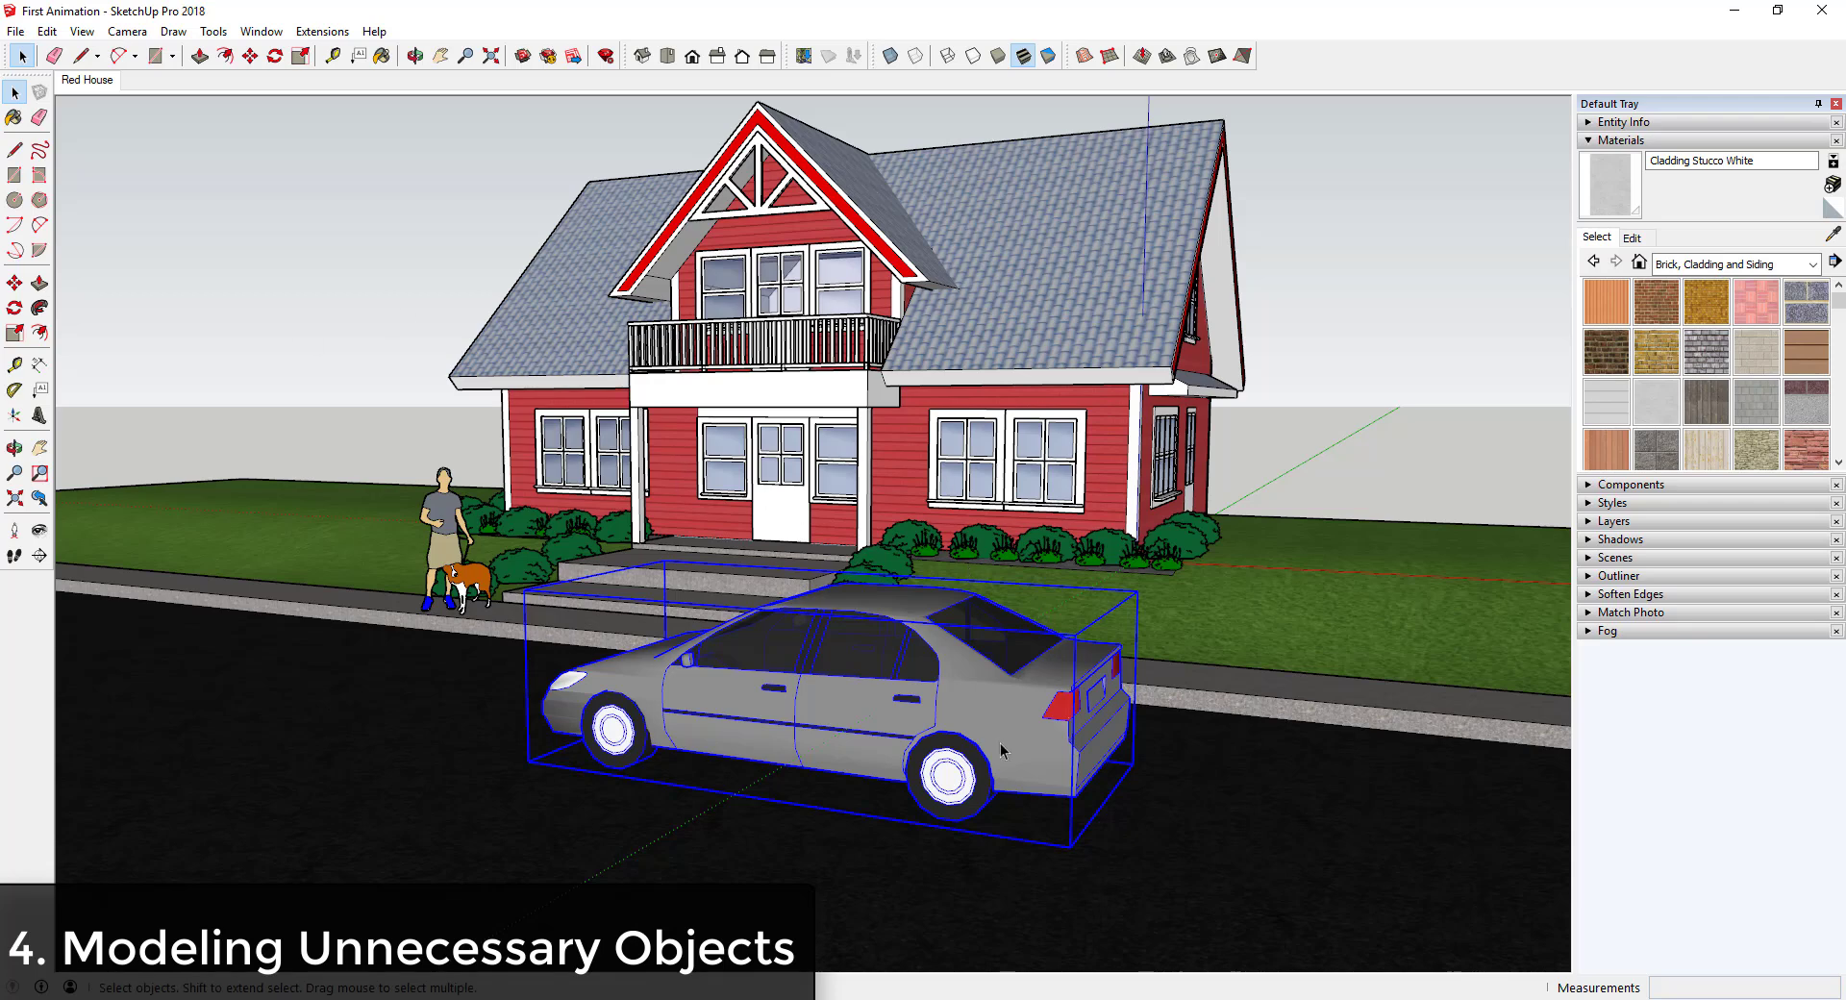
{"action": "left_click", "coordinate": [39, 530]}
{"action": "left_click_drag", "start_coordinate": [292, 437], "coordinate": [1135, 451]}
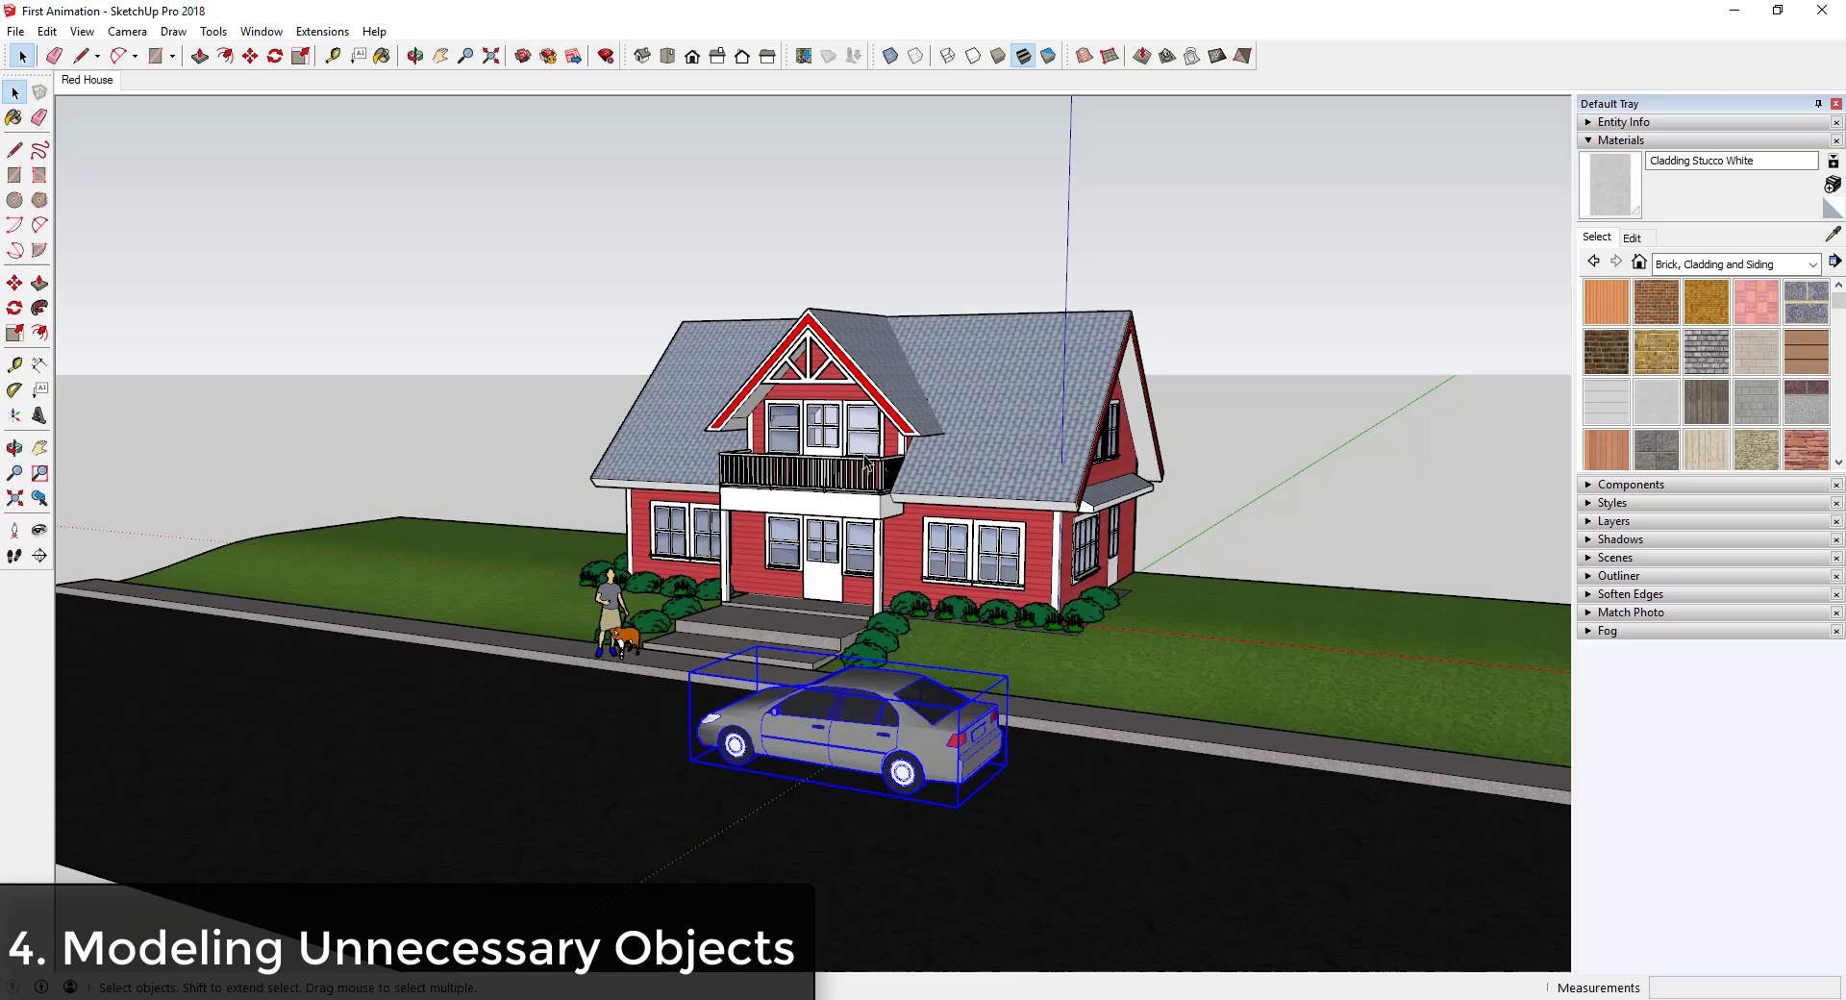
{"action": "scroll", "coordinate": [873, 486], "scroll_direction": "down", "scroll_amount": 2}
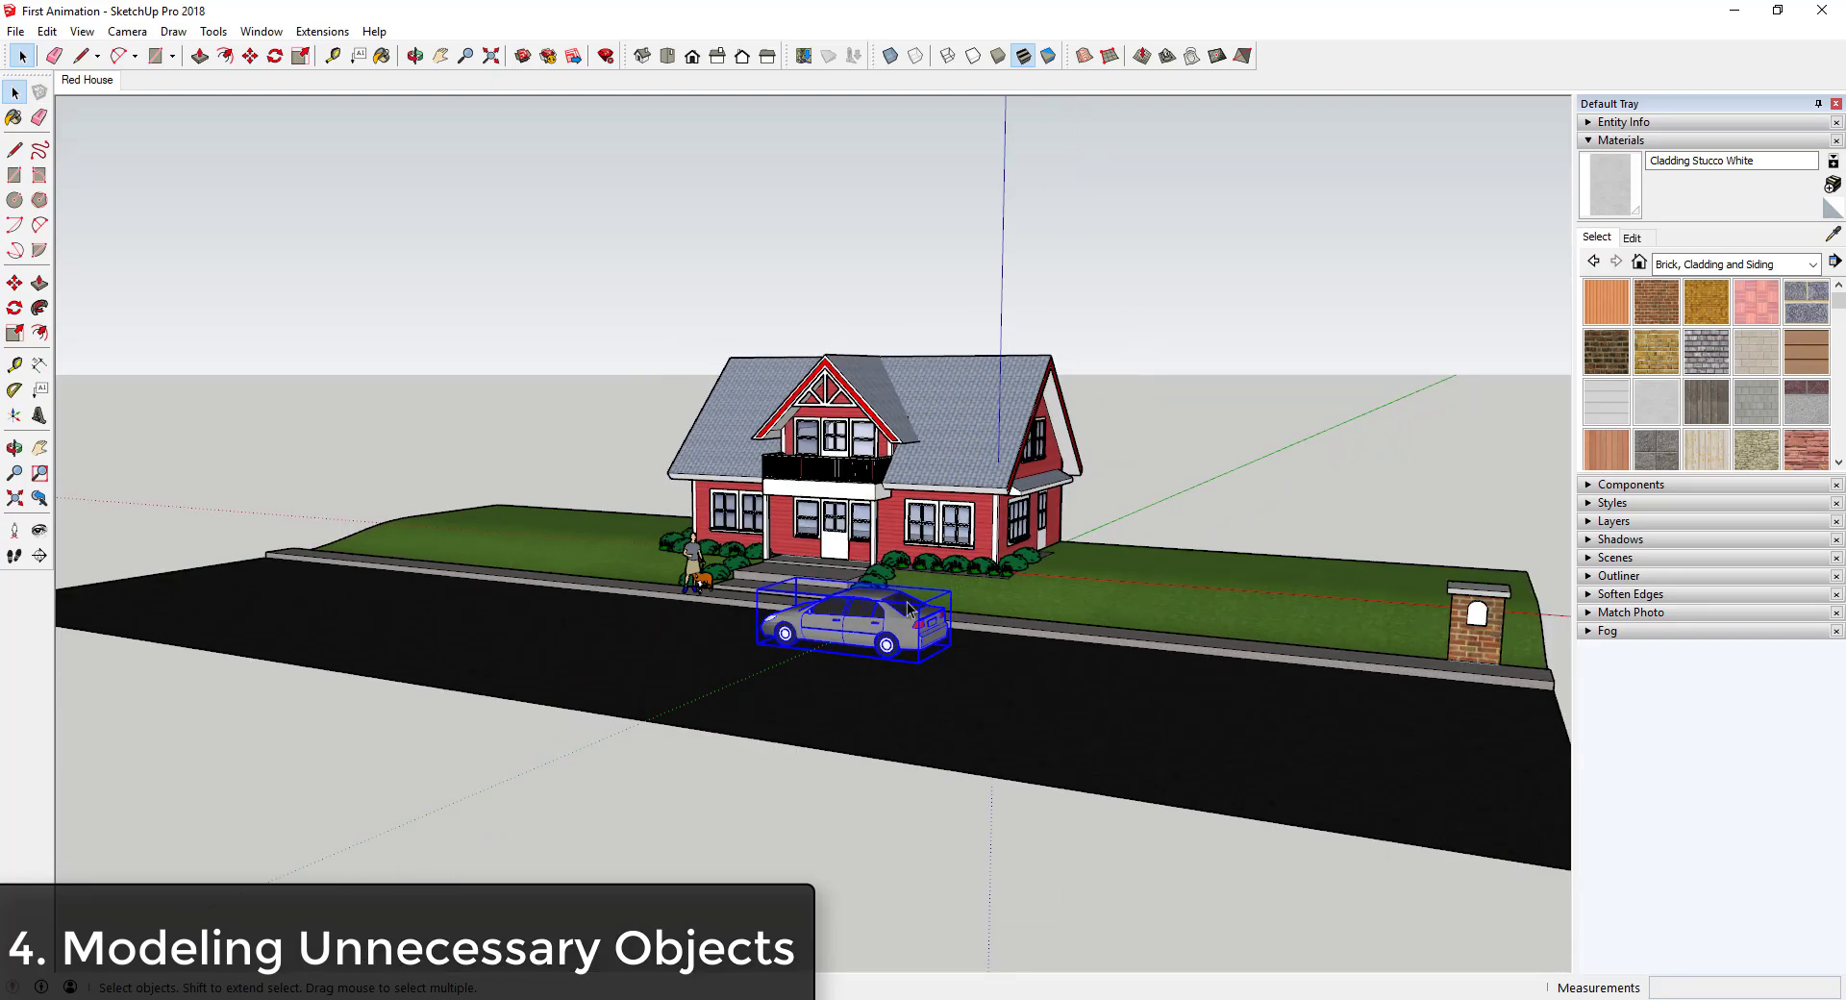
{"action": "scroll", "coordinate": [908, 602], "scroll_direction": "up", "scroll_amount": 5}
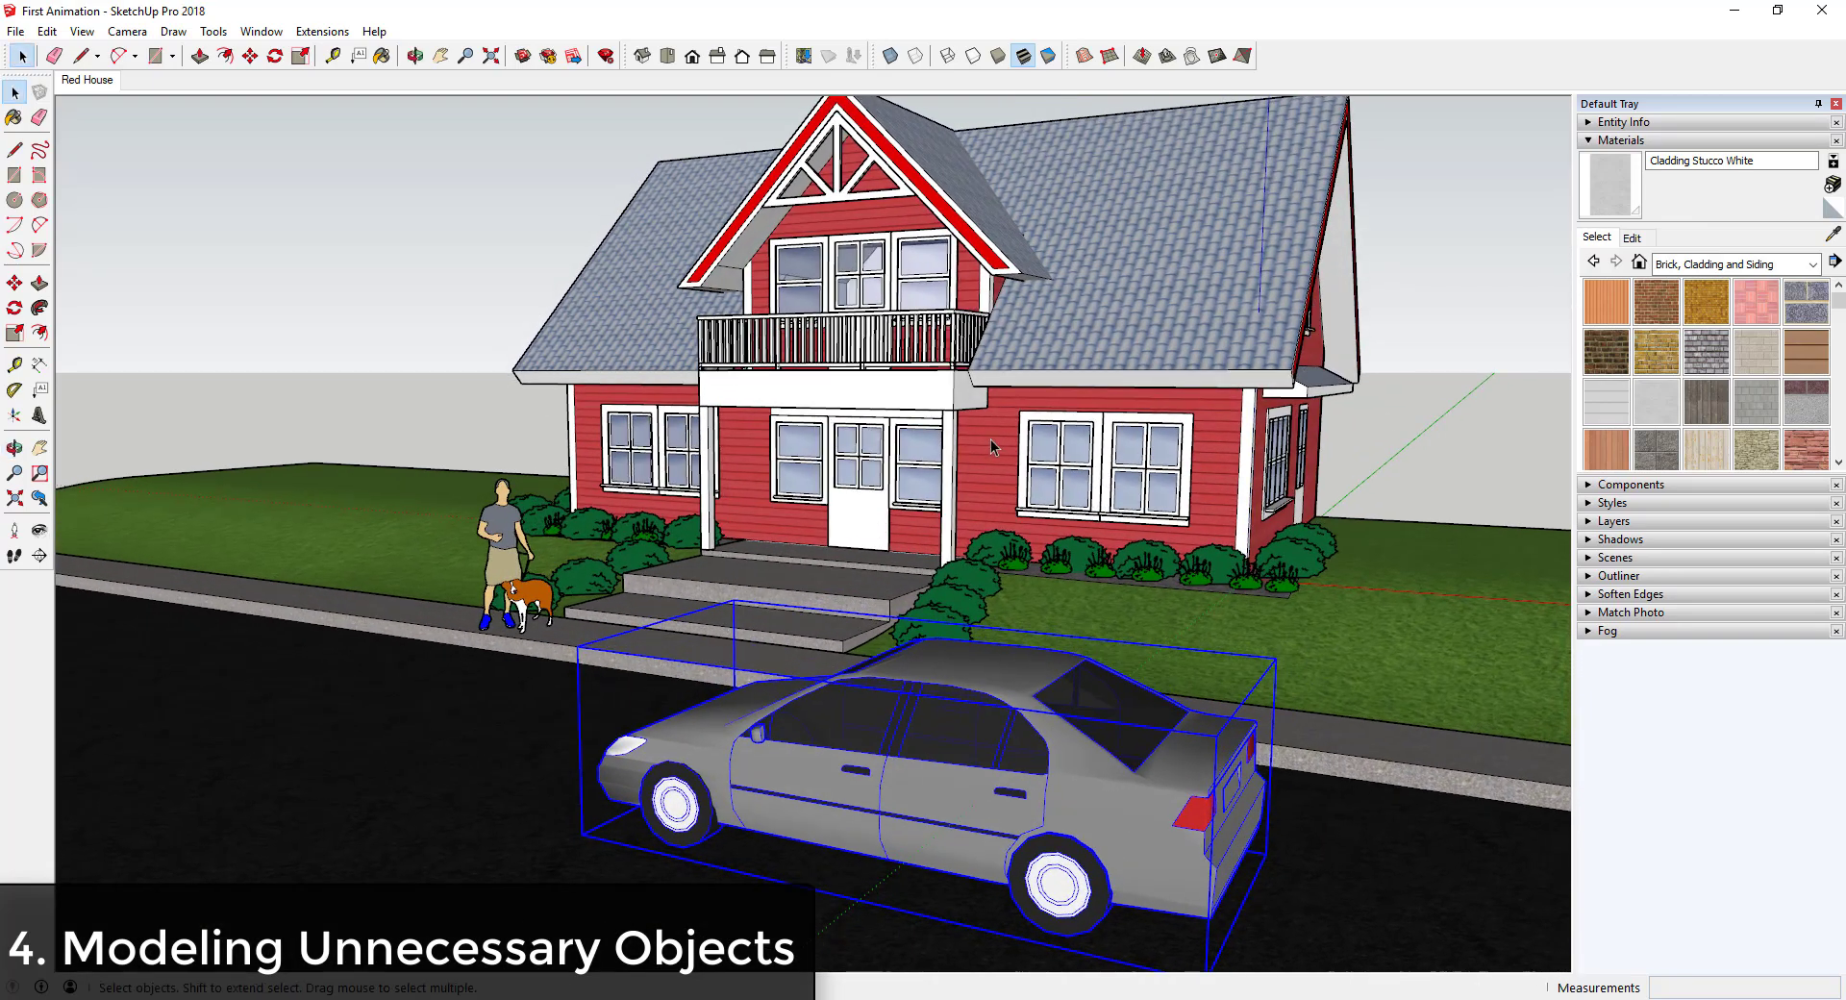
{"action": "scroll", "coordinate": [993, 447], "scroll_direction": "down", "scroll_amount": 1}
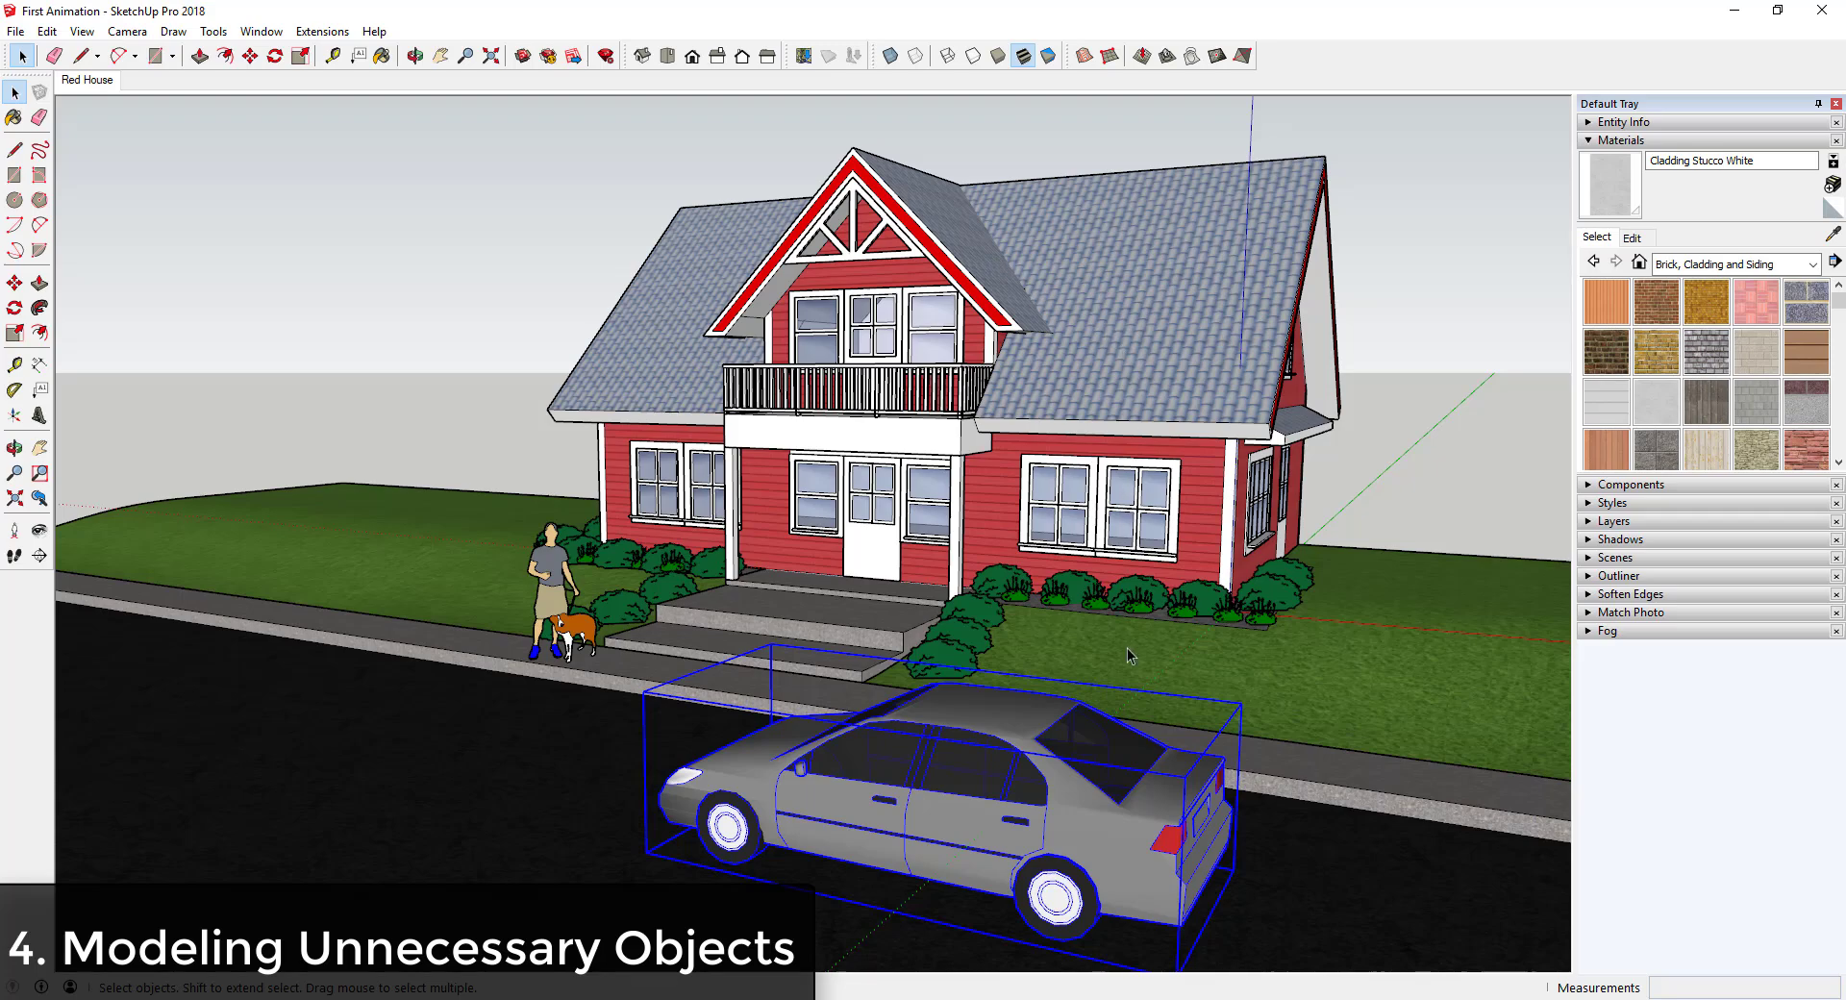
{"action": "scroll", "coordinate": [1116, 735], "scroll_direction": "down", "scroll_amount": 1}
{"action": "scroll", "coordinate": [1038, 639], "scroll_direction": "down", "scroll_amount": 1}
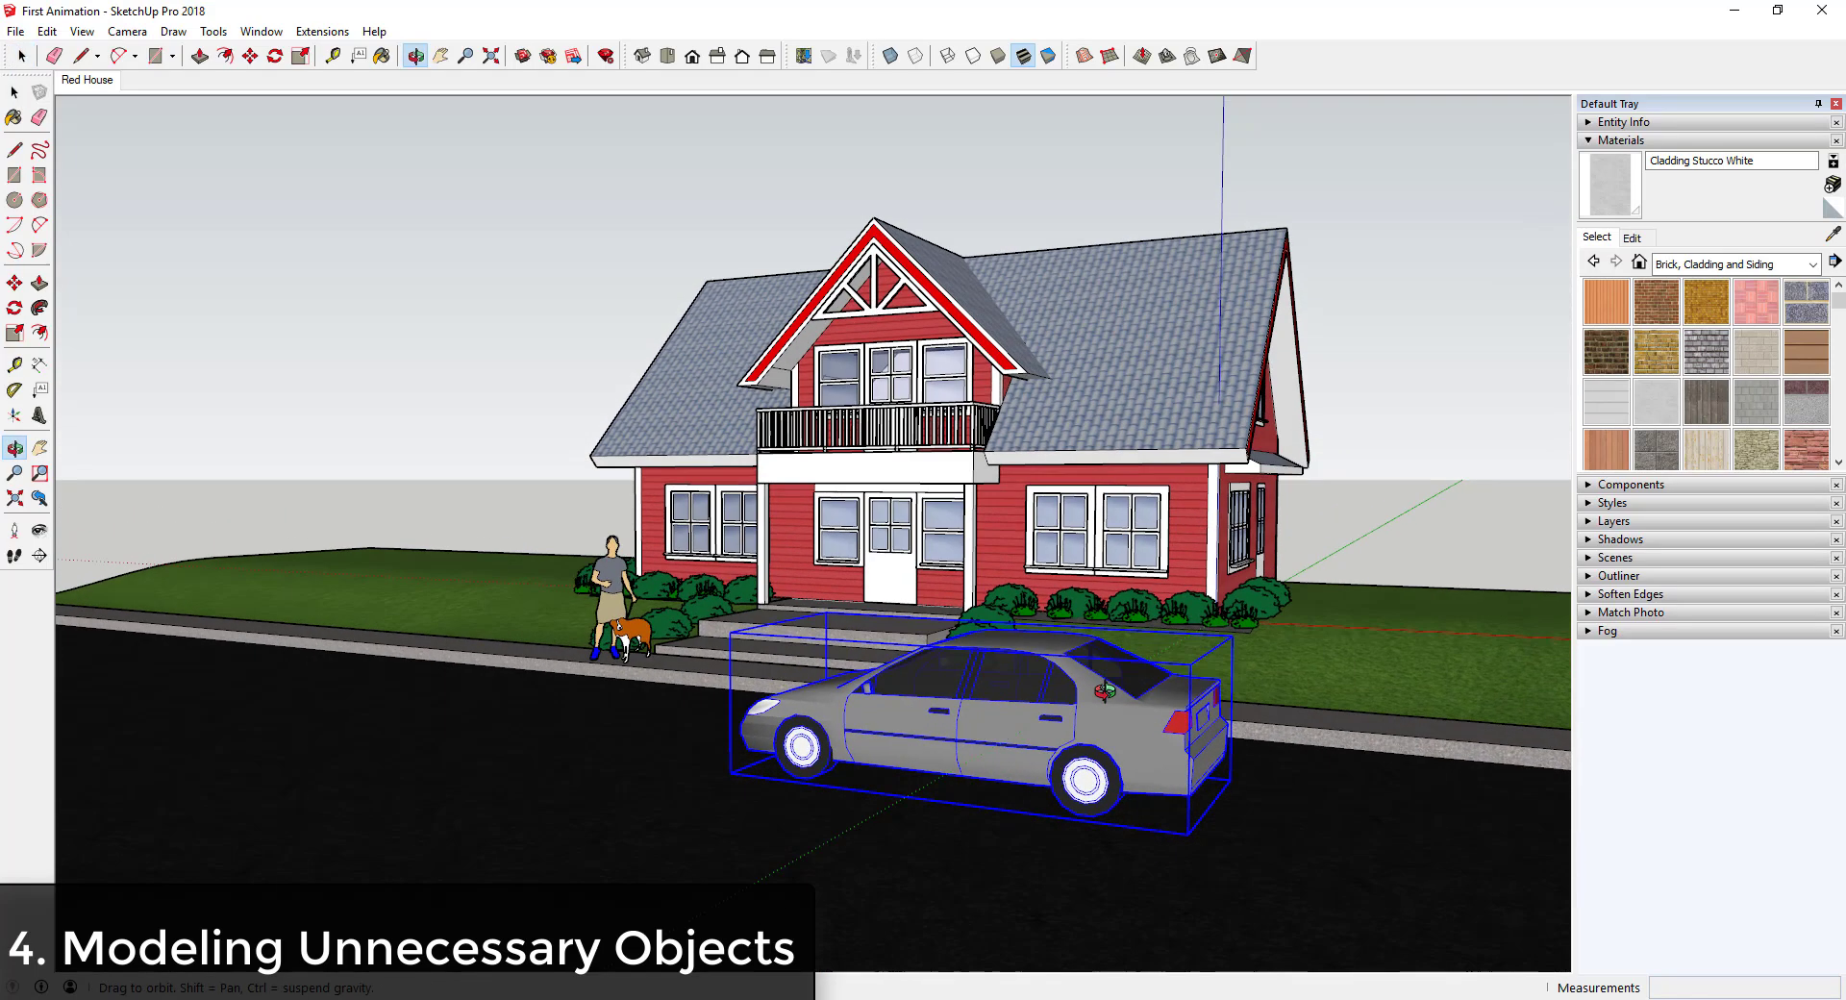
{"action": "scroll", "coordinate": [1038, 640], "scroll_direction": "up", "scroll_amount": 1}
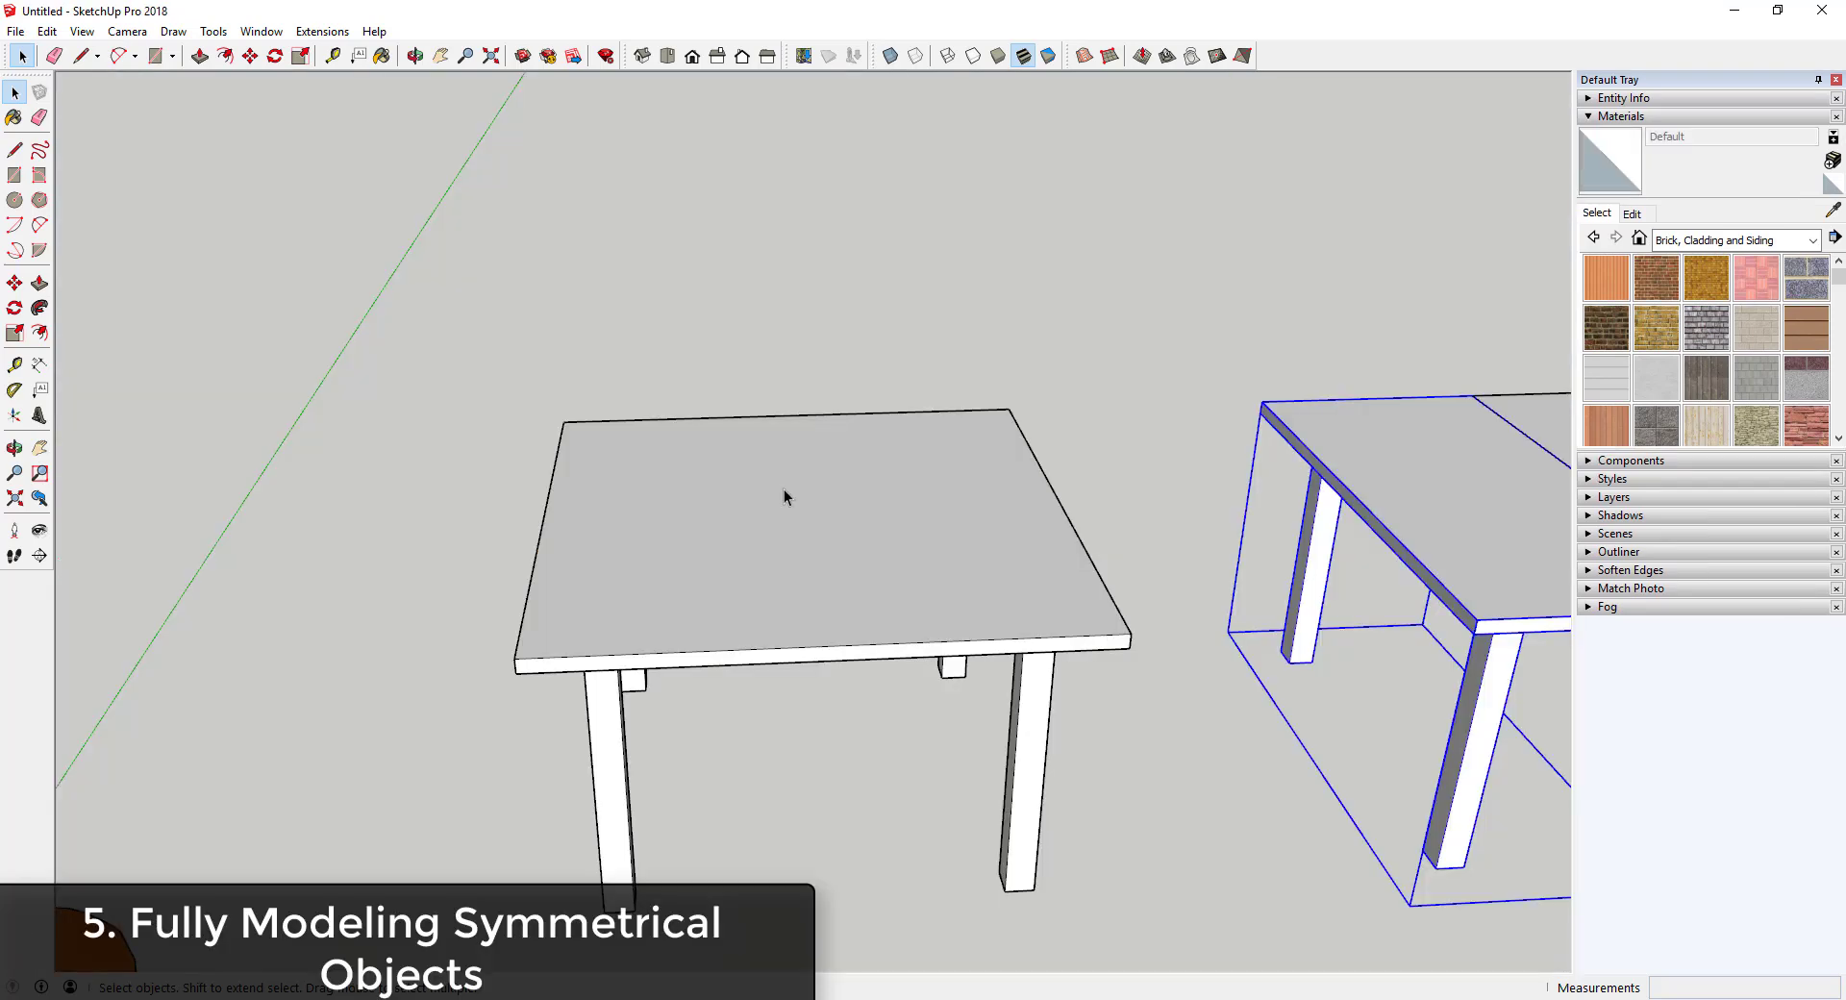
- Select the left table and open its group for editing
{"action": "scroll", "coordinate": [937, 535], "scroll_direction": "down", "scroll_amount": 3}
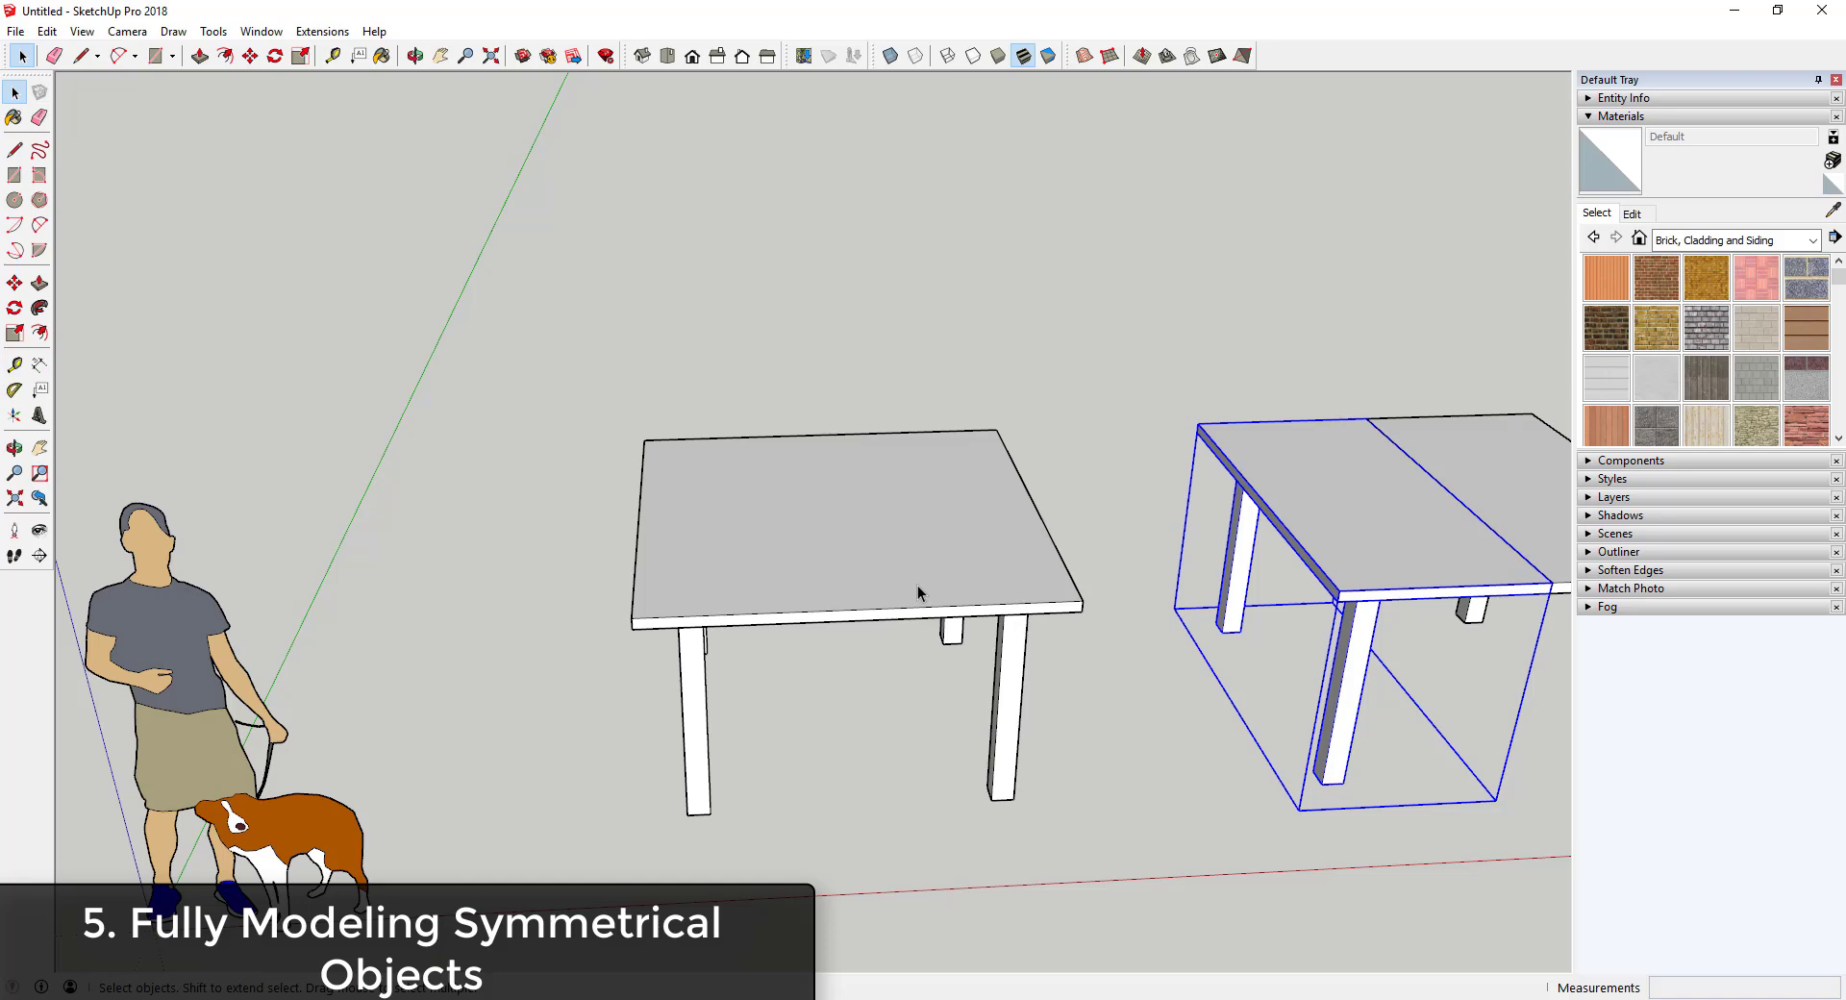
{"action": "left_click", "coordinate": [904, 586]}
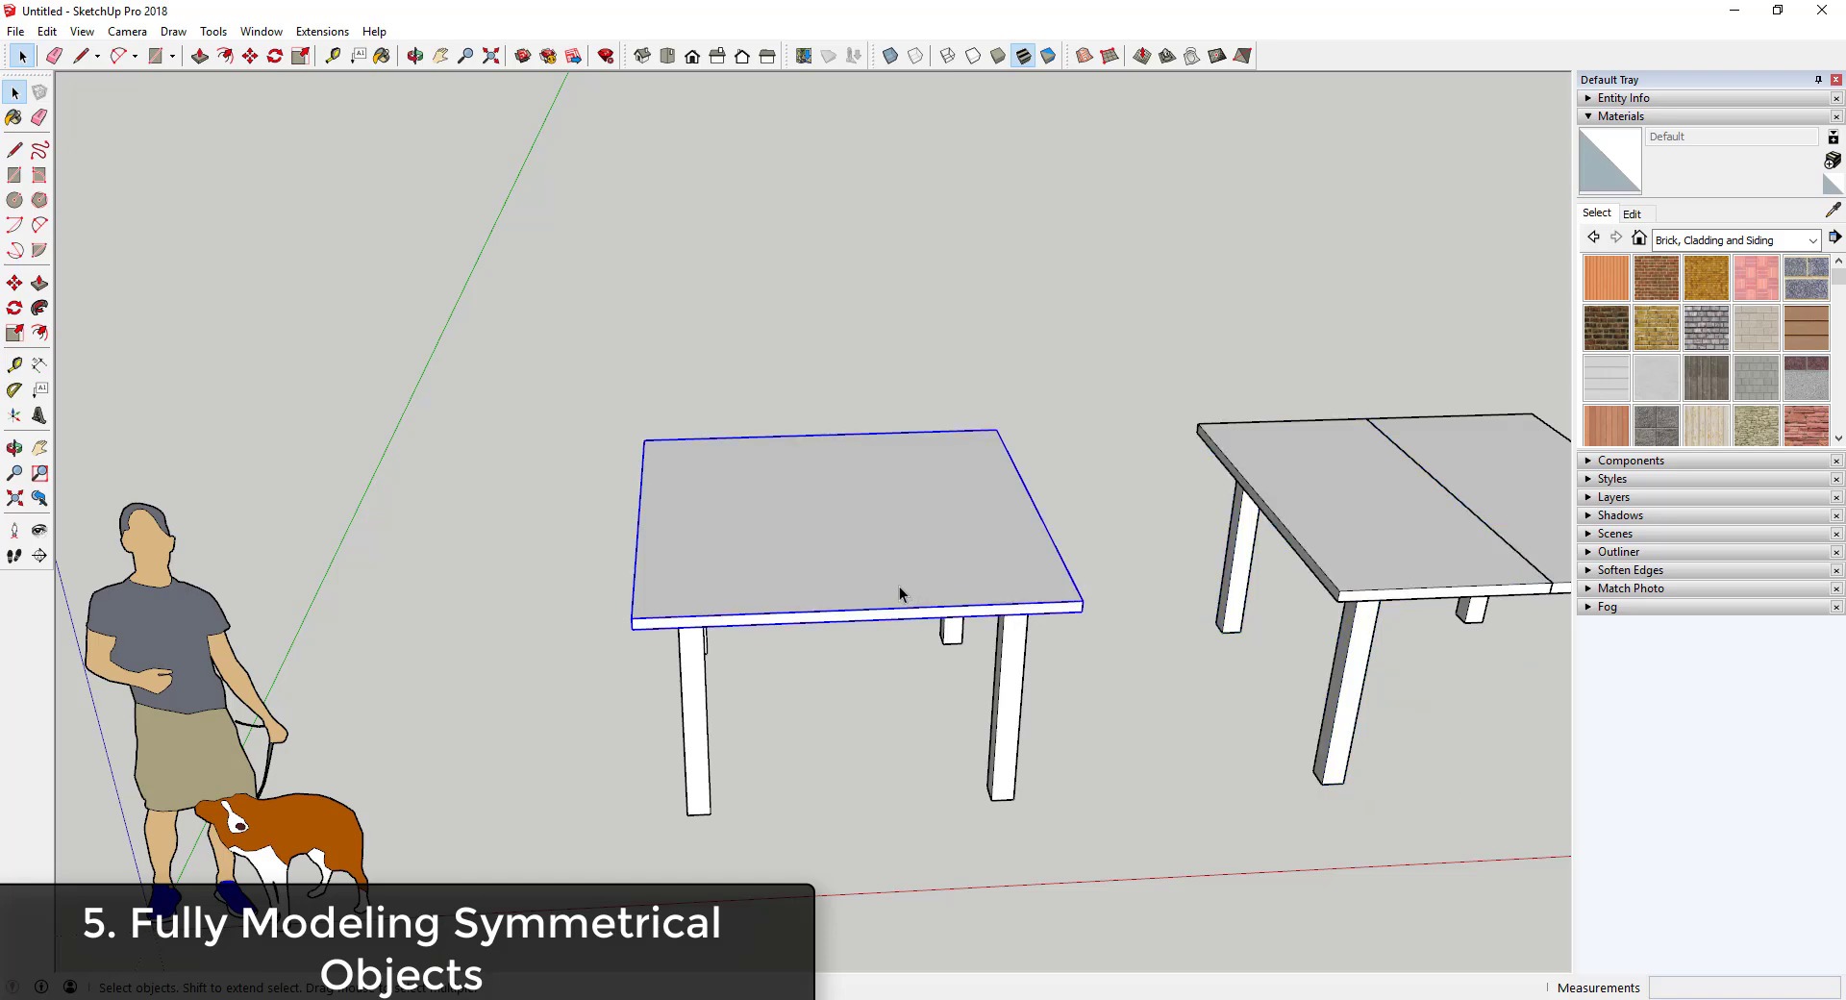
{"action": "scroll", "coordinate": [898, 586], "scroll_direction": "up", "scroll_amount": 3}
{"action": "mouse_move", "coordinate": [1056, 598]}
{"action": "middle_mouse_down"}
{"action": "mouse_move", "coordinate": [974, 519]}
{"action": "mouse_move", "coordinate": [989, 411]}
{"action": "mouse_move", "coordinate": [993, 511]}
{"action": "mouse_move", "coordinate": [1043, 616]}
{"action": "middle_mouse_up"}
{"action": "double_click", "coordinate": [994, 500]}
- Push away the arc-cut corner of the left tabletop and orbit to view both tables
{"action": "key", "text": "a"}
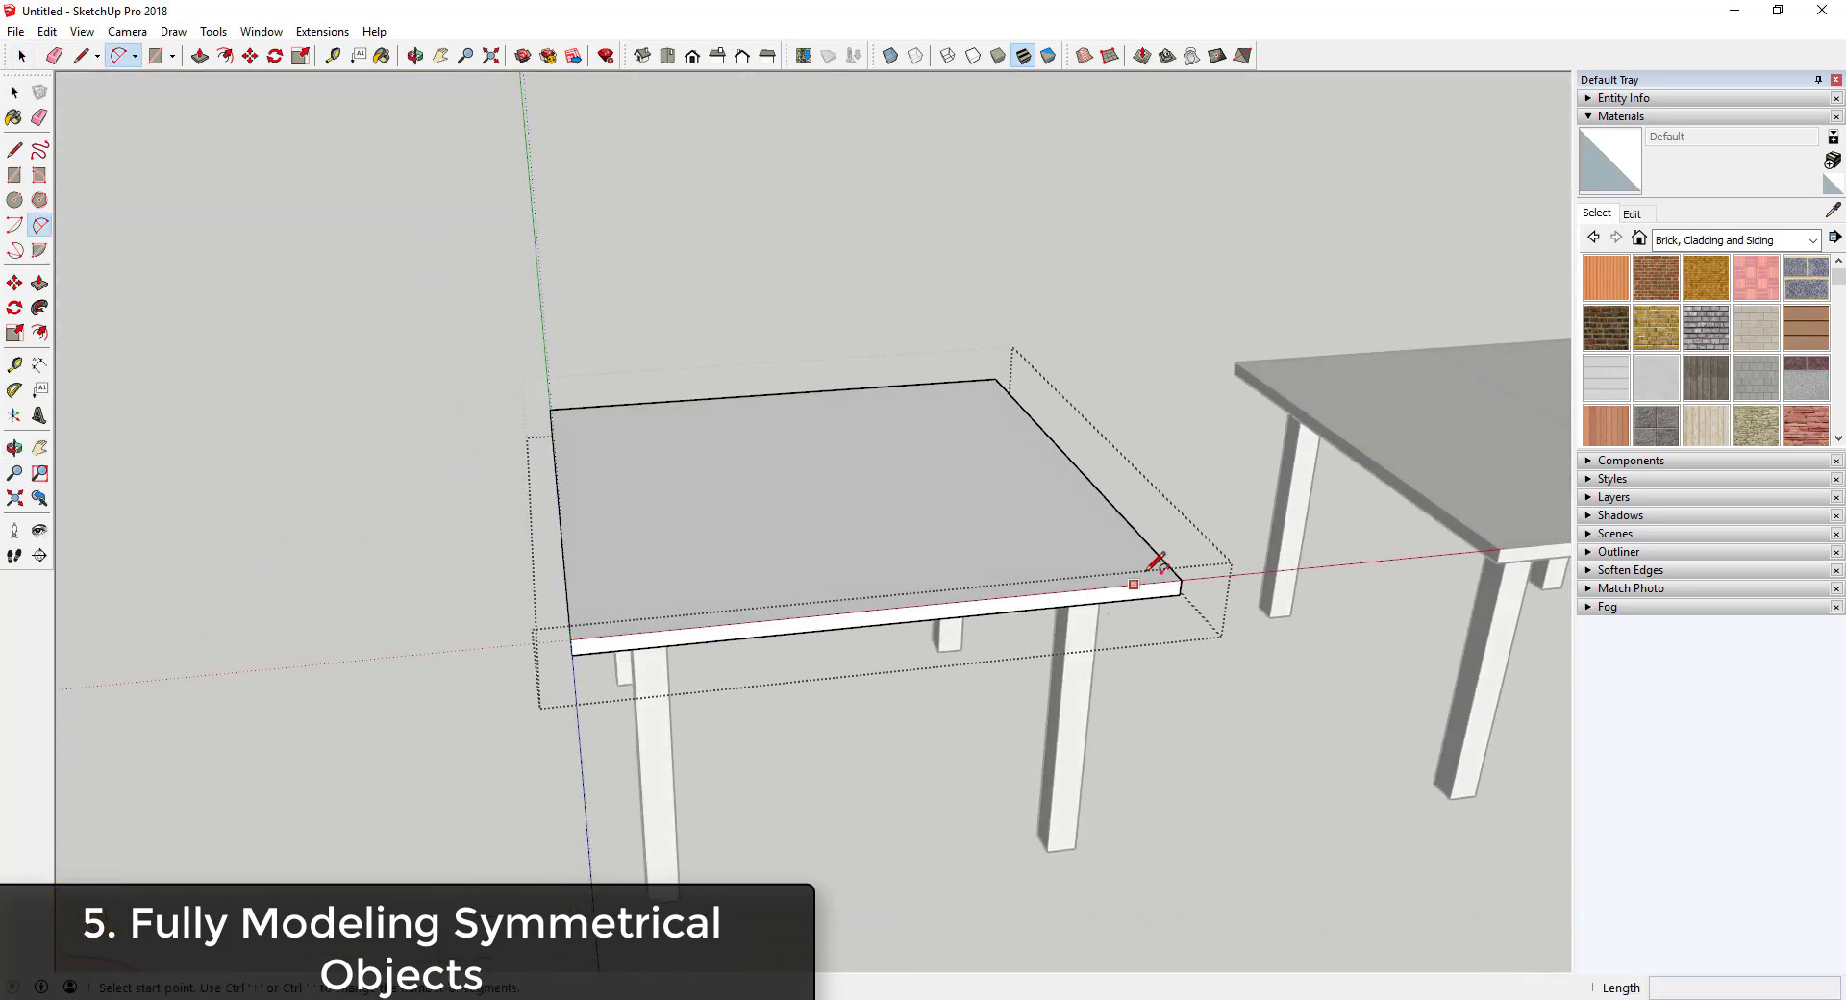
{"action": "left_click", "coordinate": [1134, 583]}
{"action": "key", "text": "space"}
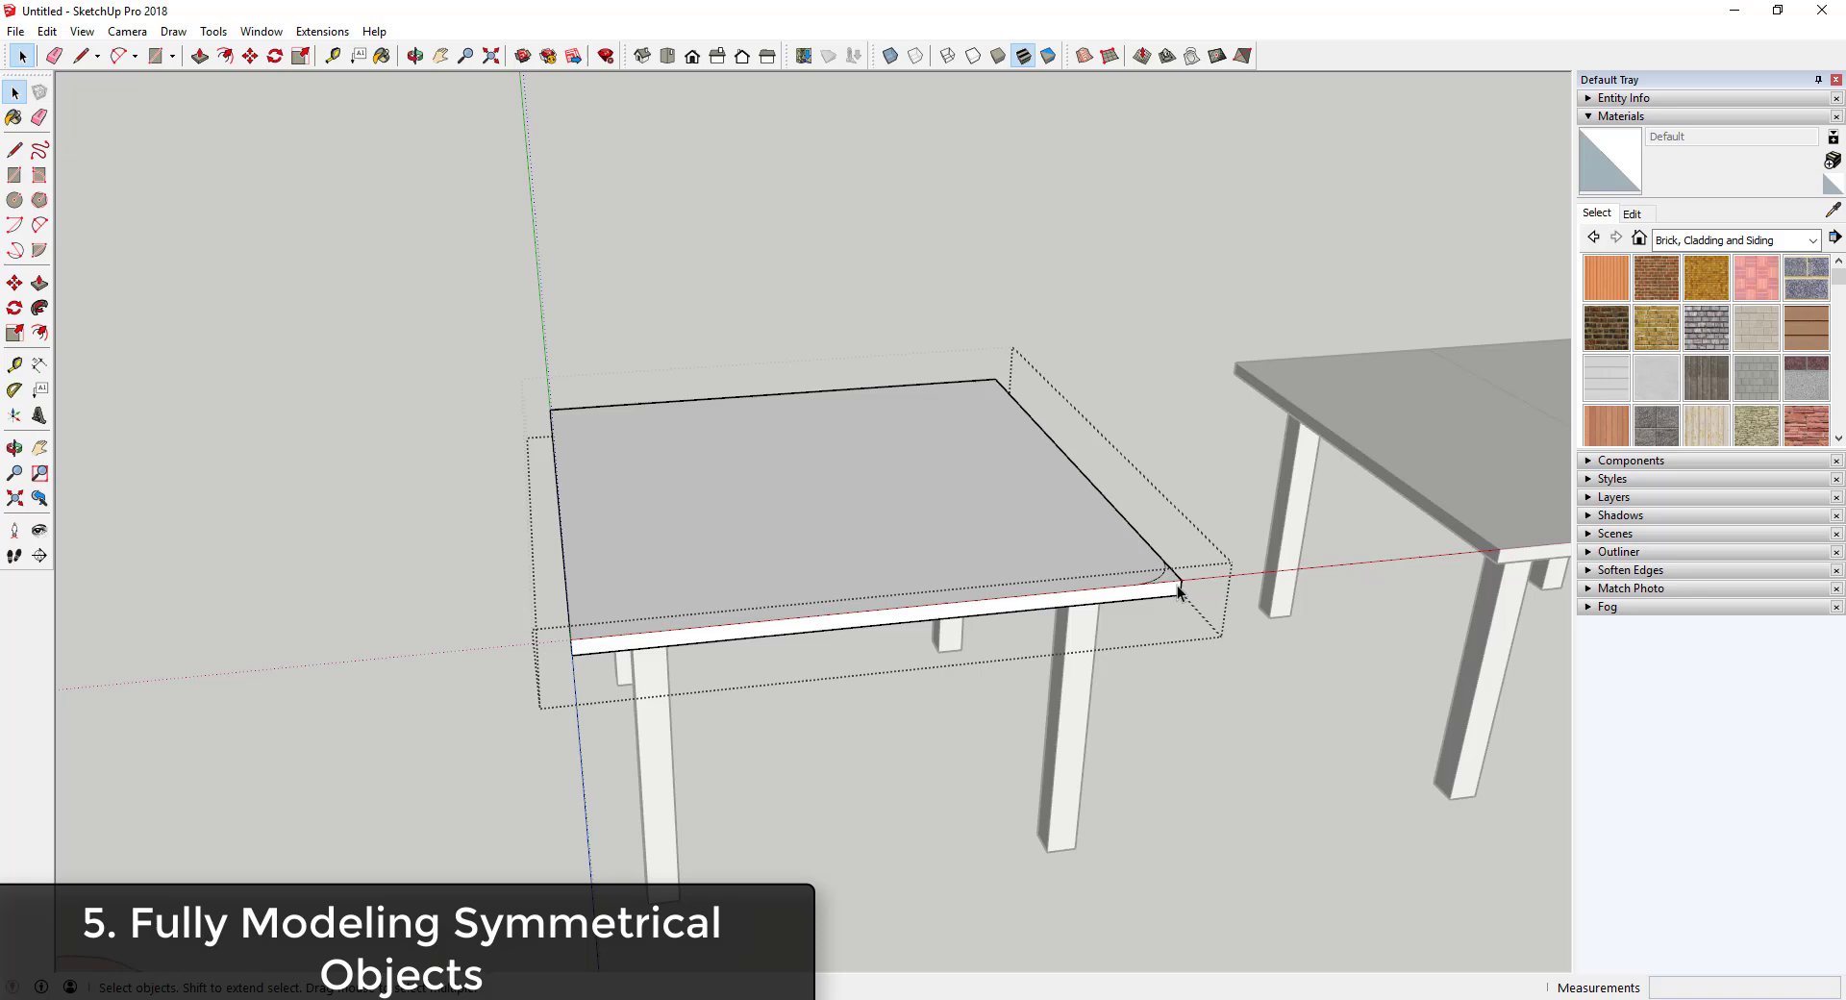
{"action": "key", "text": "p"}
{"action": "double_click", "coordinate": [1167, 589]}
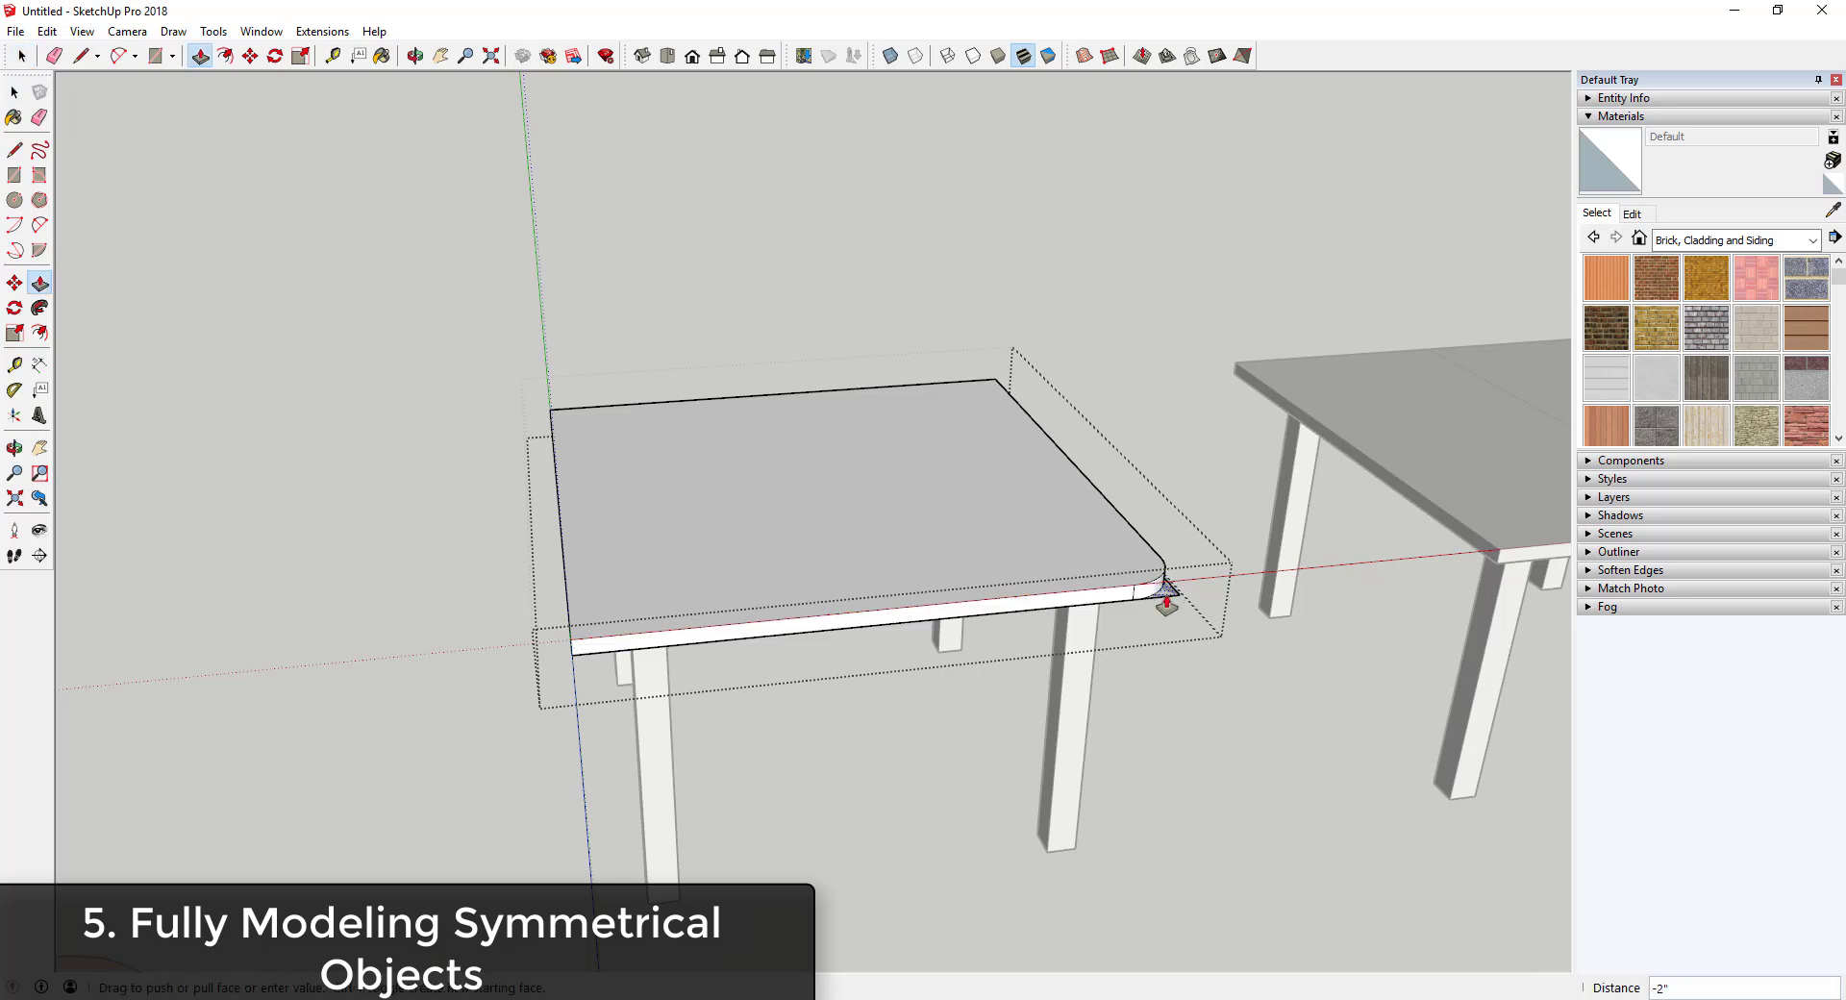
{"action": "key", "text": "space"}
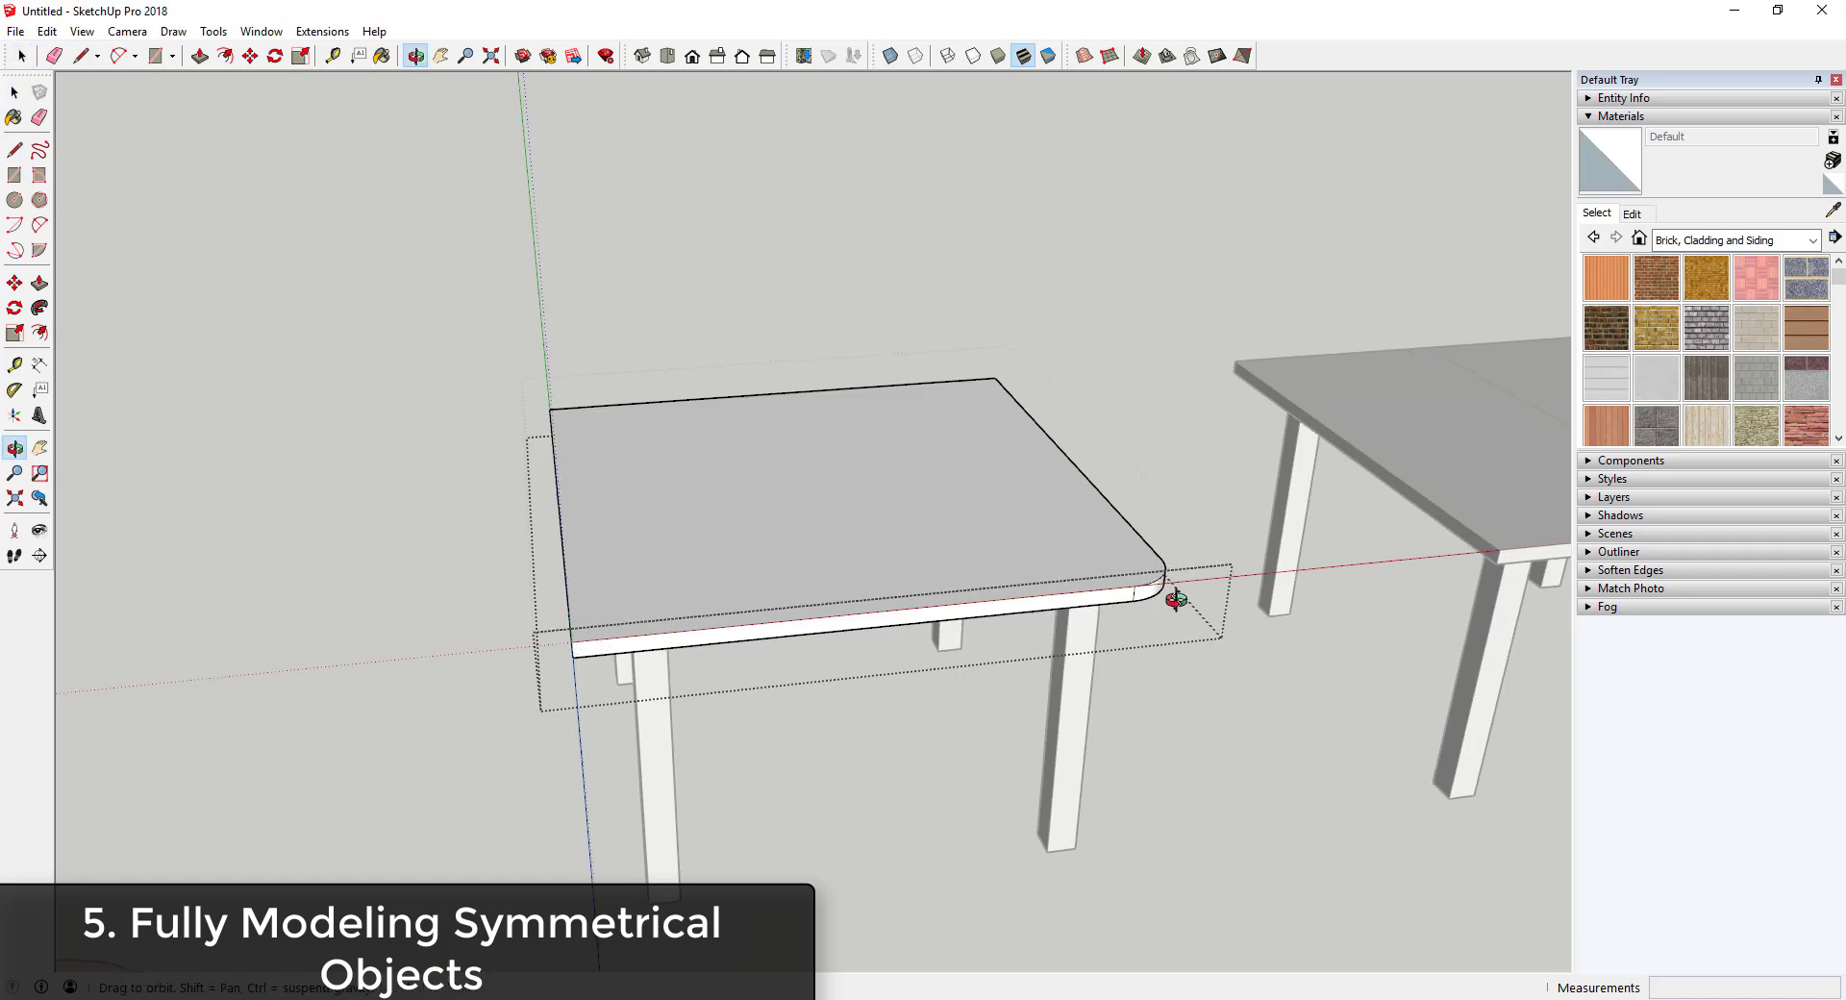
{"action": "middle_click_drag", "start_coordinate": [1175, 602], "coordinate": [1145, 866]}
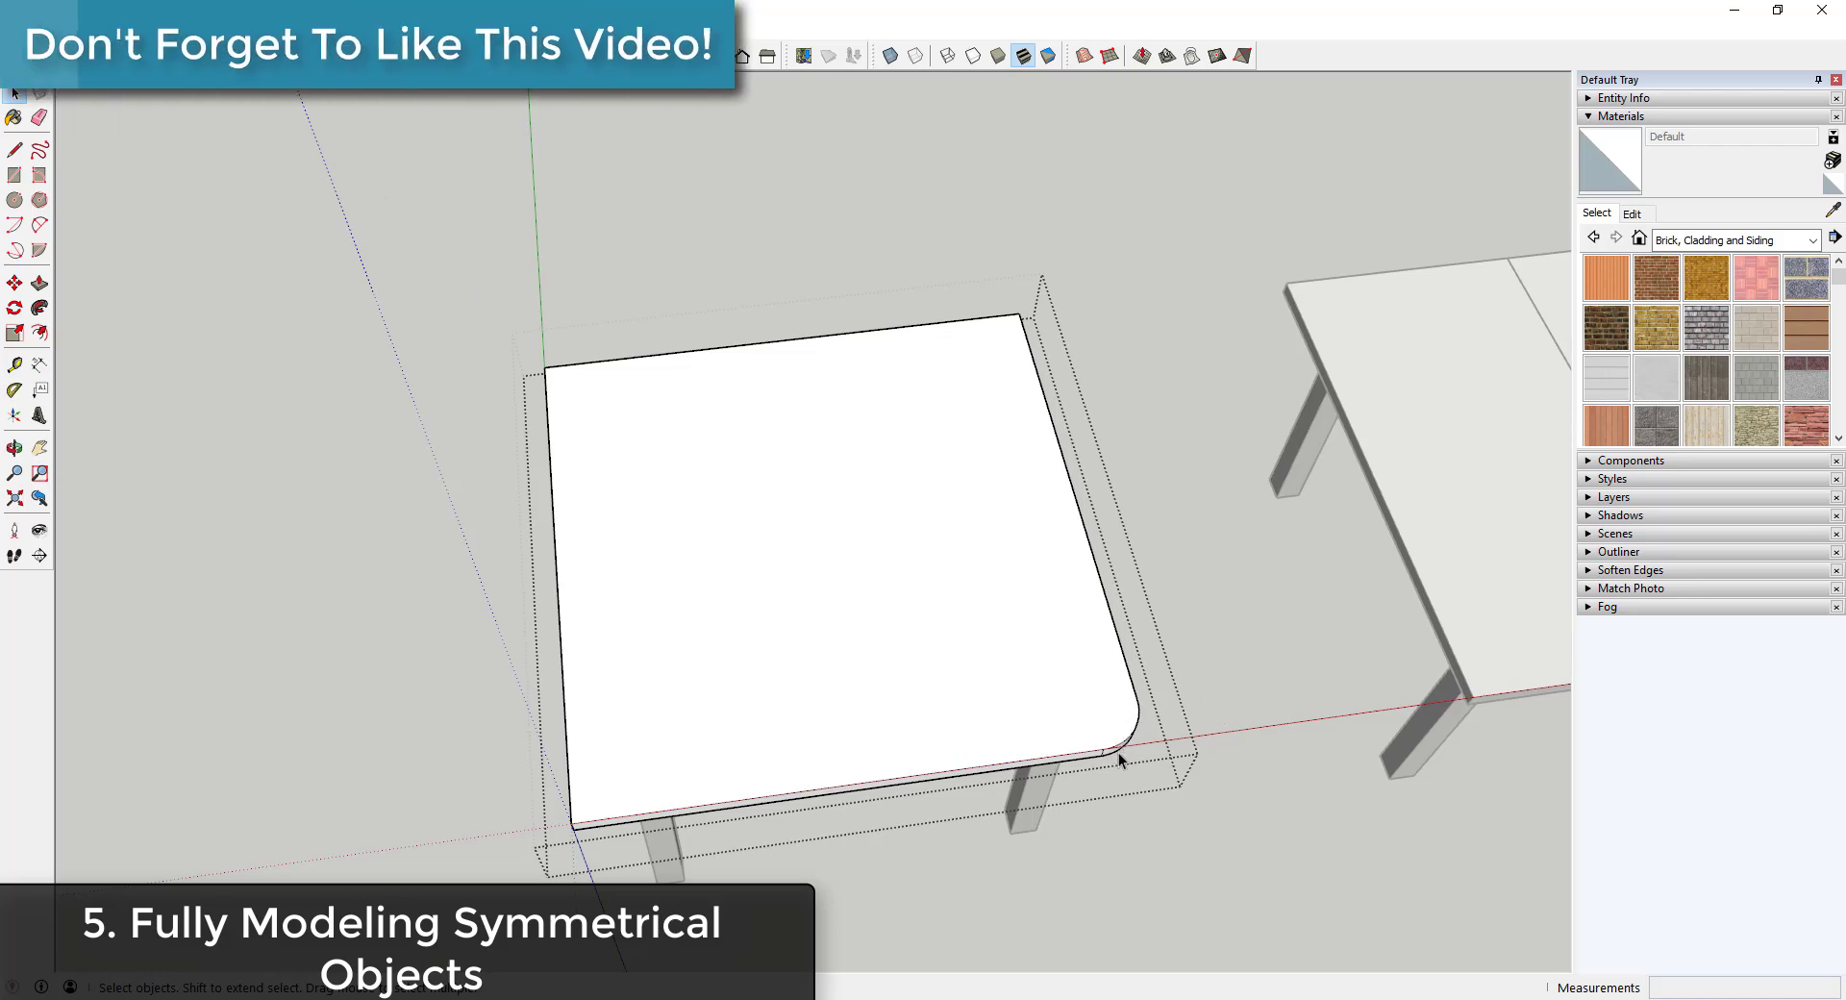
{"action": "middle_click_drag", "start_coordinate": [1117, 752], "coordinate": [1417, 489]}
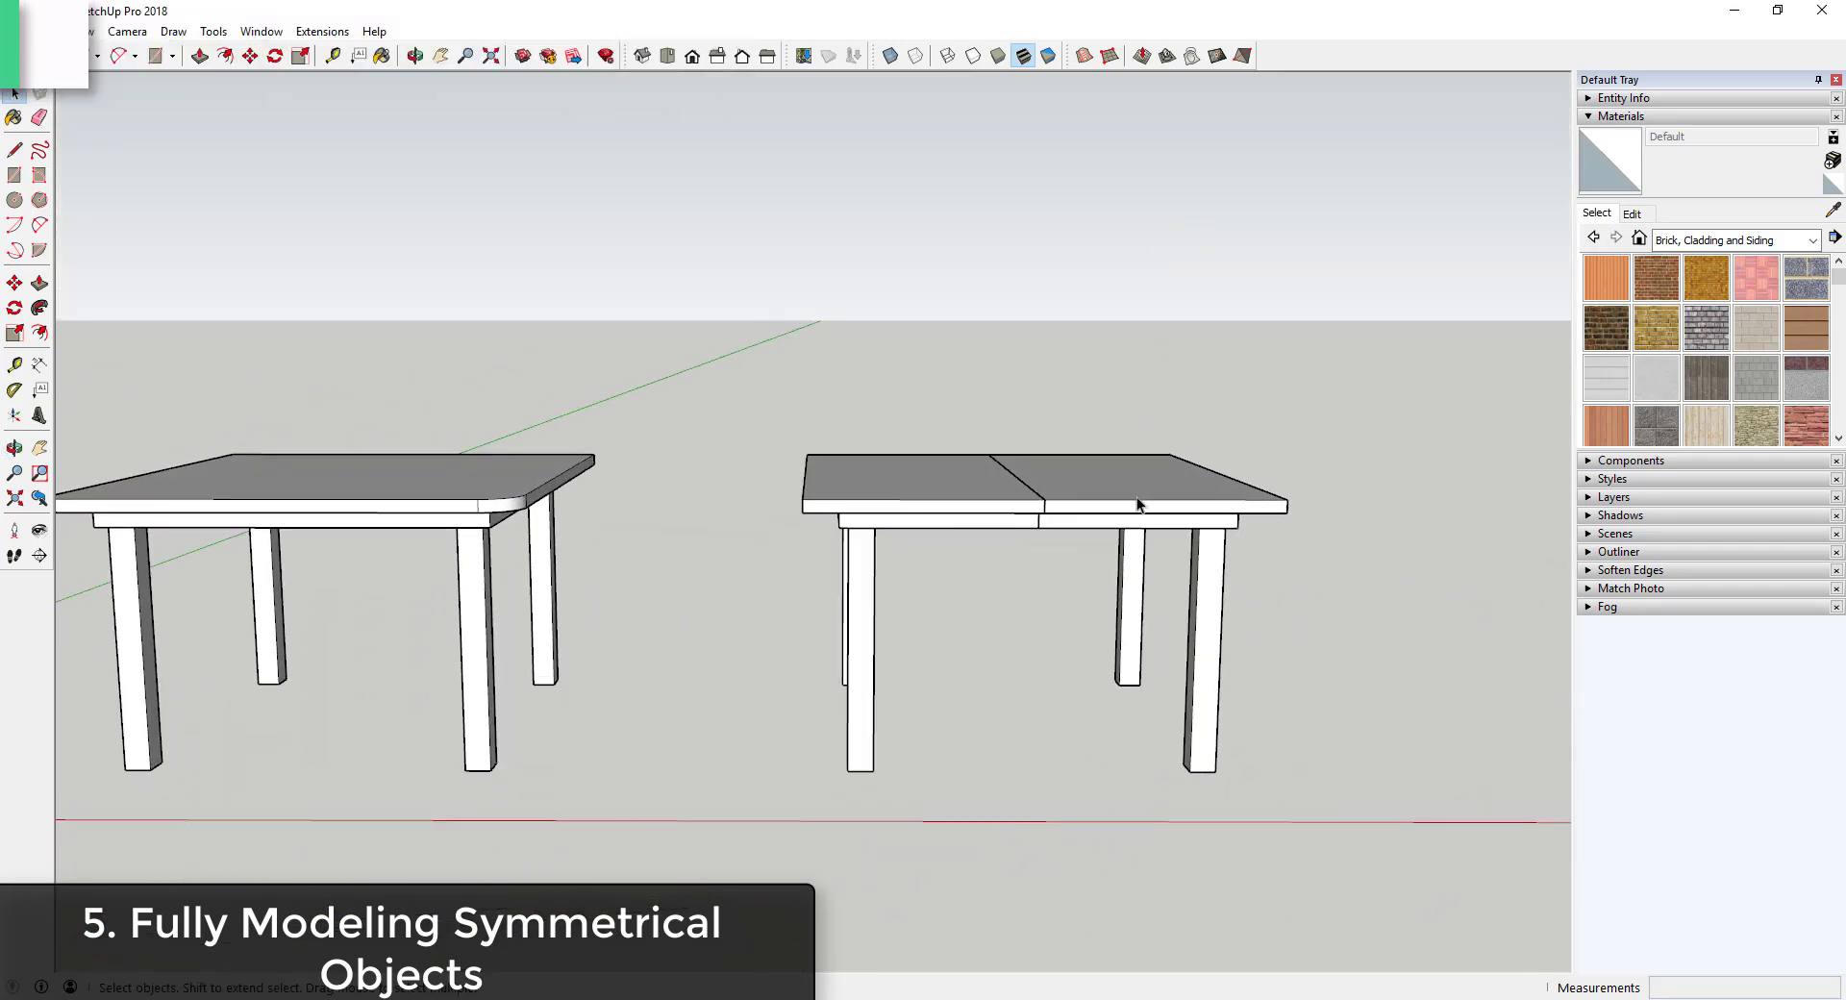
- Open the right table half and draw a fillet arc across its front corner
{"action": "left_click", "coordinate": [1140, 509]}
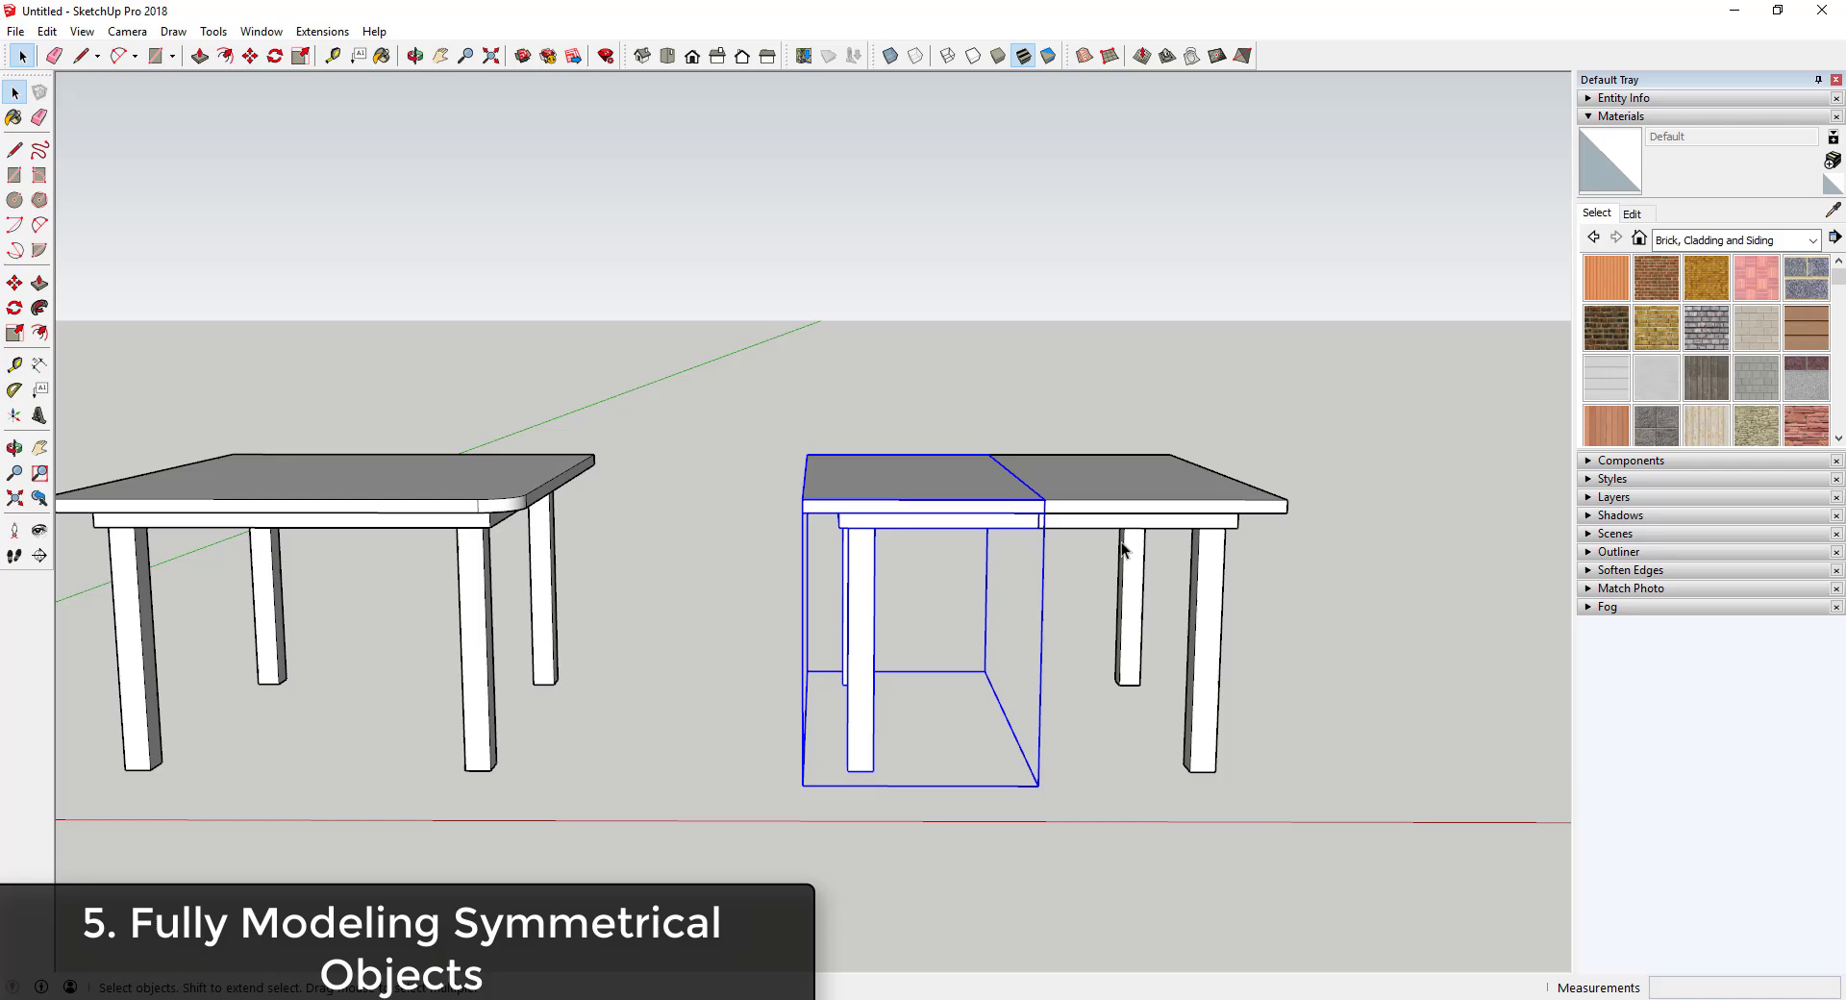
{"action": "middle_click_drag", "start_coordinate": [1122, 548], "coordinate": [1202, 528]}
{"action": "double_click", "coordinate": [1202, 529]}
{"action": "scroll", "coordinate": [1231, 563], "scroll_direction": "up", "scroll_amount": 5}
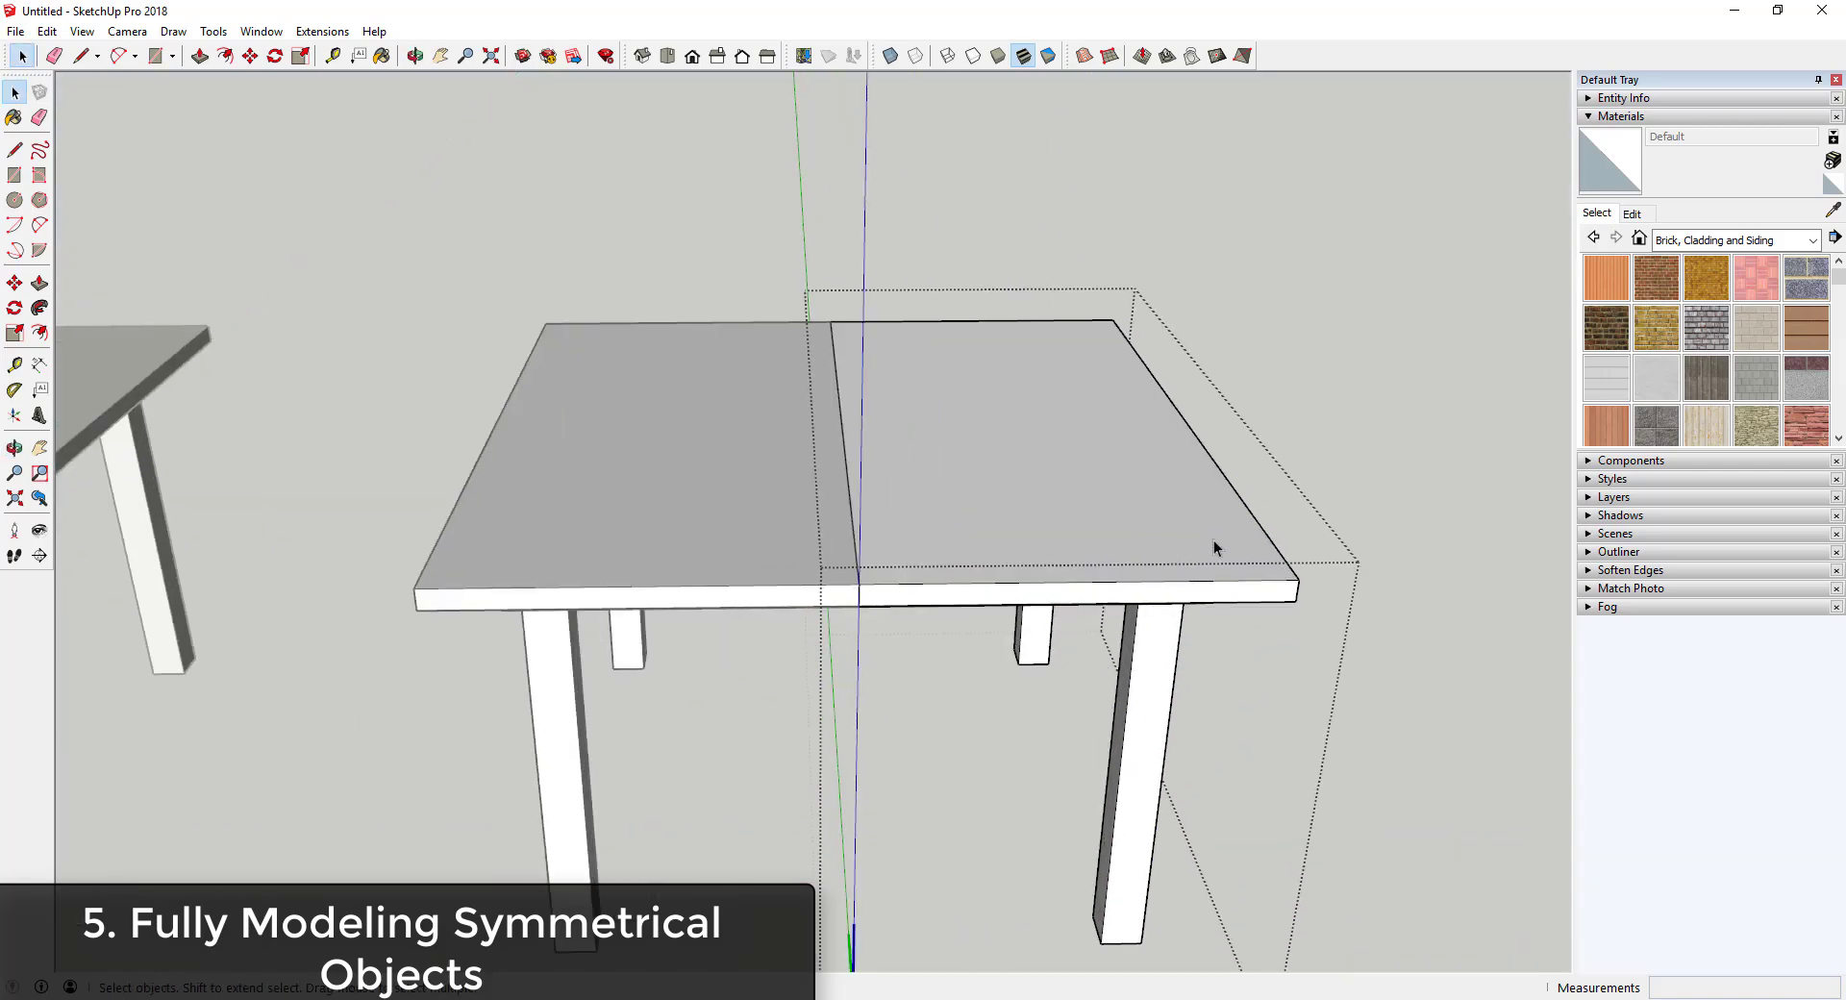
{"action": "key", "text": "a"}
{"action": "left_click", "coordinate": [1250, 580]}
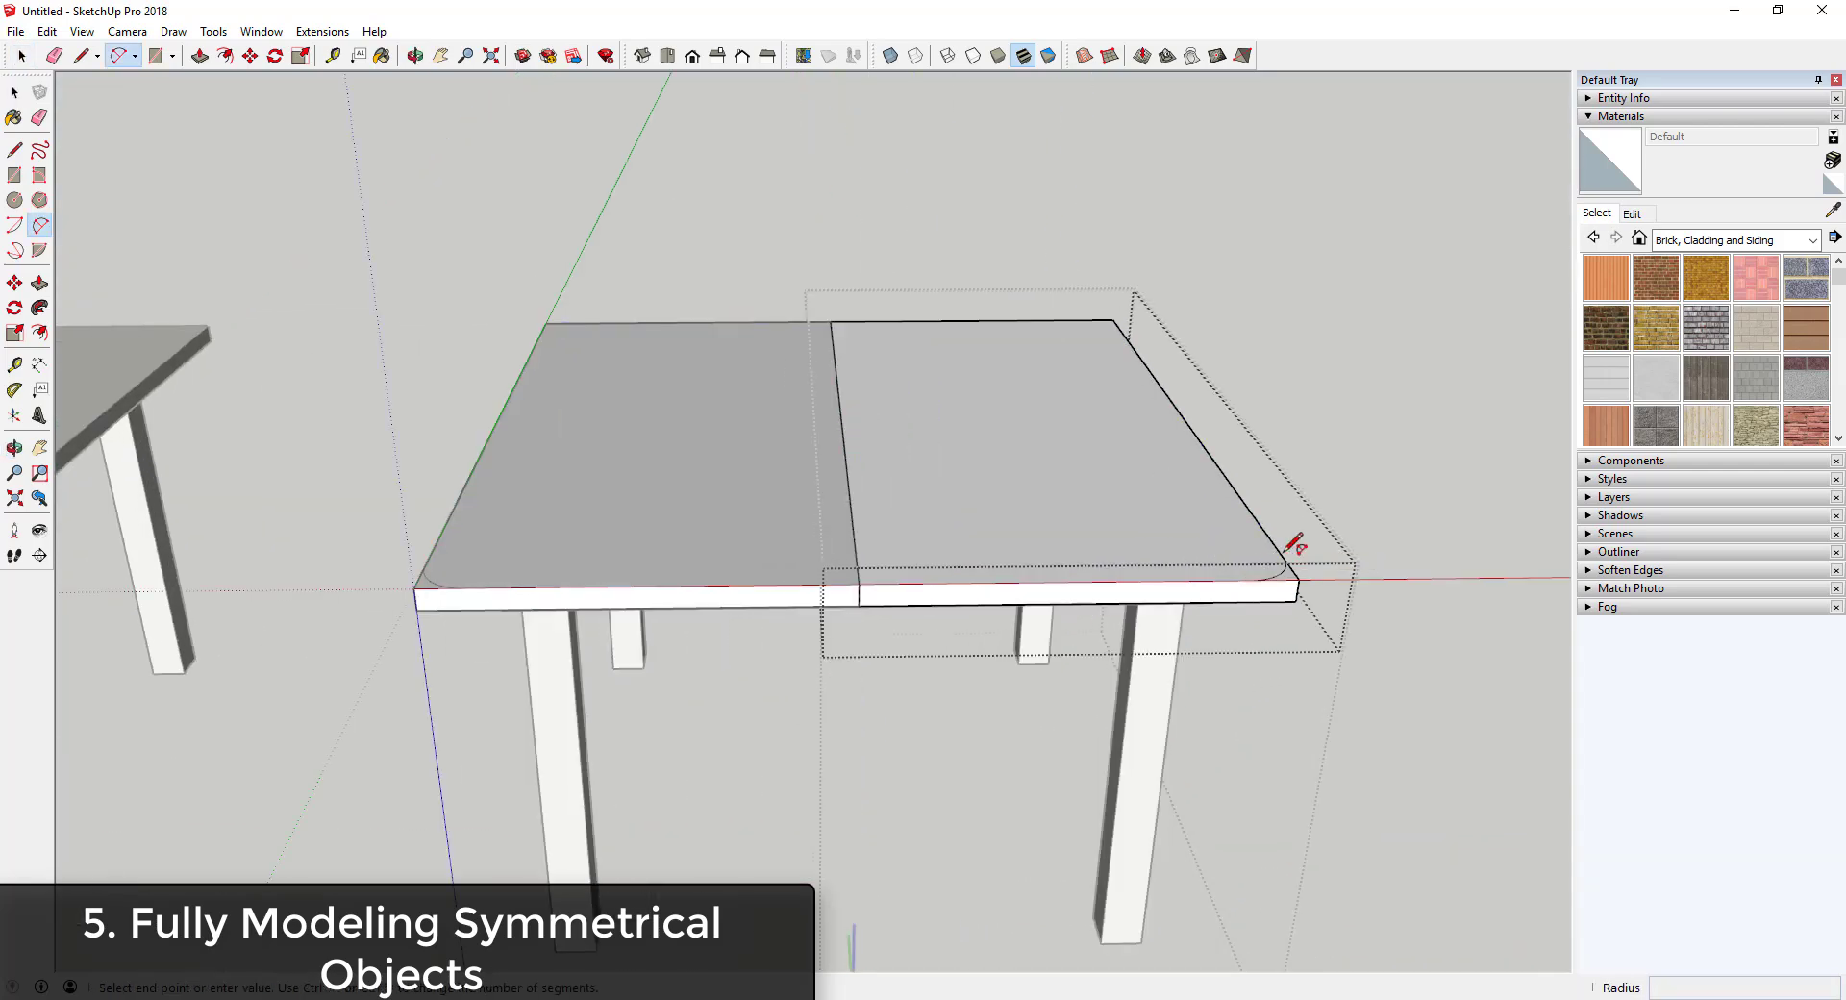
{"action": "left_click", "coordinate": [1293, 553]}
{"action": "key", "text": "space"}
- Push the arc-bounded corner down through the tabletop to round it off
{"action": "key", "text": "p"}
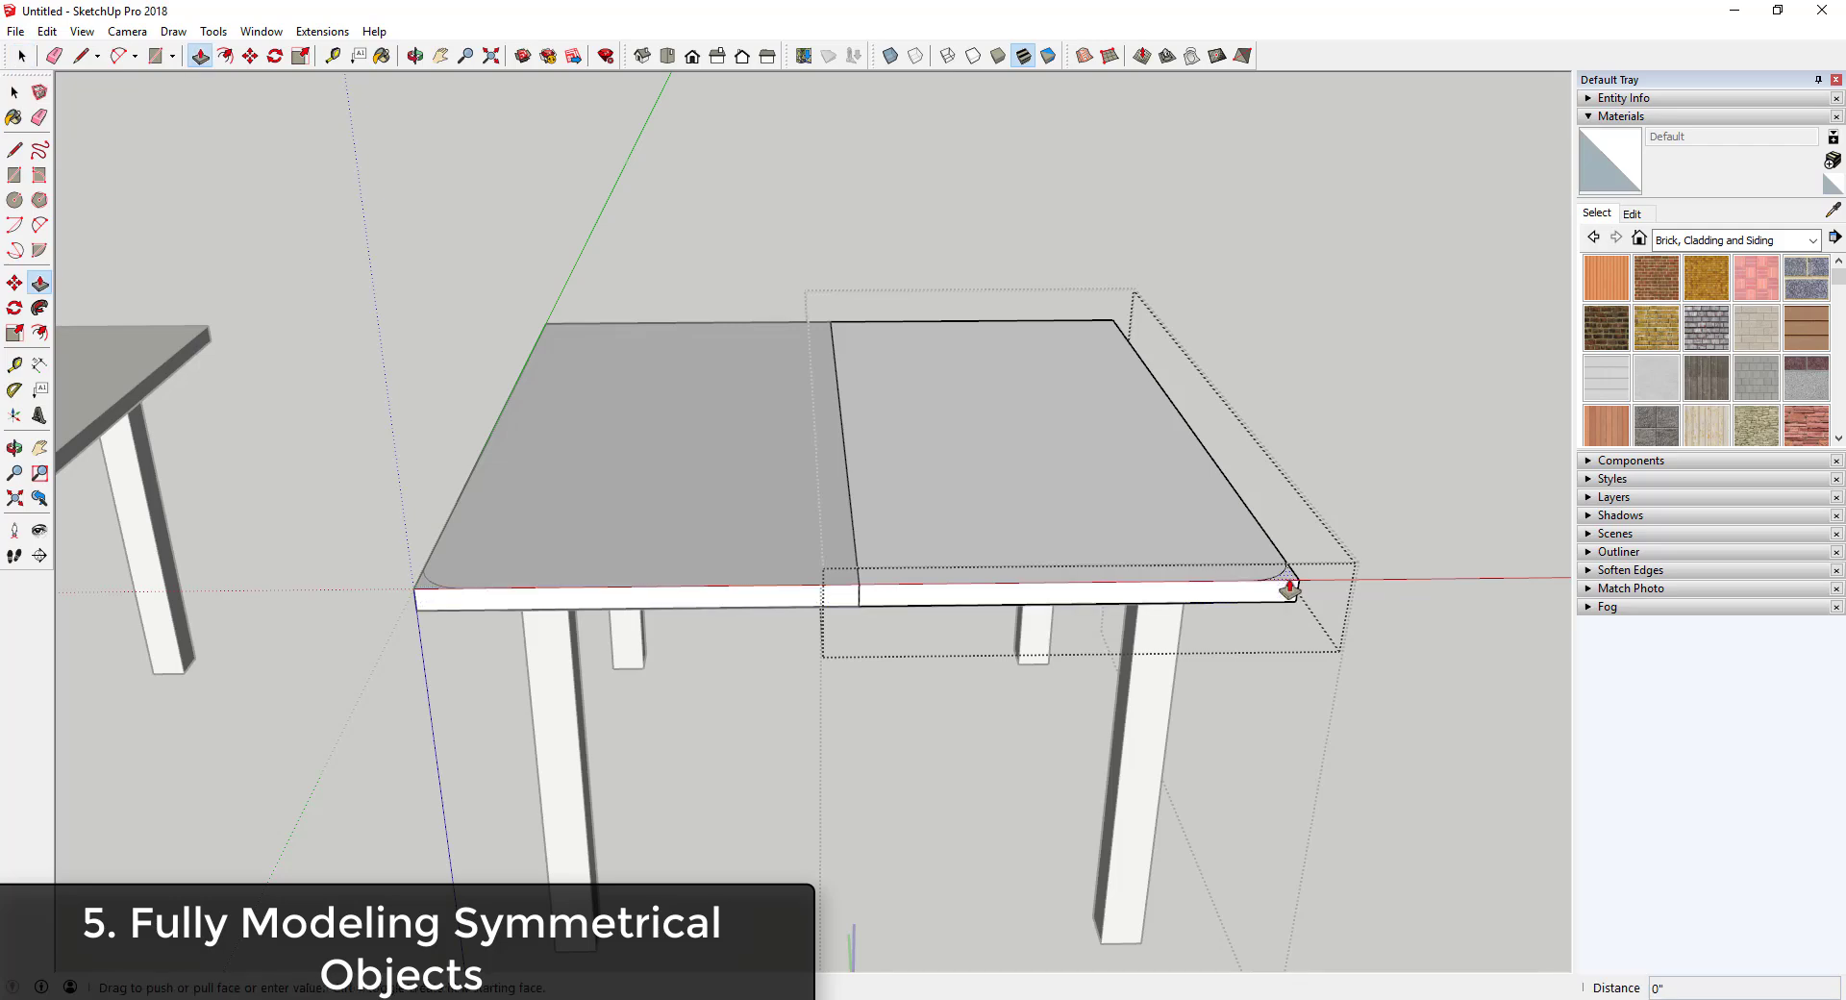
{"action": "left_click", "coordinate": [1290, 588]}
{"action": "left_click", "coordinate": [1278, 609]}
{"action": "key", "text": "space"}
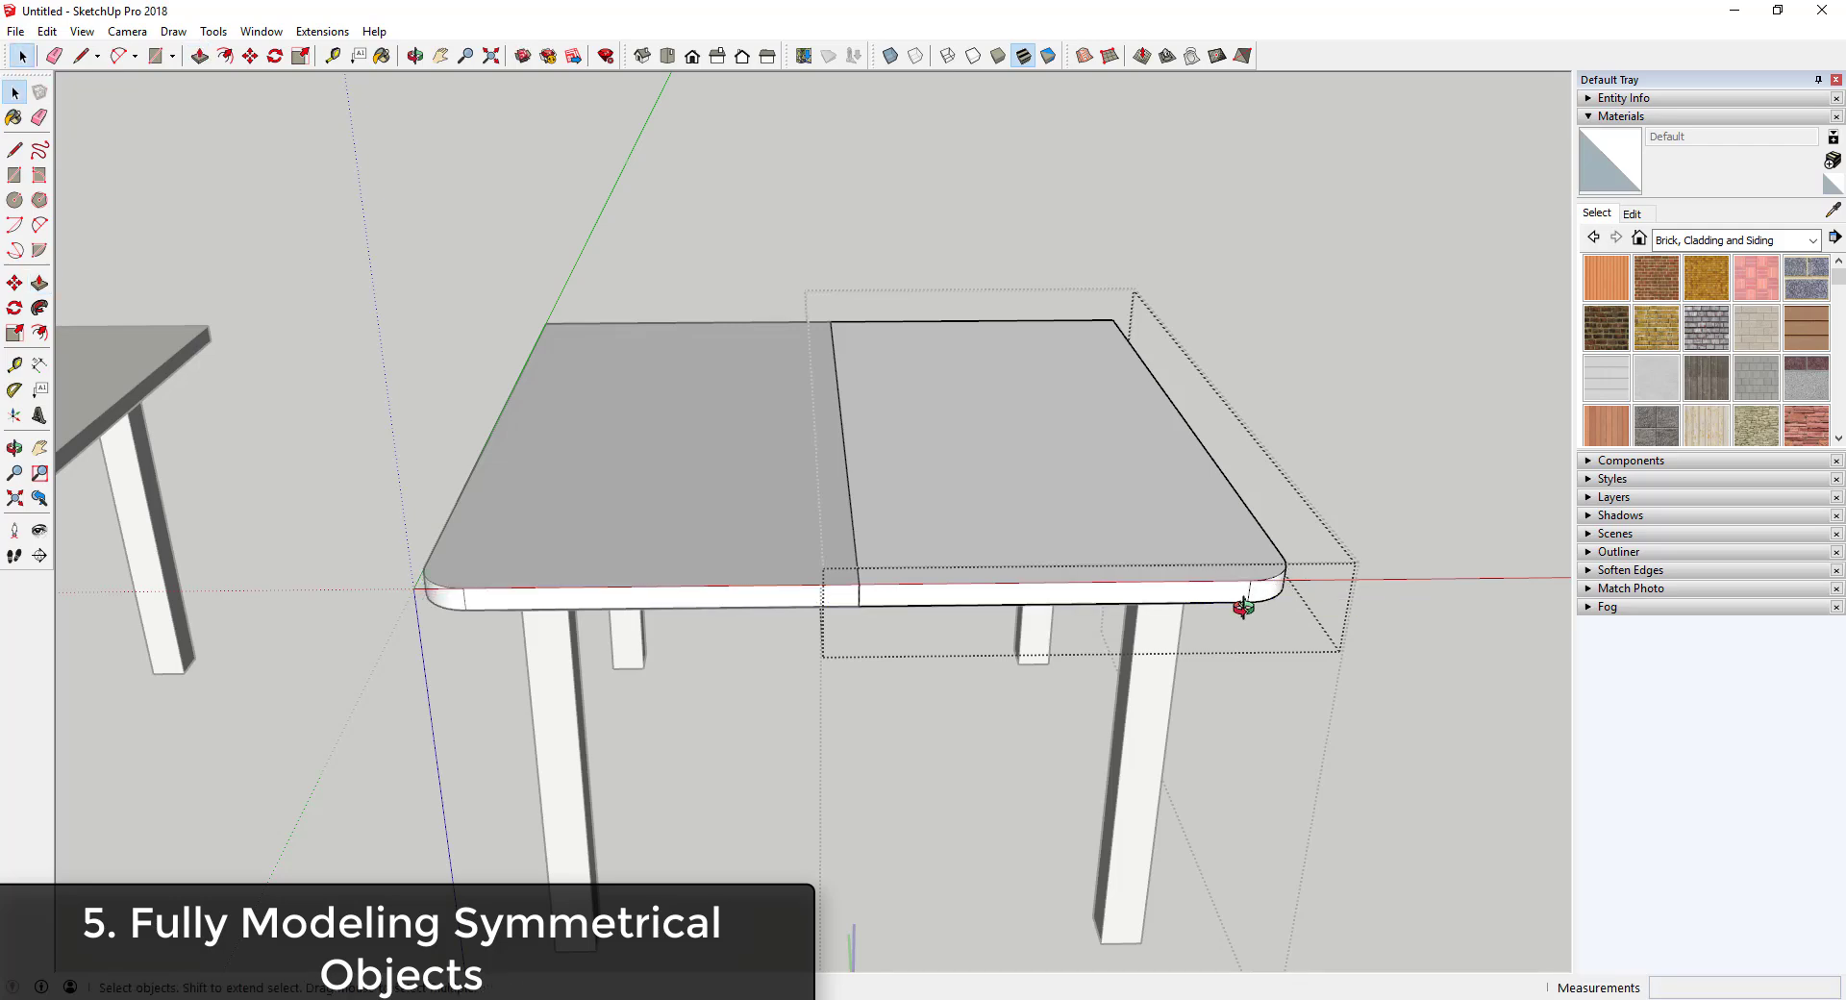
{"action": "middle_click_drag", "start_coordinate": [1244, 606], "coordinate": [1233, 685]}
- Exit the component and select each half to check the mirrored rounded corners
{"action": "left_click", "coordinate": [1412, 764]}
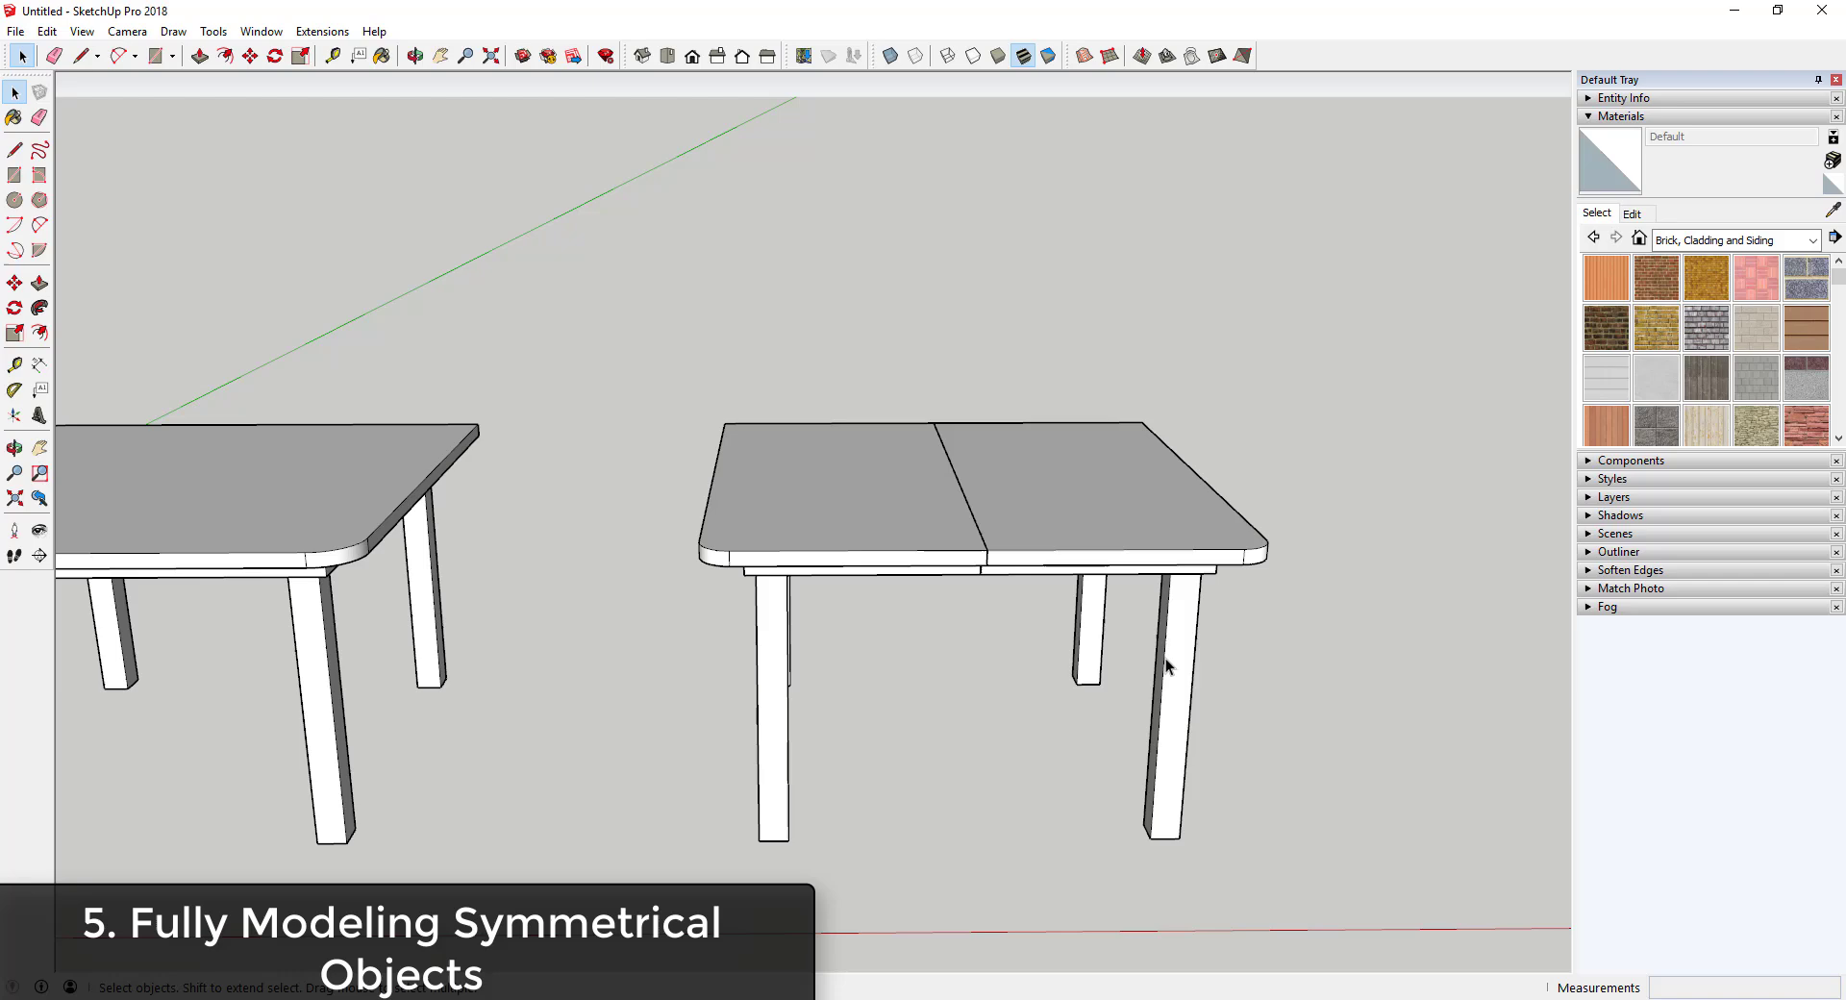
{"action": "left_click", "coordinate": [1166, 658]}
{"action": "left_click", "coordinate": [764, 644]}
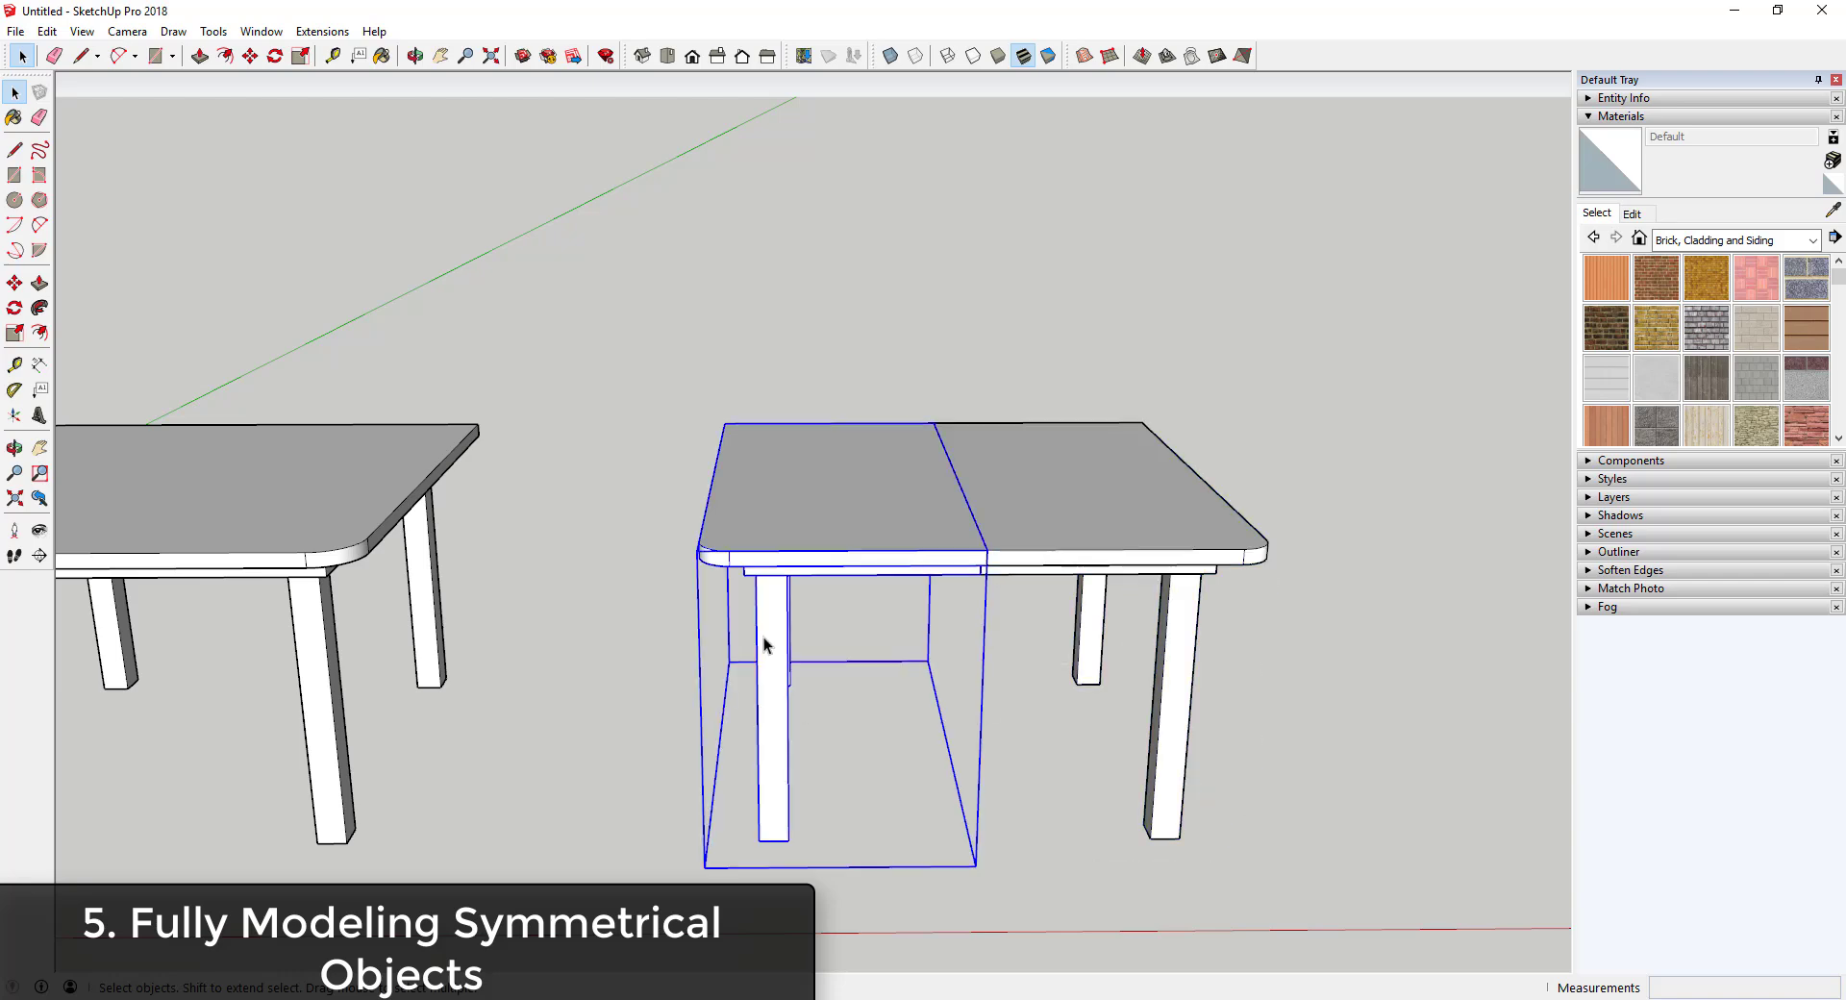
{"action": "middle_click_drag", "start_coordinate": [950, 550], "coordinate": [972, 709]}
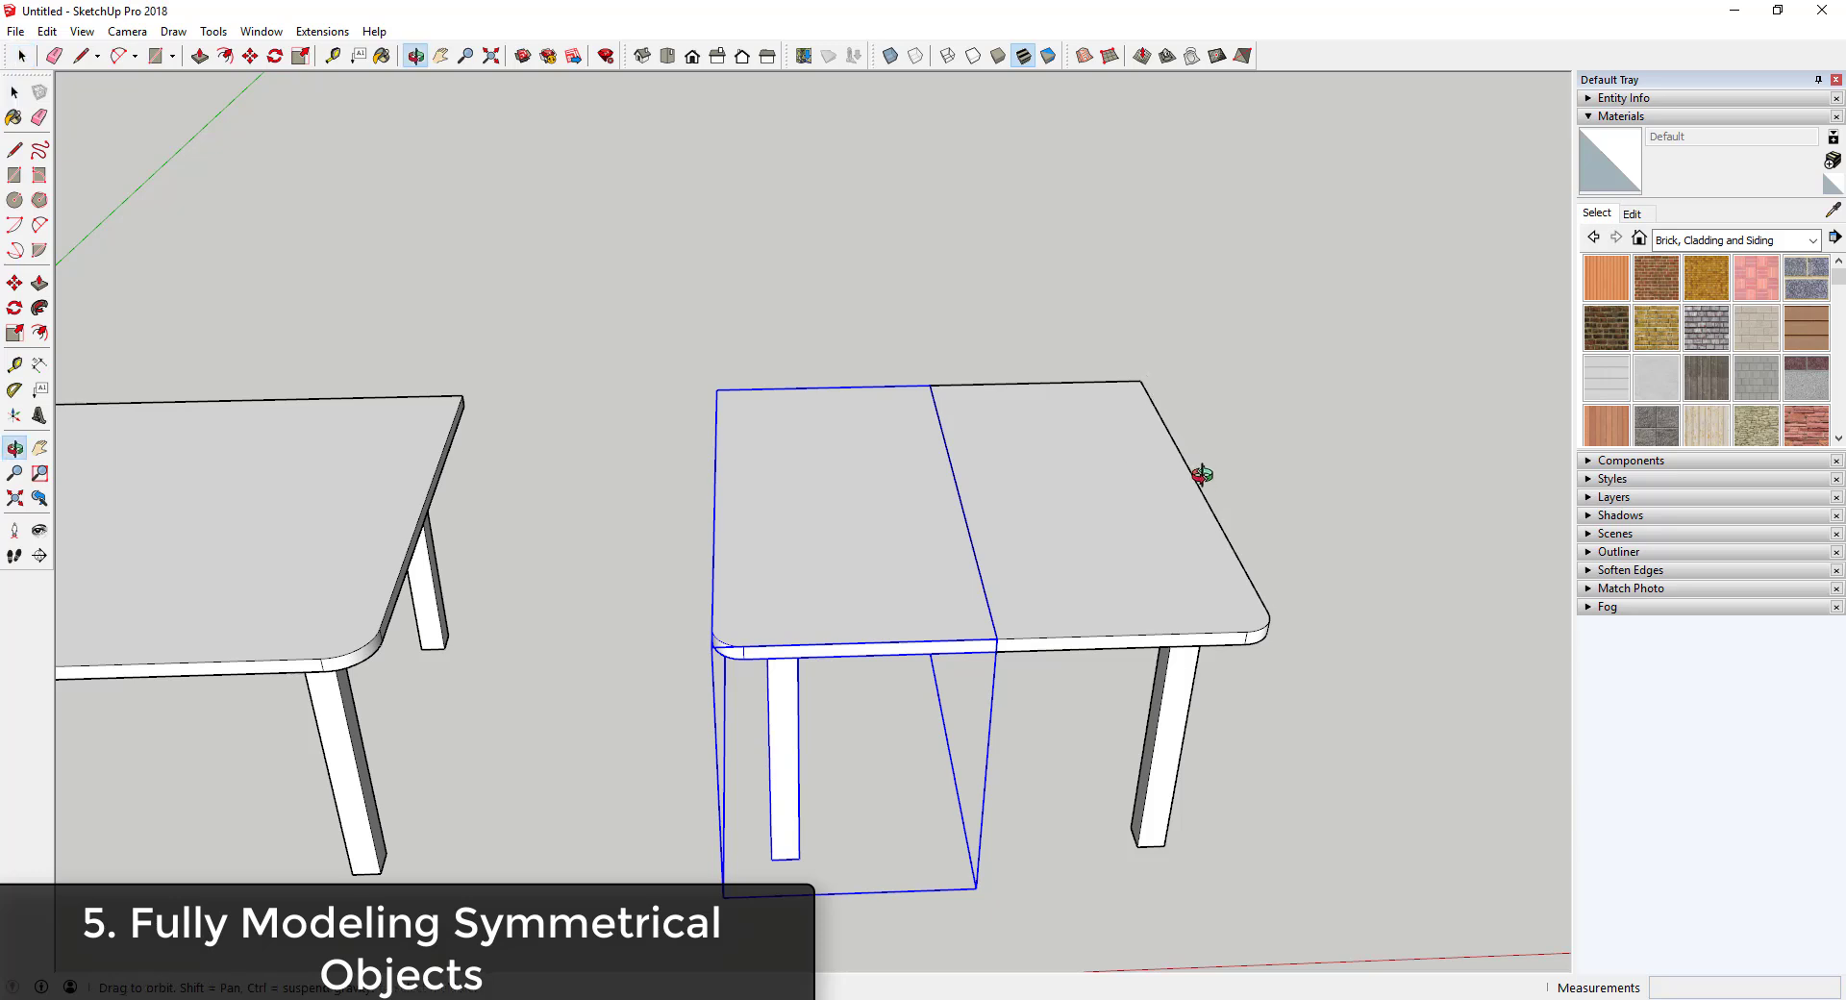
{"action": "middle_click_drag", "start_coordinate": [1199, 478], "coordinate": [1270, 618]}
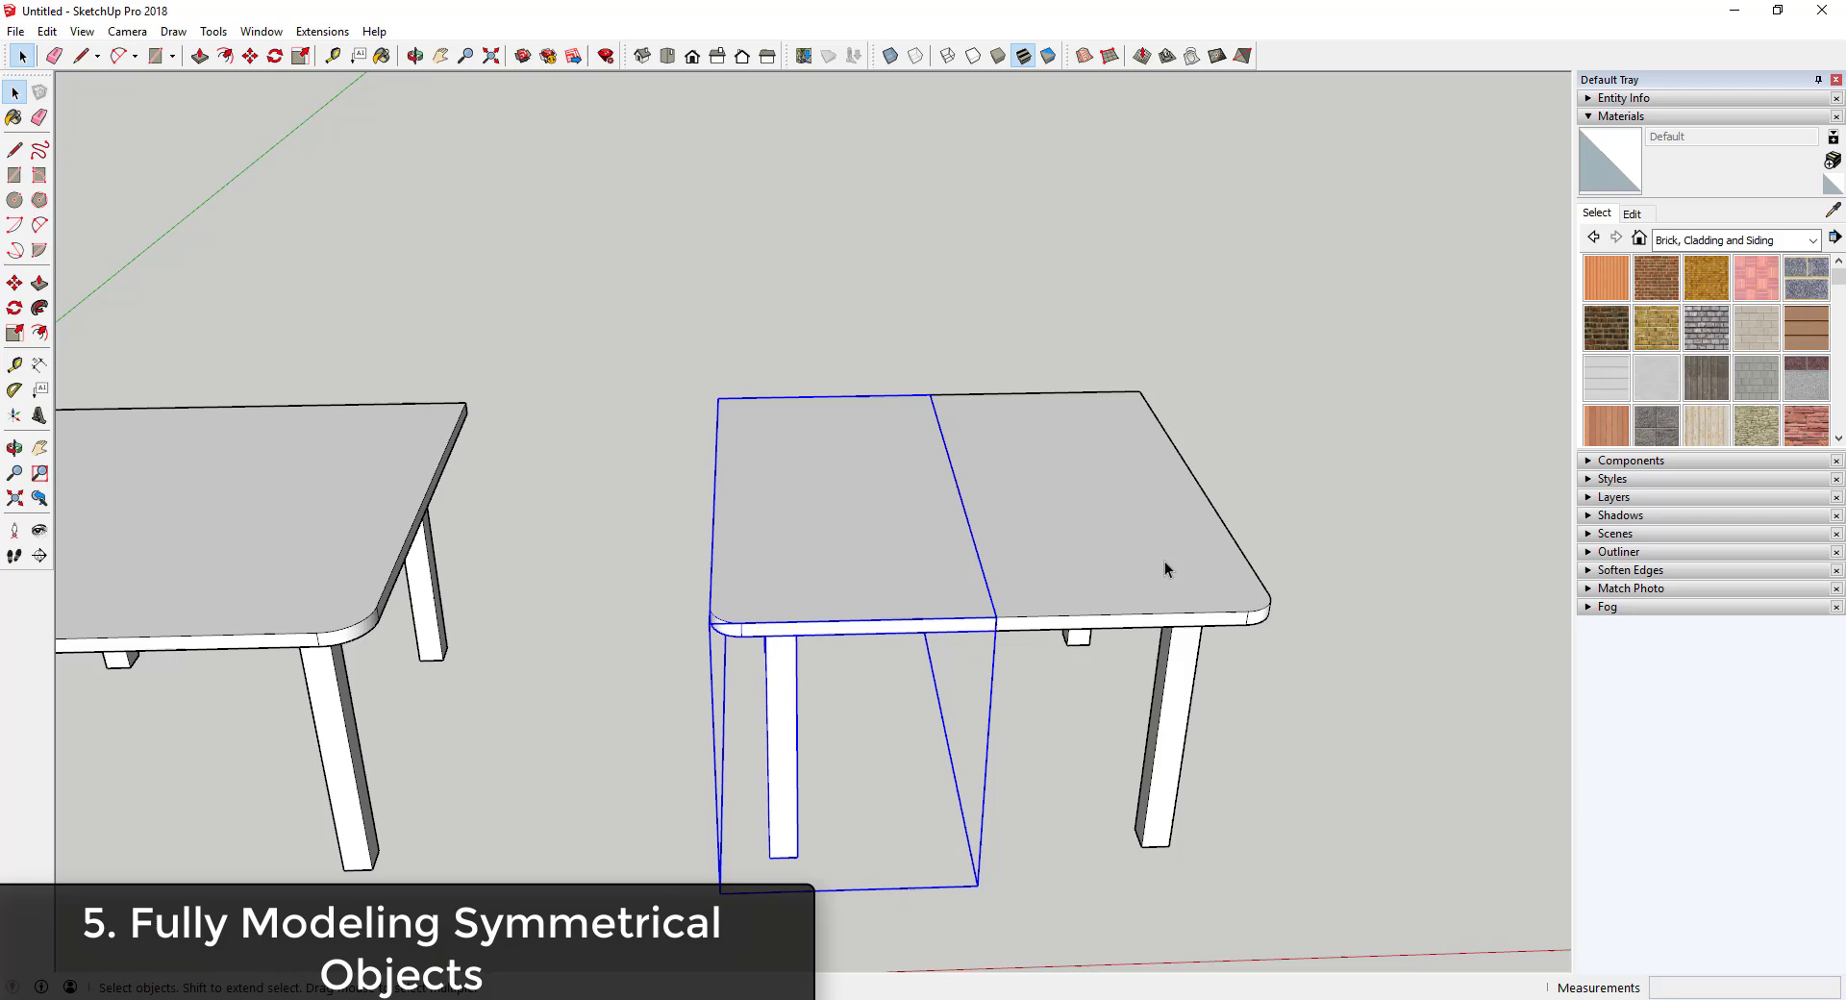
- Erase the left table half and copy the right half out to the left
{"action": "key", "text": "e"}
{"action": "left_click", "coordinate": [936, 608]}
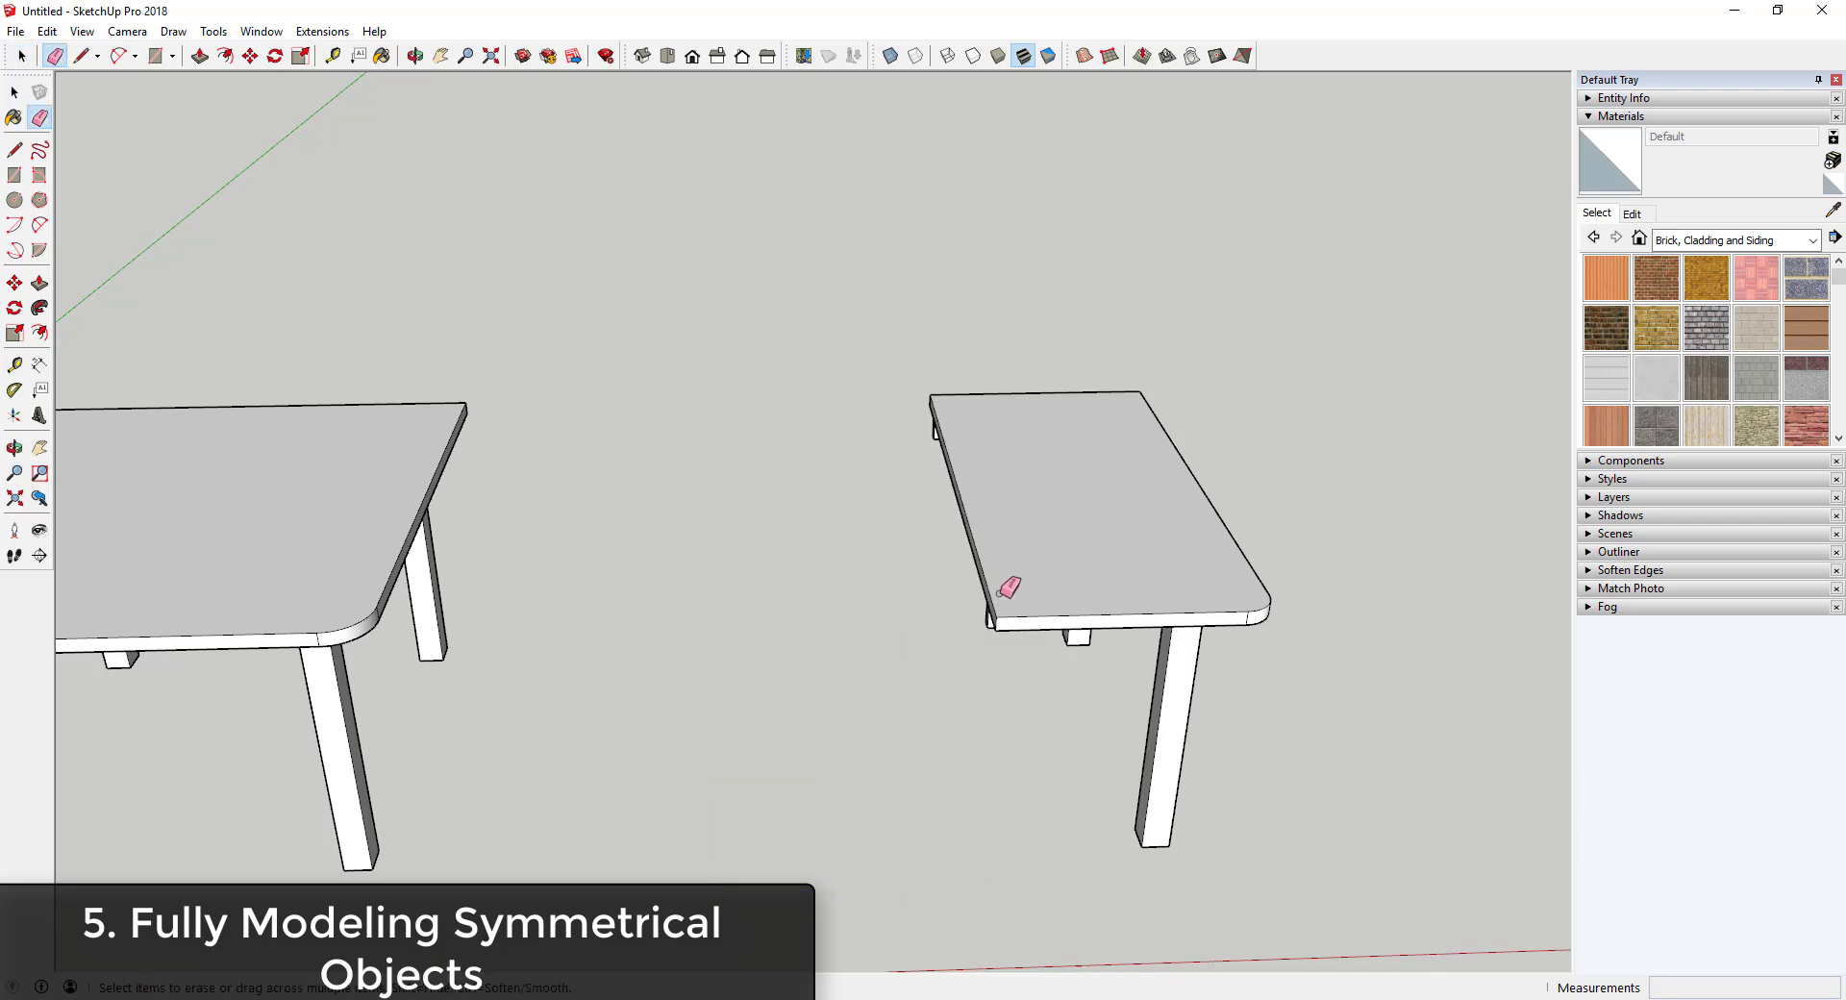
{"action": "key", "text": "space"}
{"action": "left_click", "coordinate": [1054, 573]}
{"action": "key", "text": "m"}
{"action": "key", "text": "ctrl"}
{"action": "left_click", "coordinate": [991, 620]}
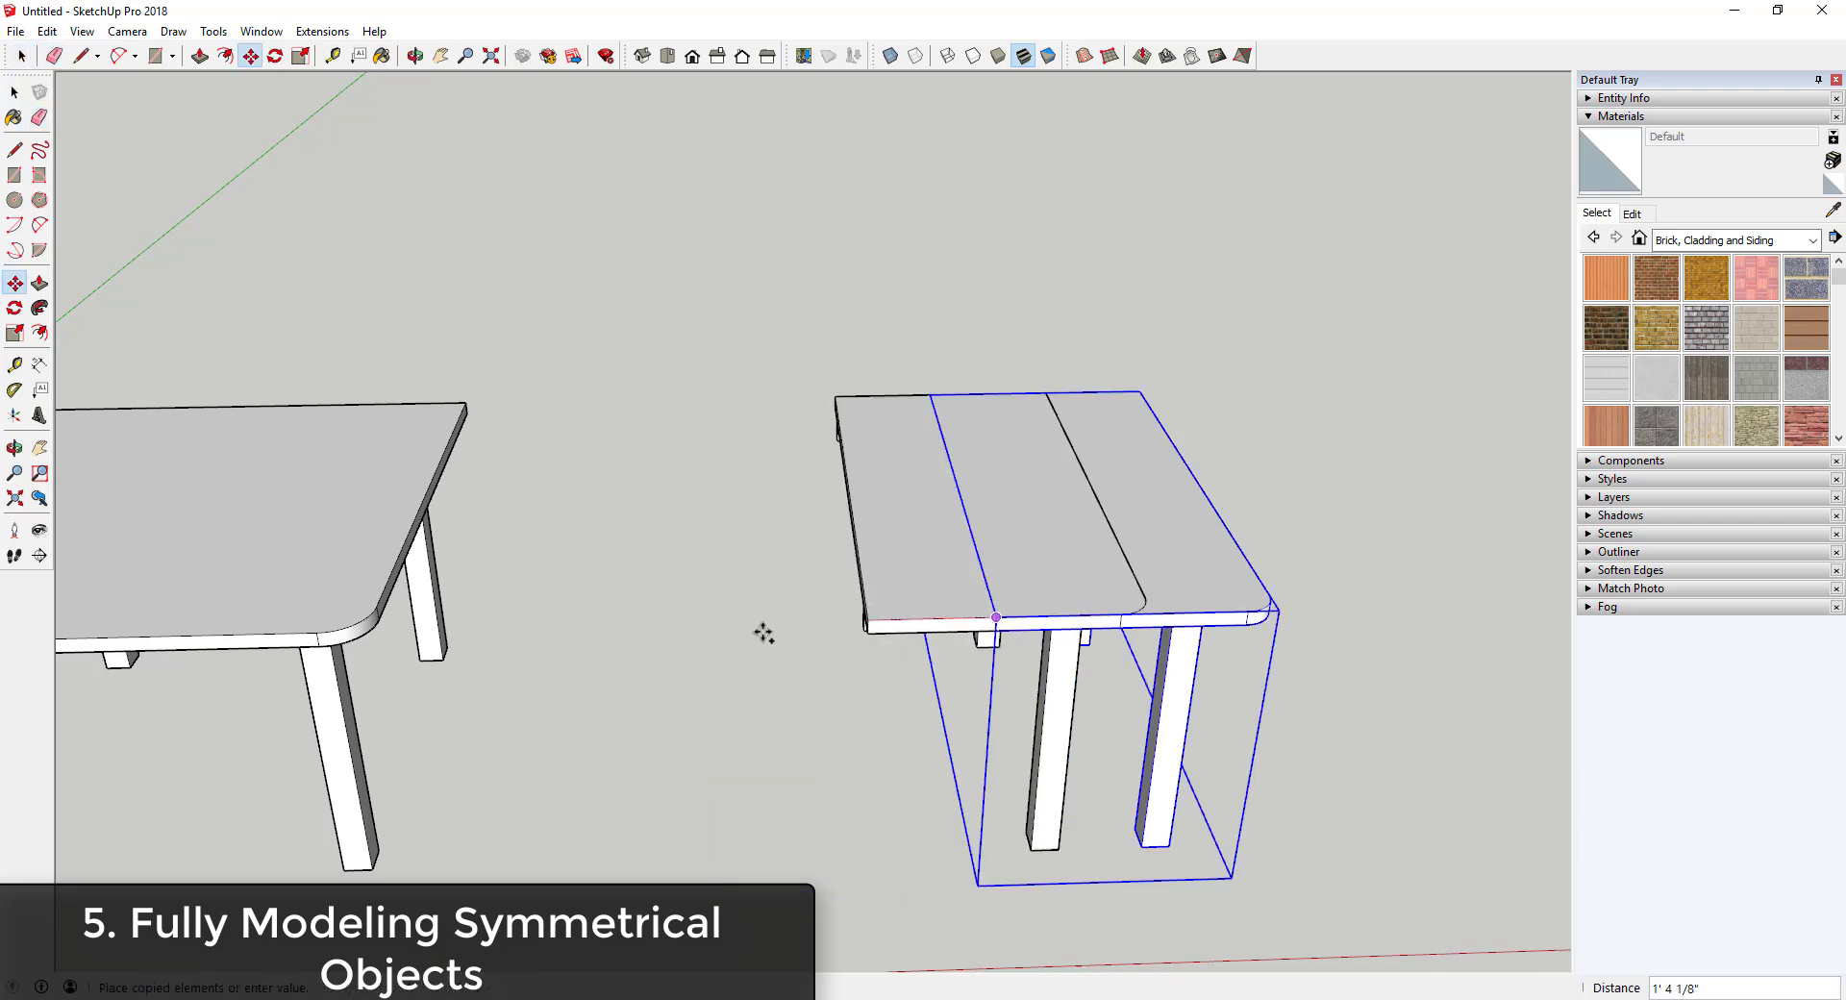
{"action": "left_click", "coordinate": [604, 626]}
- Mirror the copy with a -1 scale and snap it against the right half's corner
{"action": "key", "text": "s"}
{"action": "middle_click_drag", "start_coordinate": [884, 596], "coordinate": [898, 548]}
{"action": "left_click_drag", "start_coordinate": [898, 548], "coordinate": [630, 626]}
{"action": "key", "text": "m"}
{"action": "left_click", "coordinate": [899, 564]}
{"action": "left_click", "coordinate": [993, 575]}
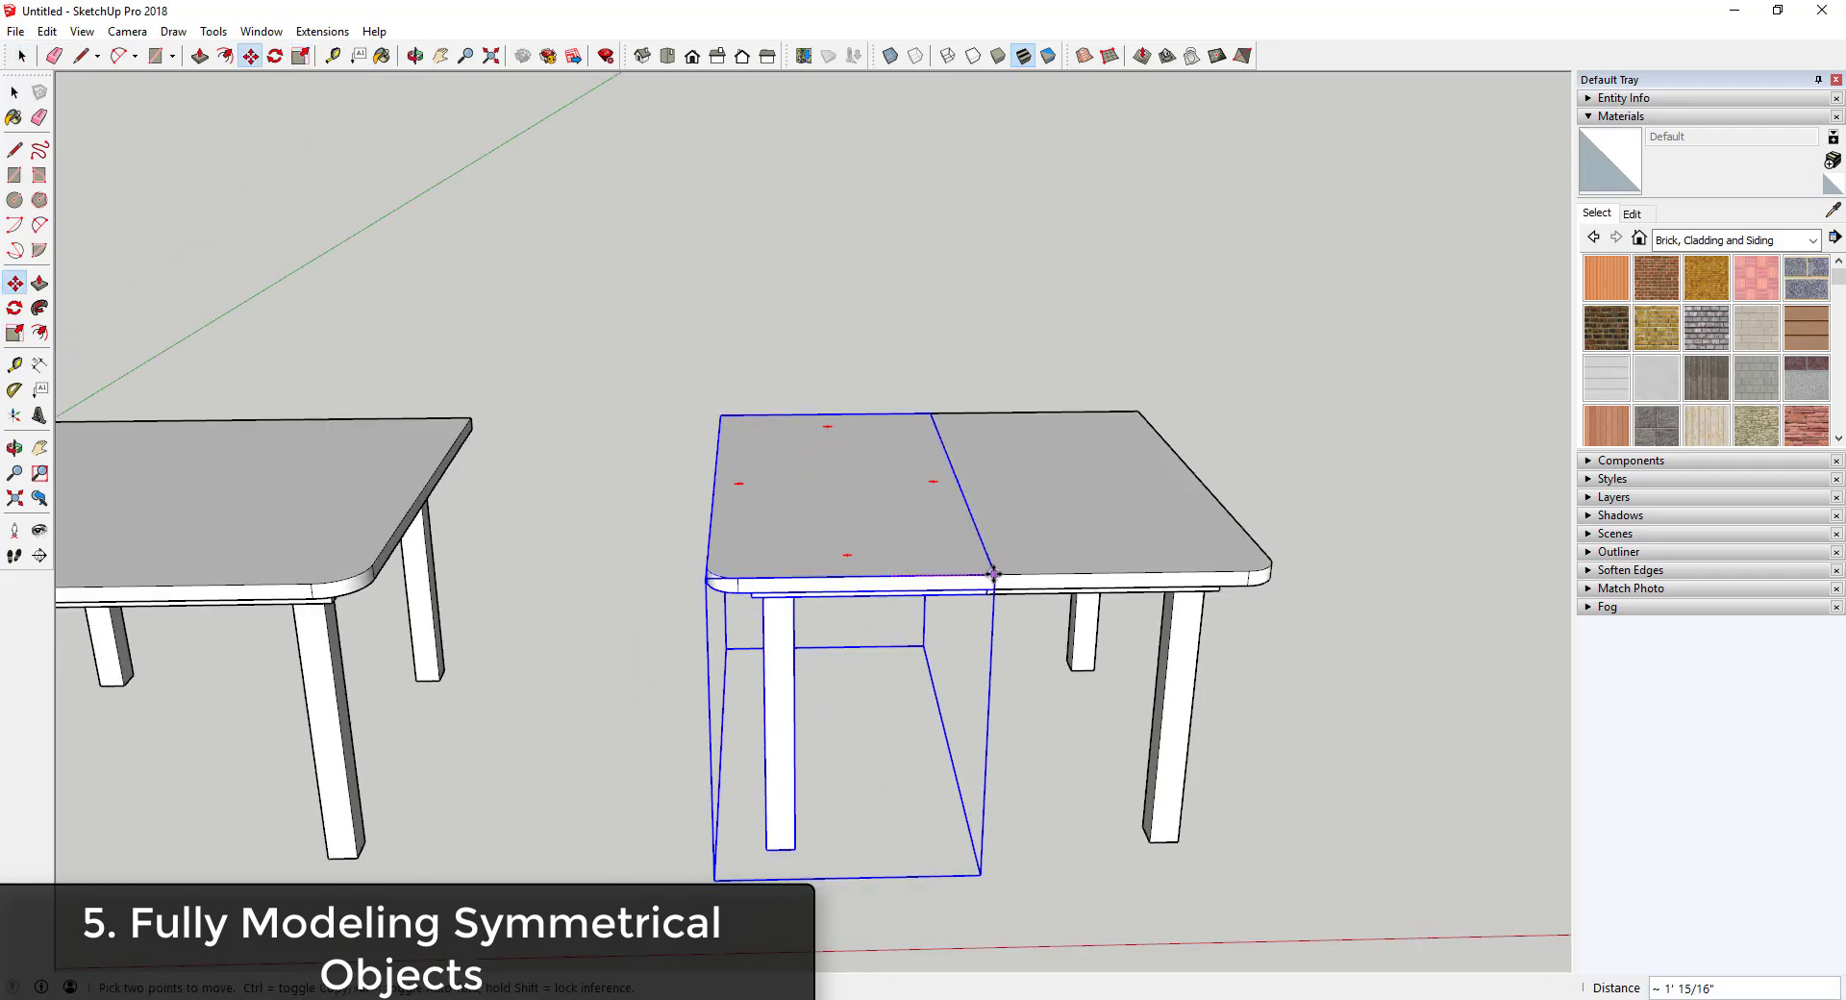
{"action": "middle_click_drag", "start_coordinate": [1030, 575], "coordinate": [1137, 617]}
{"action": "key", "text": "space"}
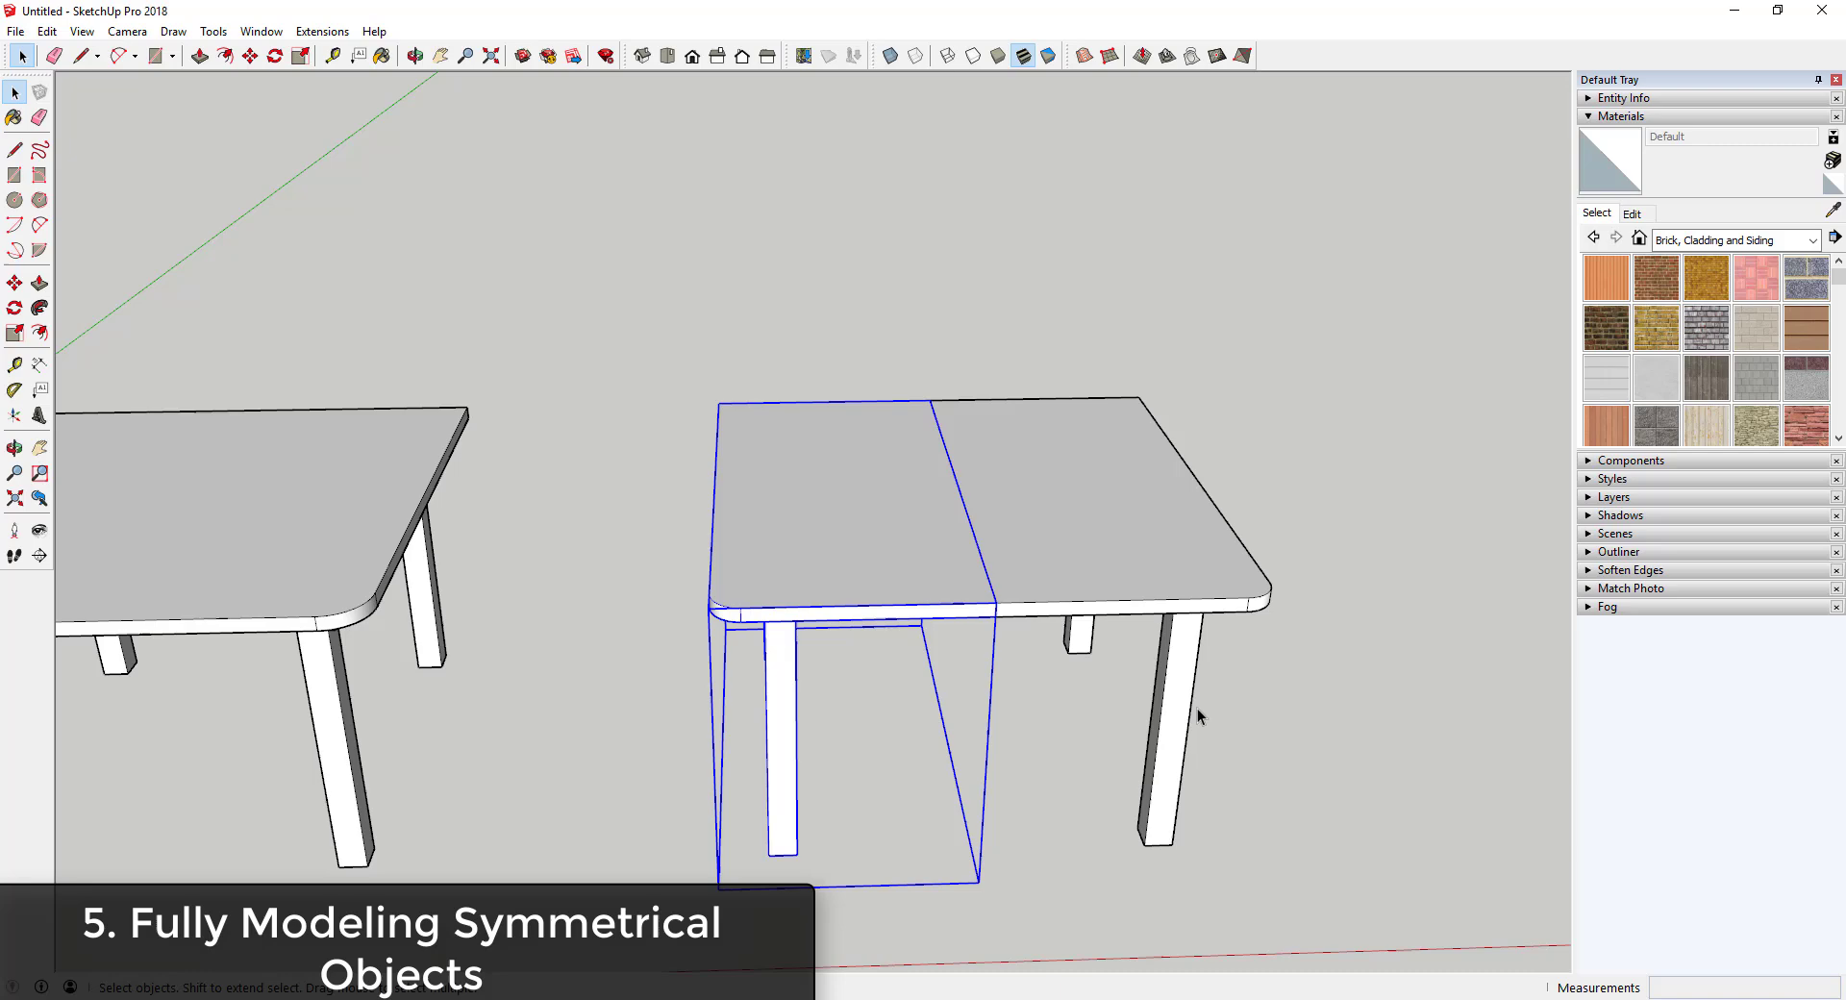
{"action": "scroll", "coordinate": [1141, 562], "scroll_direction": "down", "scroll_amount": 3}
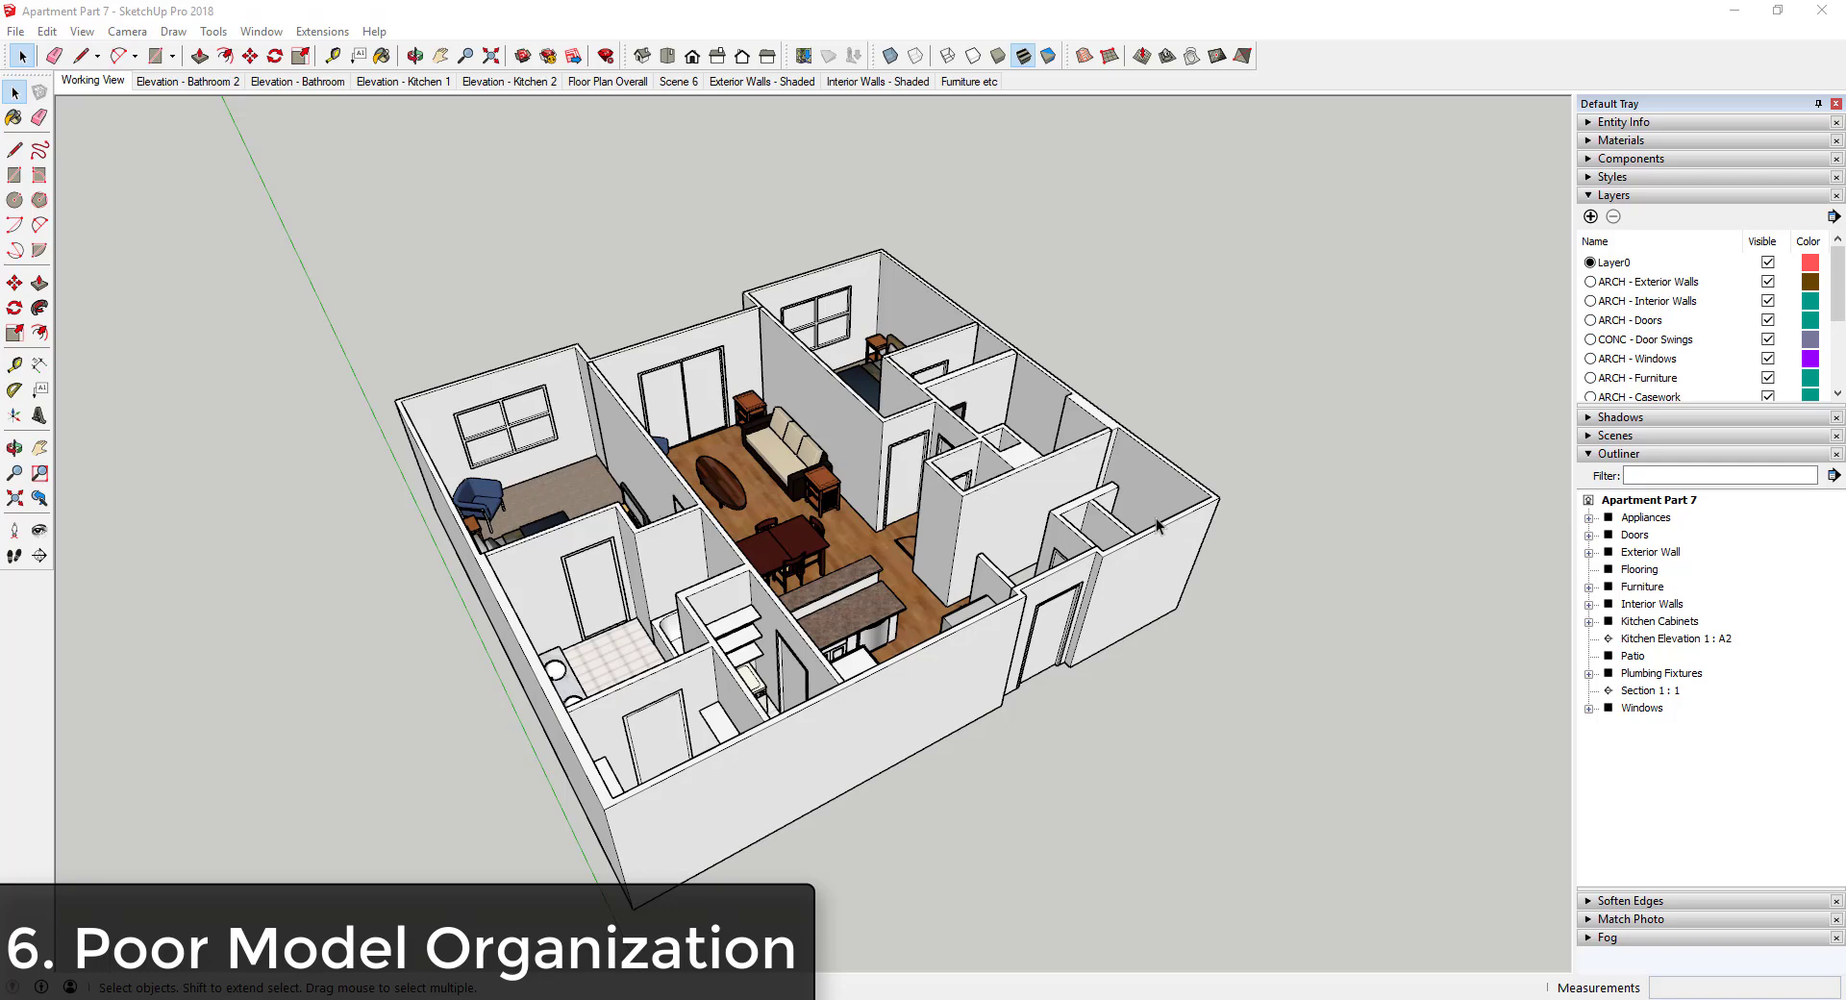
- Orbit the Apartment Part 7 model and select its Furniture group
{"action": "middle_click_drag", "start_coordinate": [858, 554], "coordinate": [692, 539]}
{"action": "scroll", "coordinate": [625, 542], "scroll_direction": "down", "scroll_amount": 5}
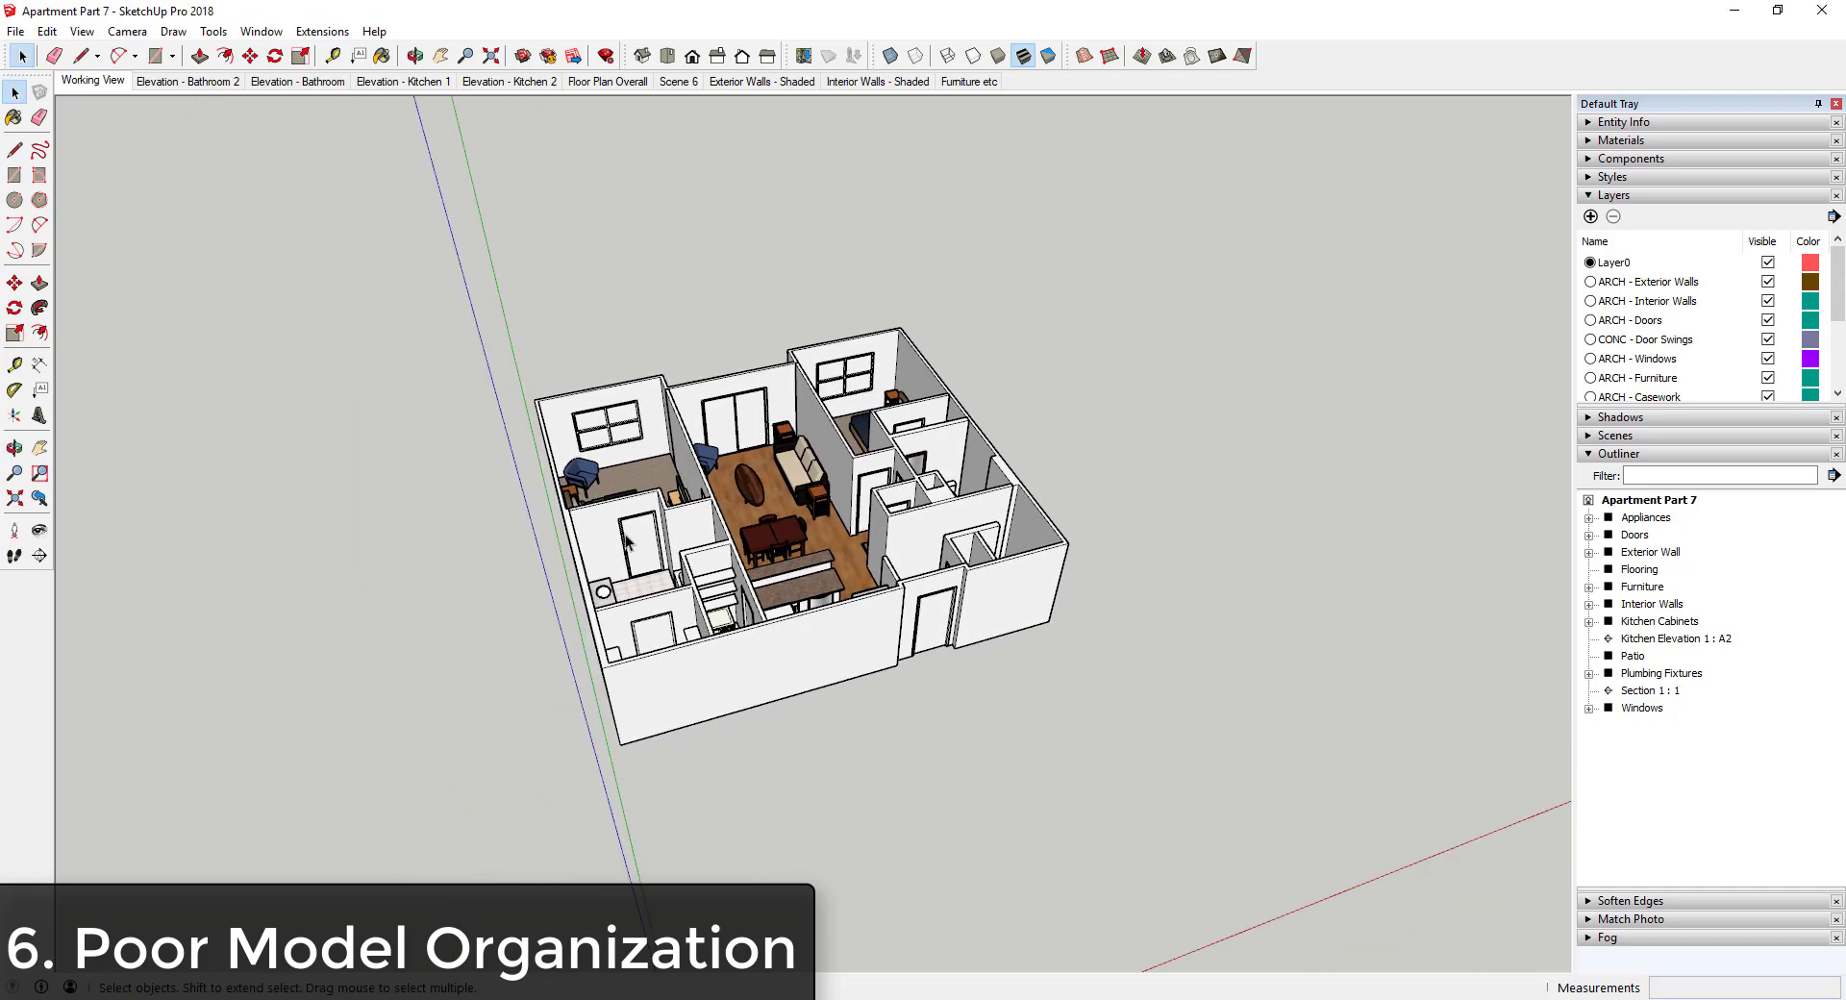
{"action": "scroll", "coordinate": [683, 515], "scroll_direction": "up", "scroll_amount": 4}
{"action": "left_click", "coordinate": [862, 560]}
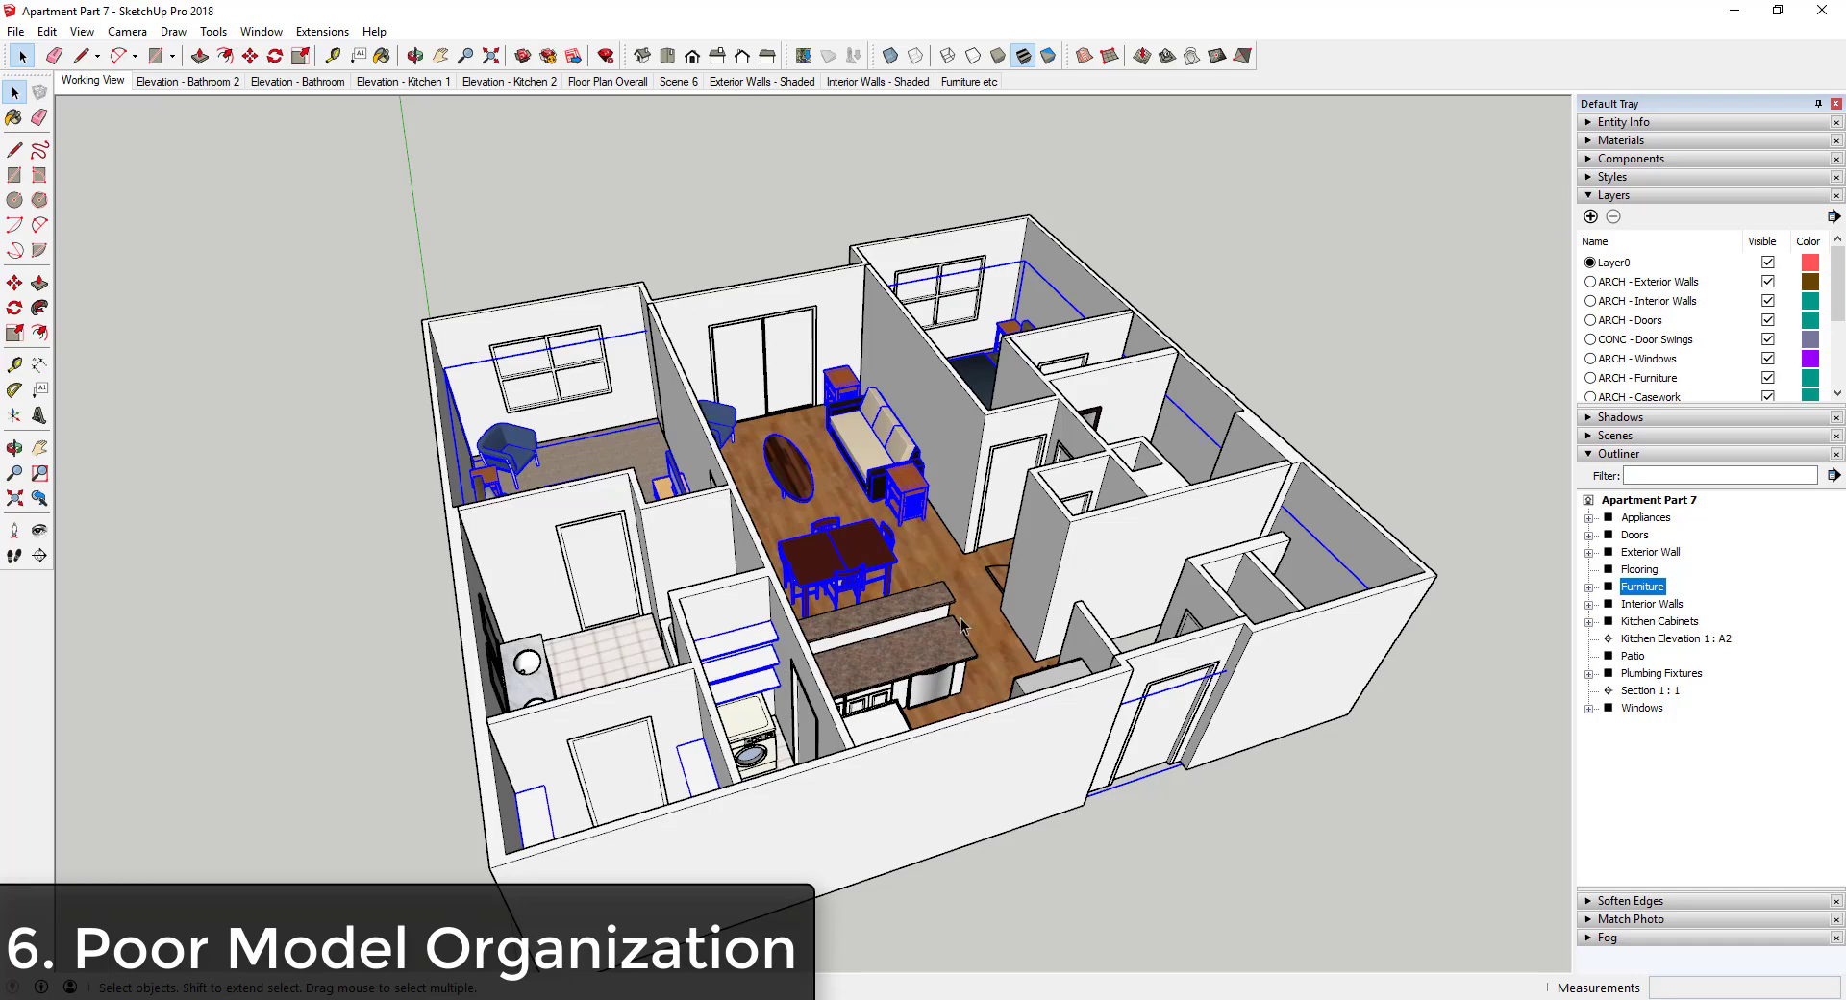
{"action": "scroll", "coordinate": [965, 623], "scroll_direction": "down", "scroll_amount": 5}
{"action": "scroll", "coordinate": [955, 515], "scroll_direction": "up", "scroll_amount": 3}
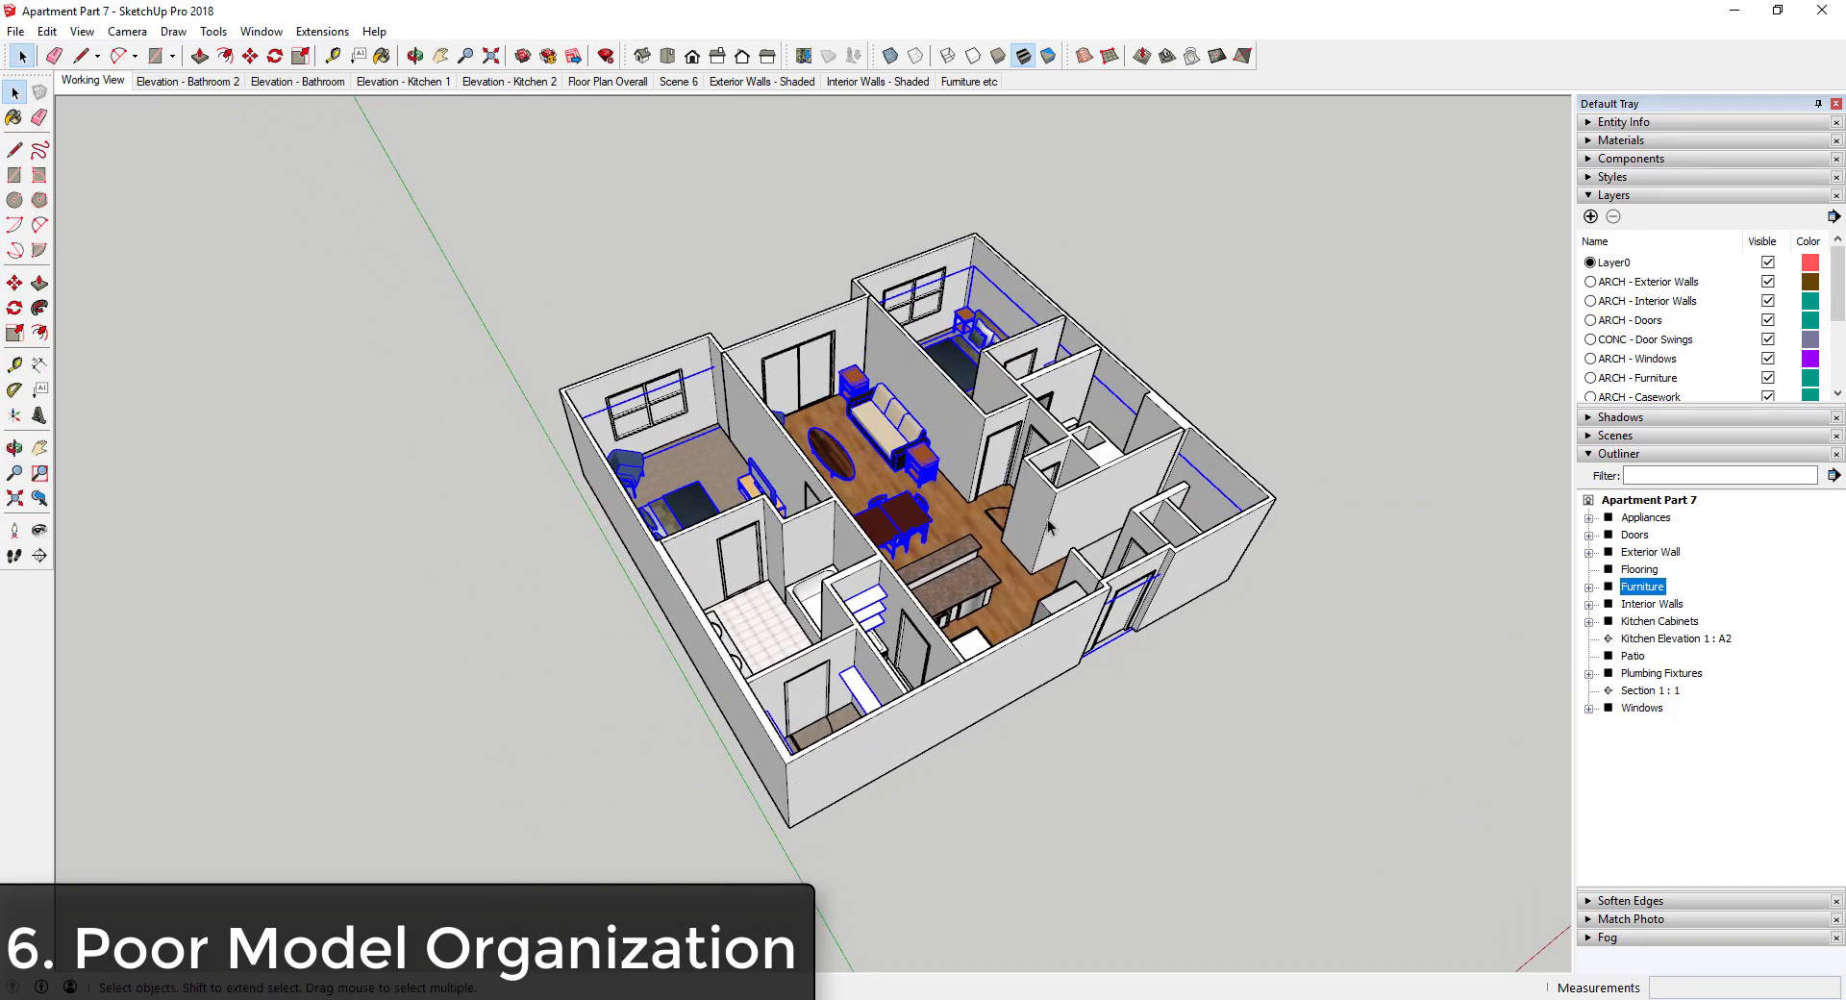
{"action": "scroll", "coordinate": [1049, 525], "scroll_direction": "up", "scroll_amount": 2}
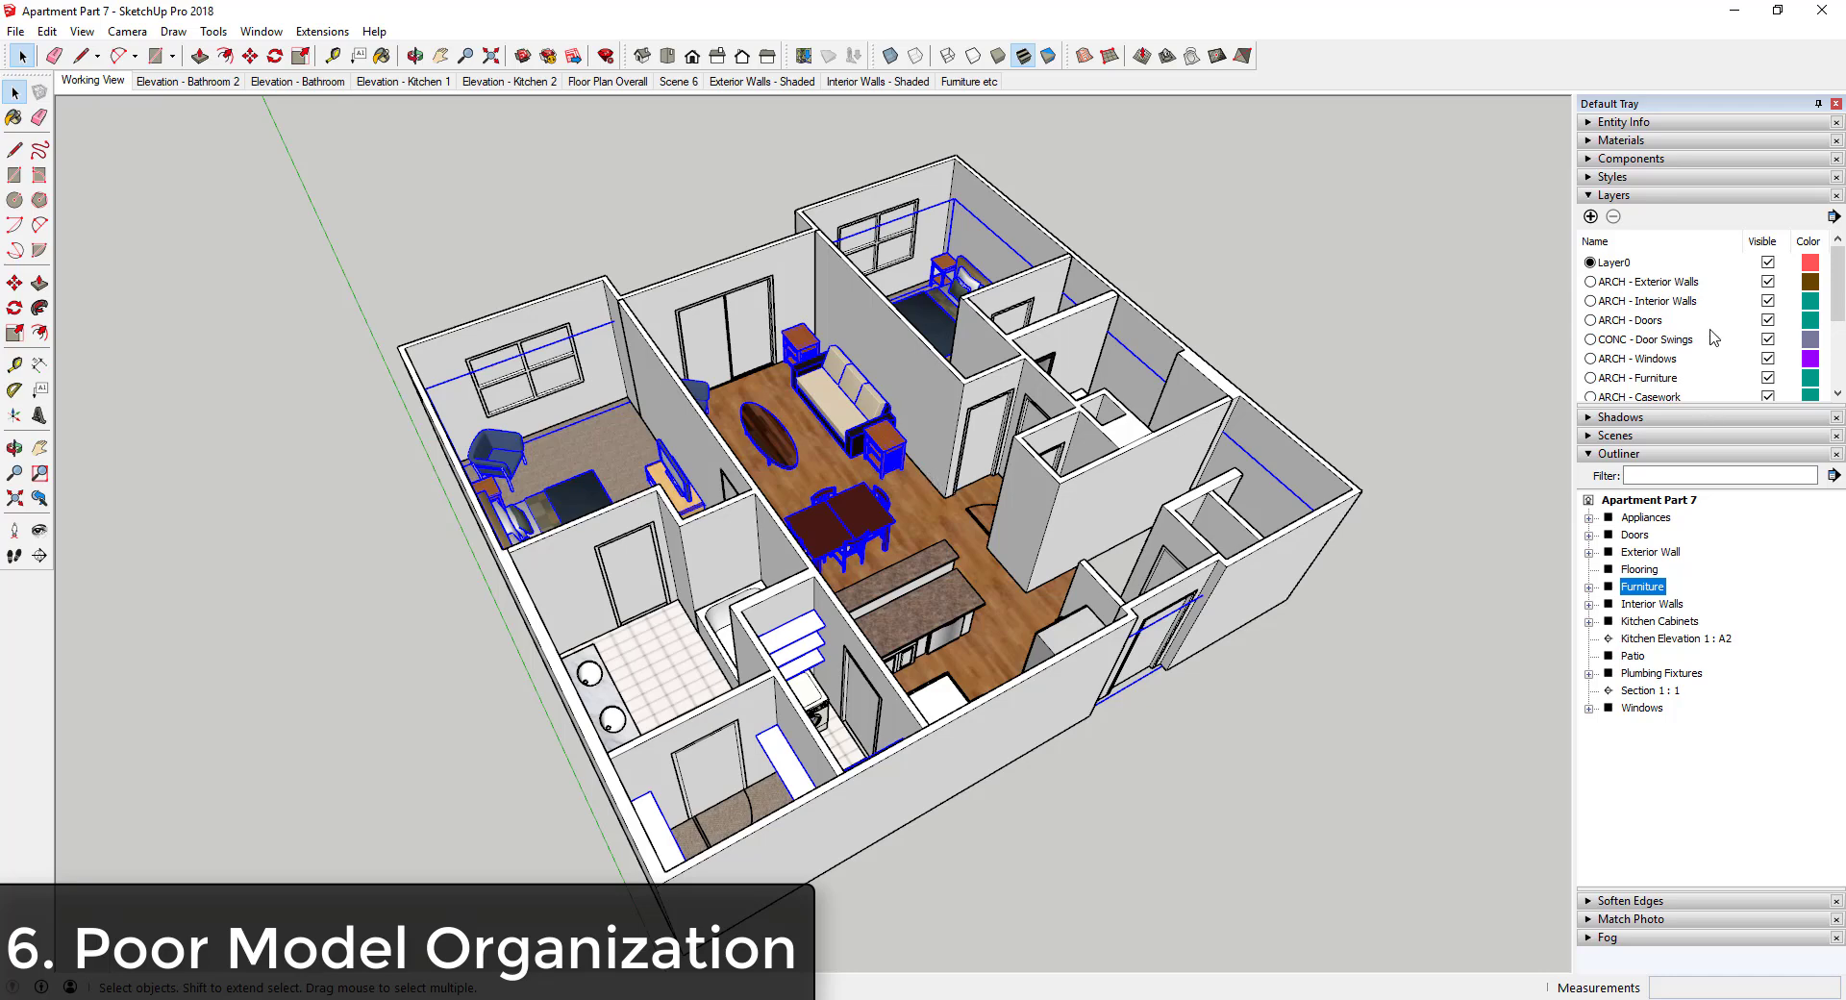
- Toggle the Exterior Walls, Interior Walls, Furniture, Casework and Appliances layers off and back on
{"action": "left_click", "coordinate": [1768, 282]}
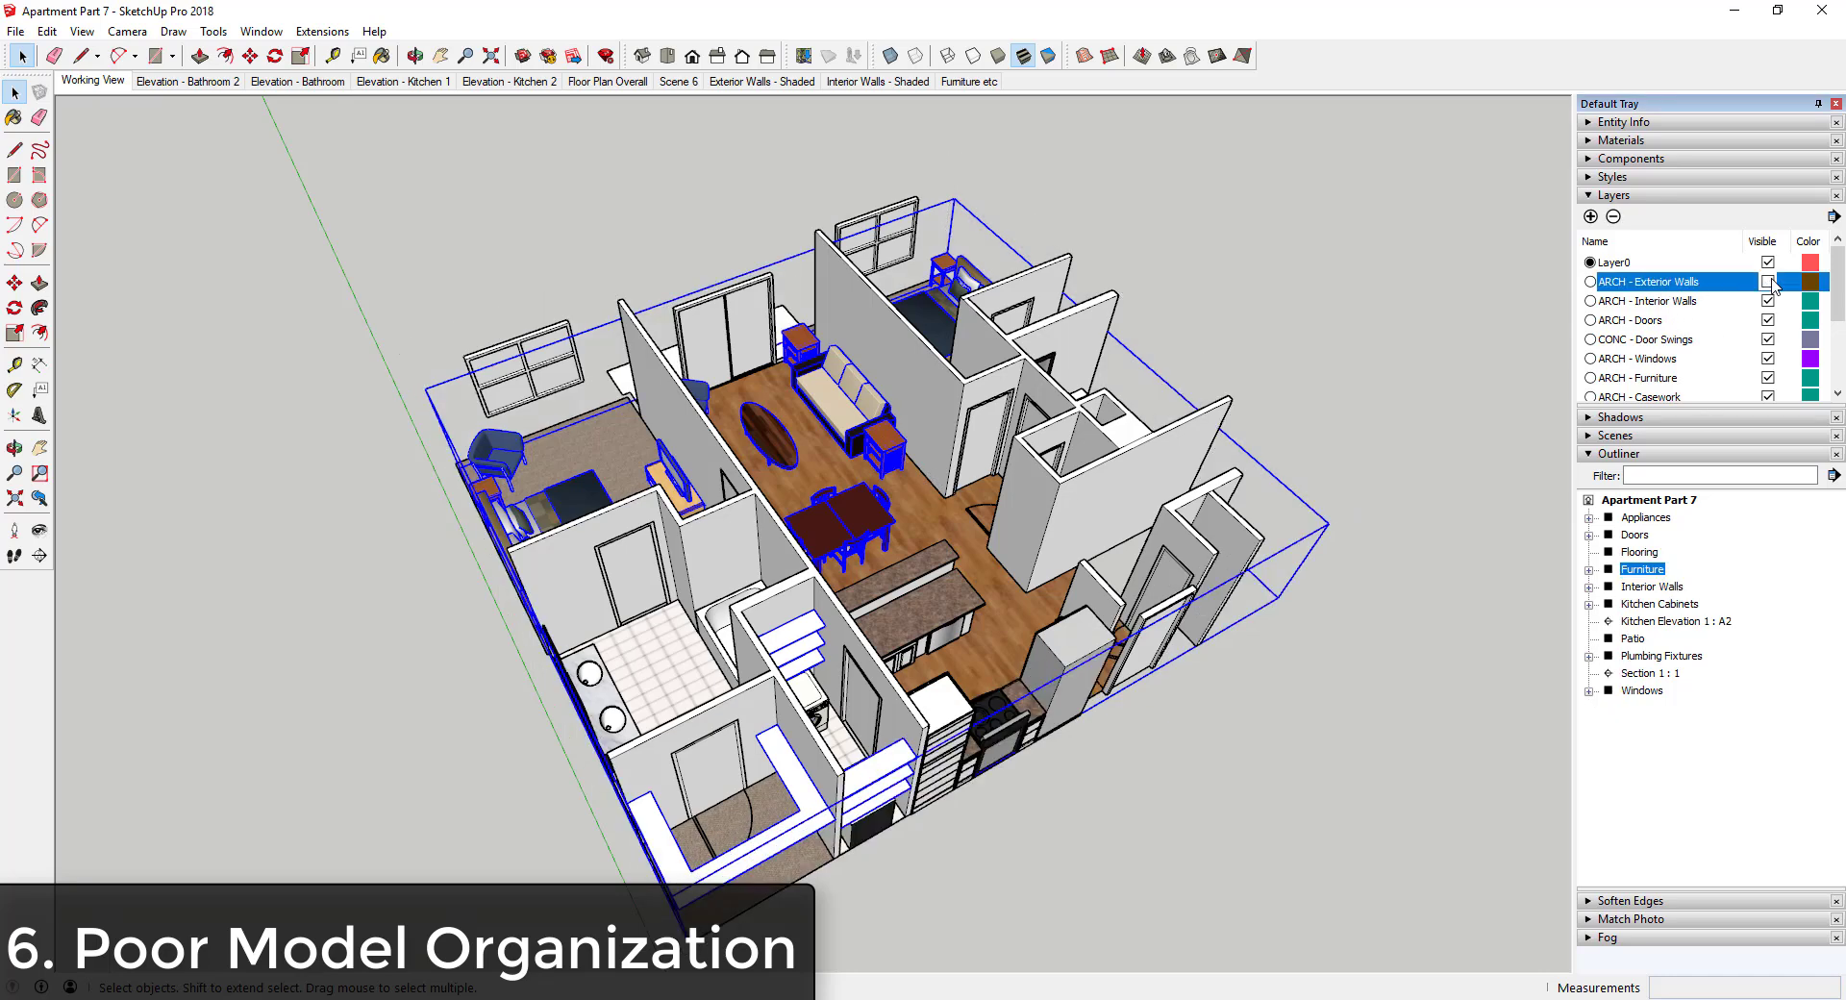
{"action": "left_click", "coordinate": [1769, 281]}
{"action": "left_click", "coordinate": [1768, 301]}
{"action": "left_click", "coordinate": [1769, 301]}
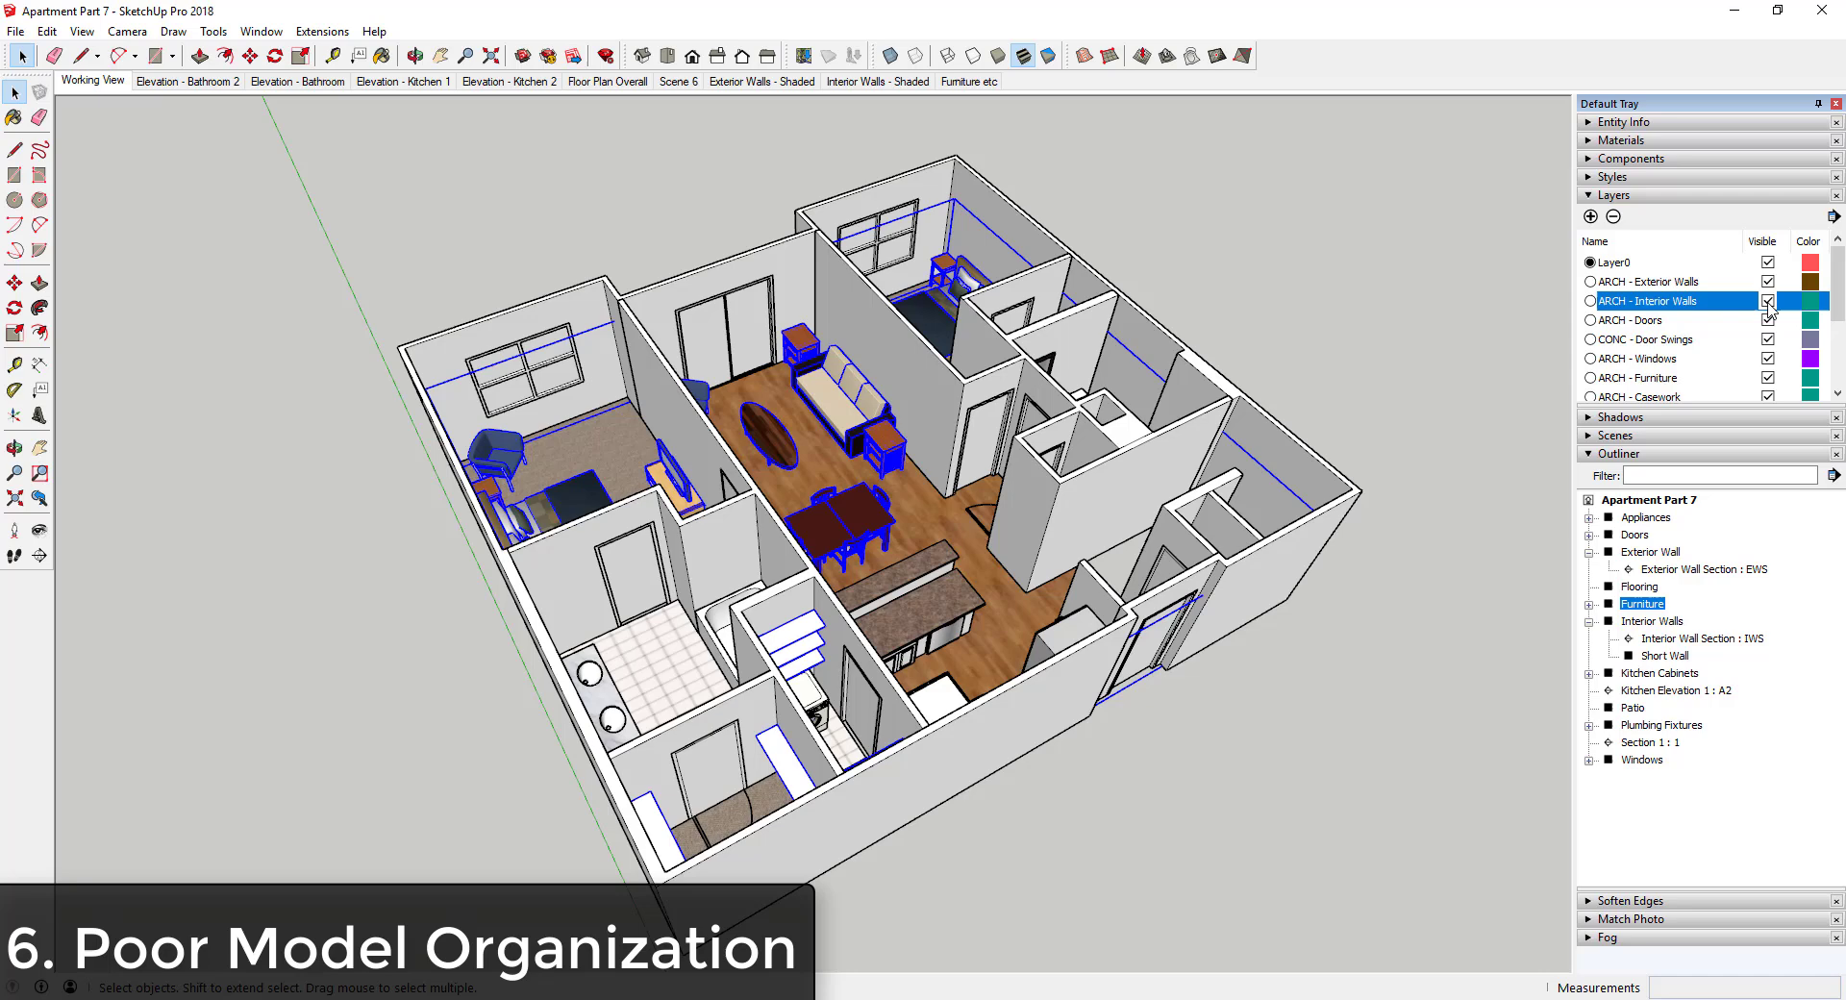
{"action": "scroll", "coordinate": [1726, 336], "scroll_direction": "down", "scroll_amount": 2}
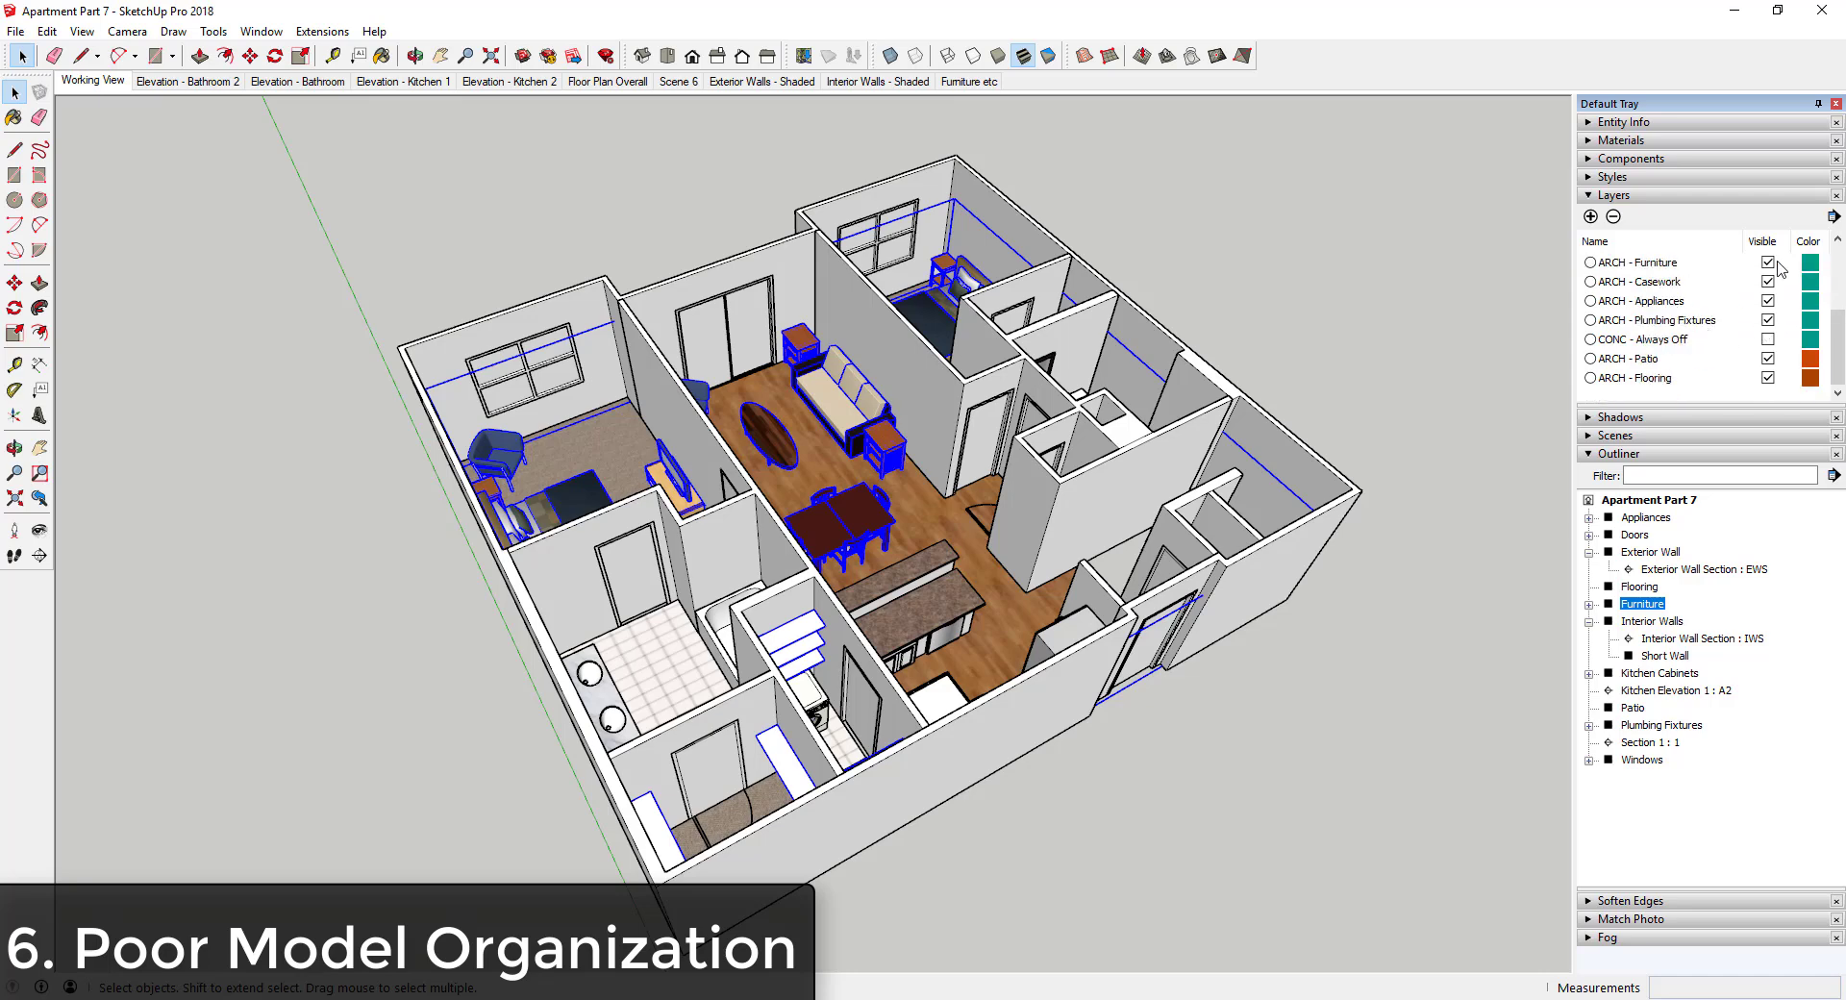
{"action": "left_click", "coordinate": [1768, 263]}
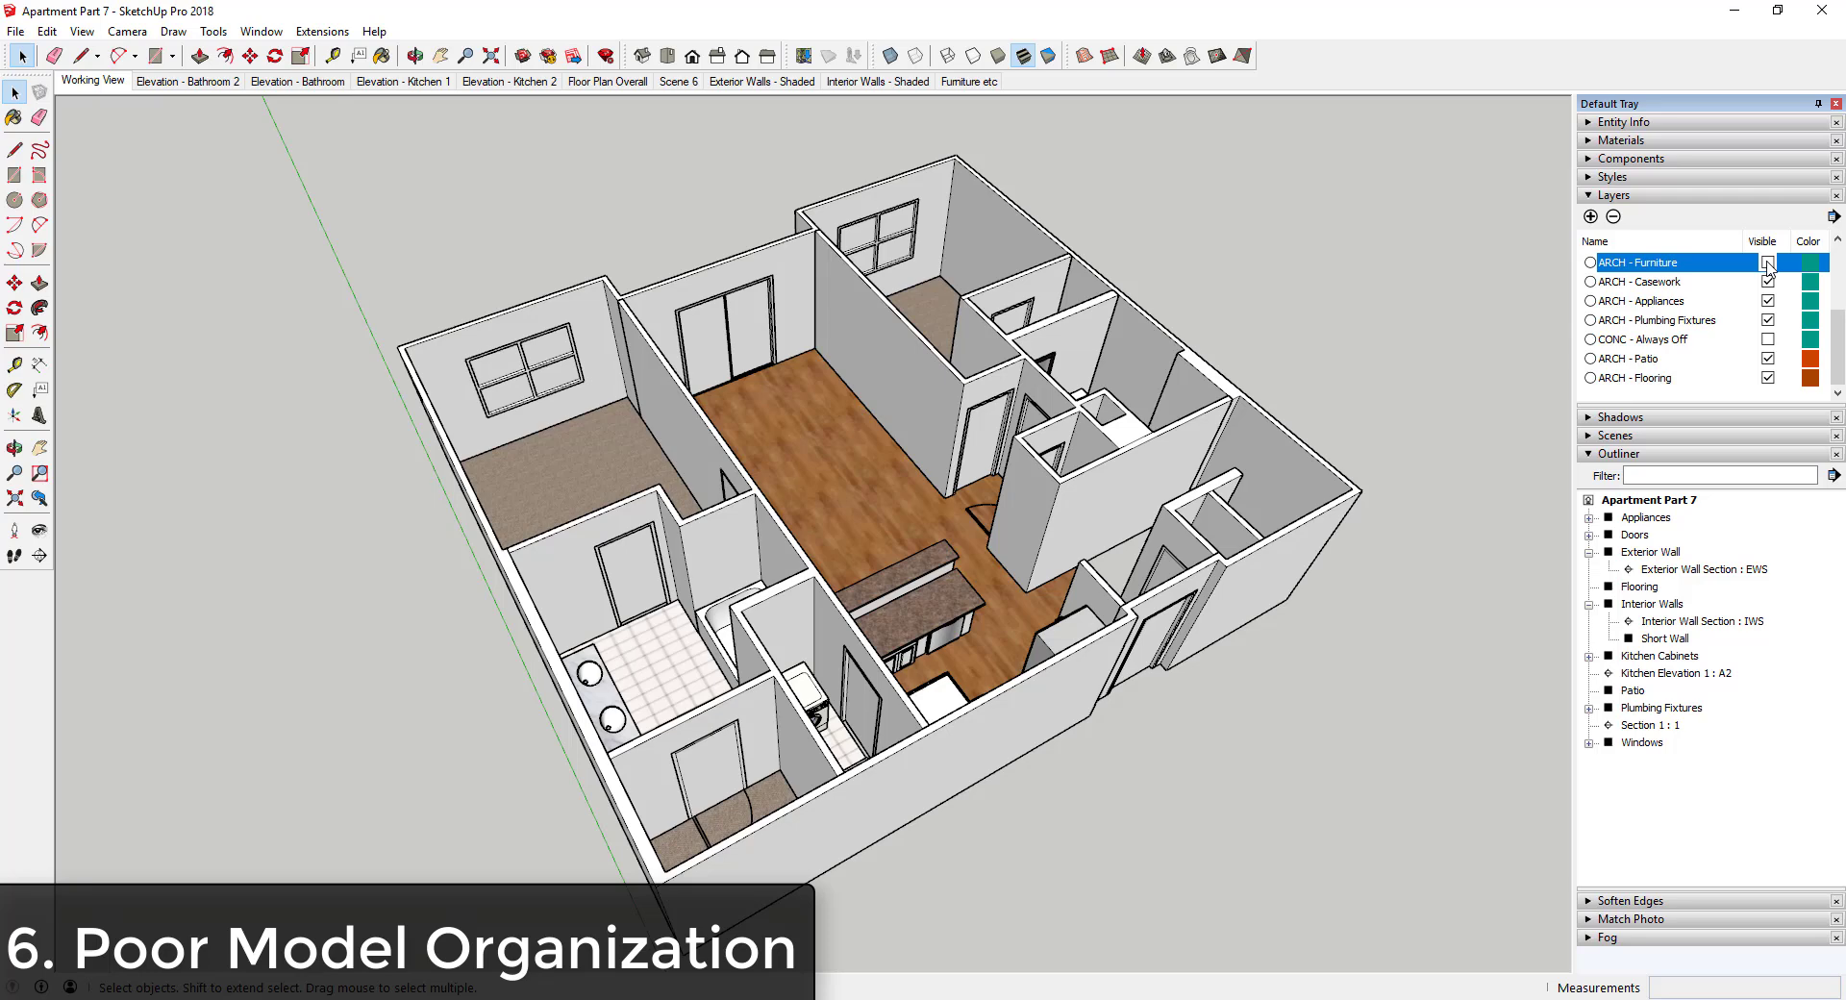
{"action": "left_click", "coordinate": [1767, 262]}
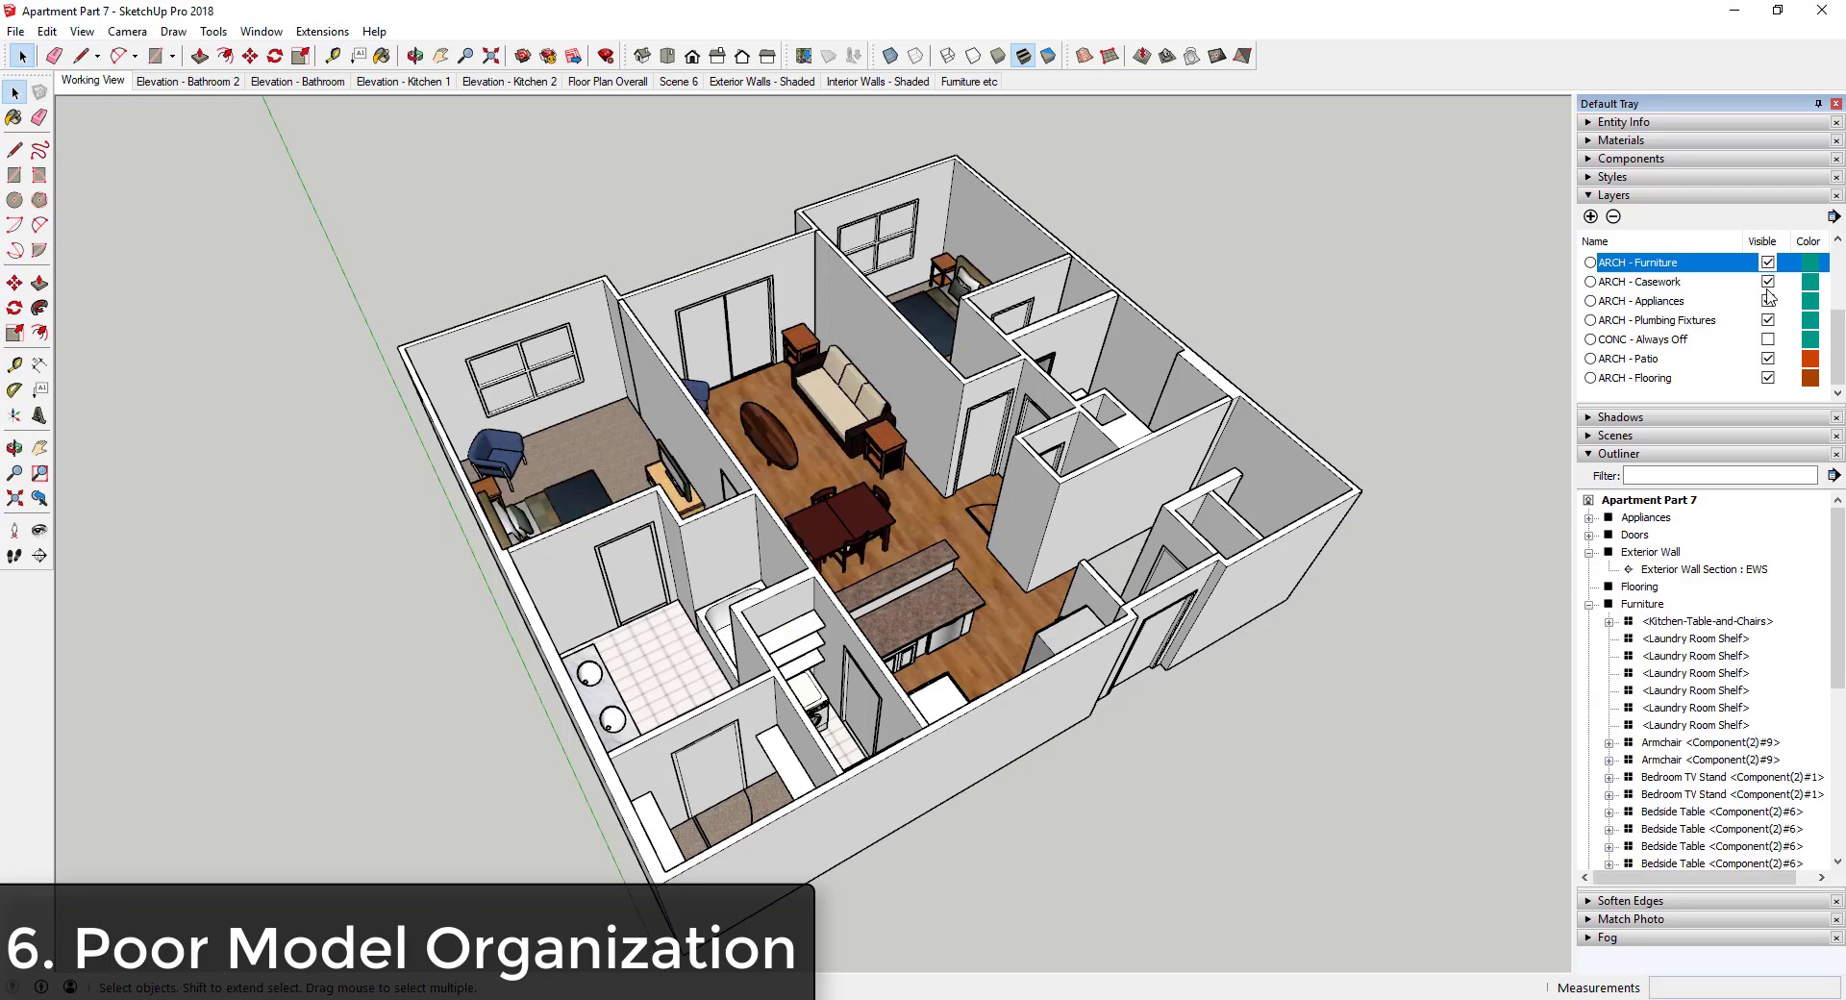
{"action": "left_click", "coordinate": [1767, 281]}
{"action": "left_click", "coordinate": [1767, 282]}
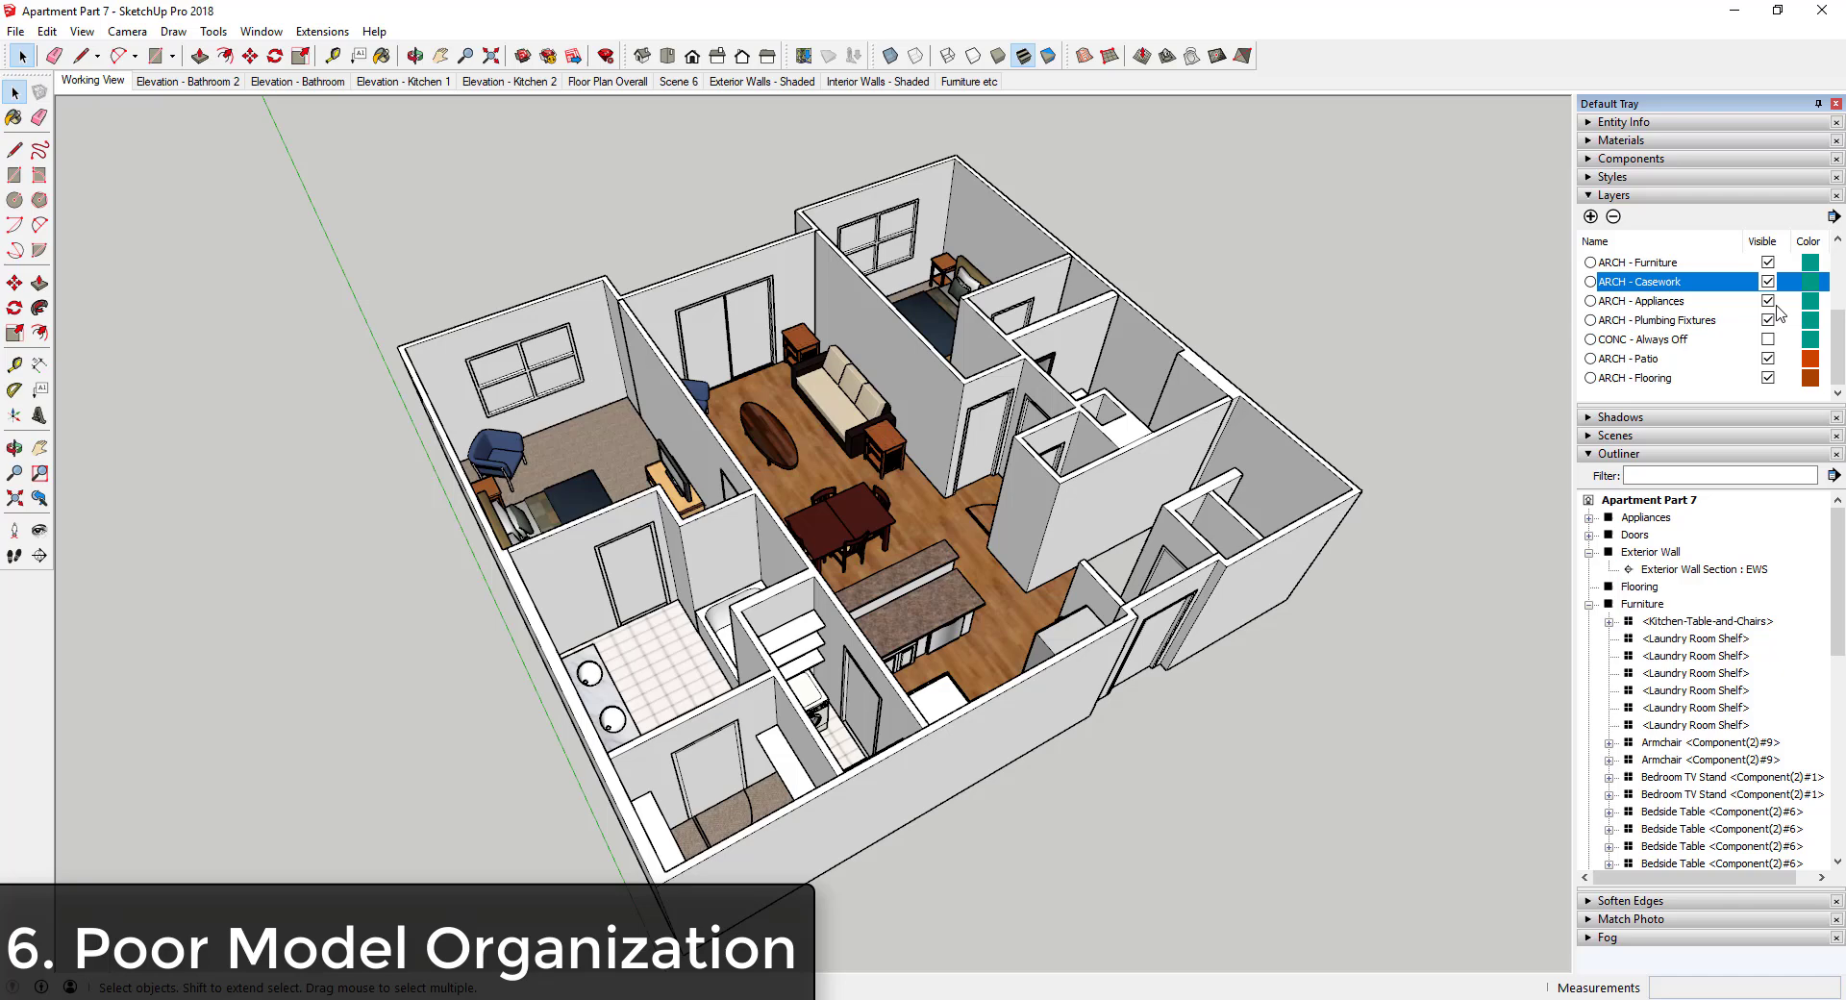
{"action": "left_click", "coordinate": [1767, 301]}
{"action": "left_click", "coordinate": [1768, 301]}
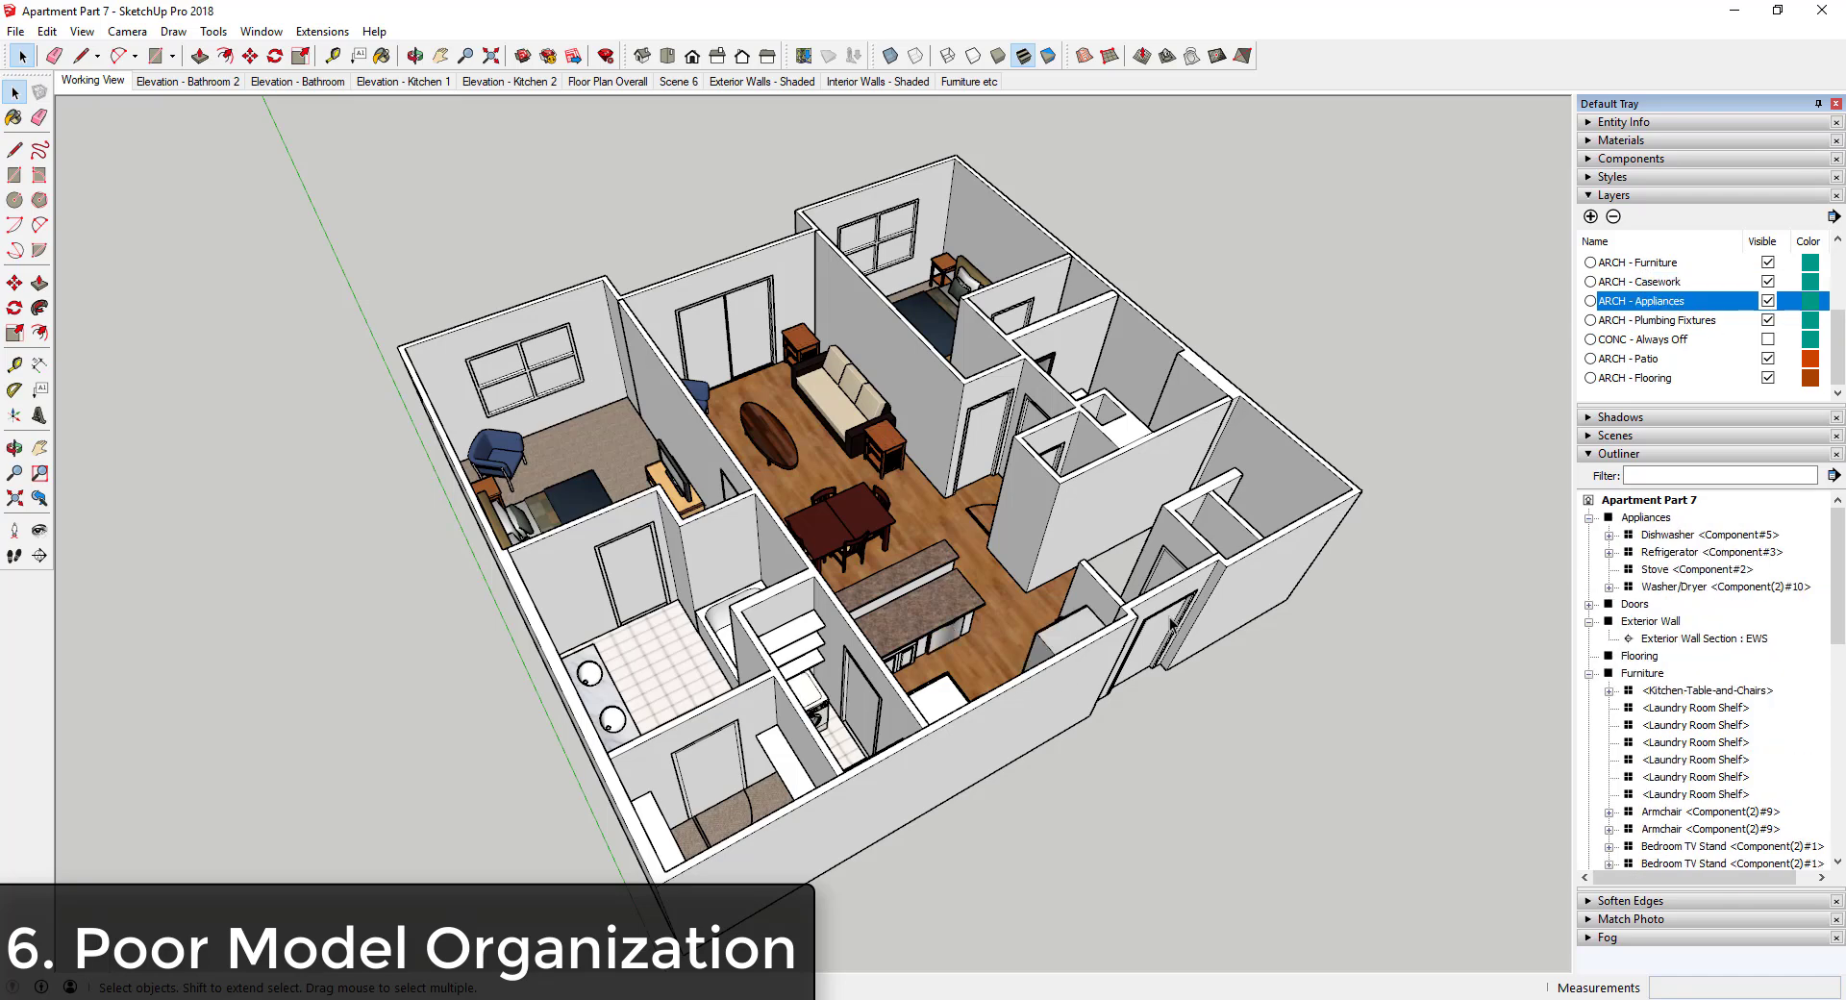
- Collapse Furniture and Exterior Wall in the Outliner, keep Appliances visible, and select Flooring
{"action": "middle_click_drag", "start_coordinate": [1174, 626], "coordinate": [1278, 577]}
{"action": "left_click", "coordinate": [1590, 673]}
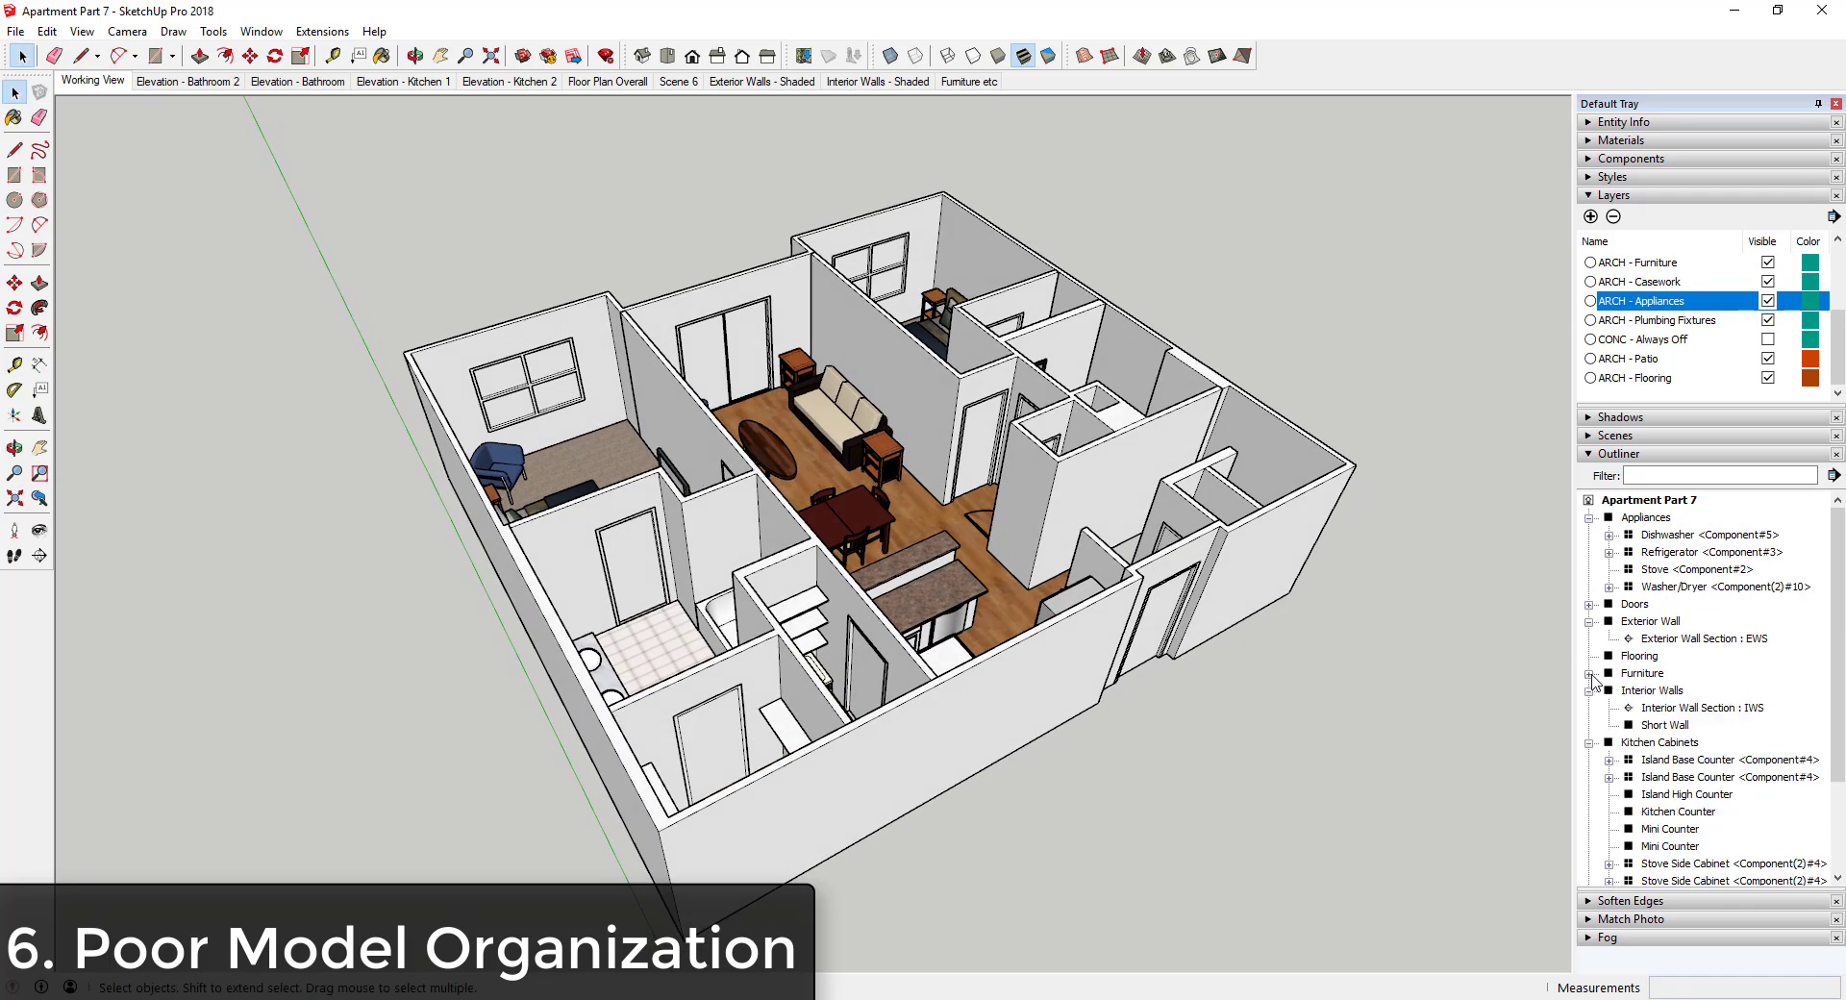
{"action": "left_click", "coordinate": [1589, 622]}
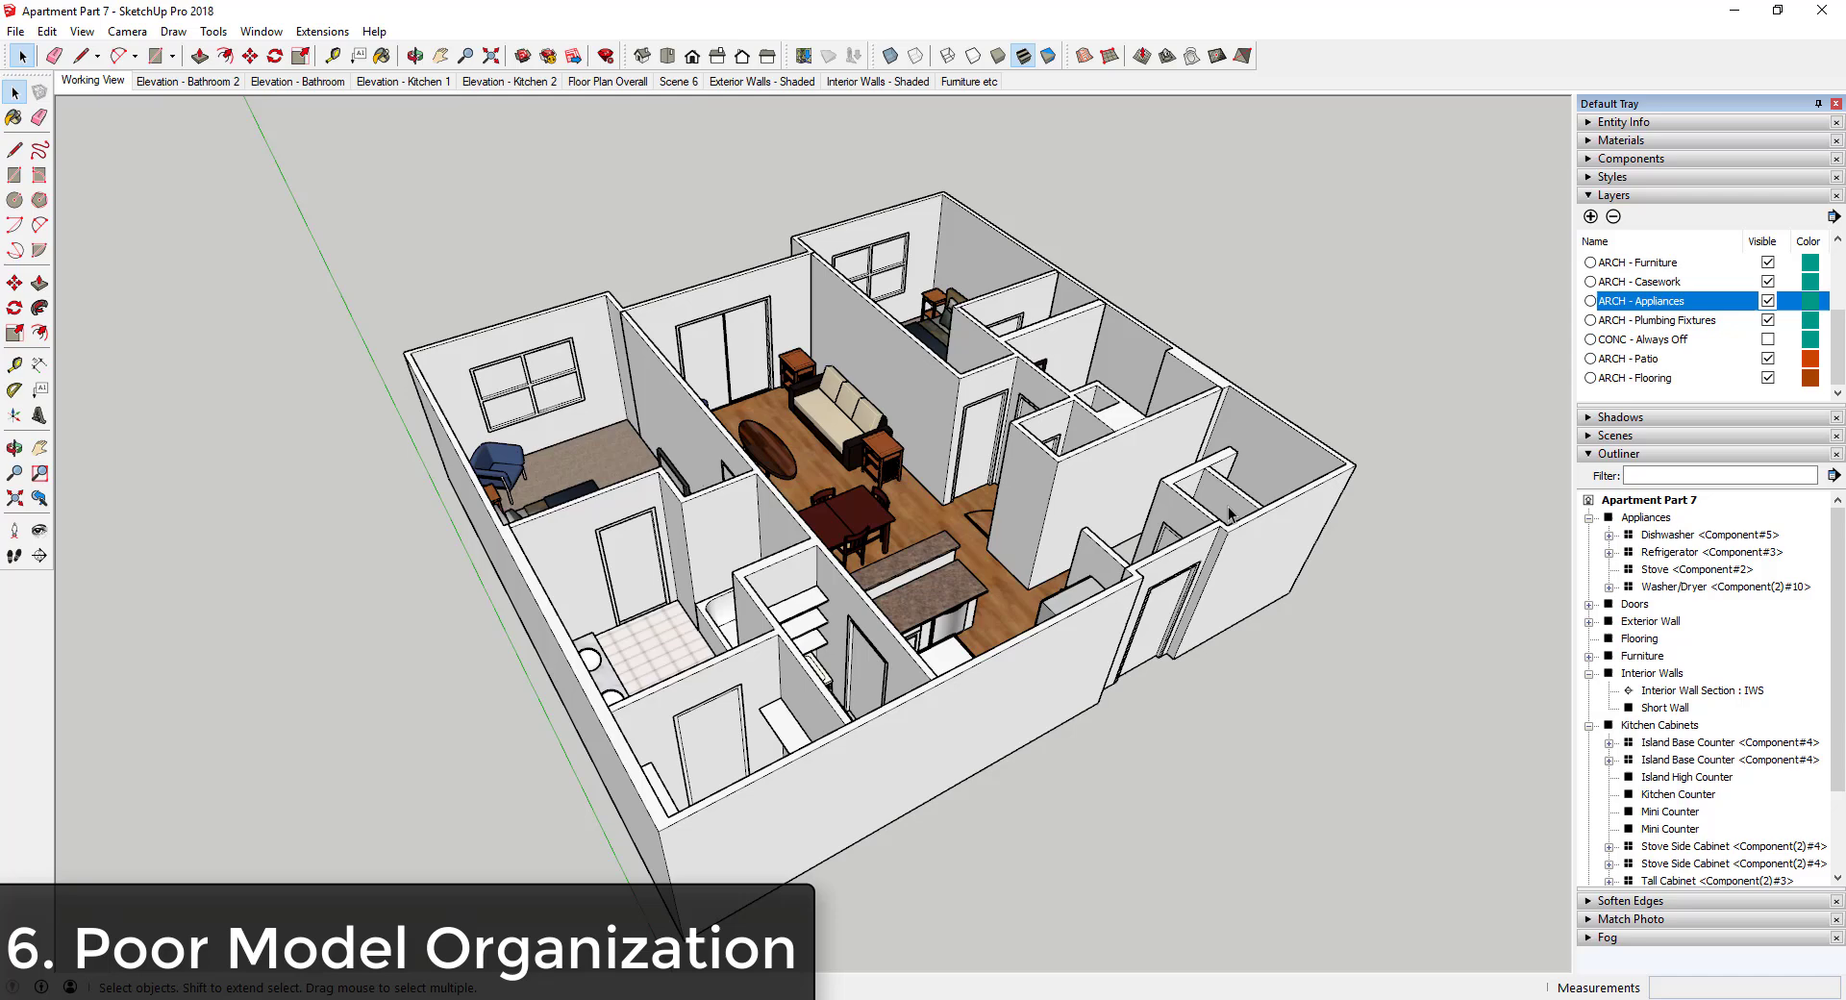
{"action": "left_click", "coordinate": [840, 427]}
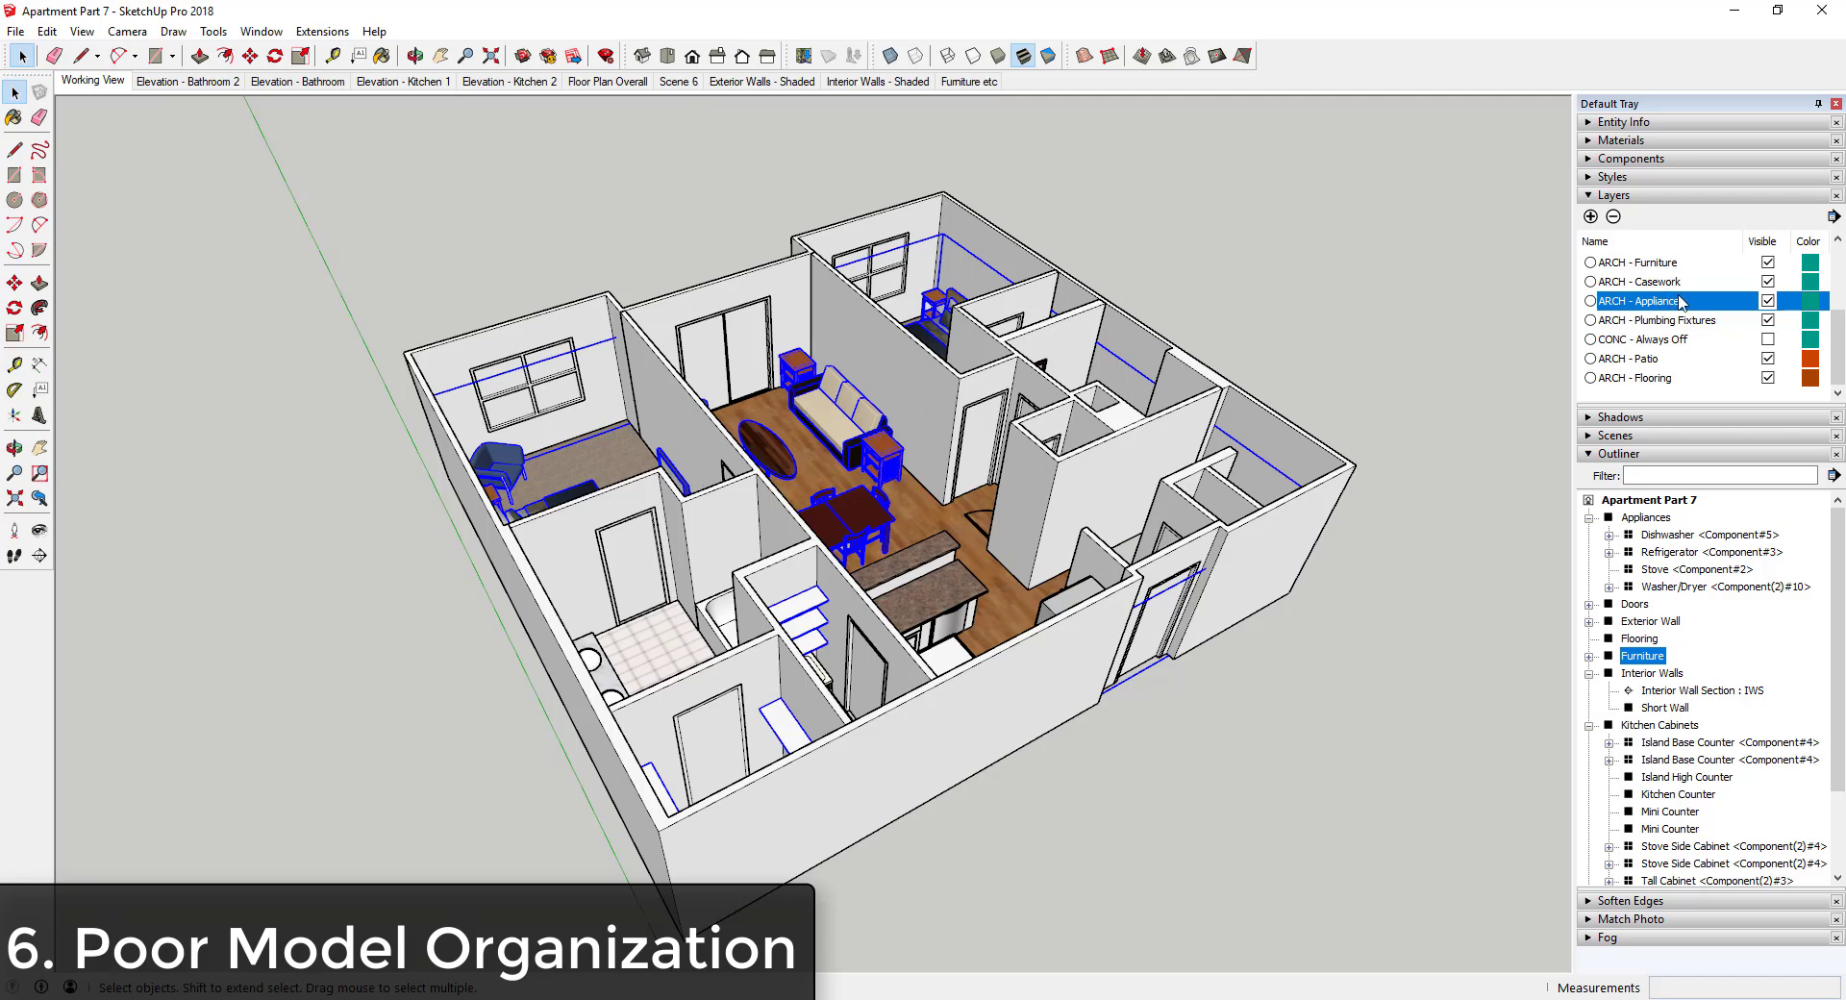
{"action": "left_click", "coordinate": [1767, 301]}
{"action": "left_click", "coordinate": [1768, 301]}
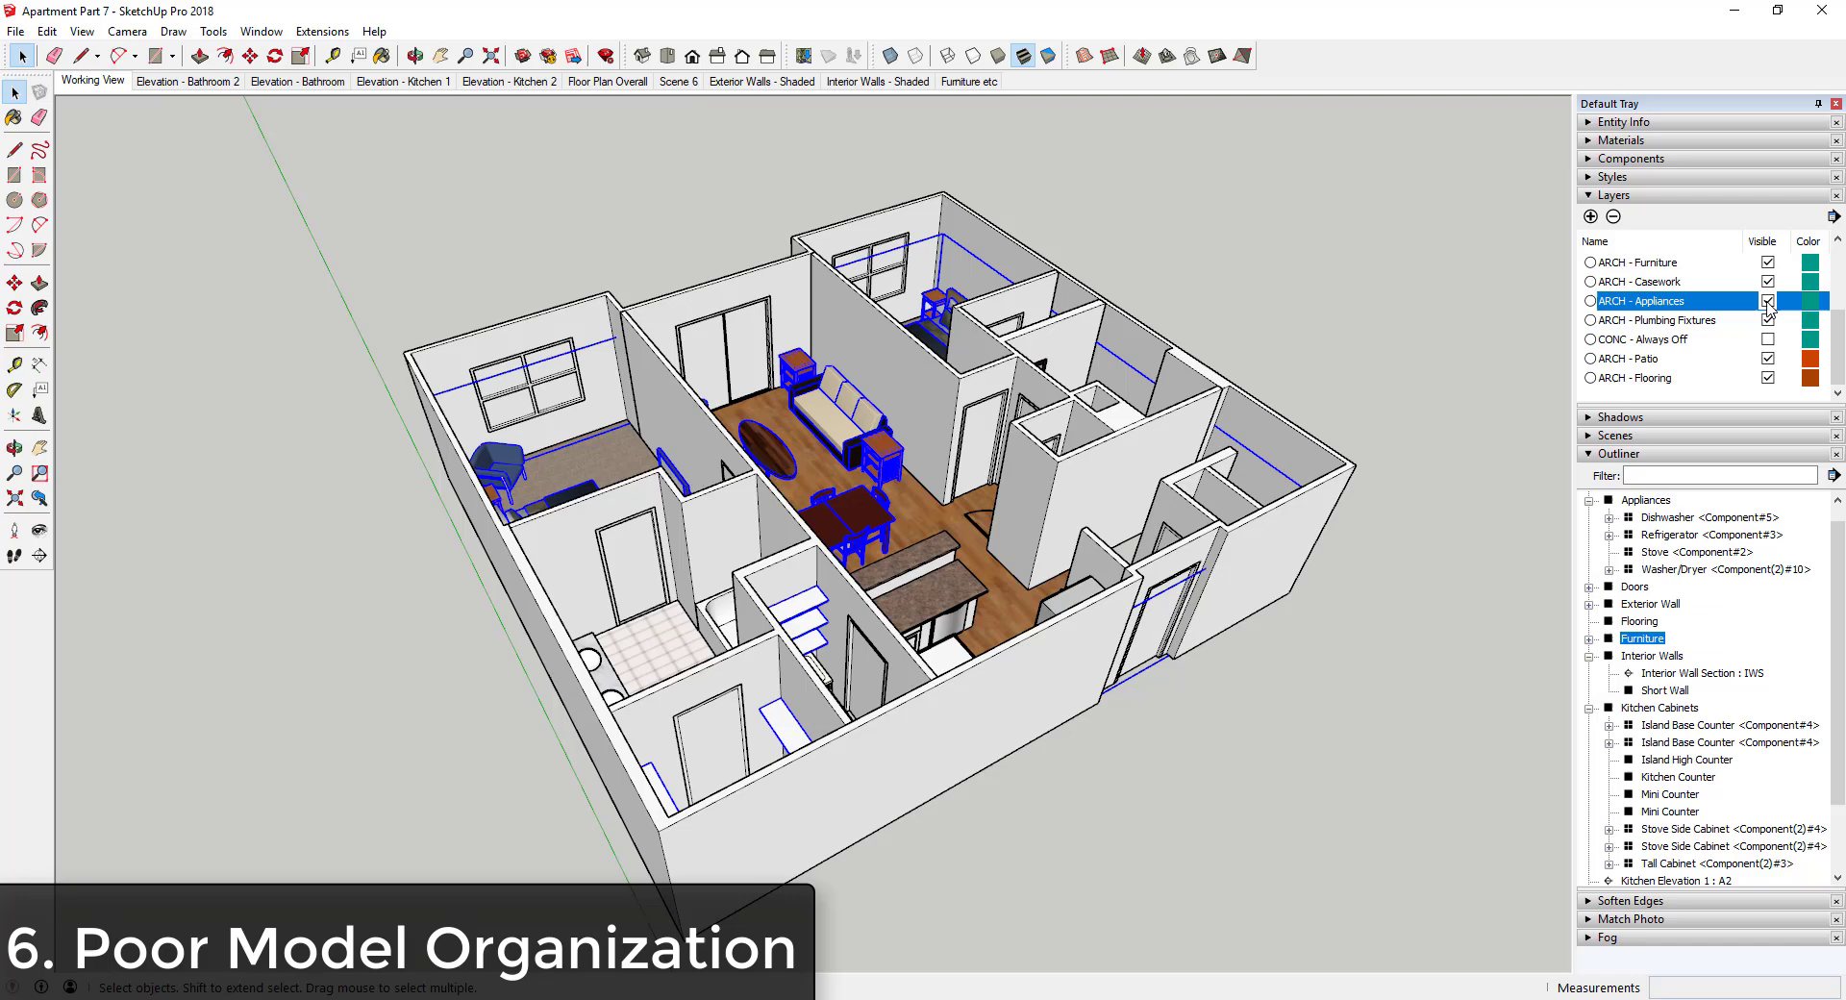
{"action": "left_click", "coordinate": [1639, 622]}
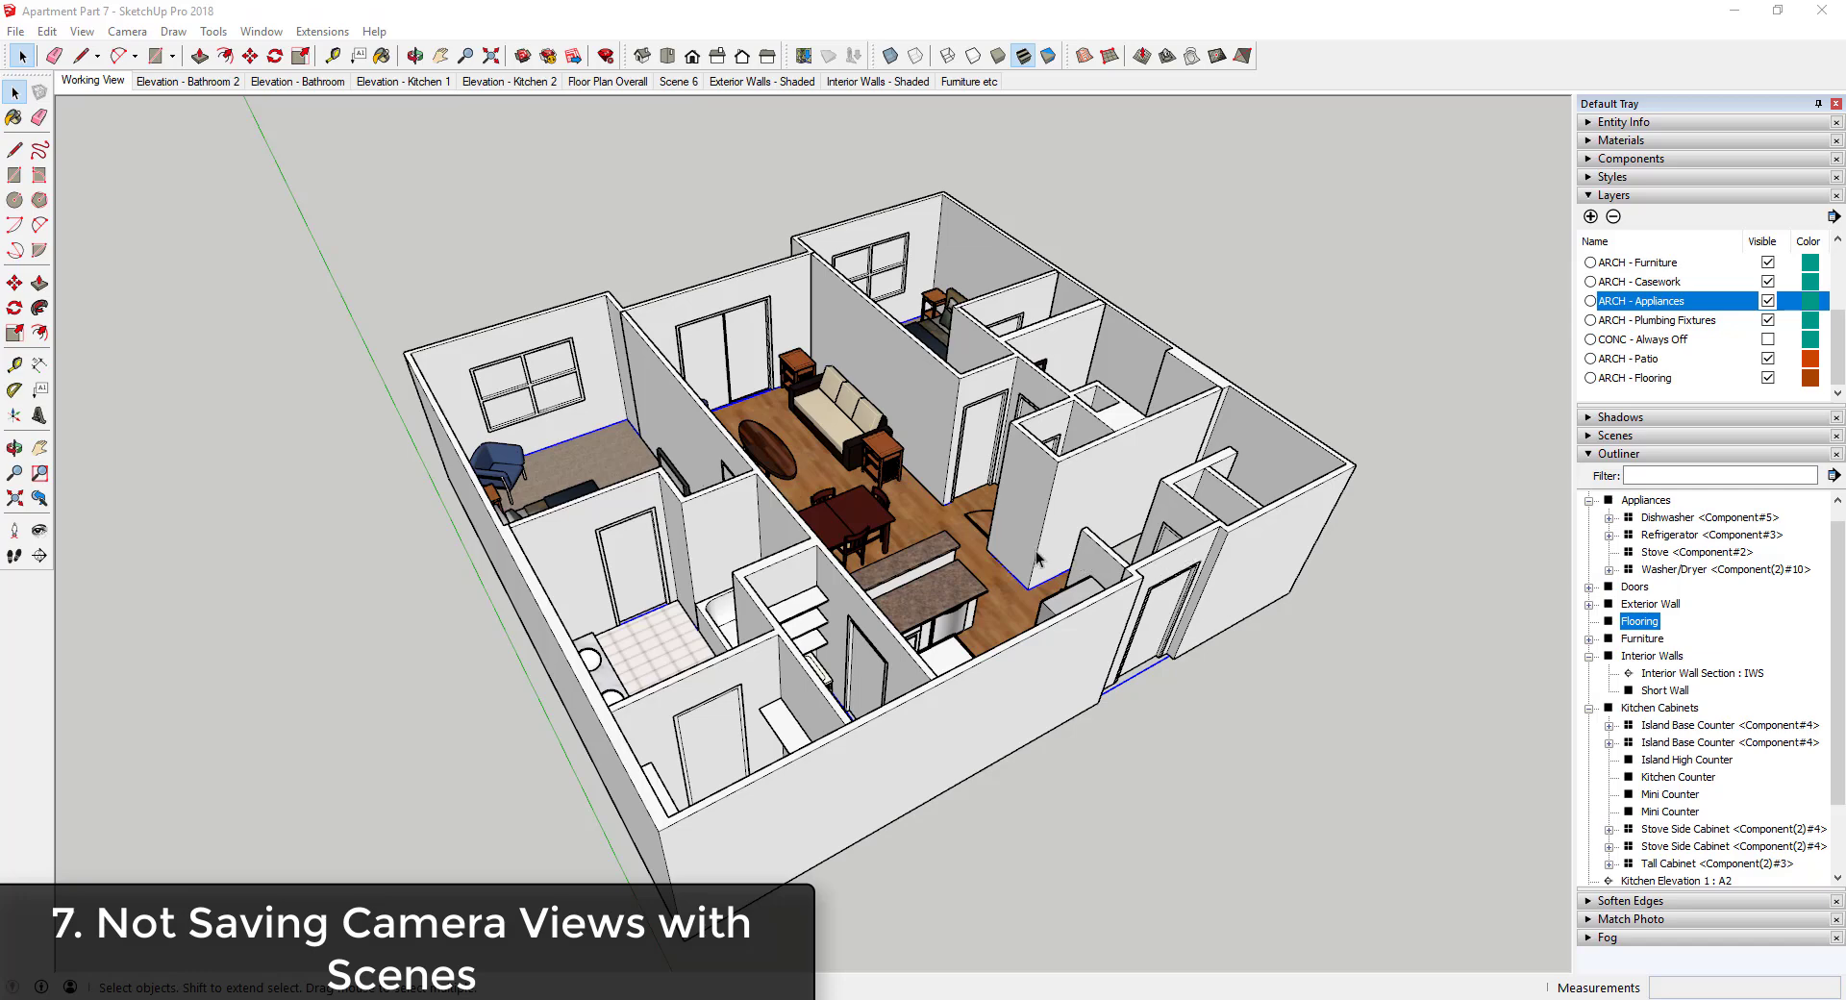
- Position the camera beside the dining table at 5' eye height and look around the kitchen
{"action": "middle_click_drag", "start_coordinate": [1017, 555], "coordinate": [886, 492]}
{"action": "scroll", "coordinate": [886, 492], "scroll_direction": "up", "scroll_amount": 6}
{"action": "scroll", "coordinate": [885, 492], "scroll_direction": "up", "scroll_amount": 6}
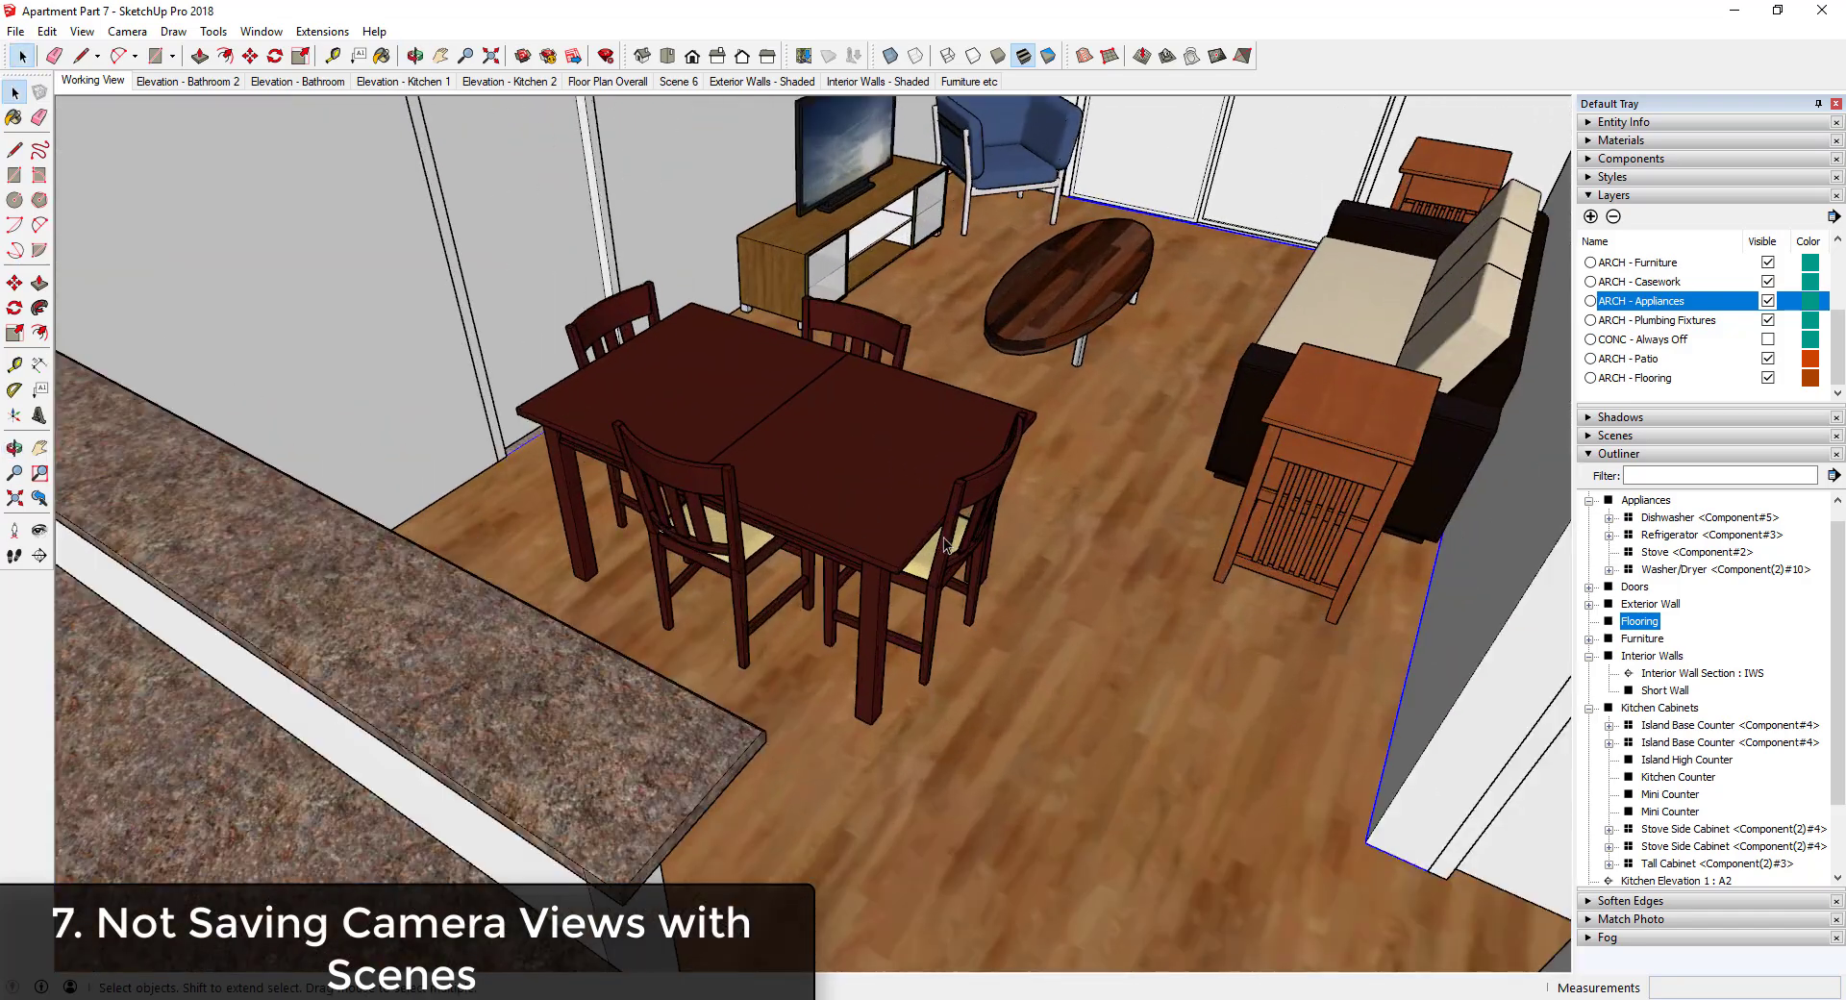
{"action": "key", "text": "space"}
{"action": "left_click", "coordinate": [14, 529]}
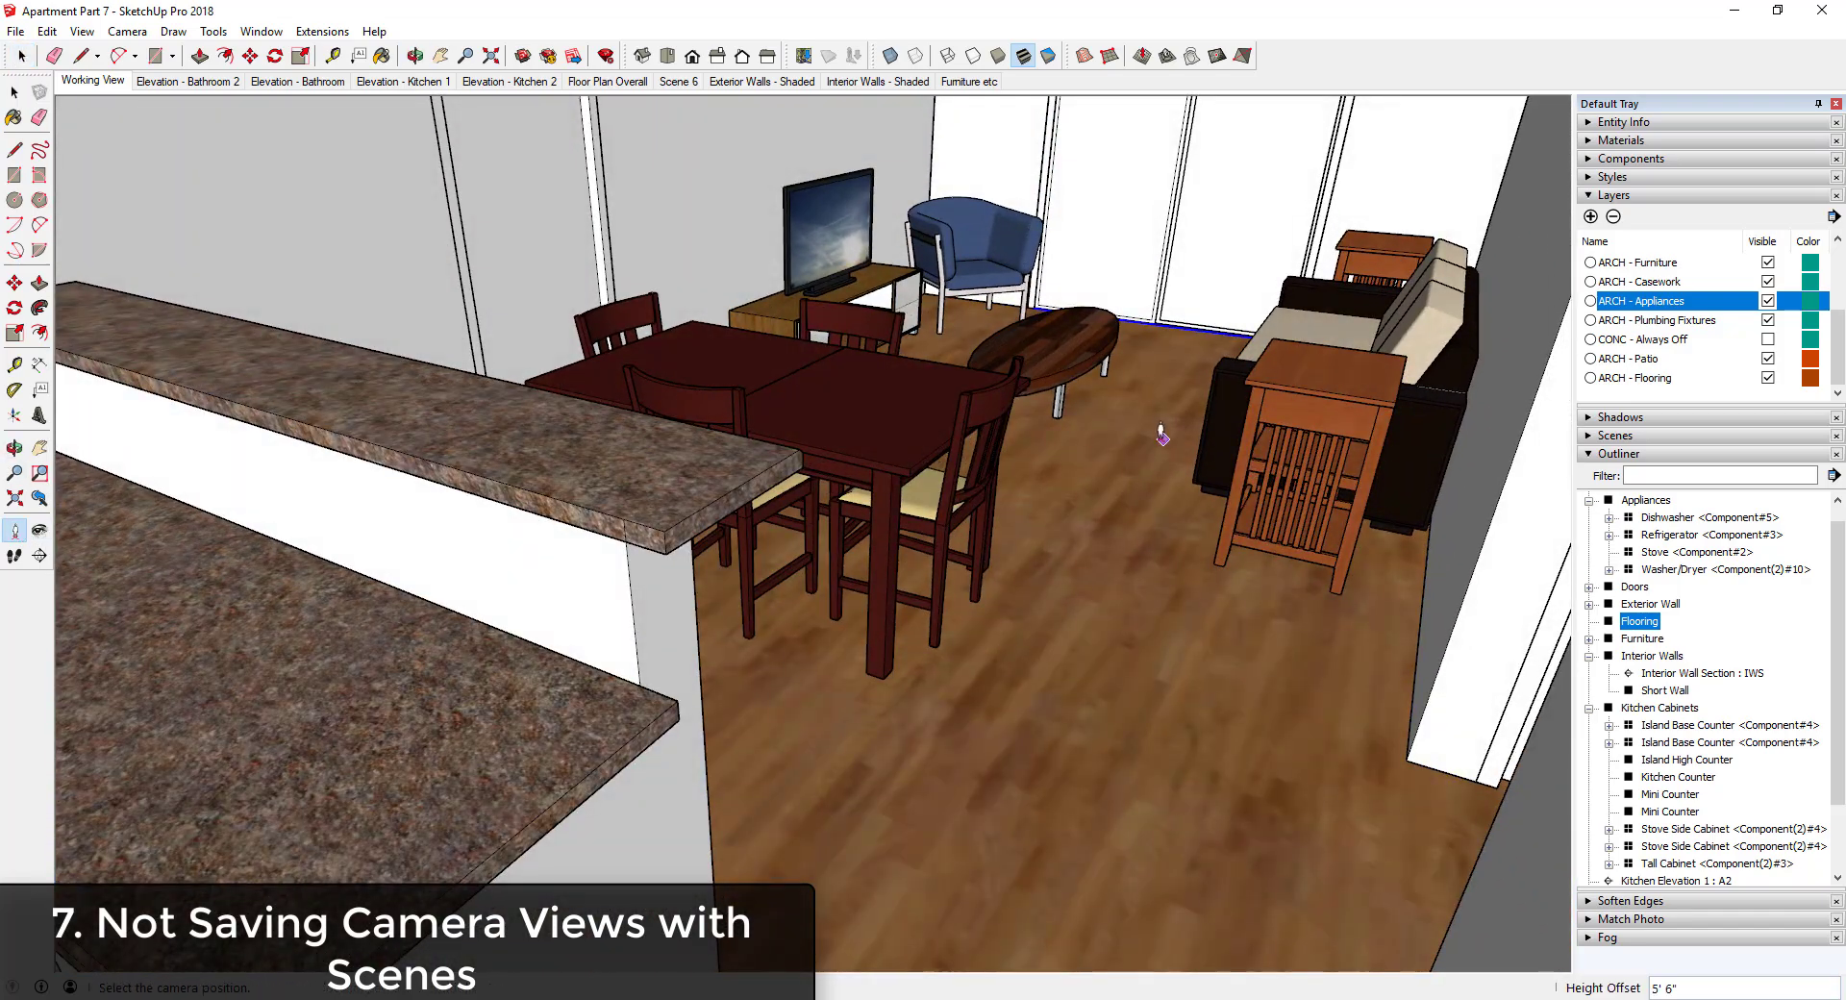
{"action": "left_click_drag", "start_coordinate": [1160, 436], "coordinate": [484, 286]}
{"action": "key", "text": "Return"}
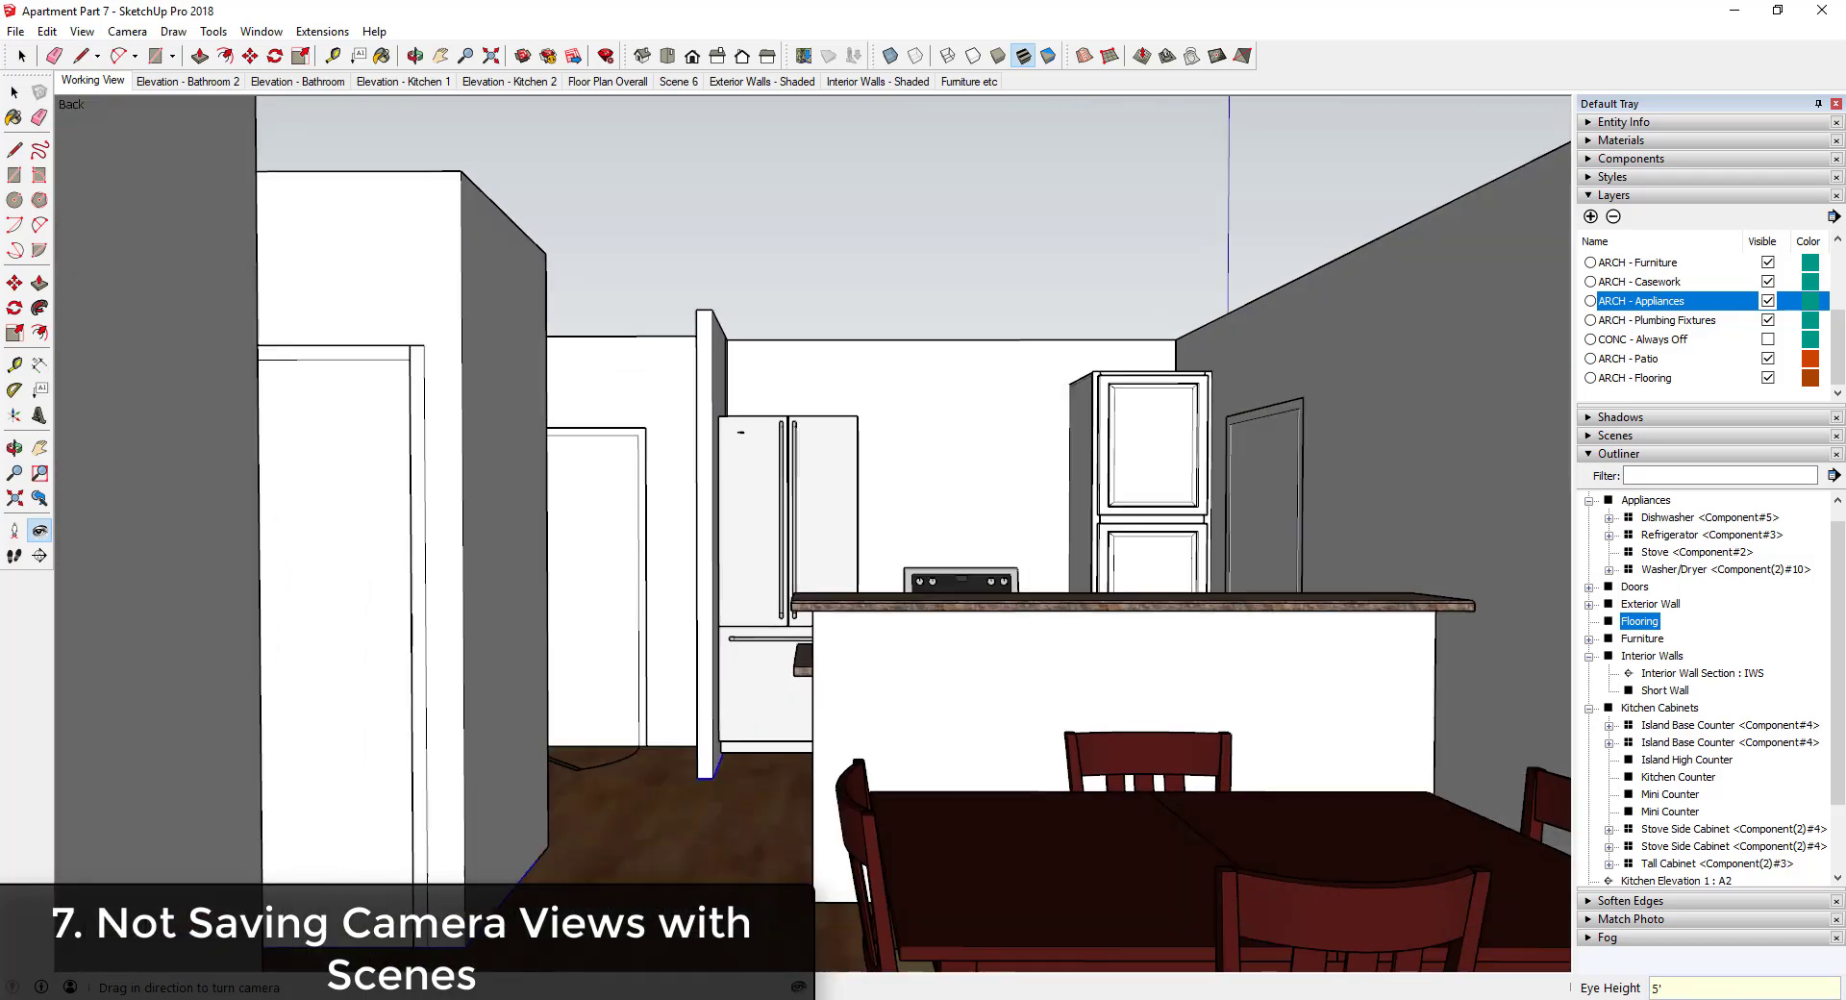
{"action": "left_click_drag", "start_coordinate": [625, 865], "coordinate": [858, 664]}
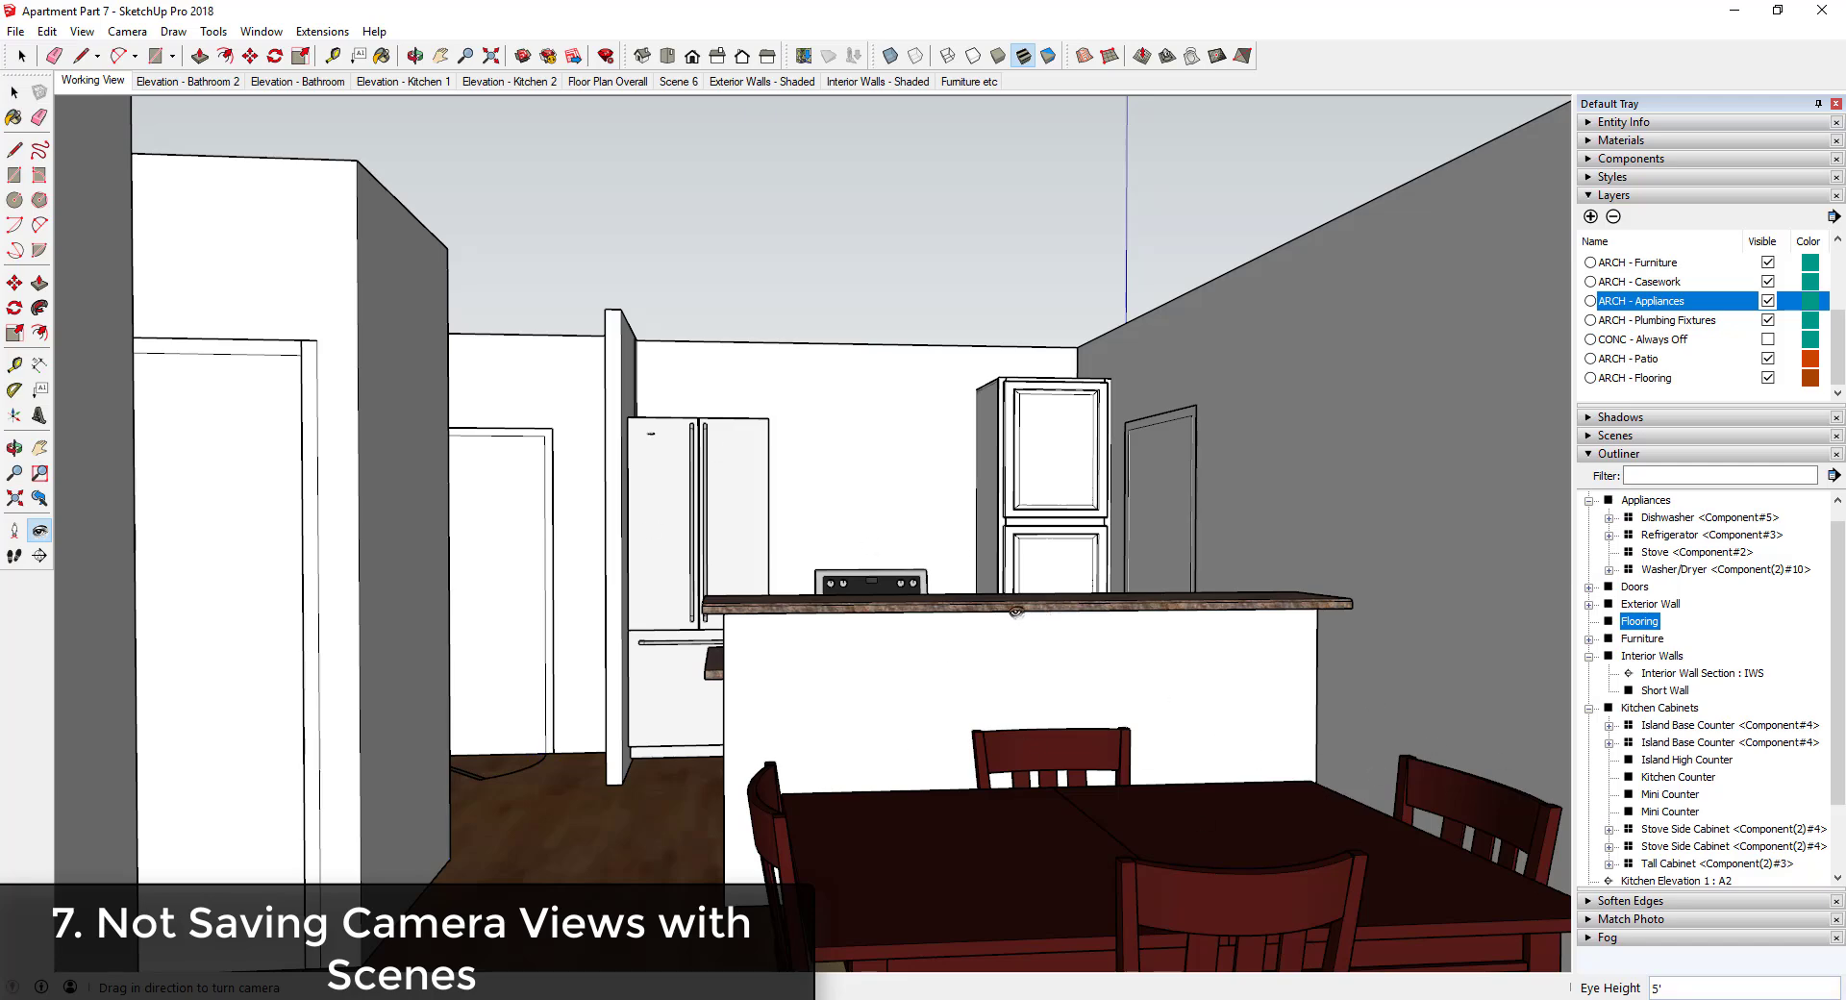
- Return to the Working View and orbit back out over the apartment
{"action": "left_click", "coordinate": [93, 81]}
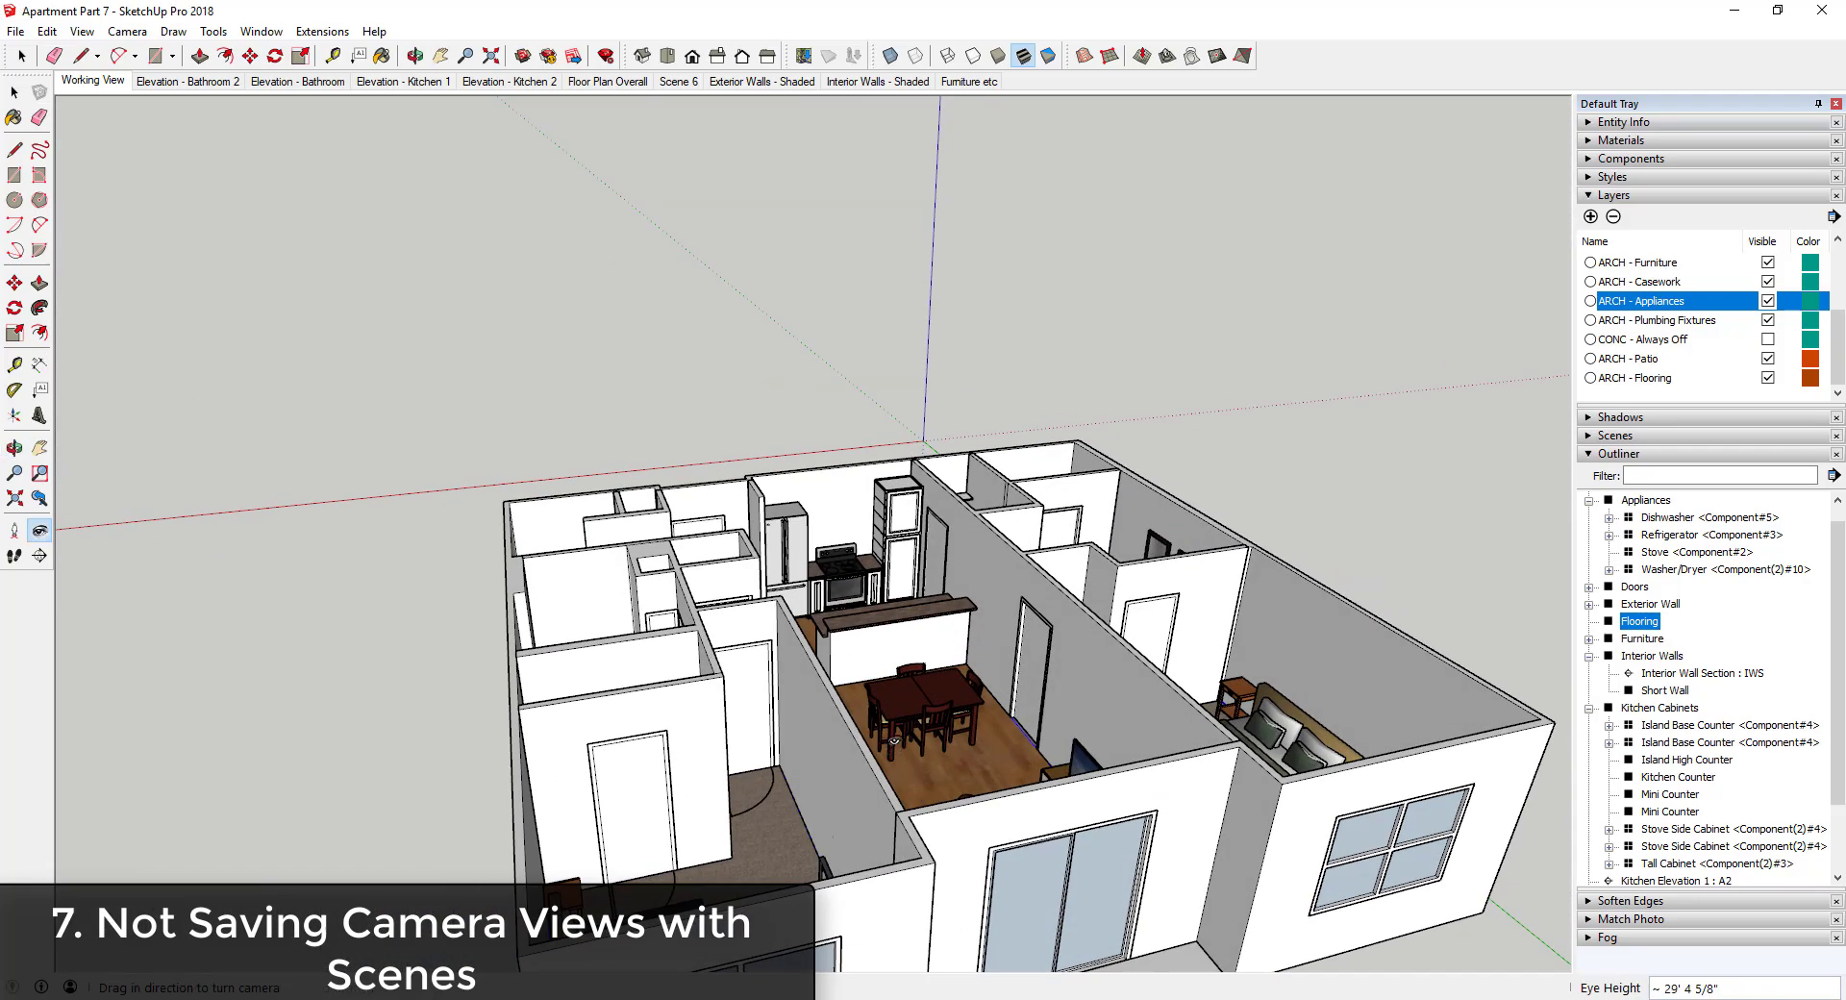
{"action": "left_click_drag", "start_coordinate": [920, 617], "coordinate": [913, 450]}
{"action": "scroll", "coordinate": [912, 448], "scroll_direction": "down", "scroll_amount": 2}
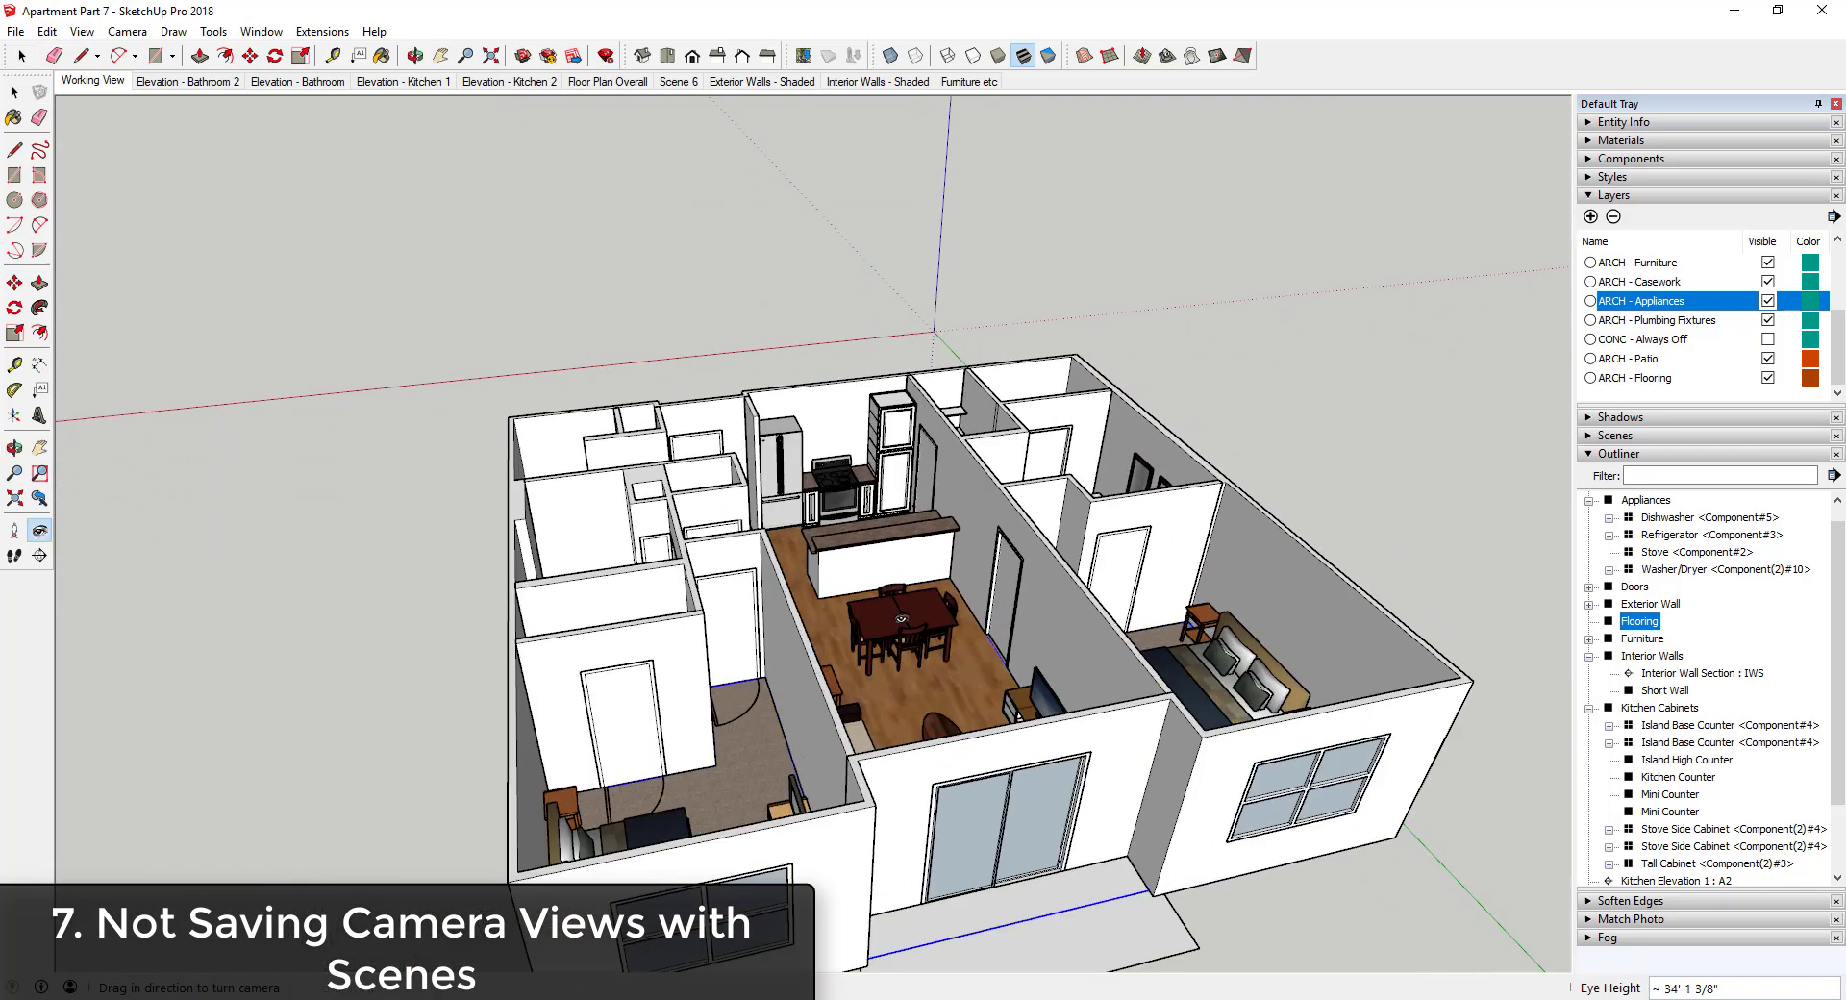
- Flip through the Elevation - Bathroom 2 and Floor Plan Overall scenes, then back to Working View
{"action": "left_click", "coordinate": [180, 85]}
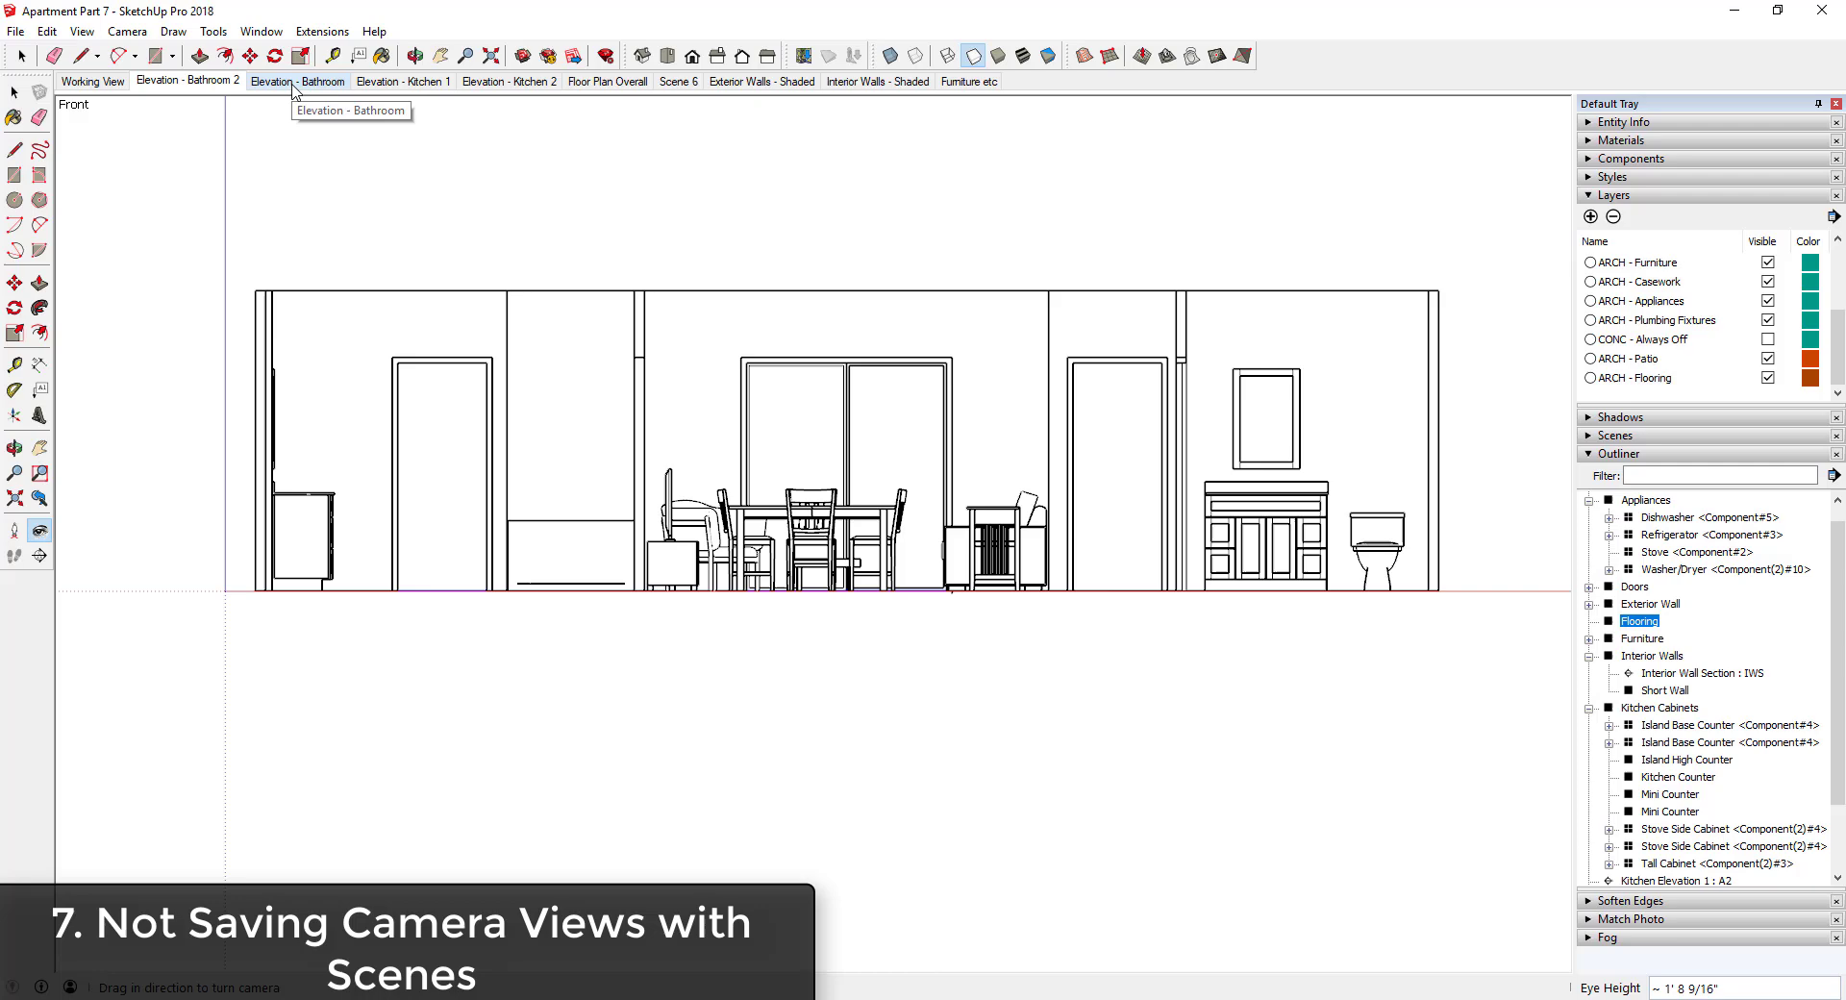
{"action": "left_click", "coordinate": [608, 84]}
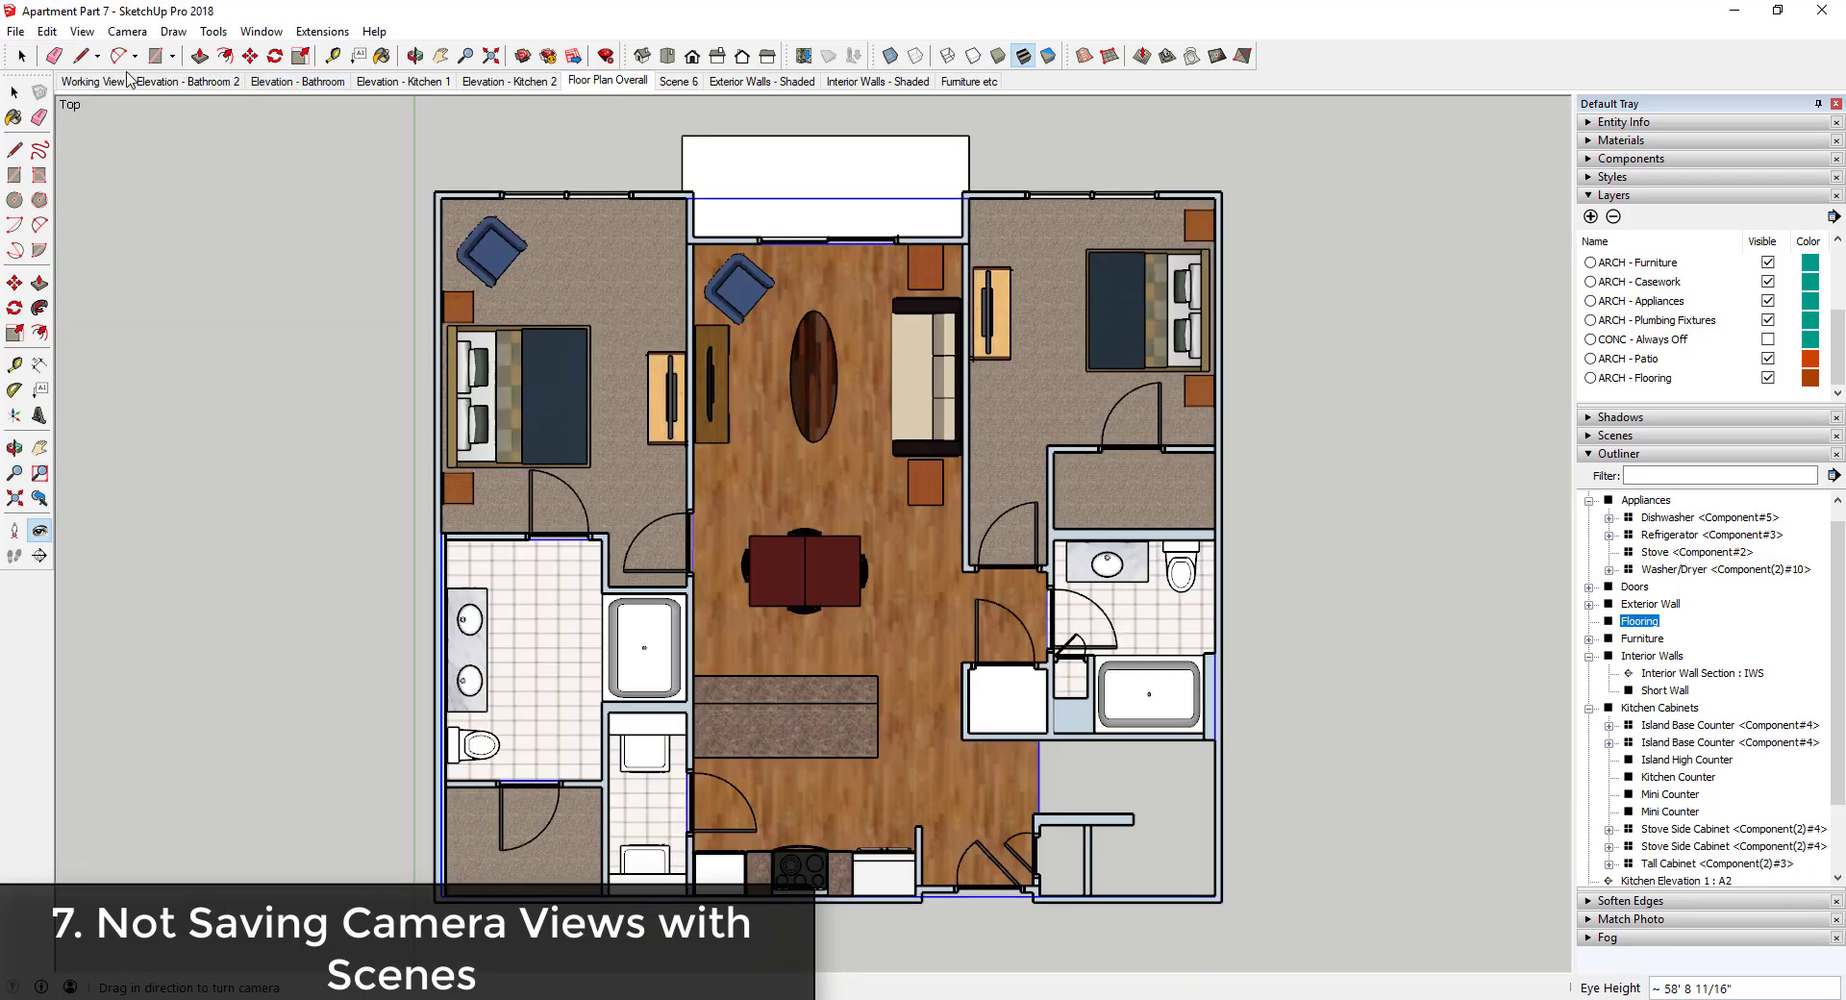
{"action": "left_click", "coordinate": [94, 82]}
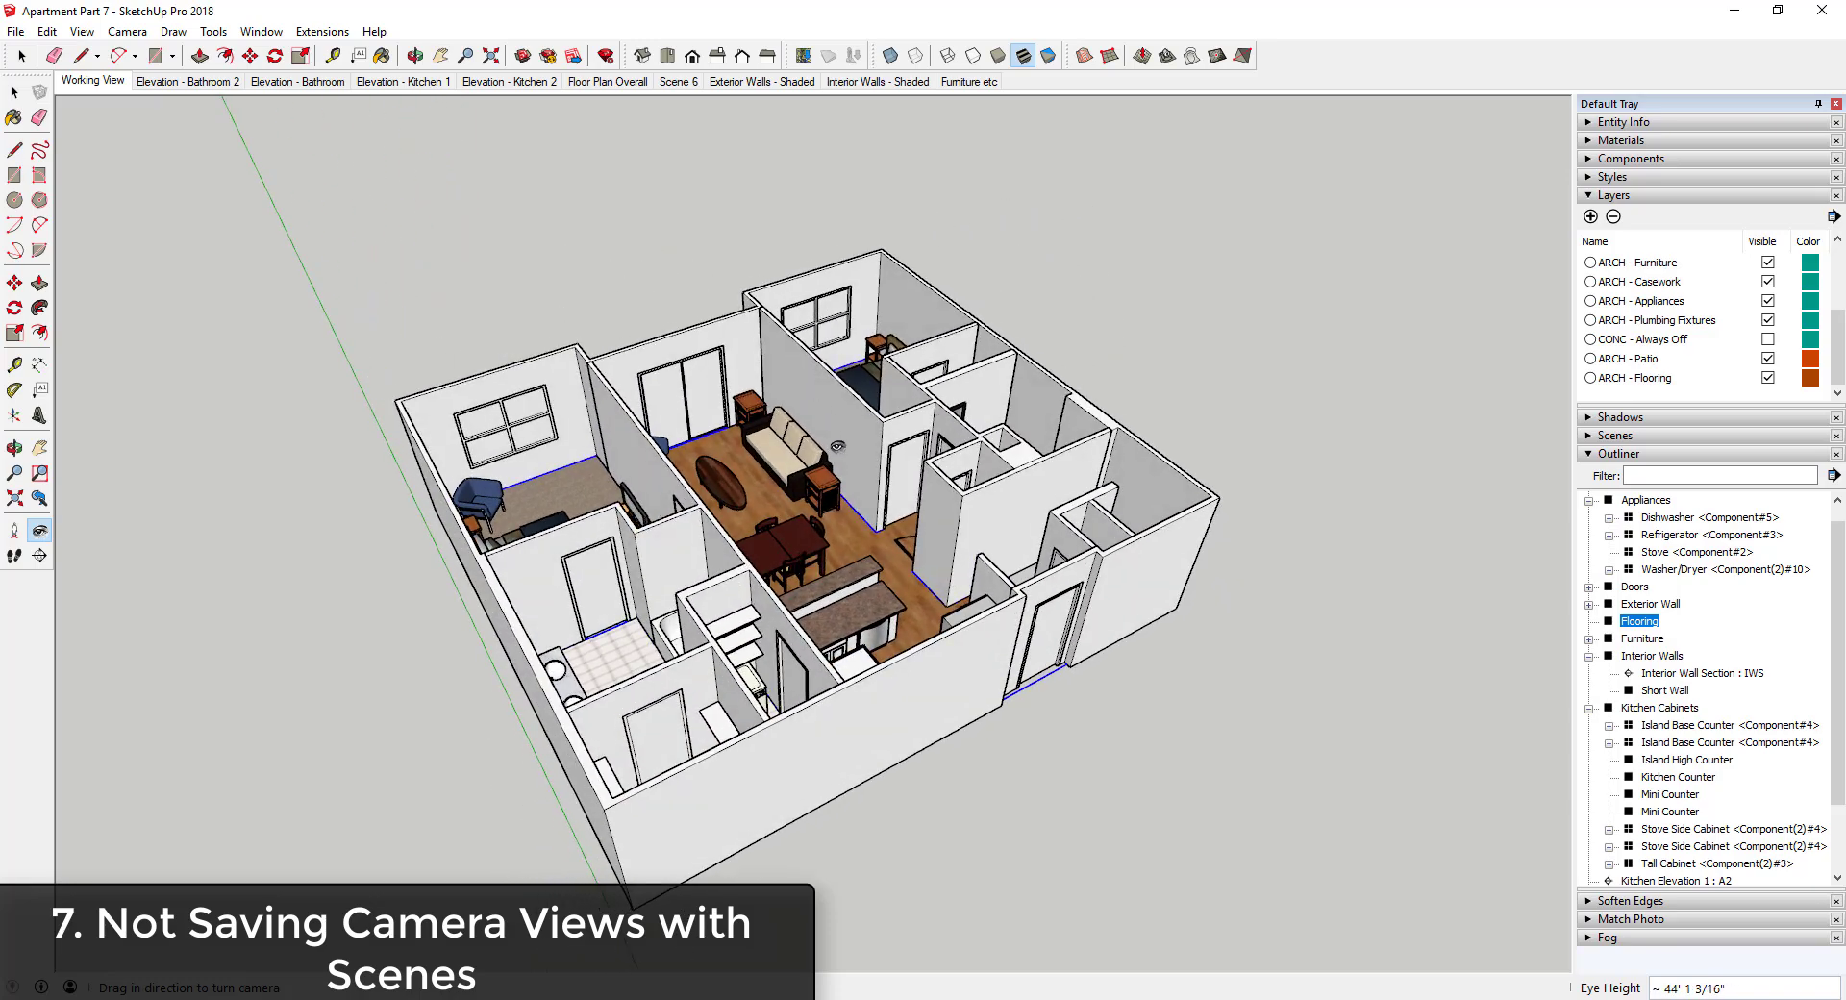
- Add the current view as a new scene via View > Animation and expand the Scenes panel
{"action": "left_click", "coordinate": [82, 31]}
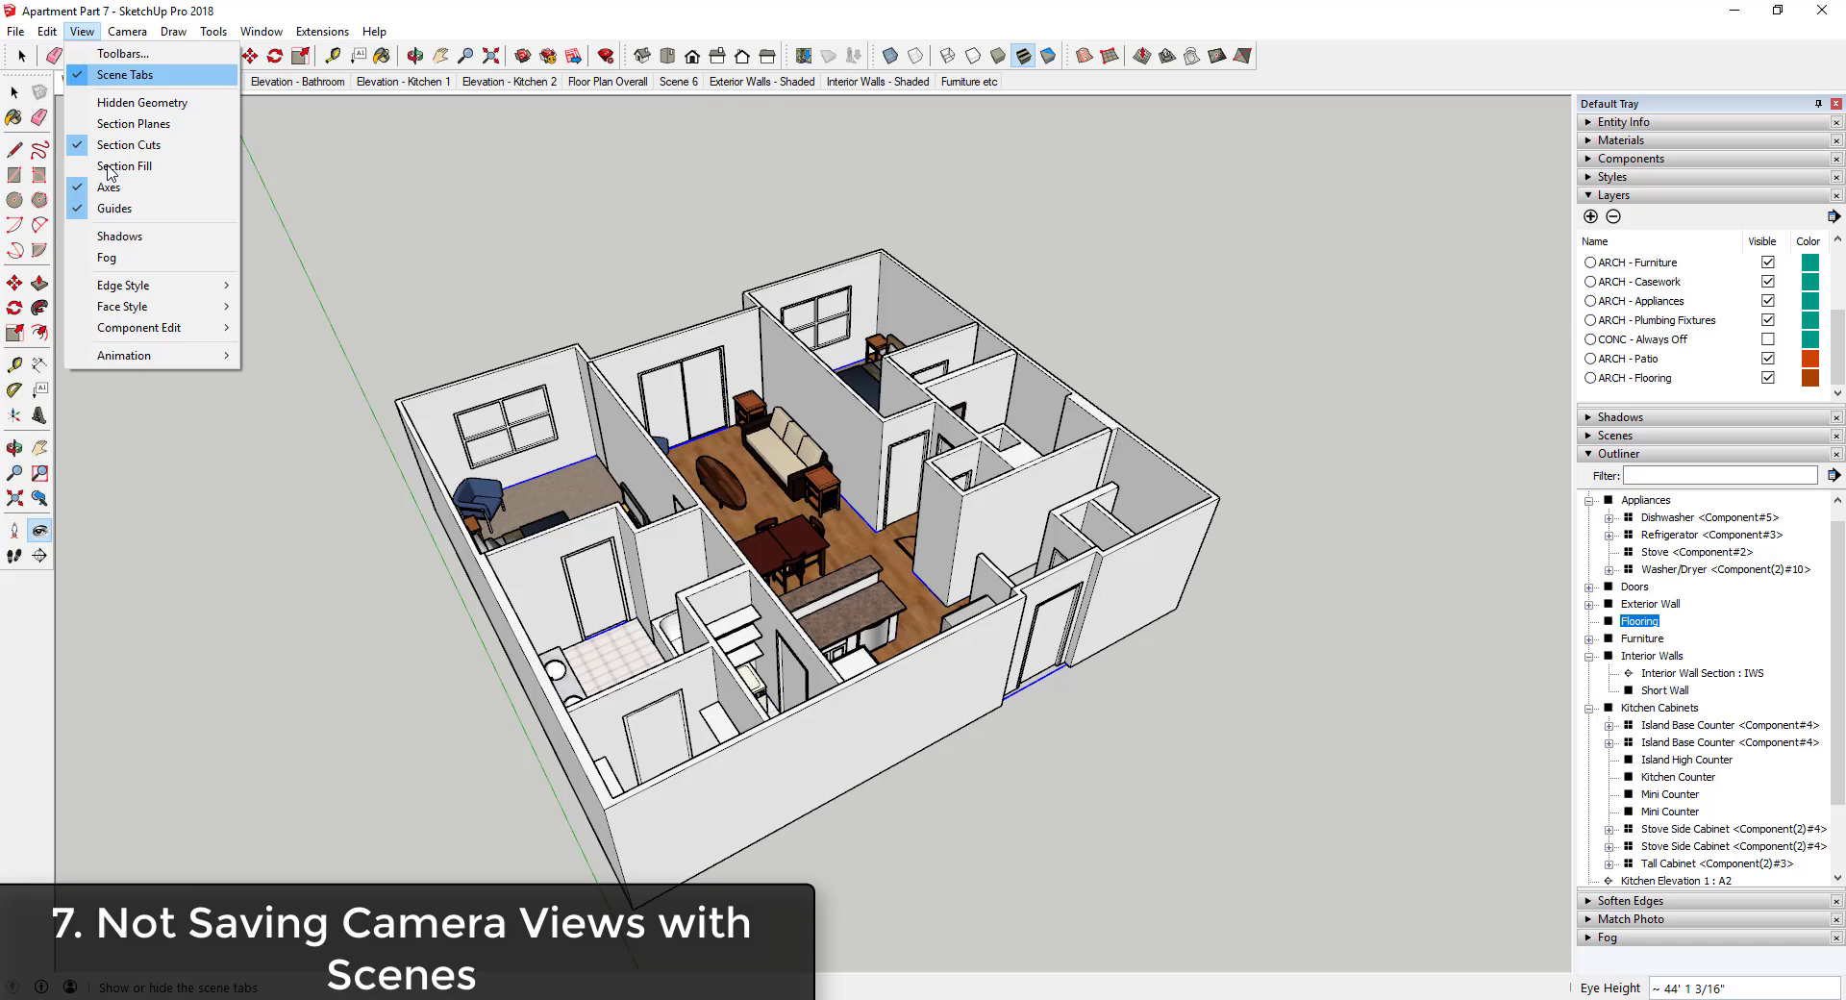
{"action": "mouse_move", "coordinate": [120, 358]}
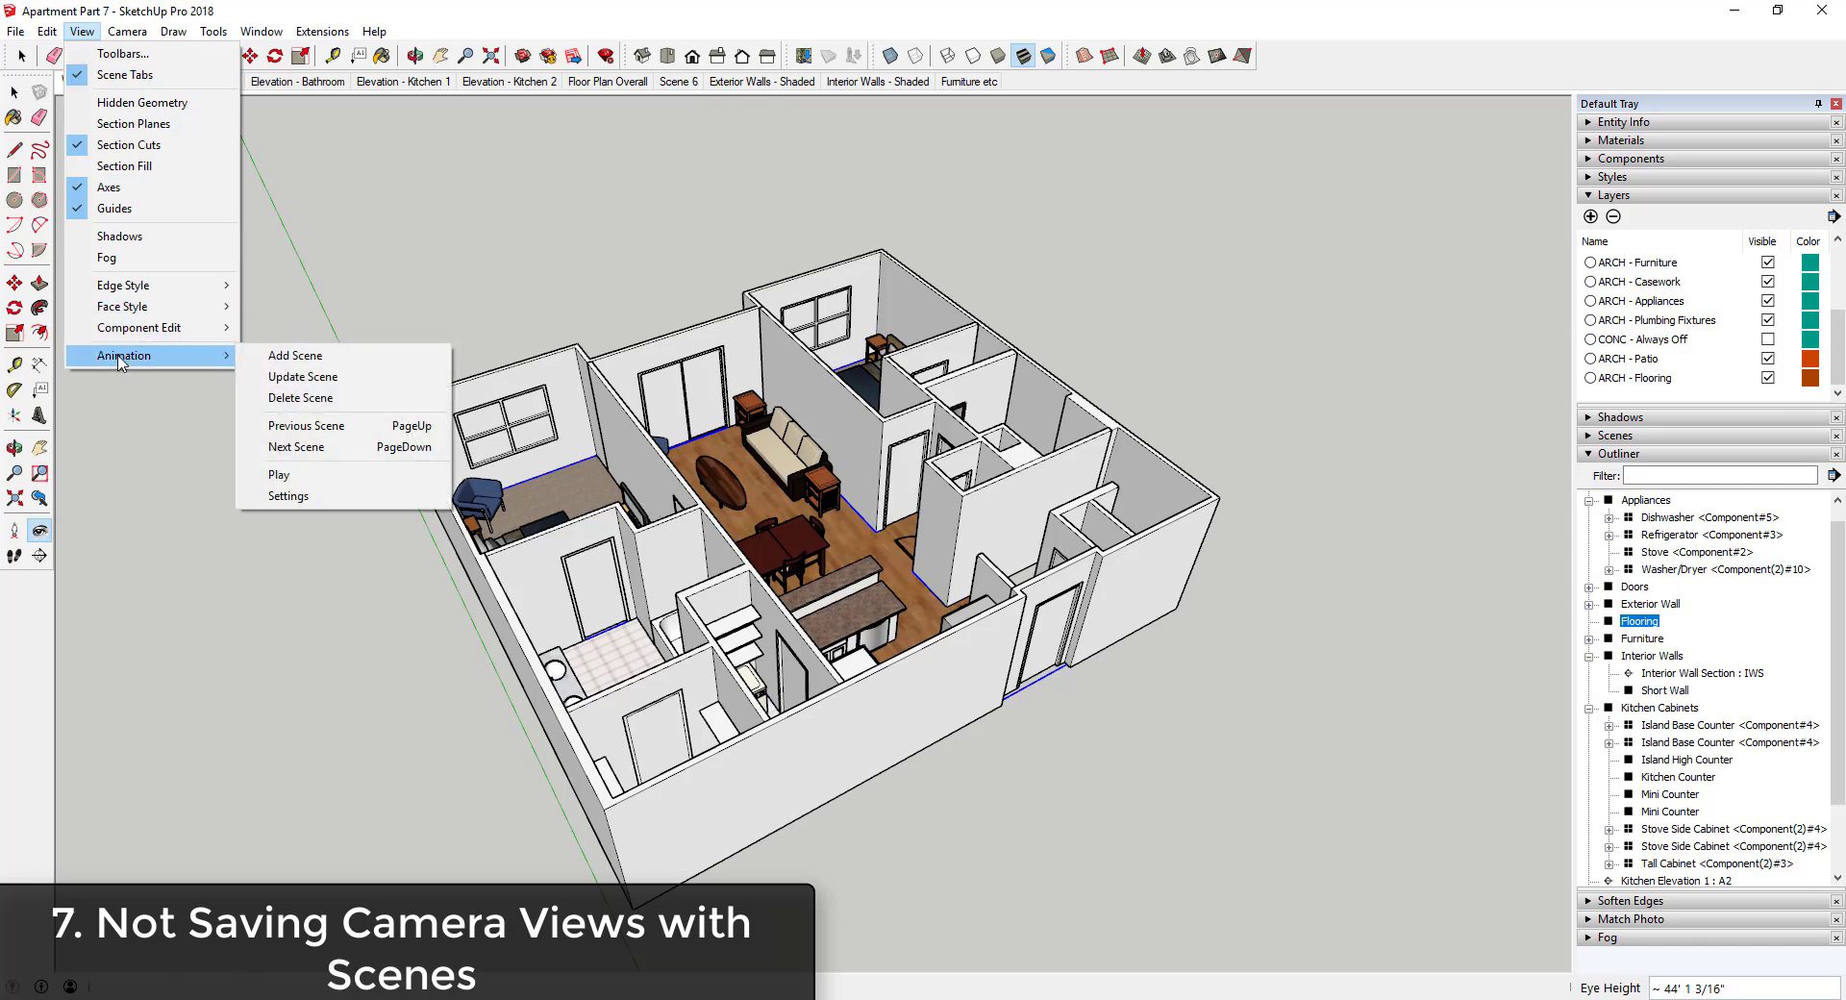
{"action": "left_click", "coordinate": [310, 356]}
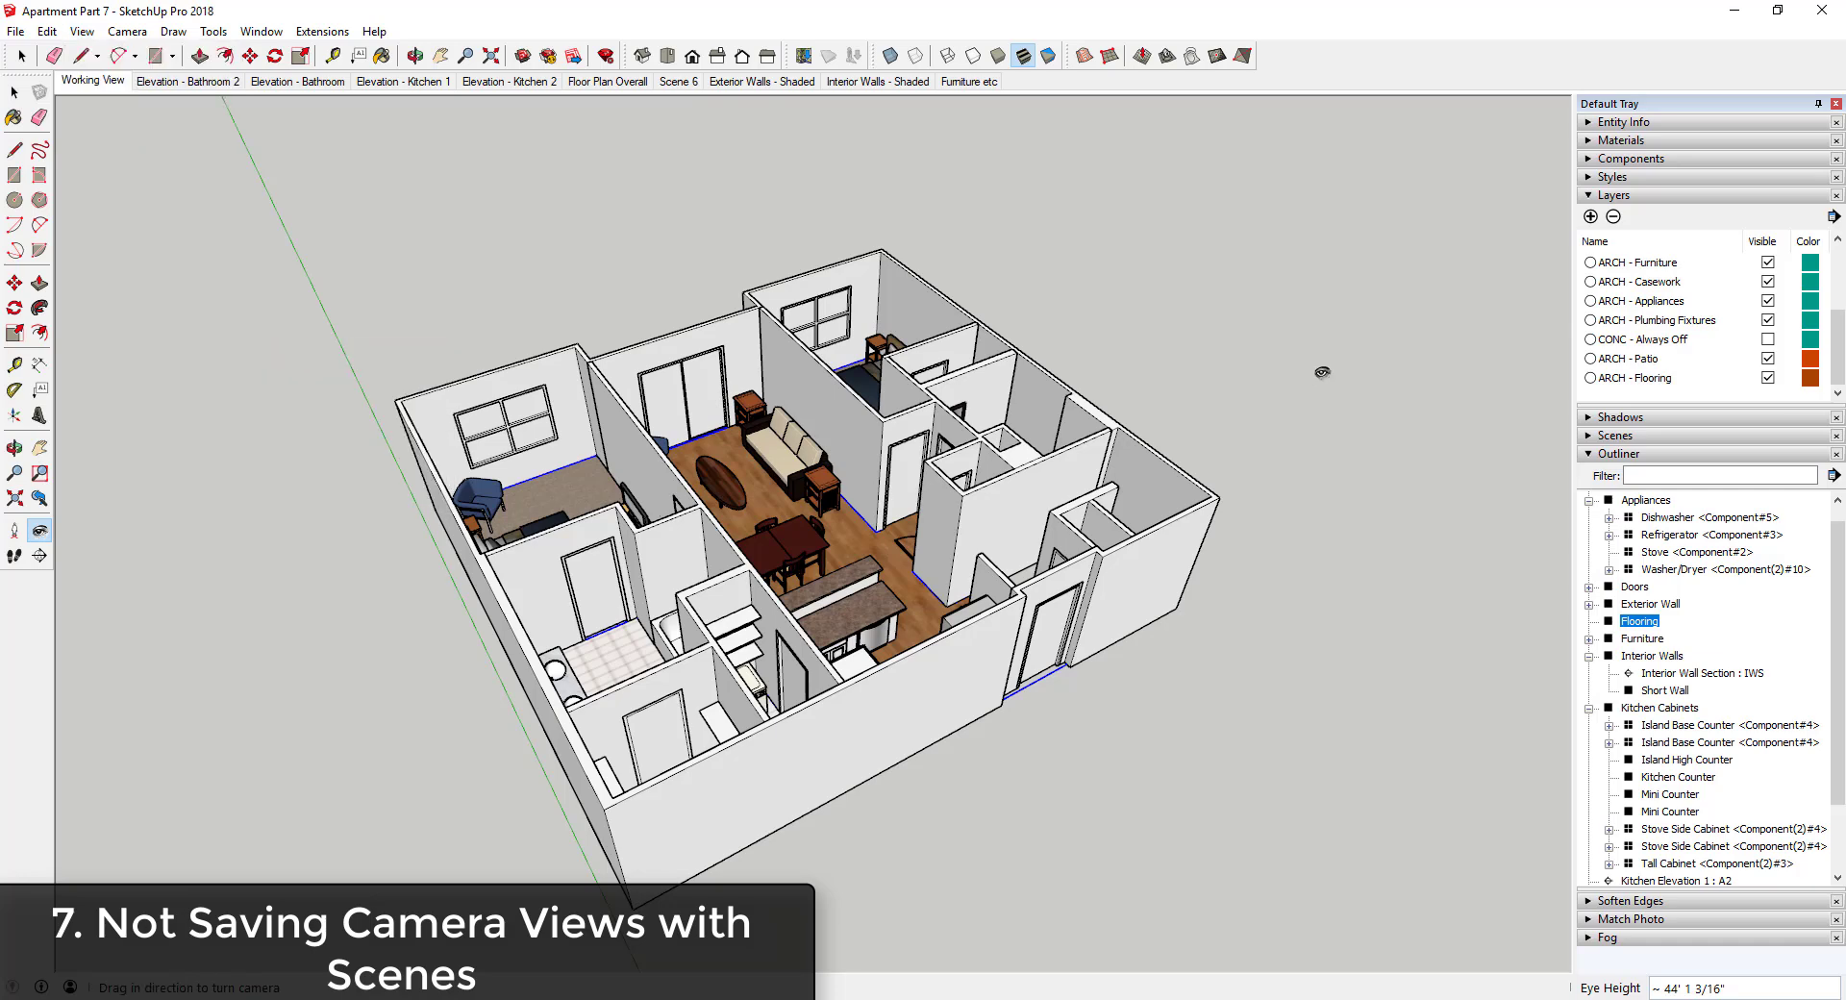
{"action": "left_click", "coordinate": [1592, 435]}
{"action": "scroll", "coordinate": [1649, 489], "scroll_direction": "down", "scroll_amount": 2}
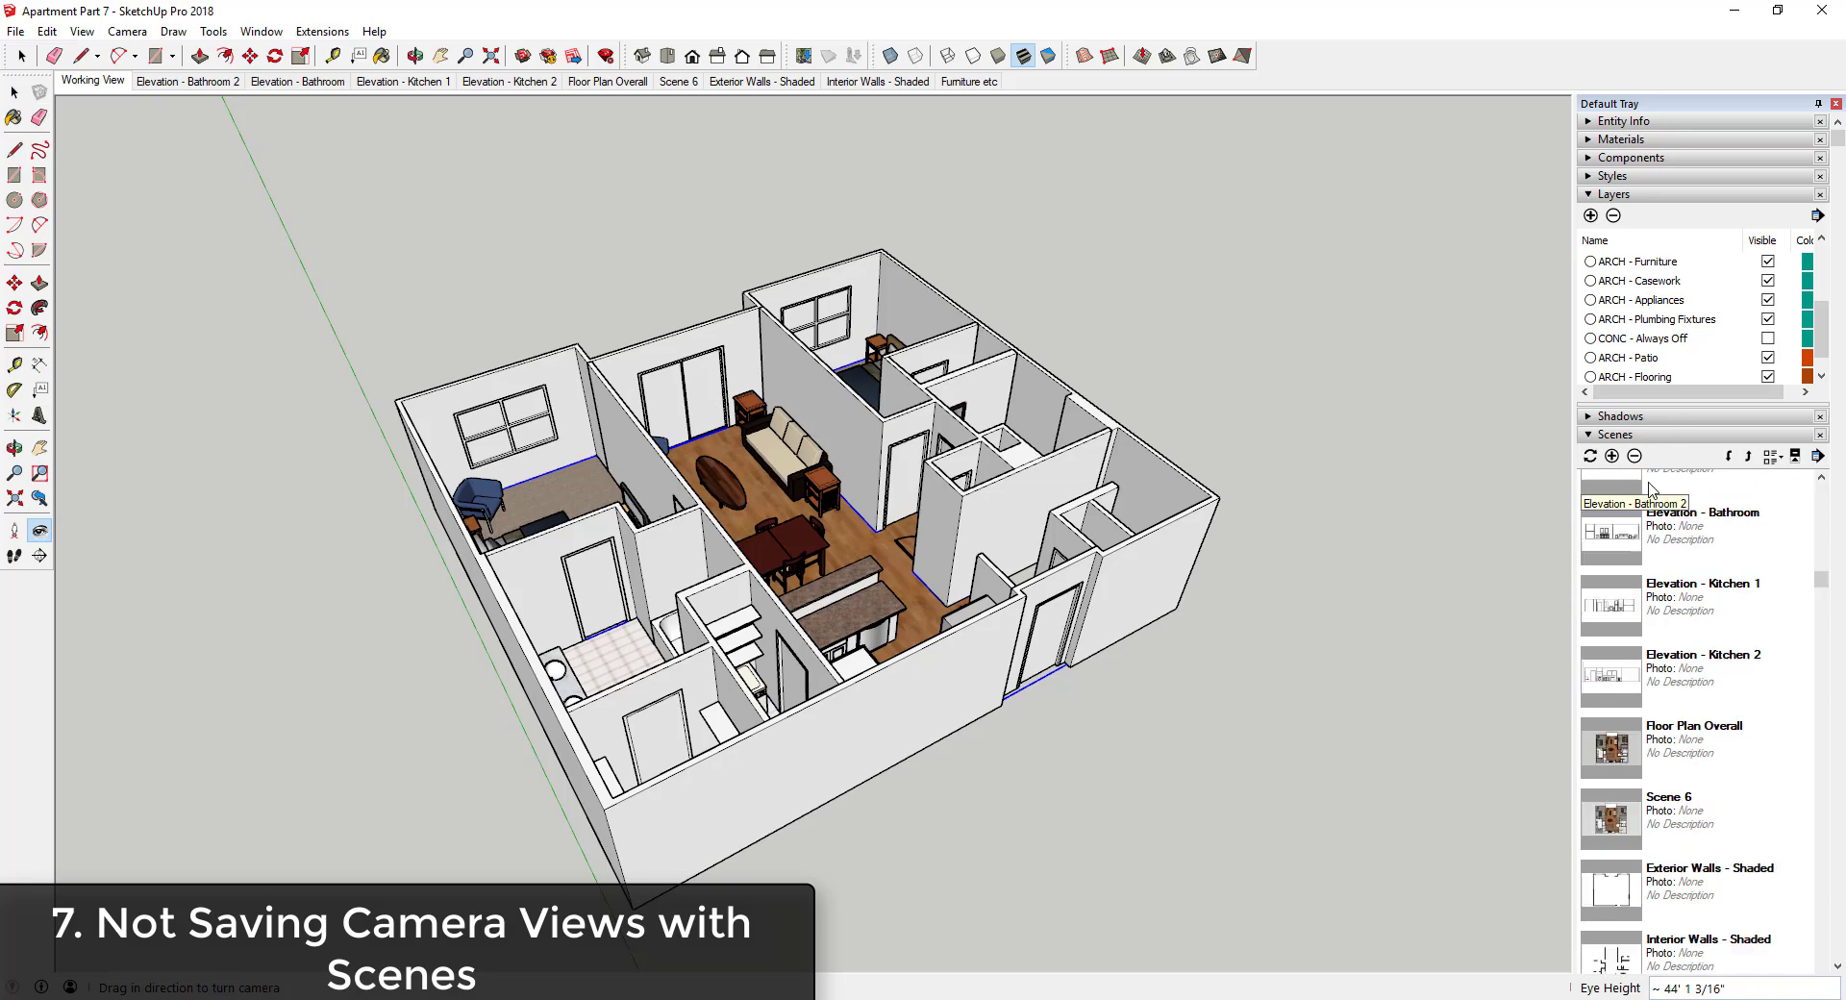
{"action": "scroll", "coordinate": [1651, 491], "scroll_direction": "down", "scroll_amount": 3}
{"action": "scroll", "coordinate": [1523, 410], "scroll_direction": "down", "scroll_amount": 2}
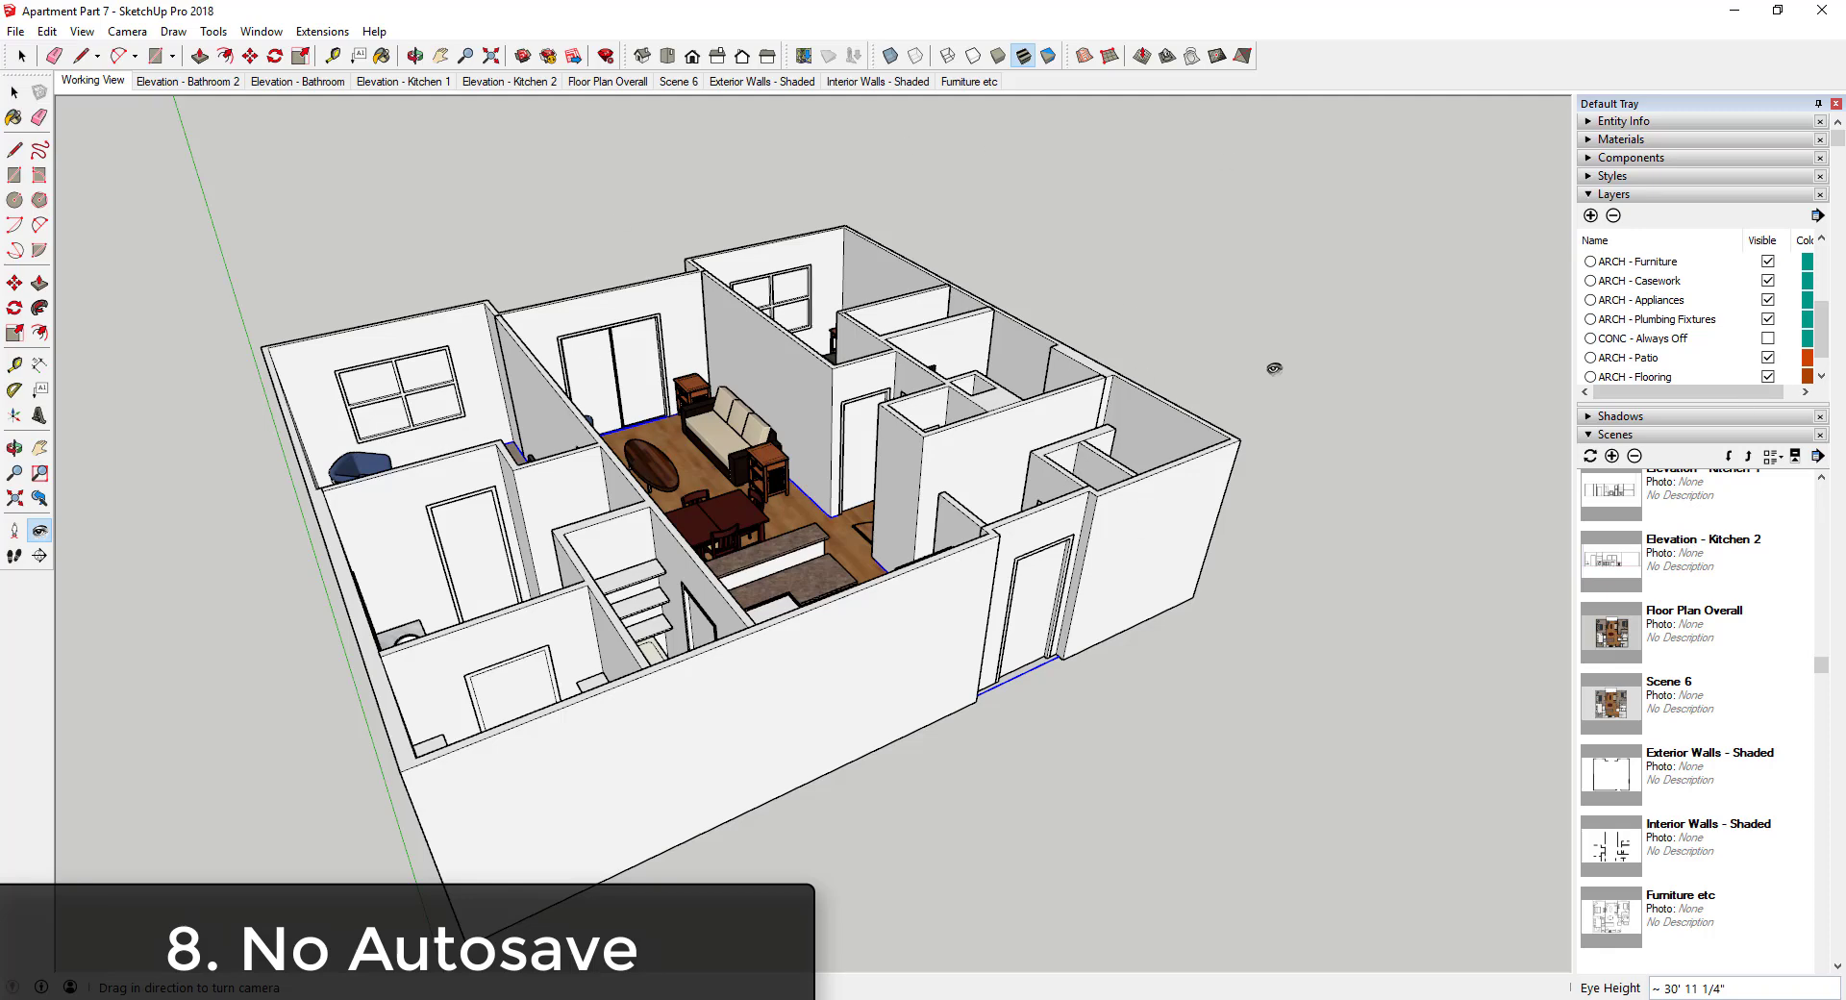
- Open Window > Preferences to show auto-save set to every 5 minutes
{"action": "left_click", "coordinate": [262, 32]}
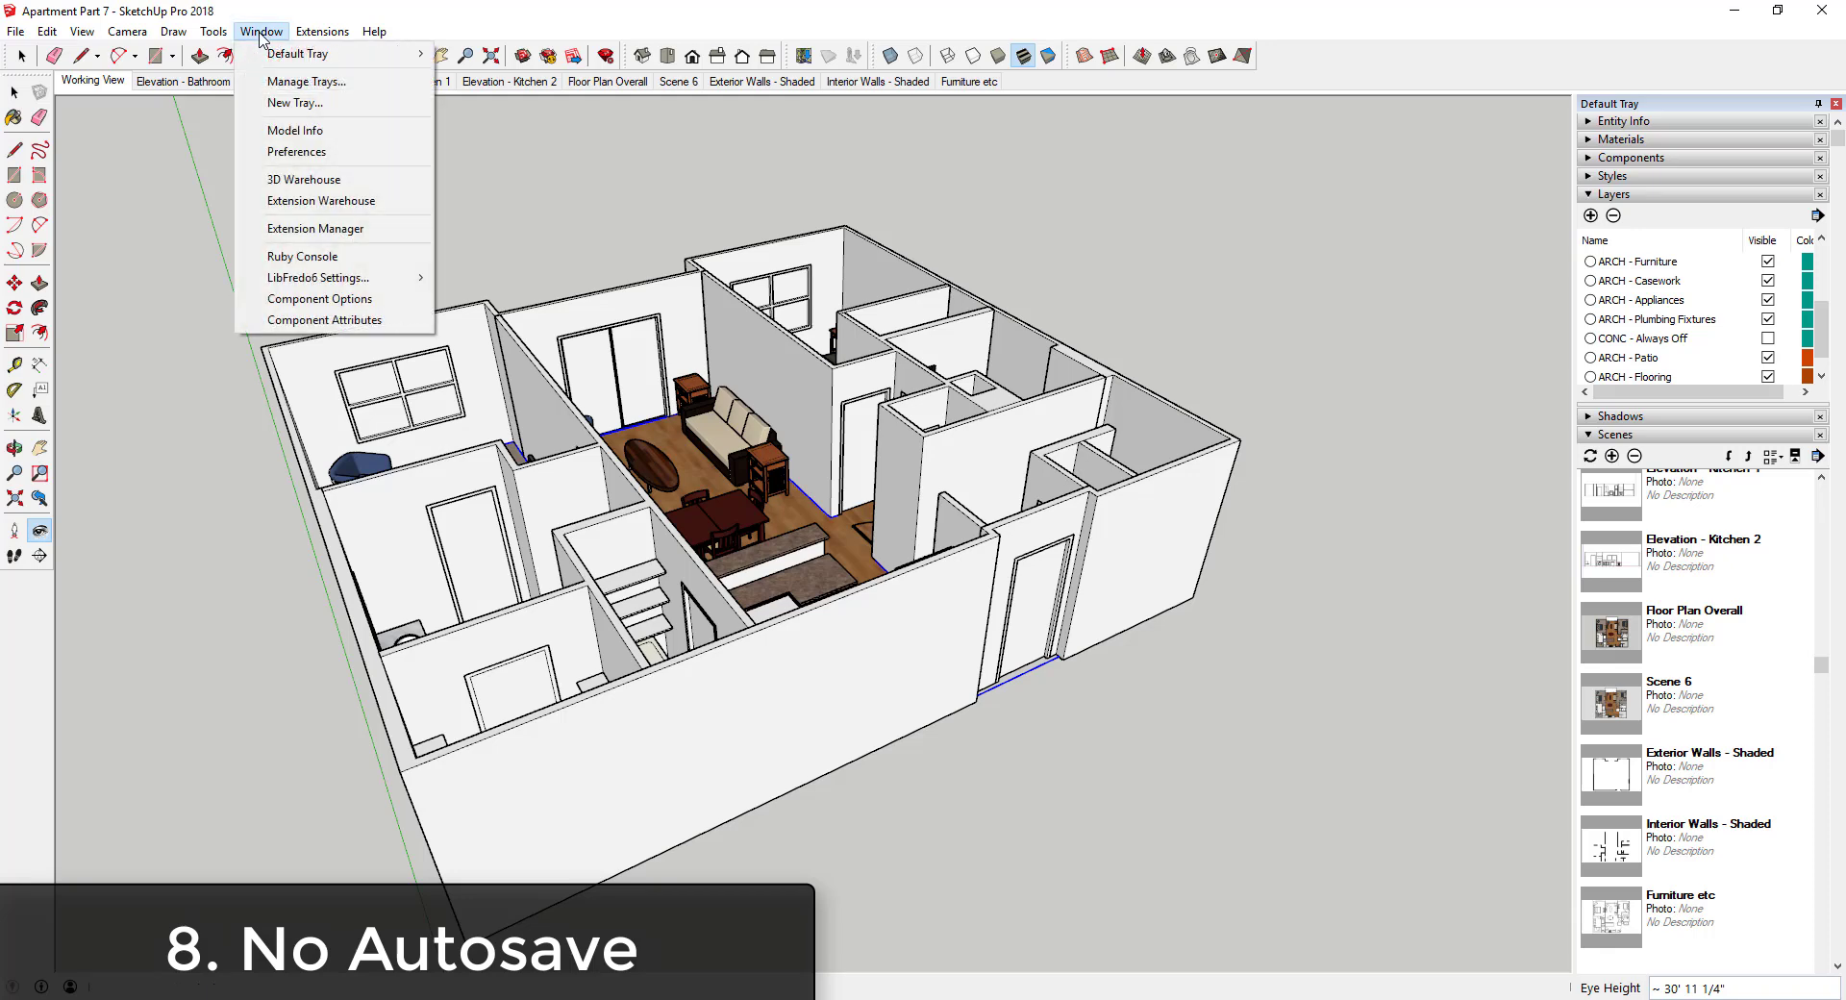
{"action": "left_click", "coordinate": [294, 151]}
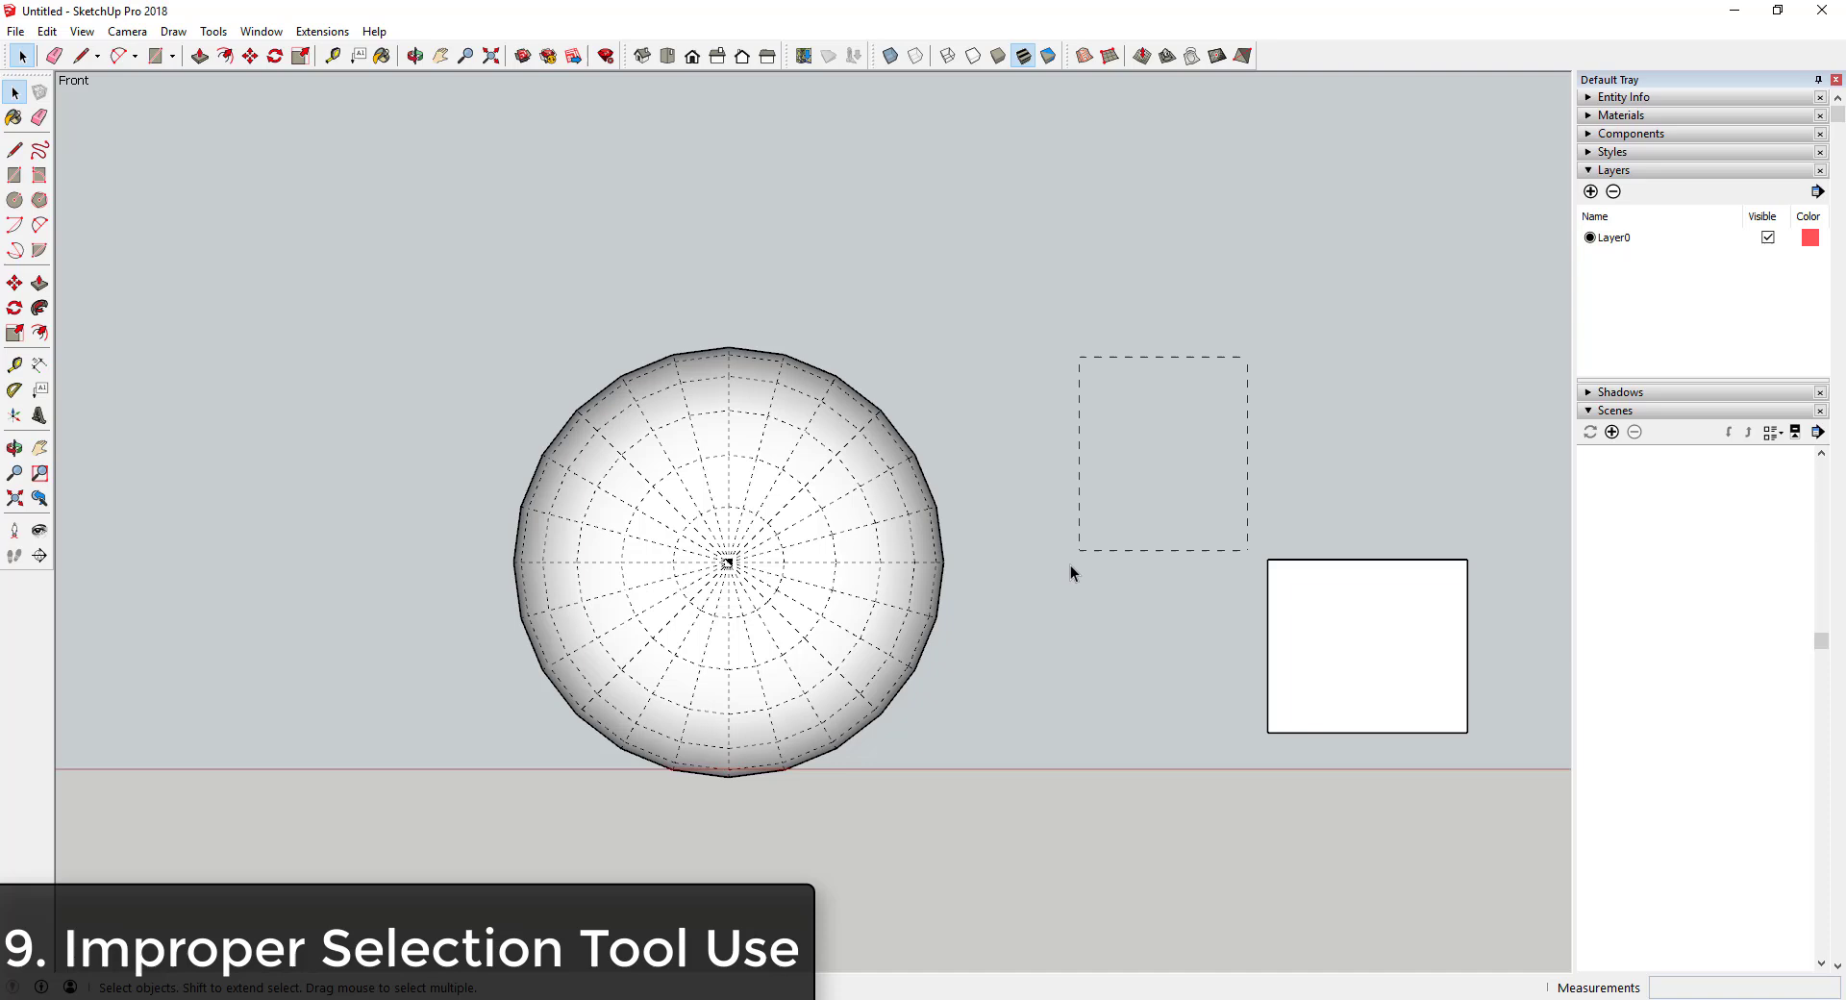
- Drag trial selection boxes near the rectangles, orbit under the sphere, then switch to Front view
{"action": "left_click_drag", "start_coordinate": [1041, 594], "coordinate": [1040, 594]}
{"action": "left_click_drag", "start_coordinate": [937, 320], "coordinate": [1185, 561]}
{"action": "left_click_drag", "start_coordinate": [962, 320], "coordinate": [1248, 521]}
{"action": "middle_click_drag", "start_coordinate": [817, 375], "coordinate": [816, 791]}
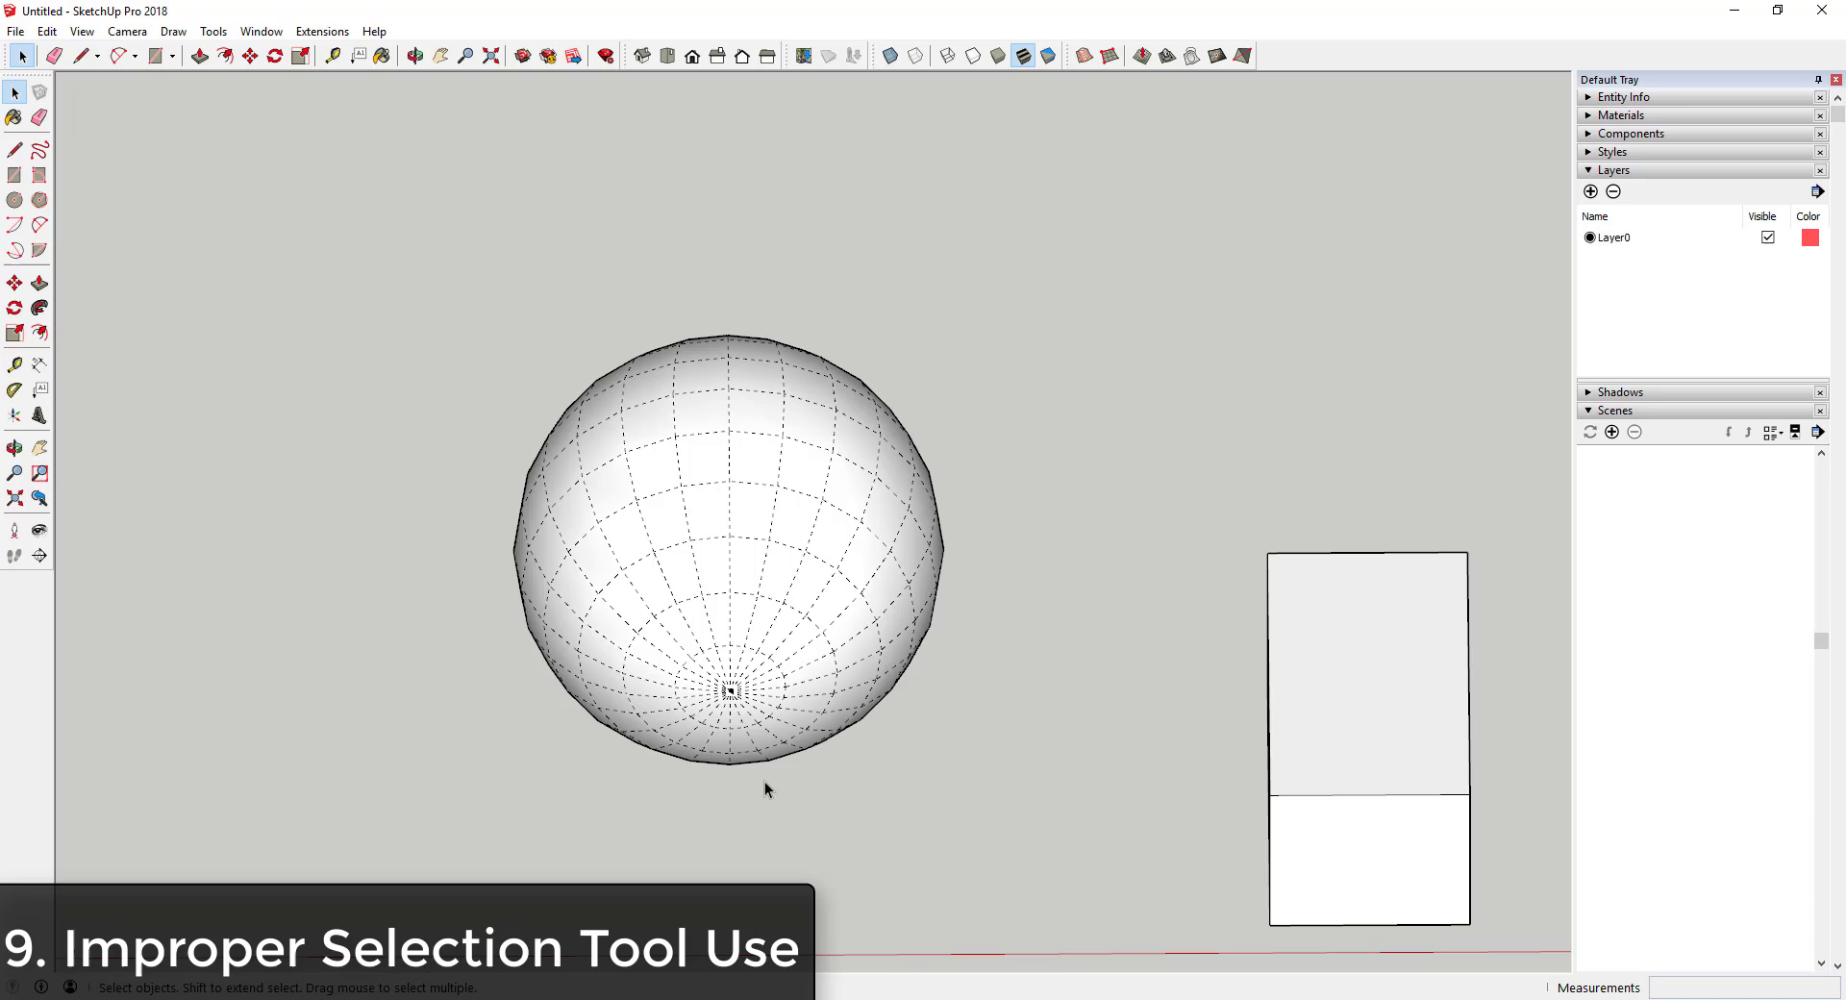
{"action": "left_click", "coordinate": [692, 55]}
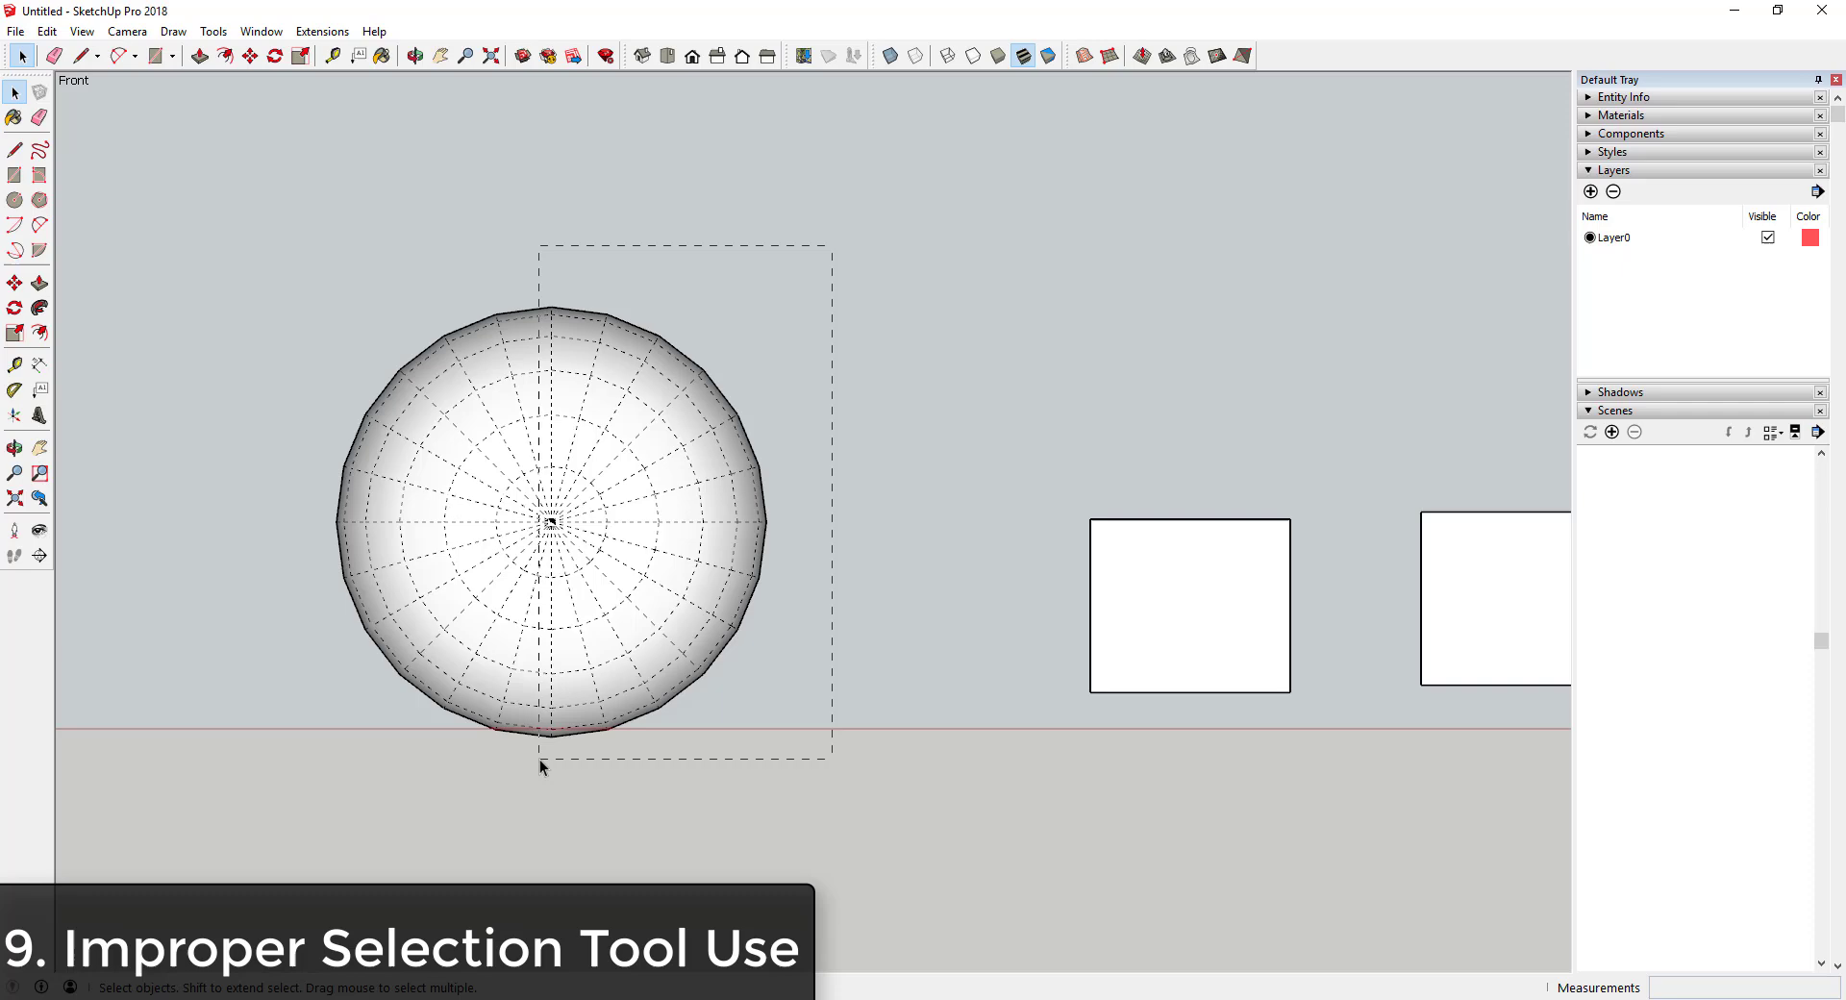
- Drag a selection window over the sphere so only its right-half faces and edges are selected
{"action": "left_click_drag", "start_coordinate": [539, 758], "coordinate": [539, 759]}
{"action": "scroll", "coordinate": [659, 446], "scroll_direction": "up", "scroll_amount": 4}
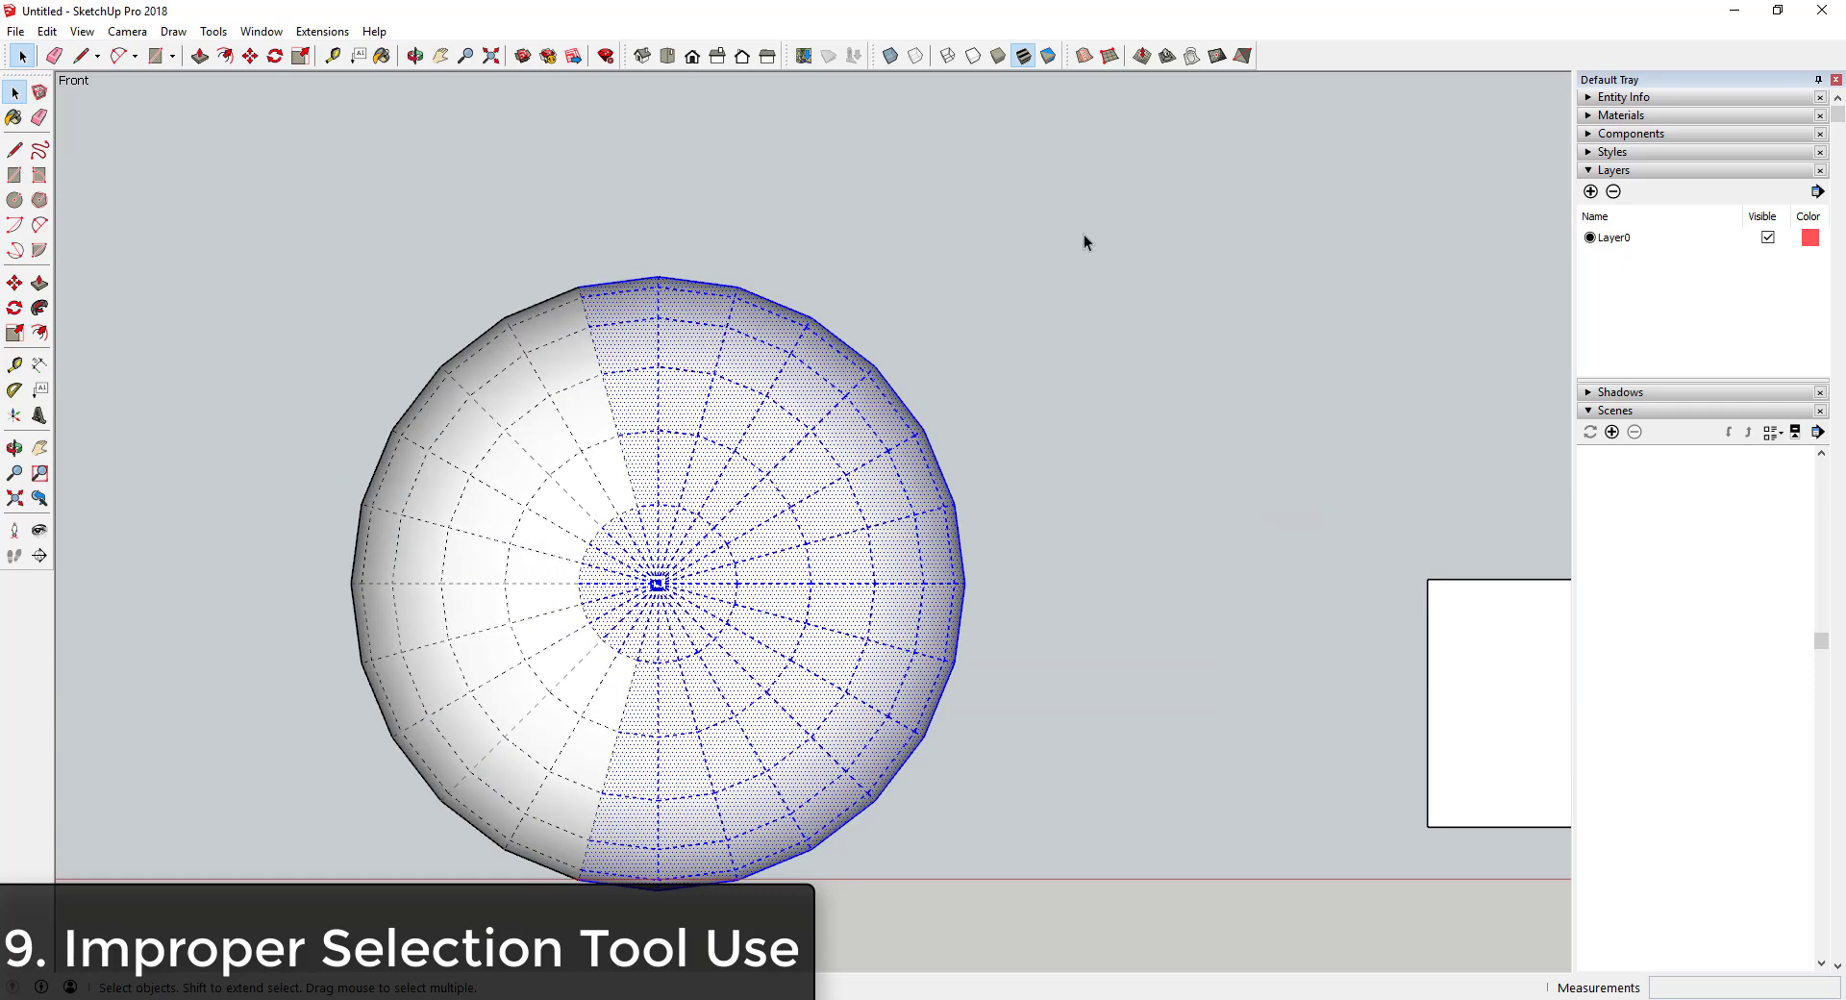
{"action": "left_click_drag", "start_coordinate": [786, 899], "coordinate": [652, 962]}
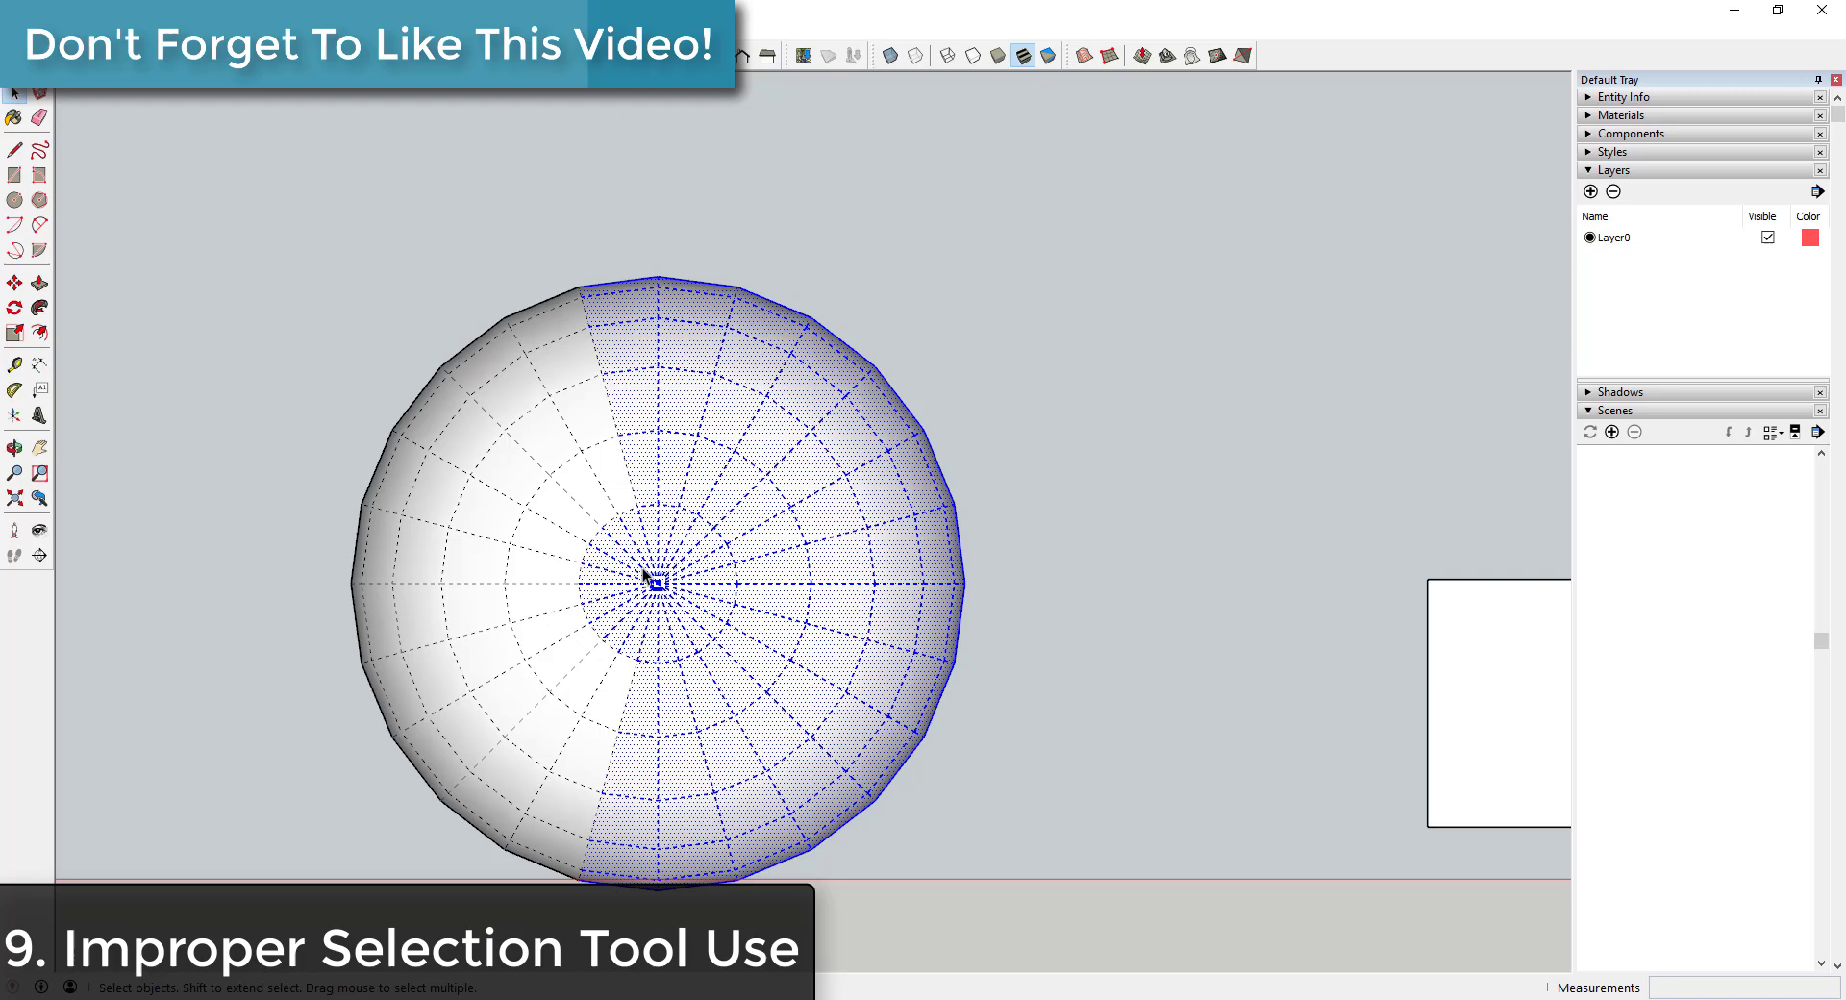
{"action": "scroll", "coordinate": [760, 247], "scroll_direction": "down", "scroll_amount": 3}
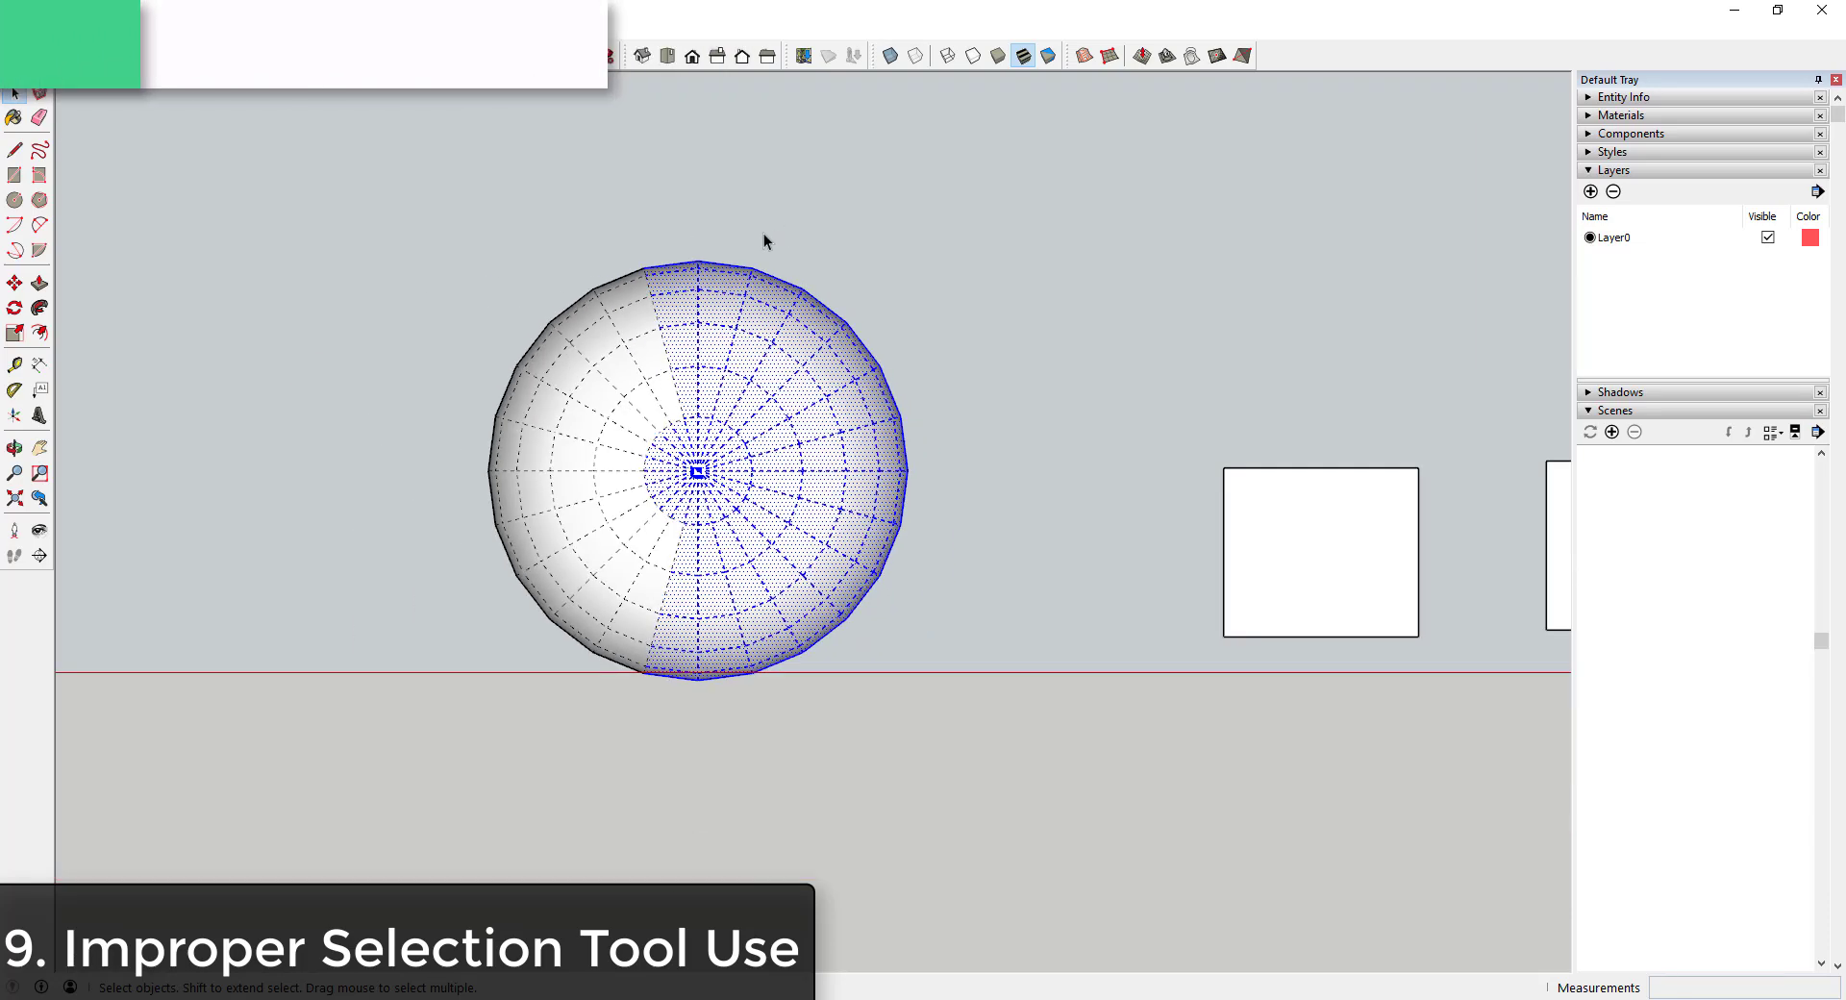
{"action": "scroll", "coordinate": [701, 205], "scroll_direction": "up", "scroll_amount": 3}
{"action": "left_click", "coordinate": [682, 252]}
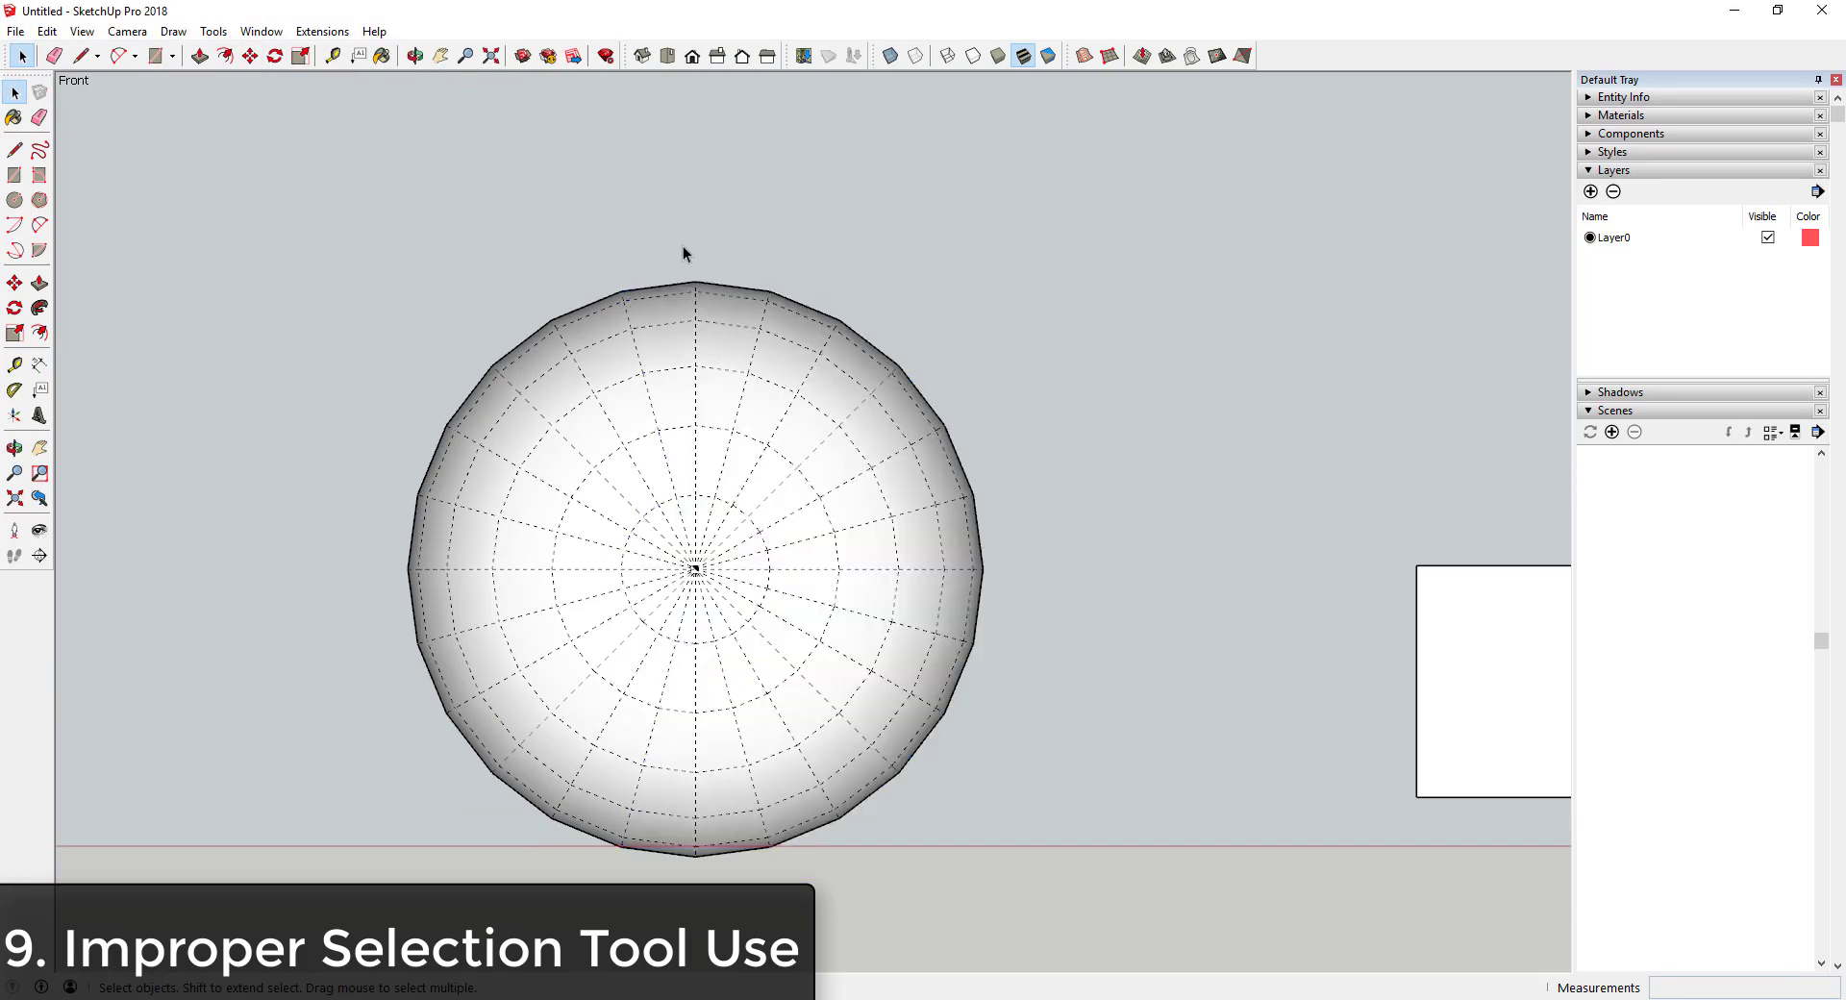
{"action": "left_click_drag", "start_coordinate": [683, 248], "coordinate": [1068, 886]}
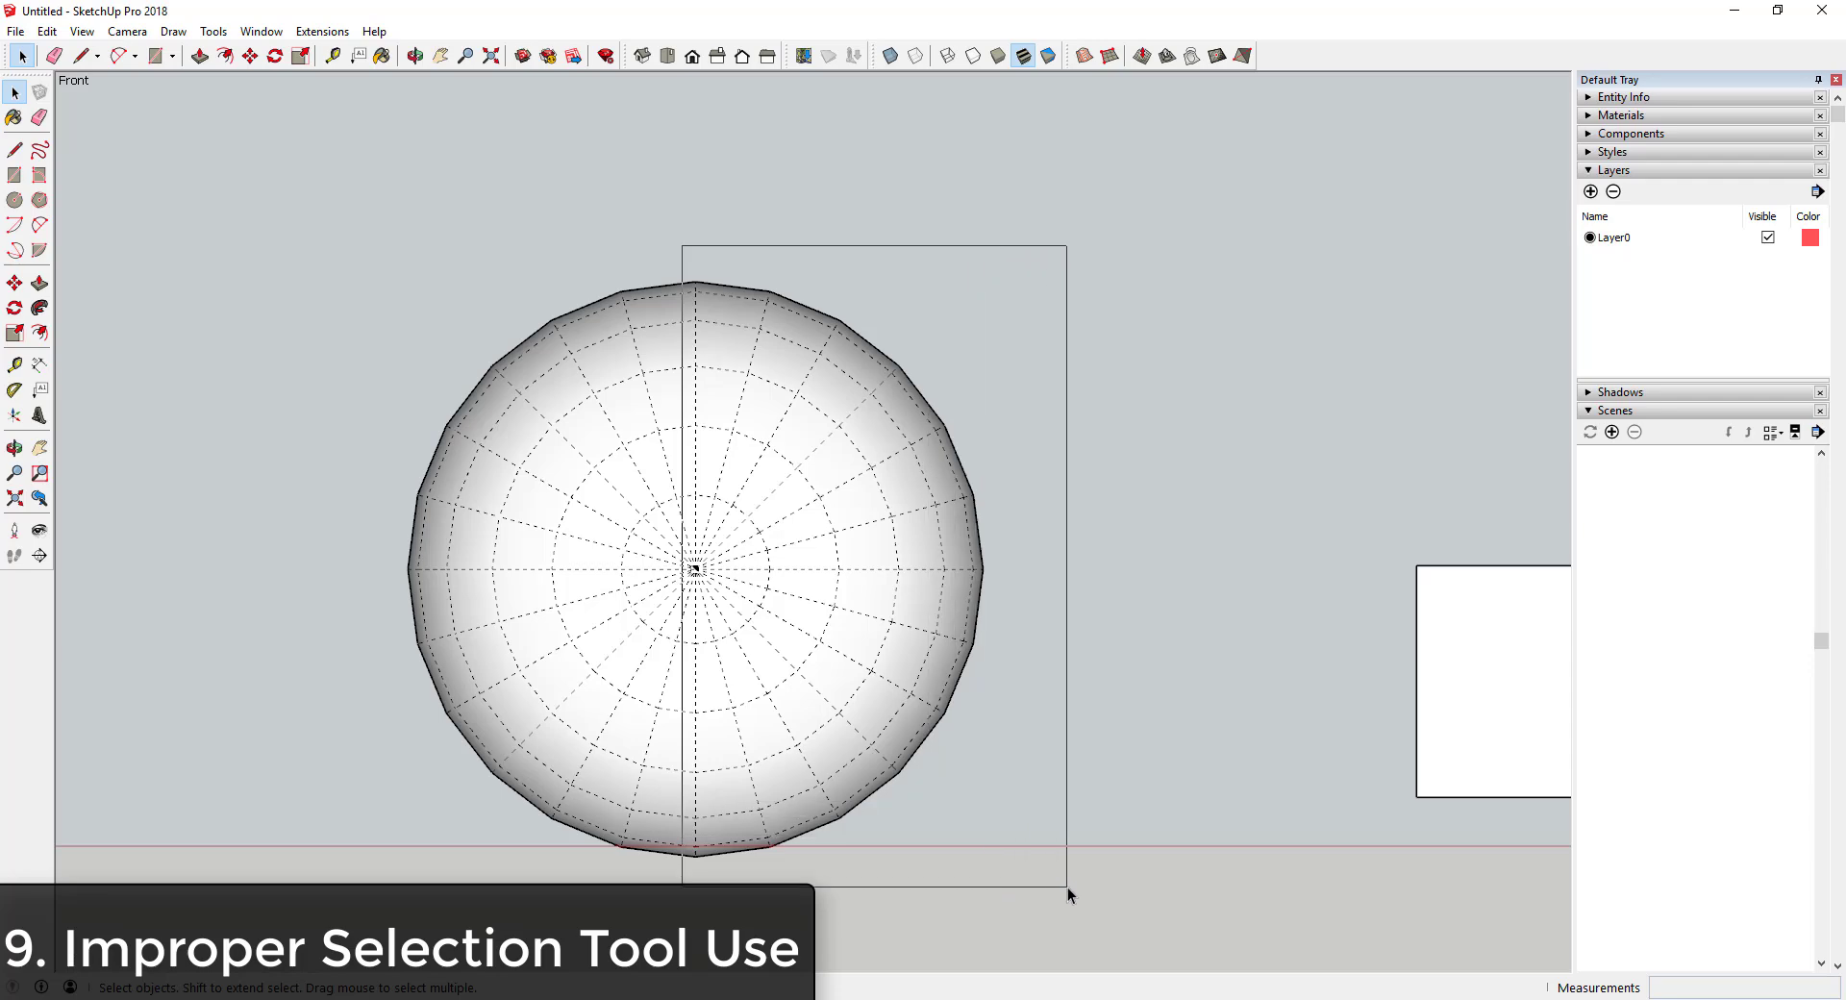
{"action": "left_click_drag", "start_coordinate": [1068, 886], "coordinate": [1067, 886]}
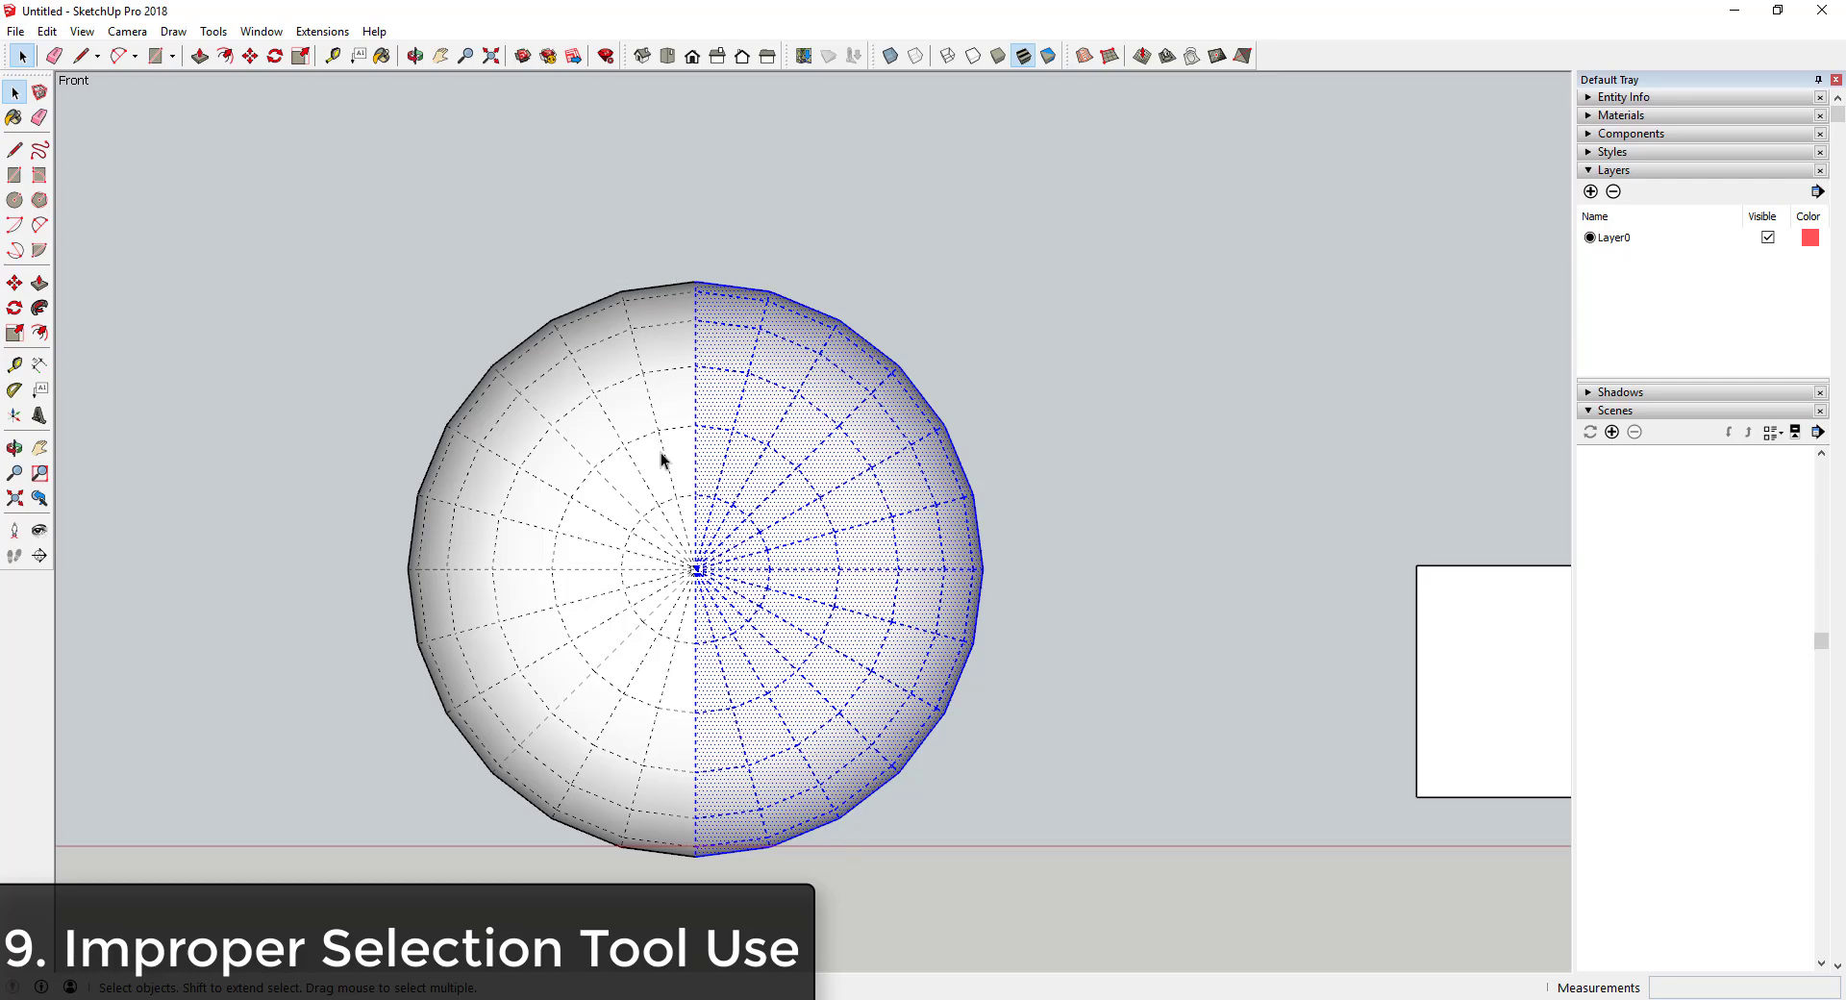
- With Move, lift the selected cube off the row and drop it above the ground
{"action": "scroll", "coordinate": [633, 430], "scroll_direction": "down", "scroll_amount": 3}
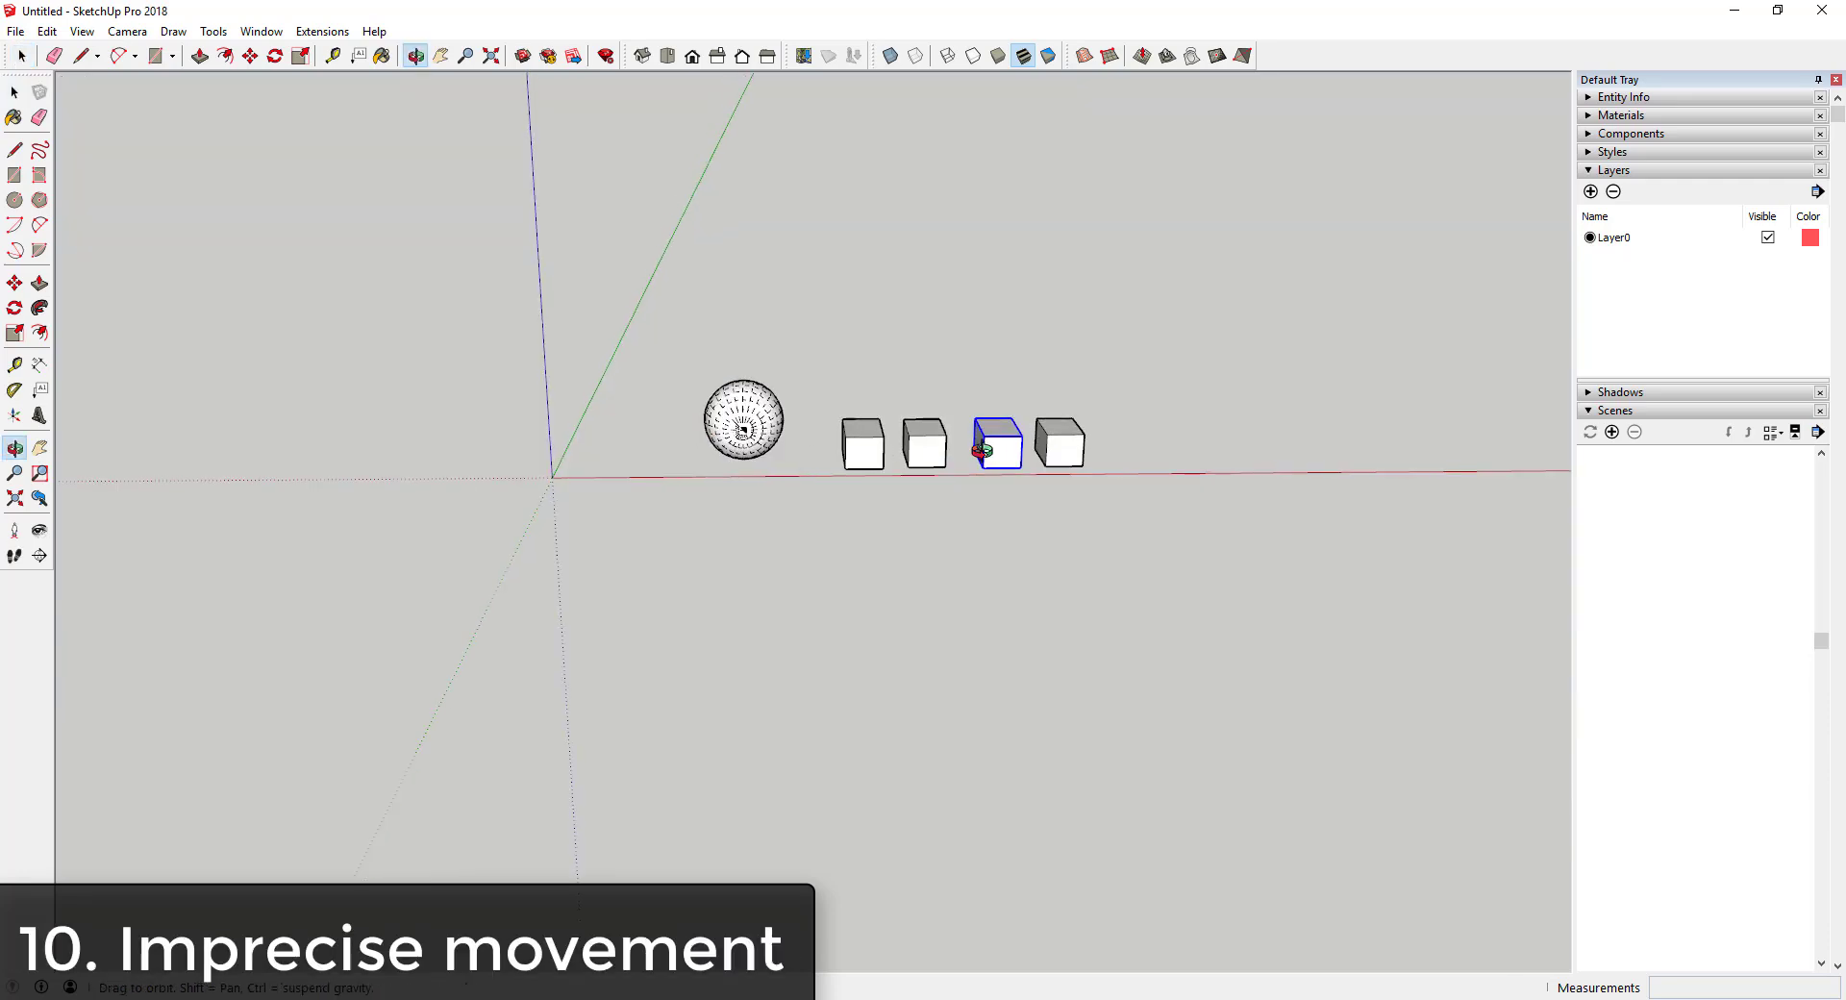
{"action": "scroll", "coordinate": [842, 406], "scroll_direction": "up", "scroll_amount": 3}
{"action": "middle_click_drag", "start_coordinate": [843, 406], "coordinate": [1115, 519]}
{"action": "scroll", "coordinate": [1017, 494], "scroll_direction": "up", "scroll_amount": 2}
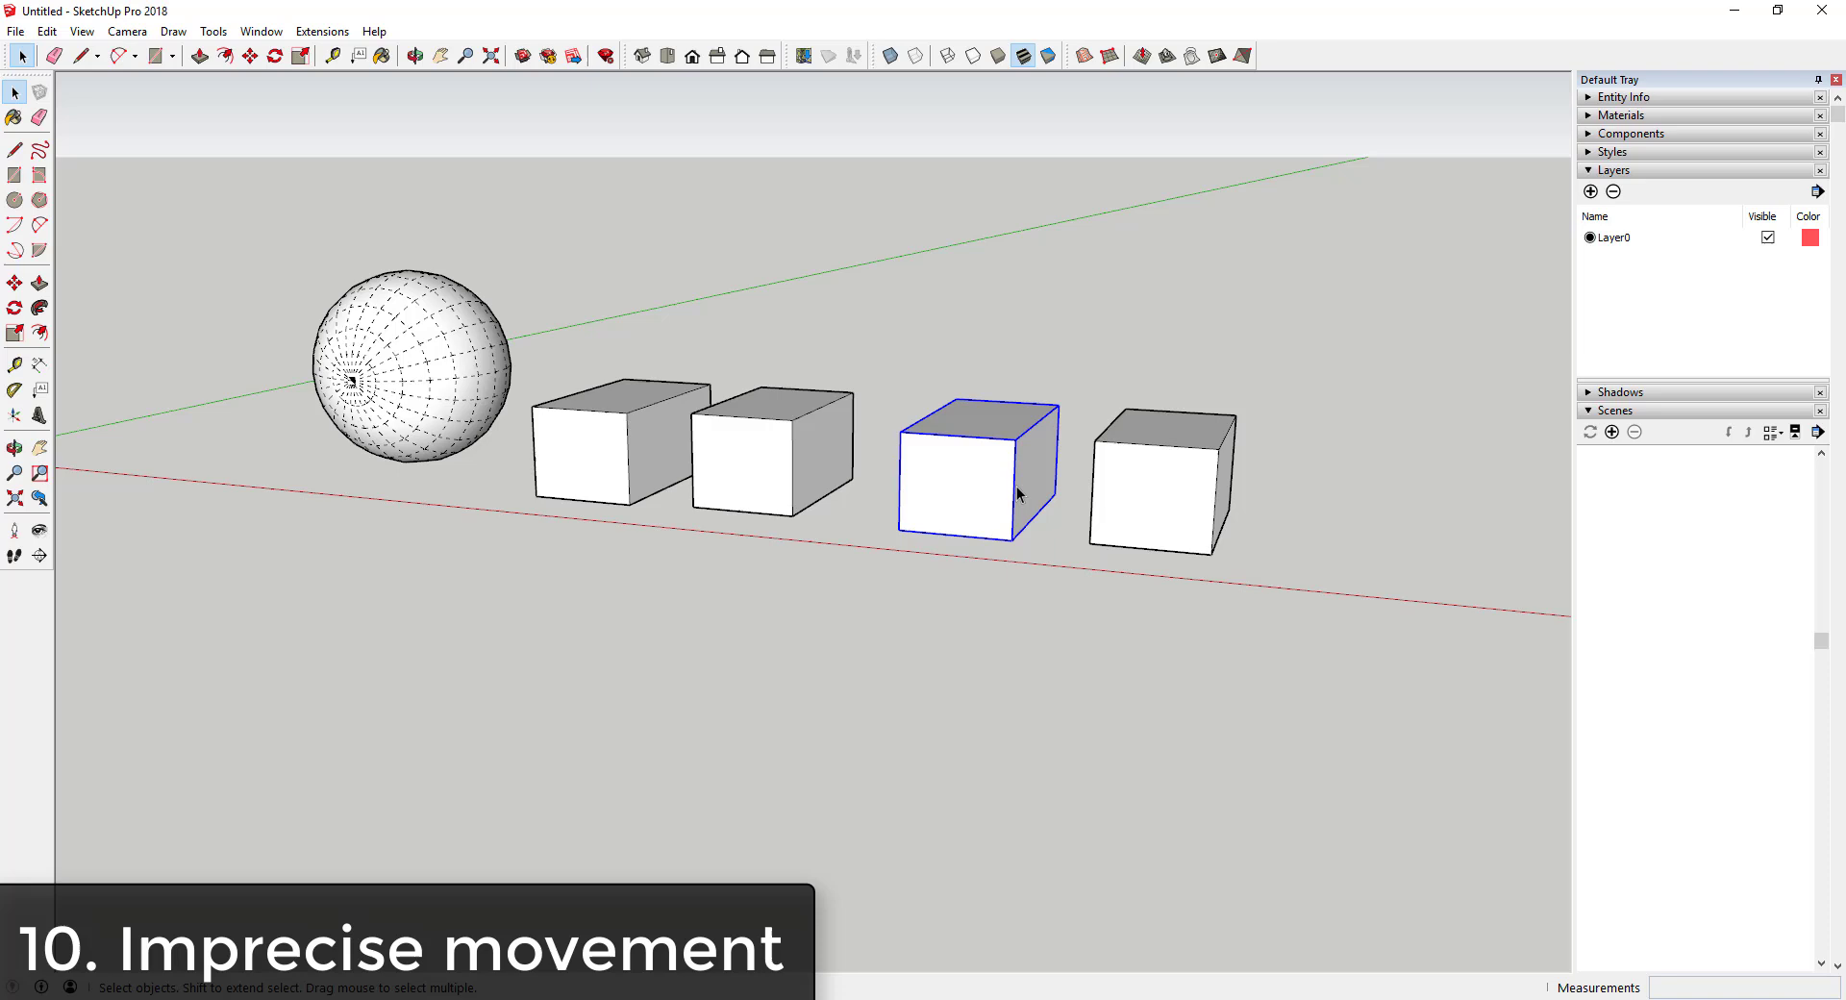
{"action": "key", "text": "m"}
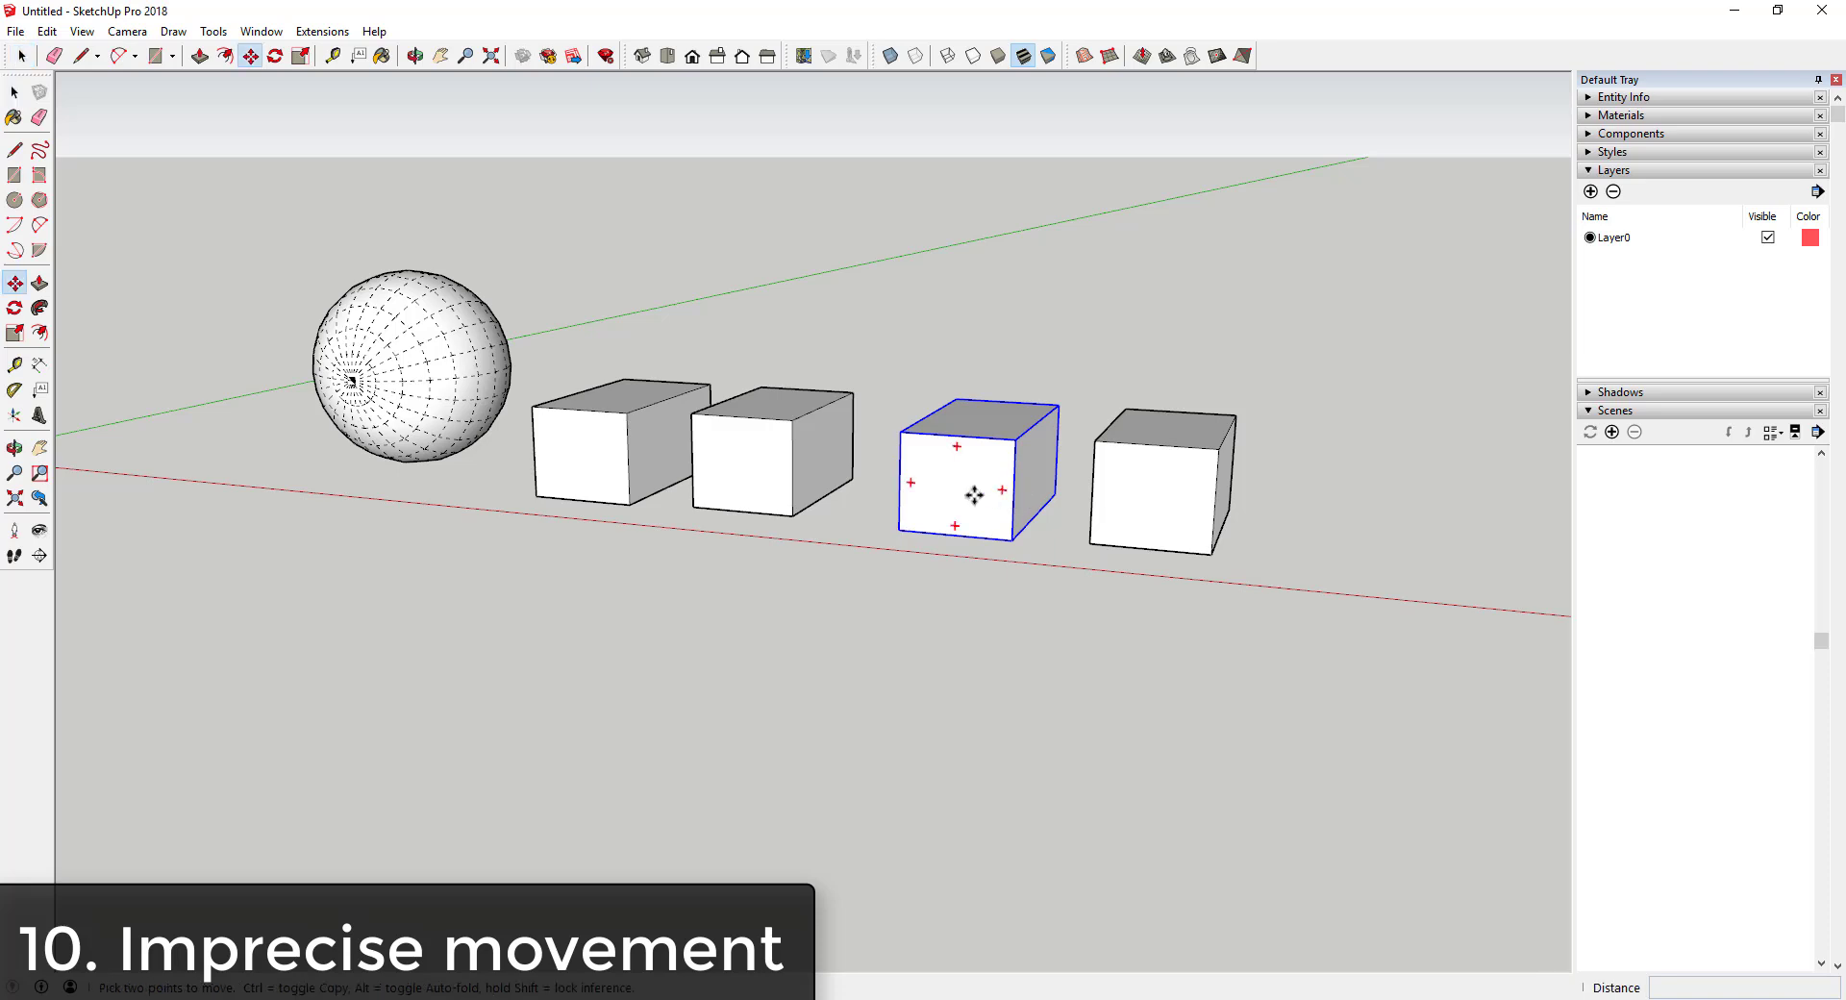
{"action": "left_click", "coordinate": [974, 495]}
{"action": "left_click", "coordinate": [1048, 296]}
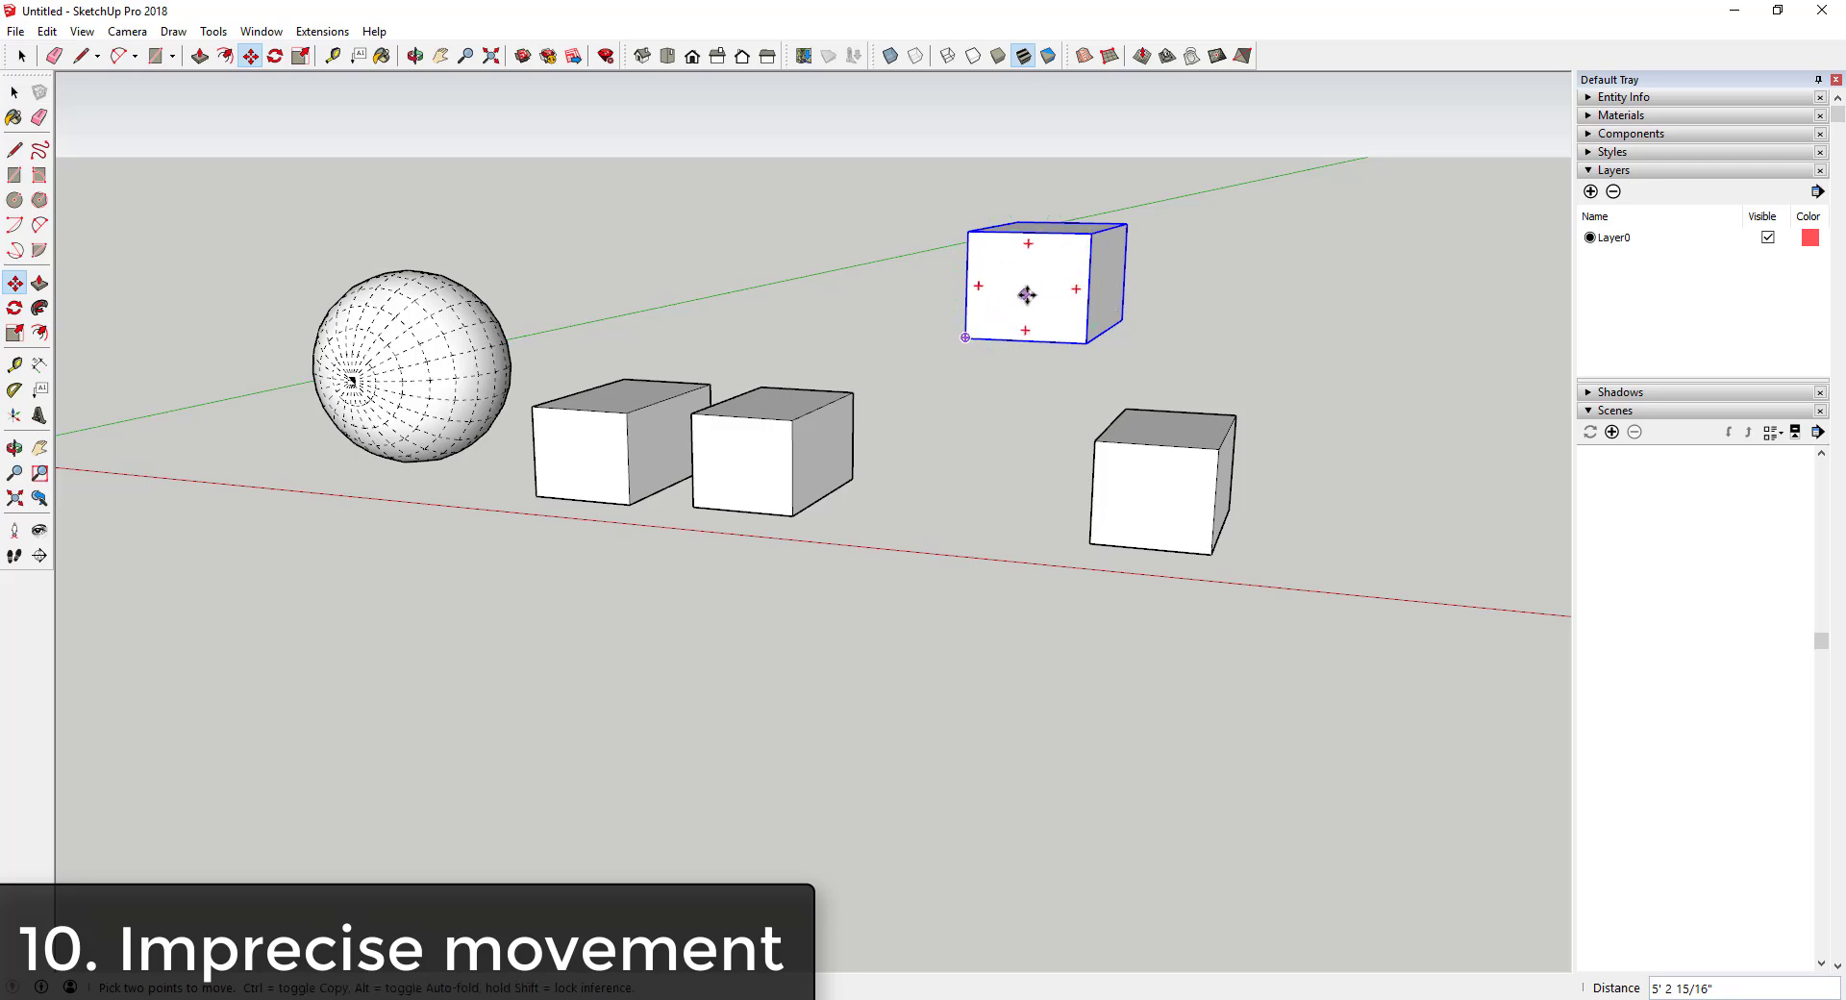
- Orbit around and move the box freely again, setting it down onto the red axis
{"action": "middle_click_drag", "start_coordinate": [1238, 314], "coordinate": [1083, 324]}
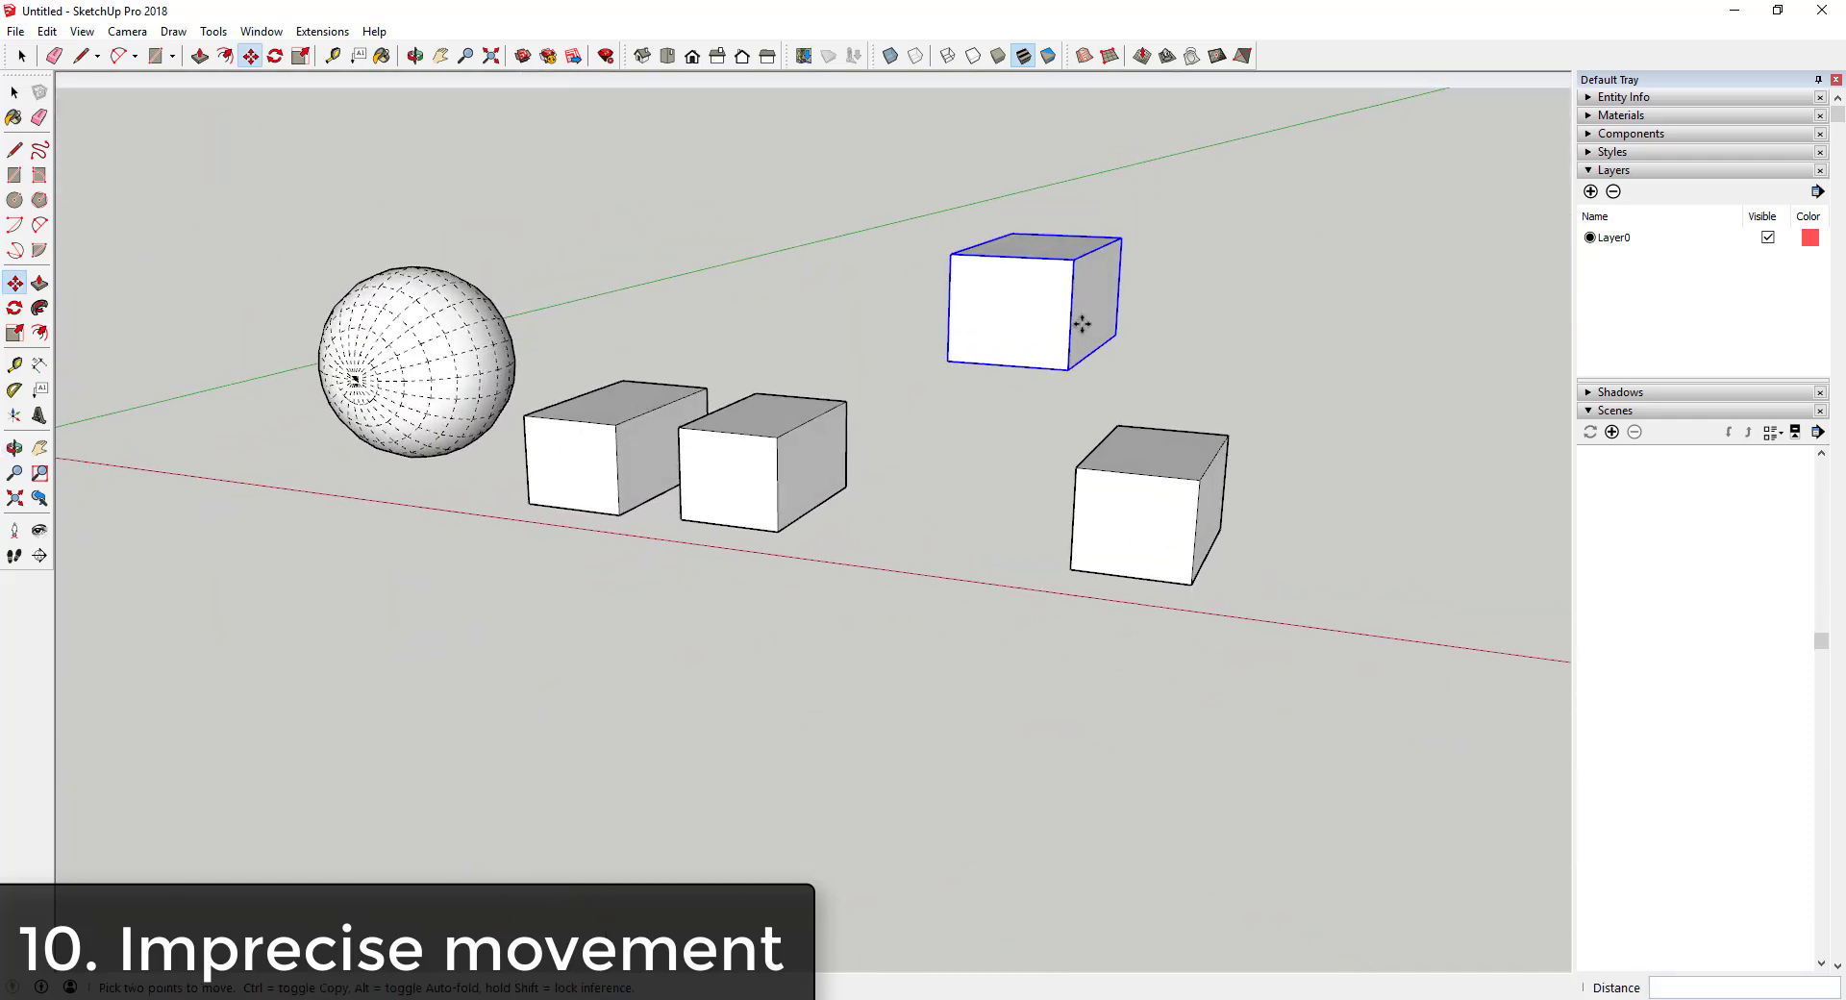
{"action": "left_click", "coordinate": [952, 333]}
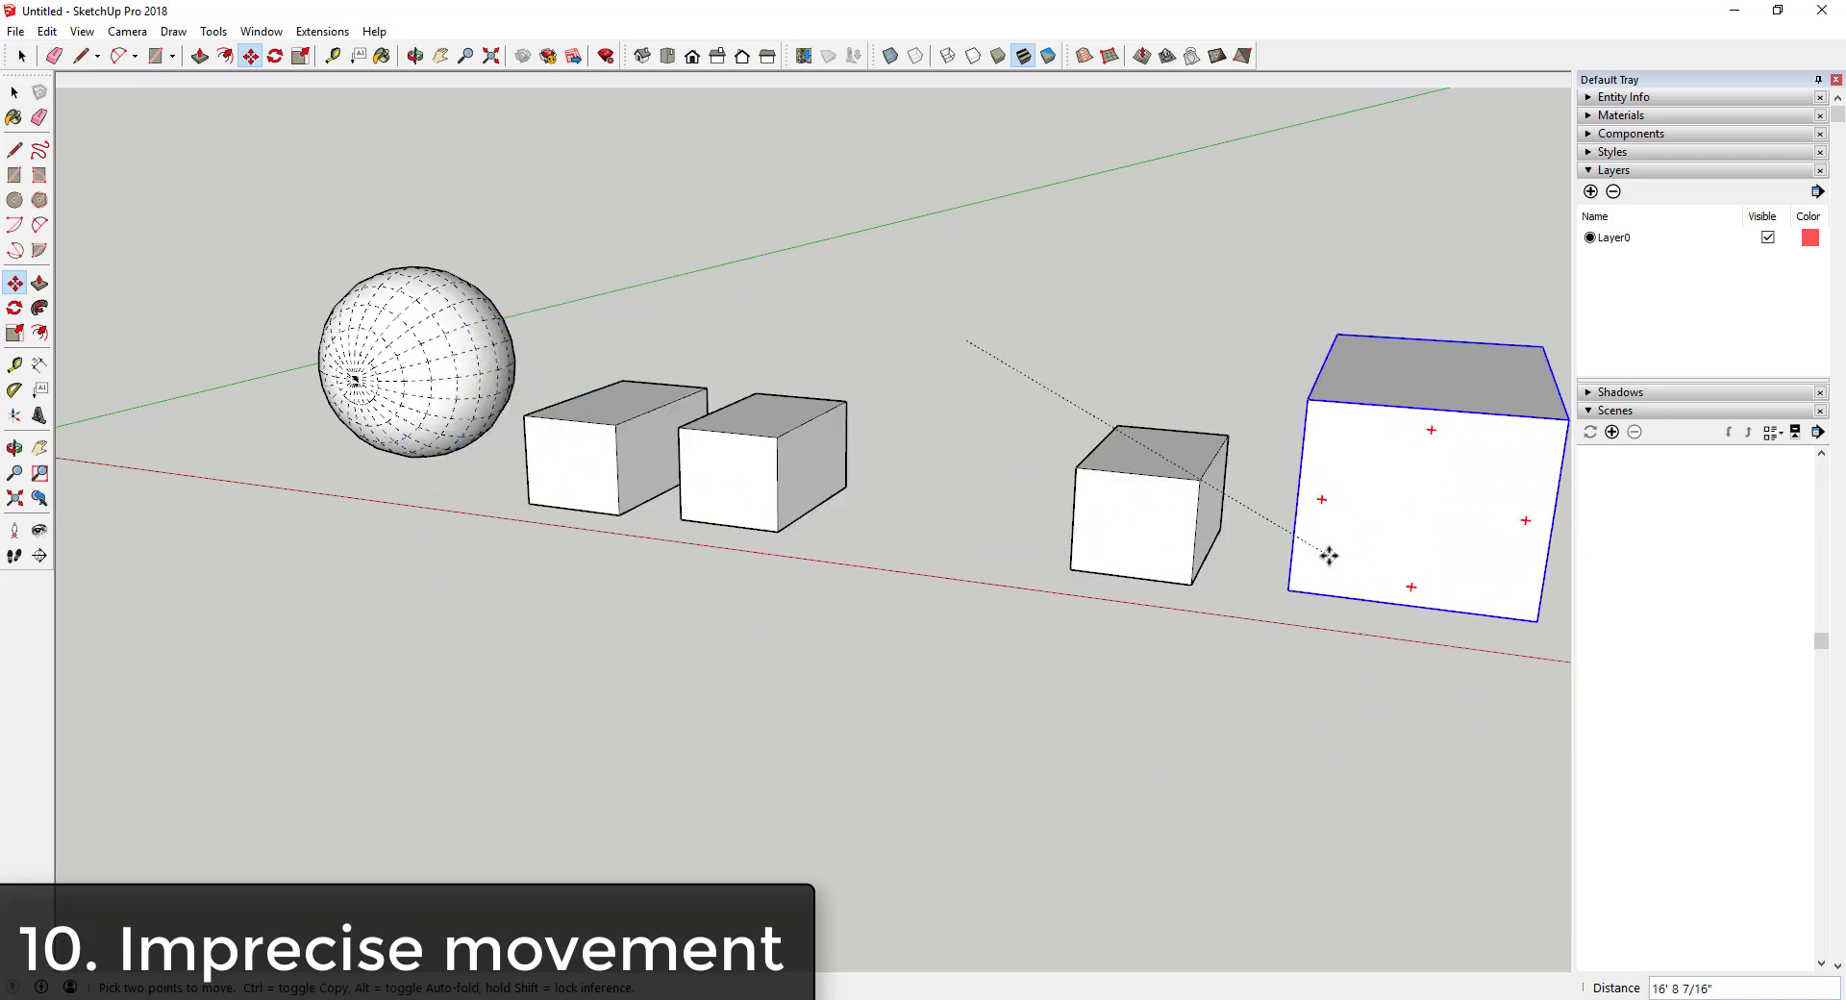
{"action": "middle_click_drag", "start_coordinate": [1327, 547], "coordinate": [1147, 618]}
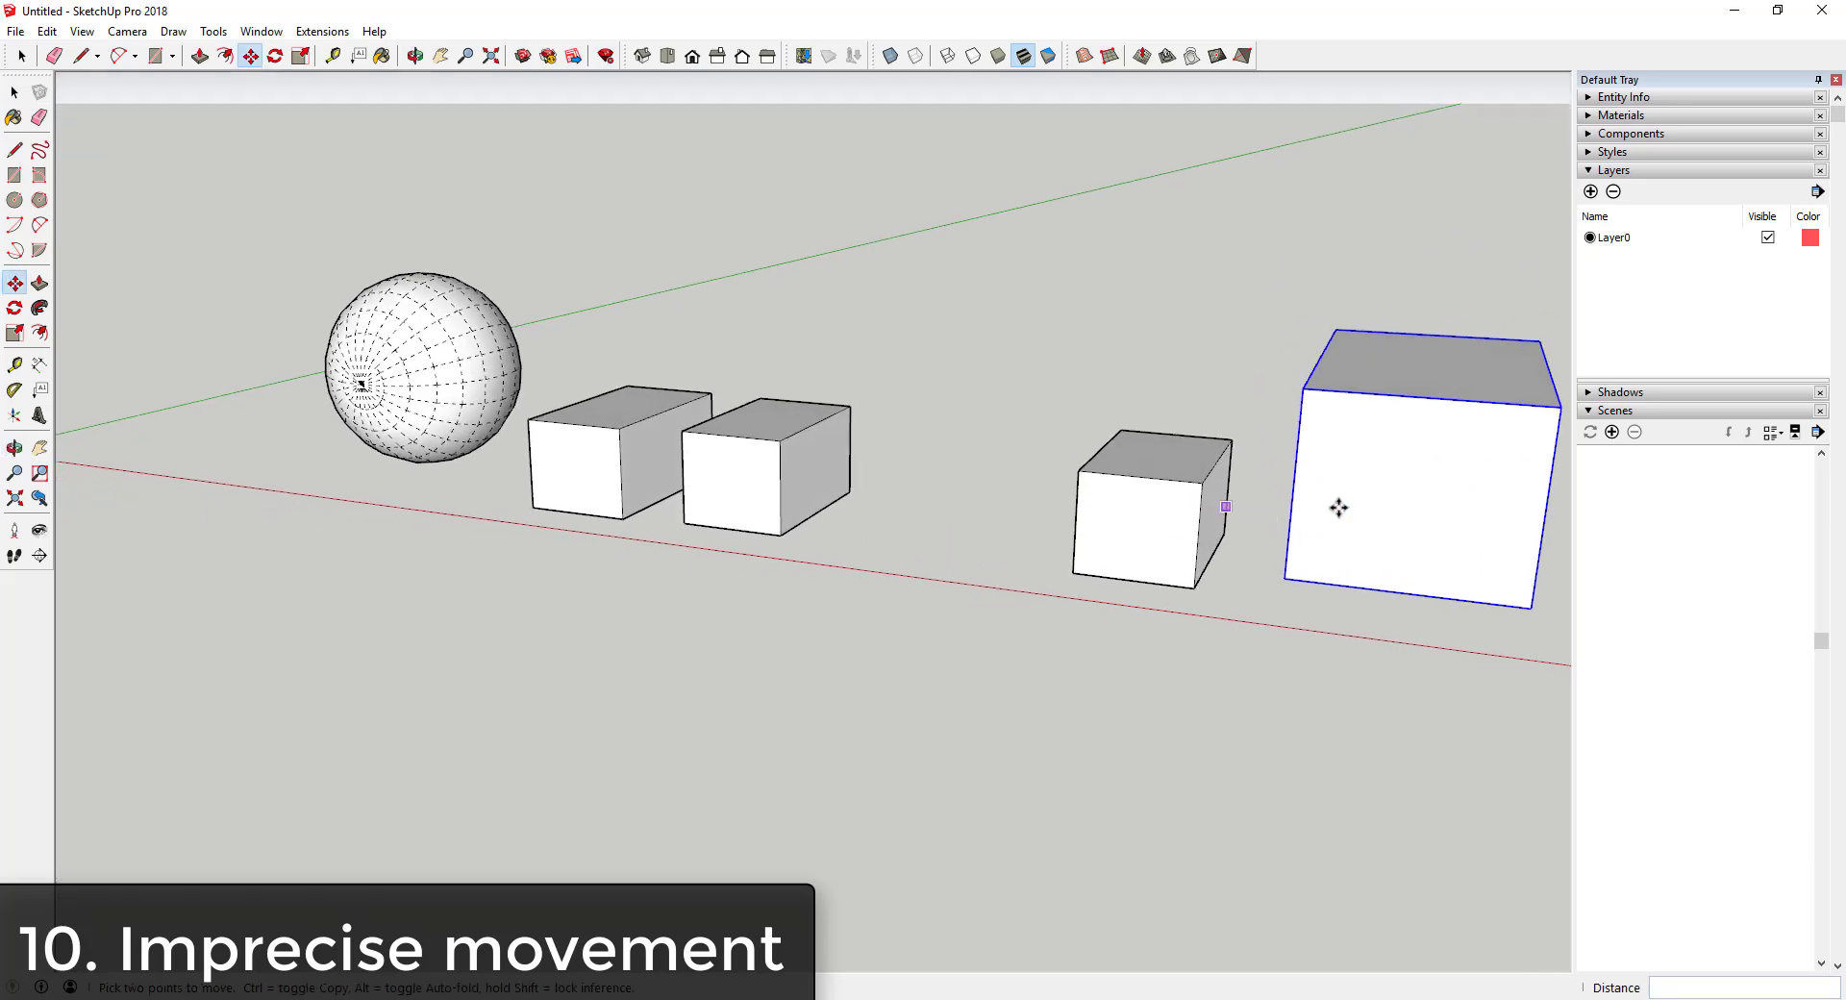
{"action": "scroll", "coordinate": [1022, 445], "scroll_direction": "down", "scroll_amount": 5}
{"action": "middle_click_drag", "start_coordinate": [1310, 524], "coordinate": [721, 415]}
{"action": "scroll", "coordinate": [721, 415], "scroll_direction": "up", "scroll_amount": 4}
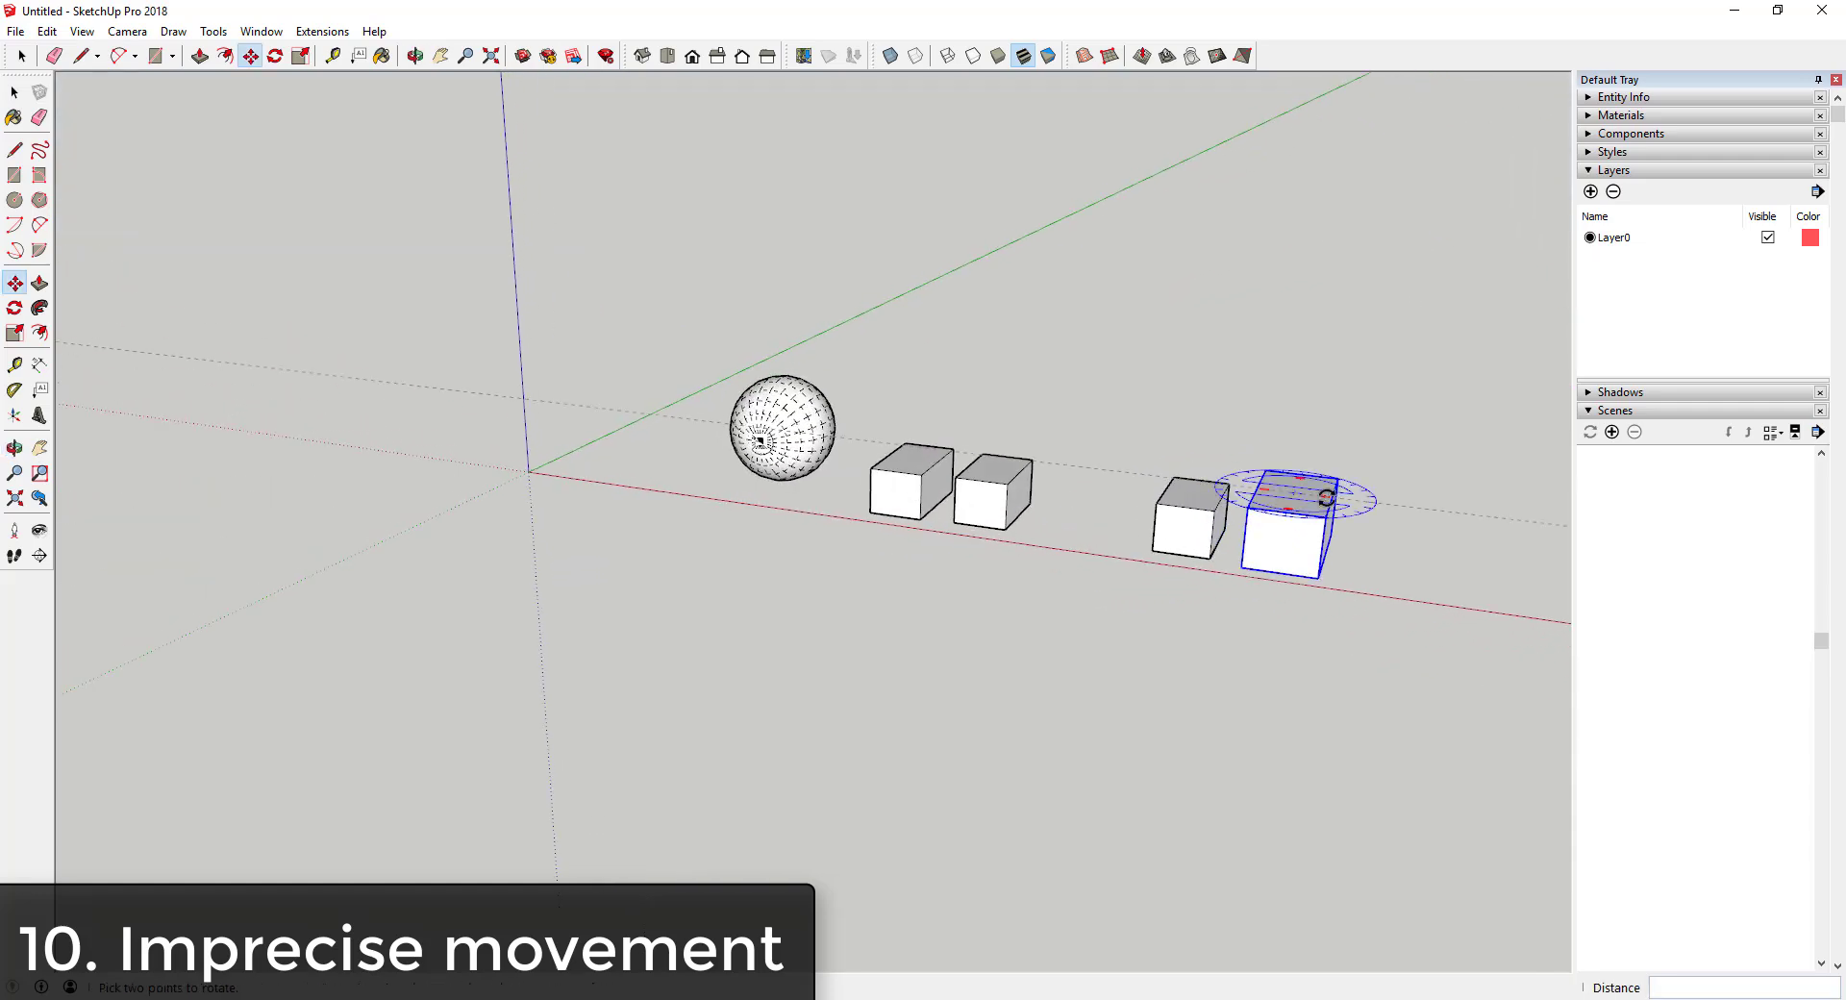
{"action": "left_click", "coordinate": [1306, 499]}
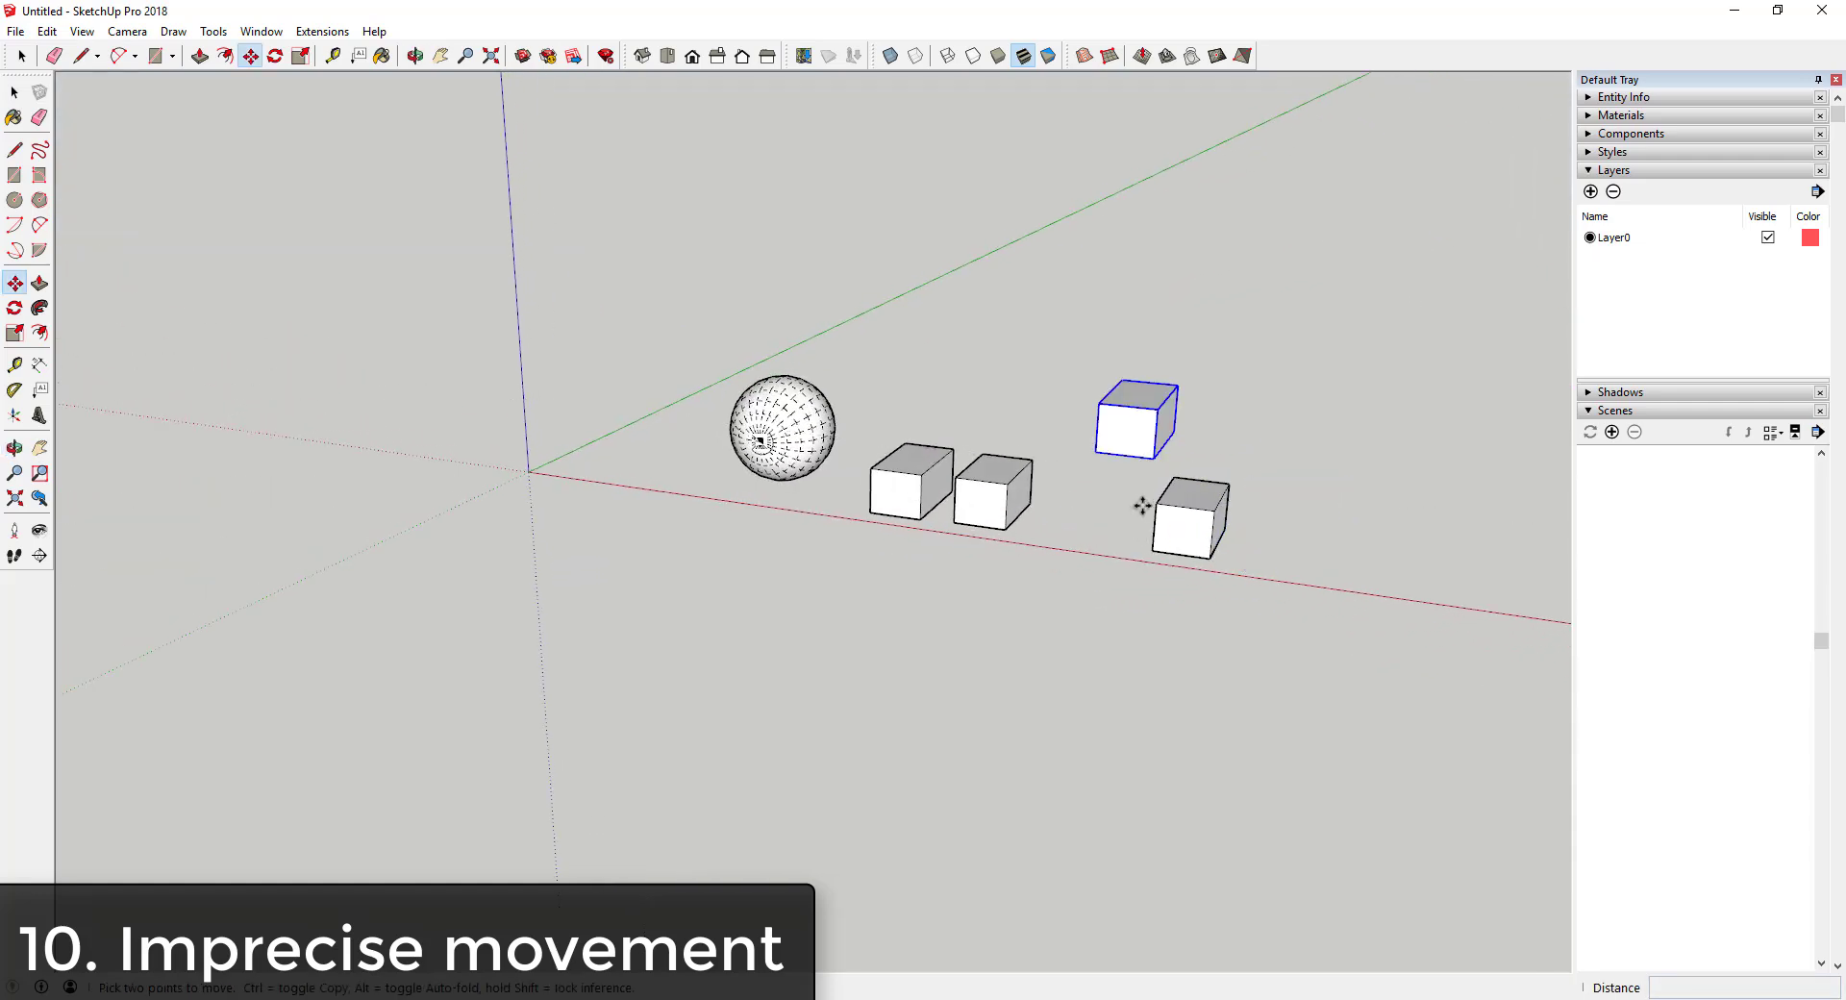
{"action": "left_click", "coordinate": [1157, 458]}
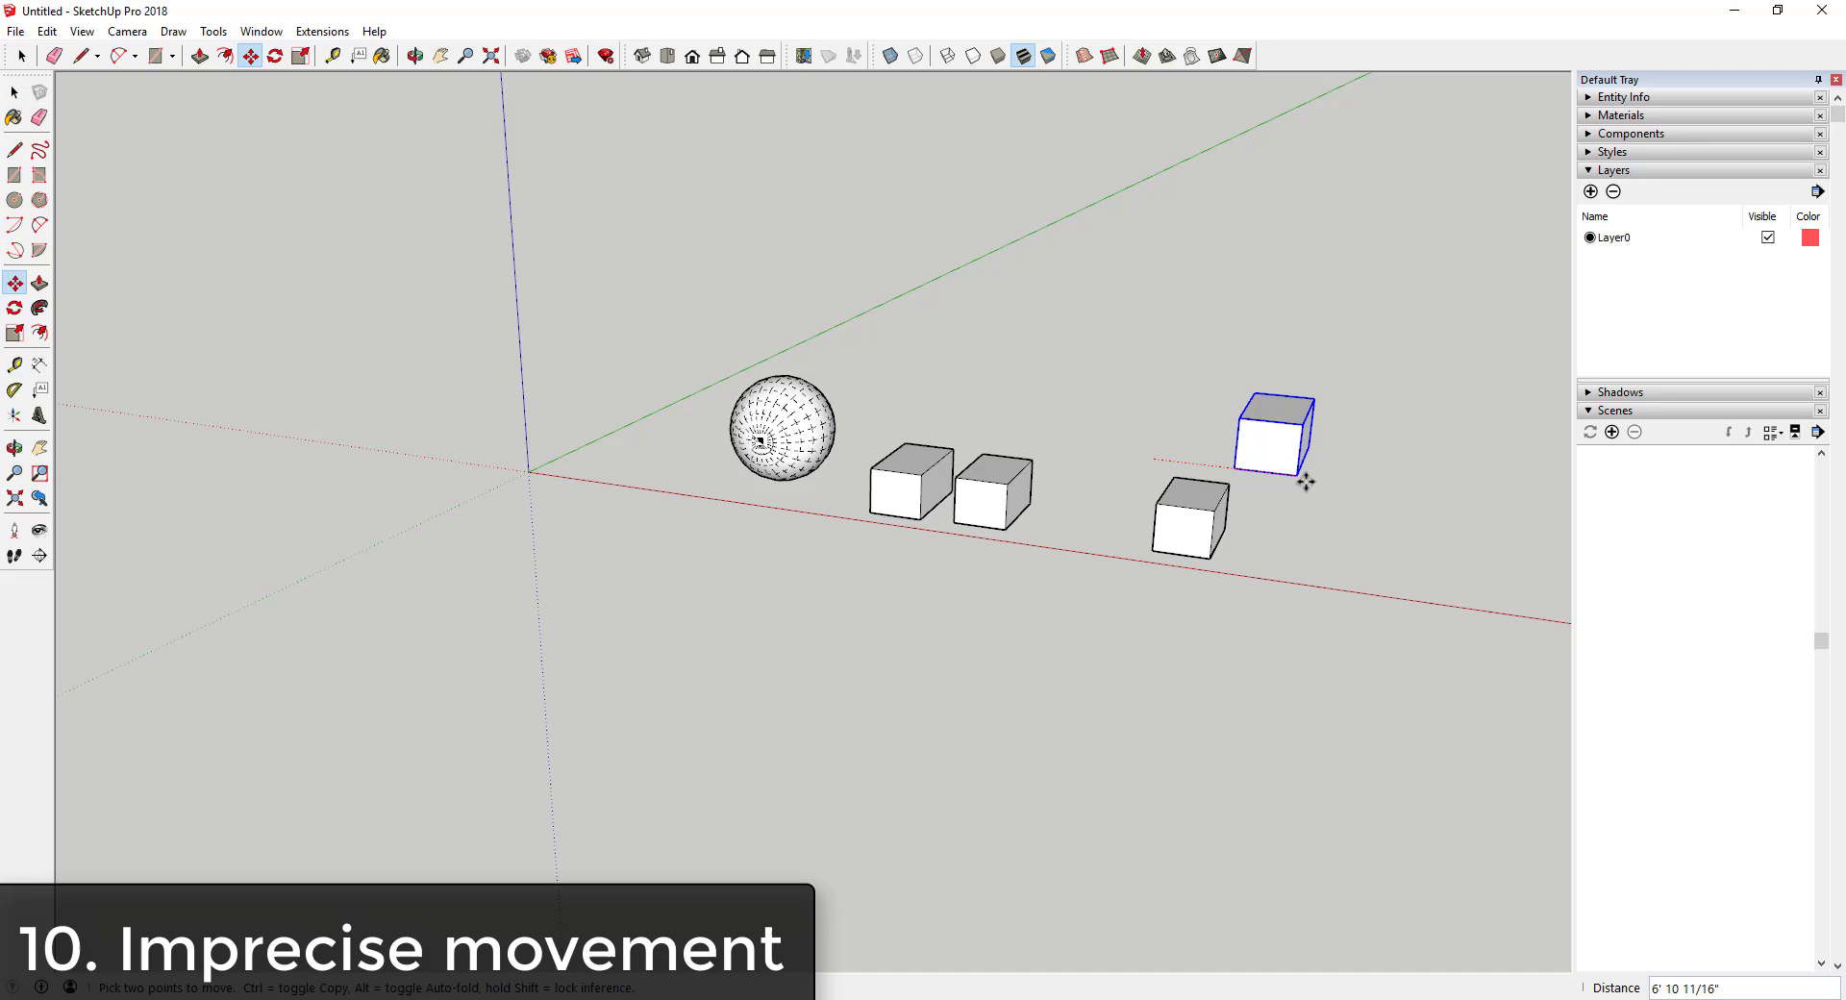
{"action": "left_click", "coordinate": [1349, 495]}
{"action": "left_click", "coordinate": [1352, 498]}
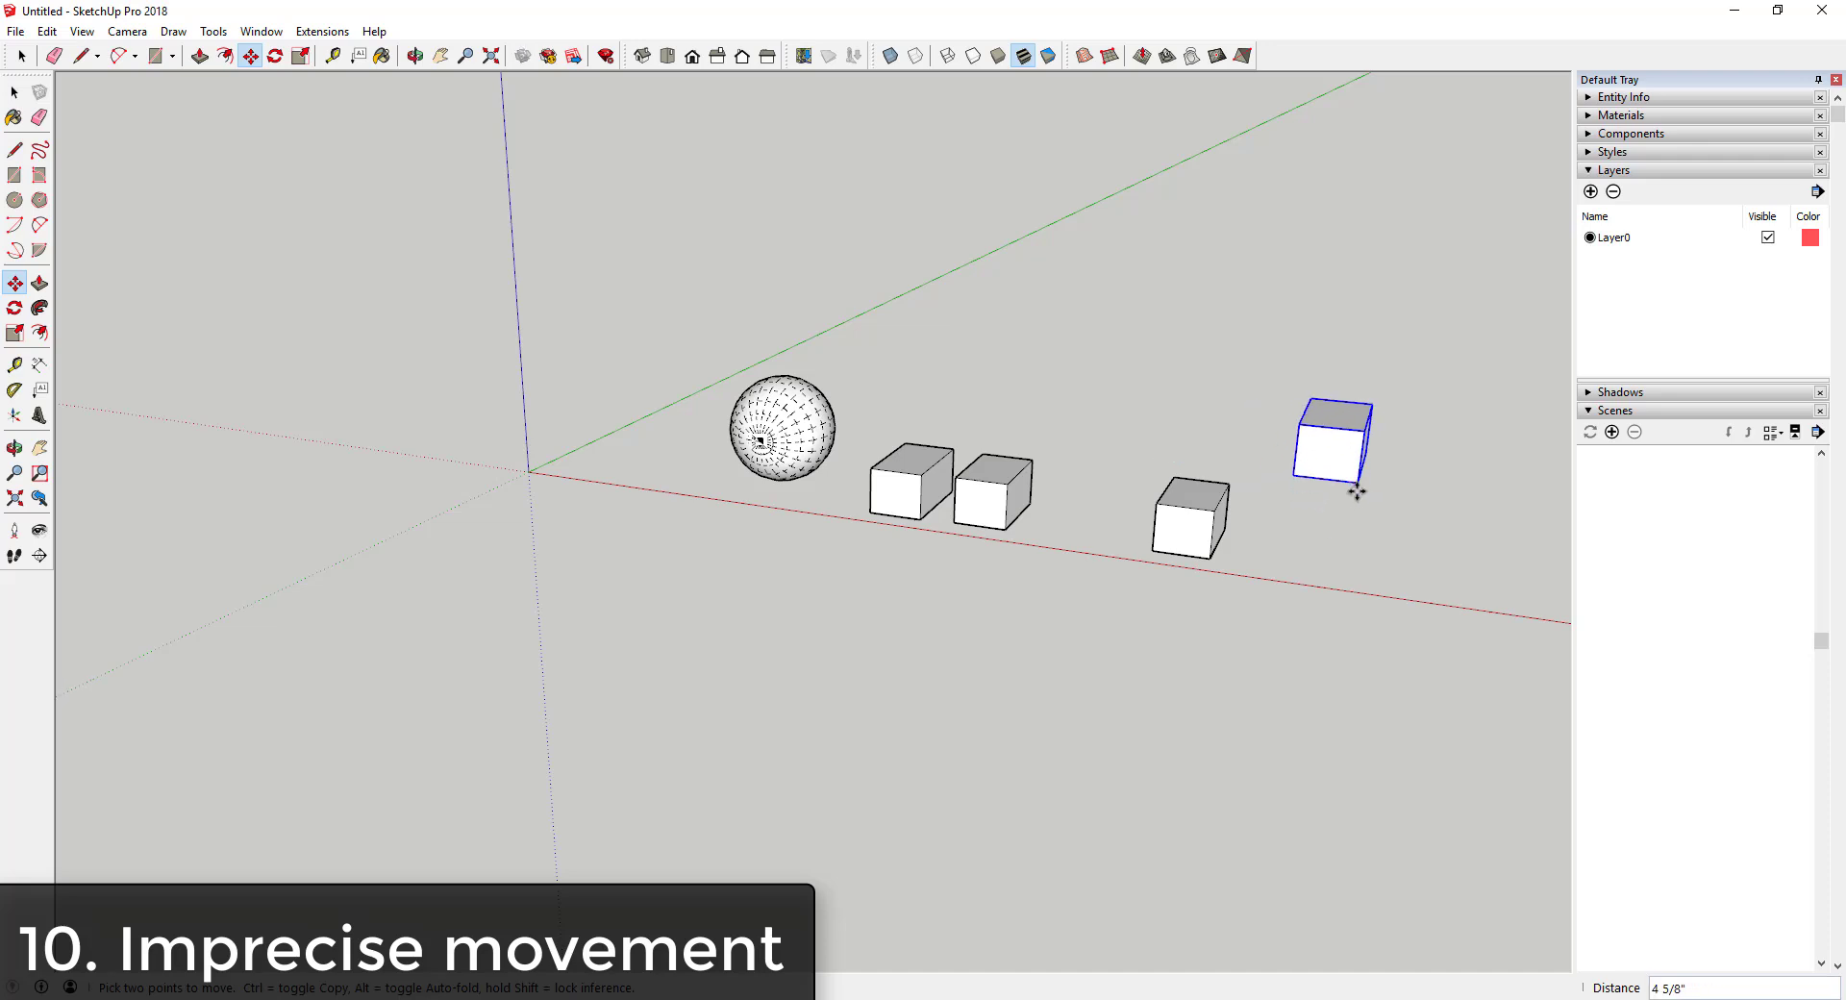
{"action": "left_click", "coordinate": [1214, 555]}
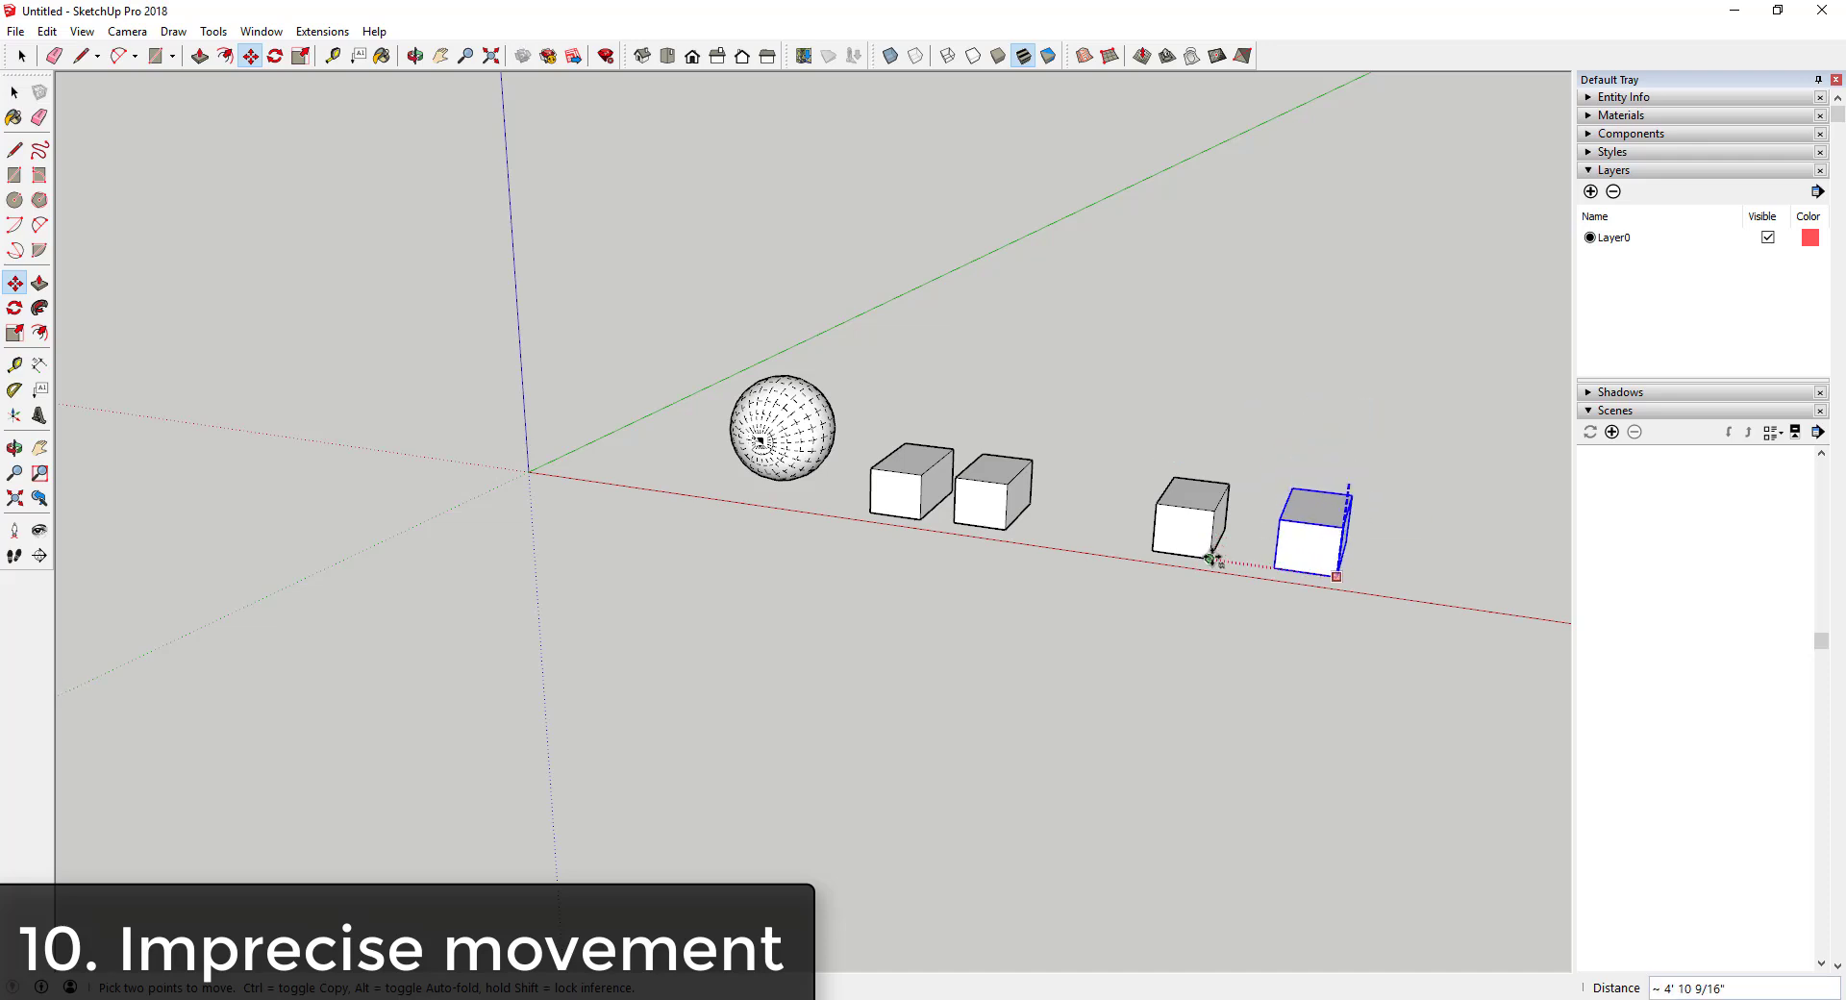
{"action": "middle_click_drag", "start_coordinate": [1405, 560], "coordinate": [907, 578]}
- Move the far box out to the right and raise it, orbiting to a new angle
{"action": "left_click", "coordinate": [760, 616]}
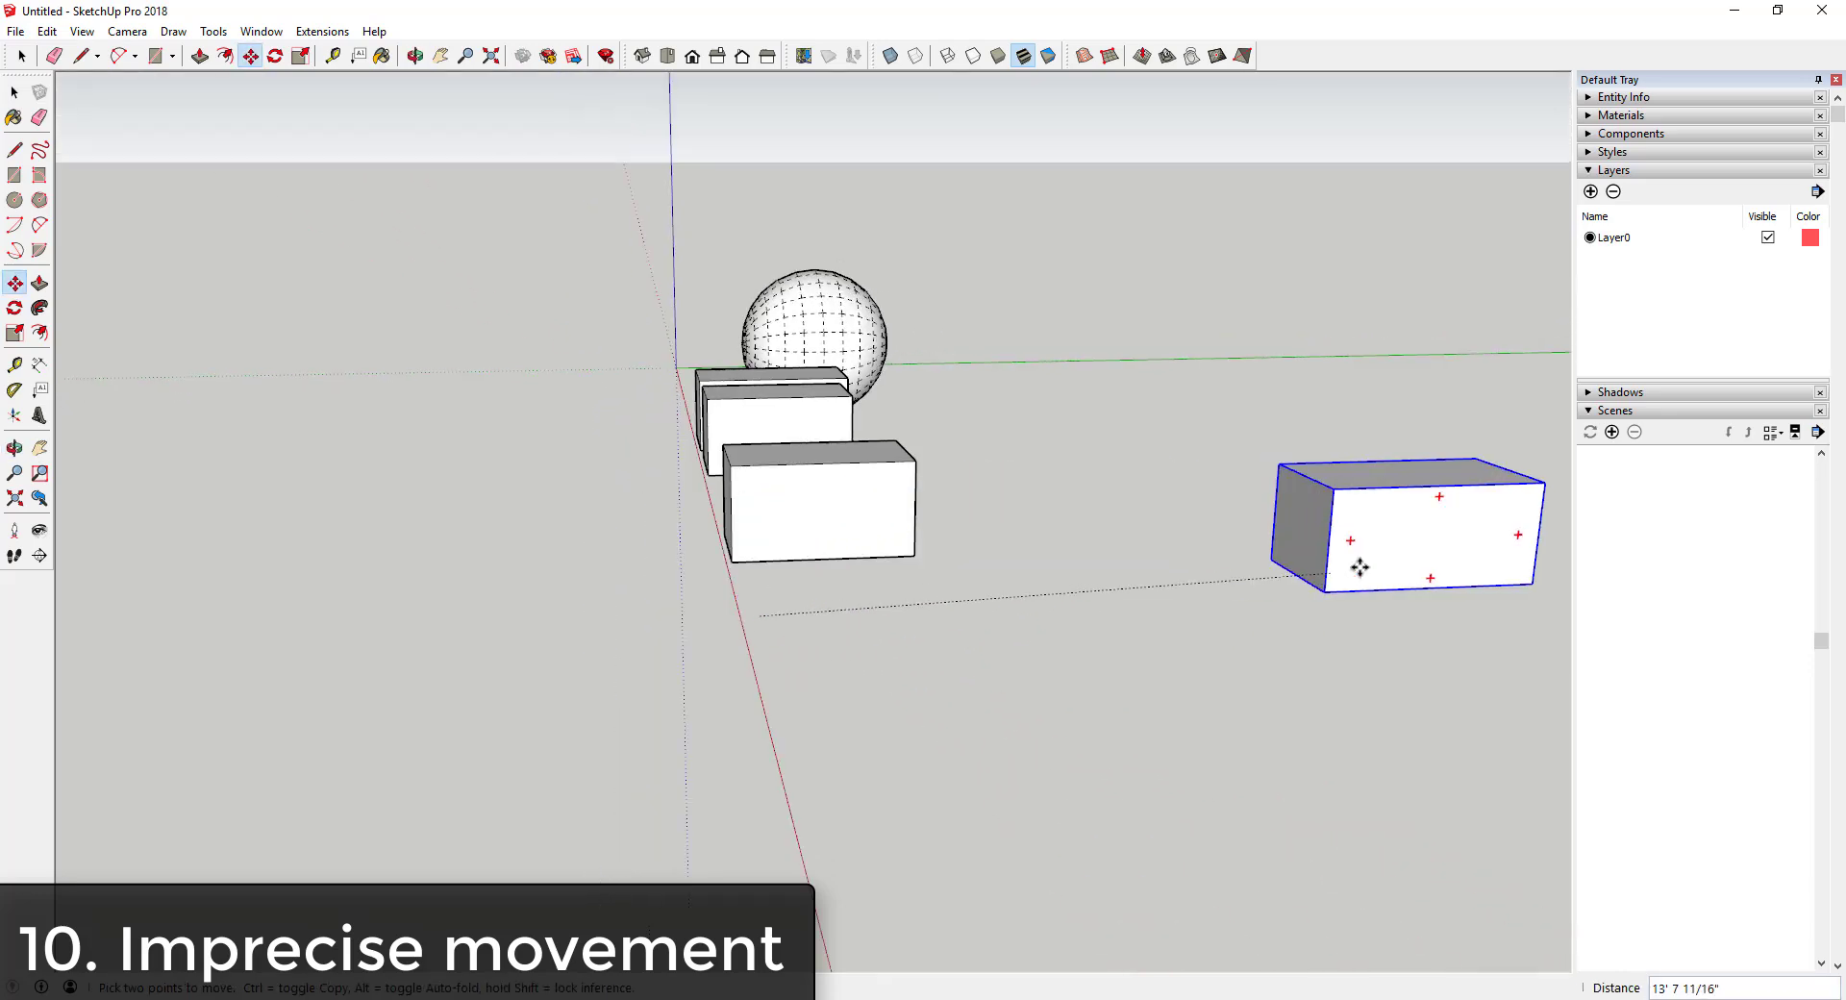
{"action": "left_click", "coordinate": [1310, 573]}
{"action": "scroll", "coordinate": [844, 447], "scroll_direction": "down", "scroll_amount": 2}
{"action": "scroll", "coordinate": [844, 448], "scroll_direction": "down", "scroll_amount": 1}
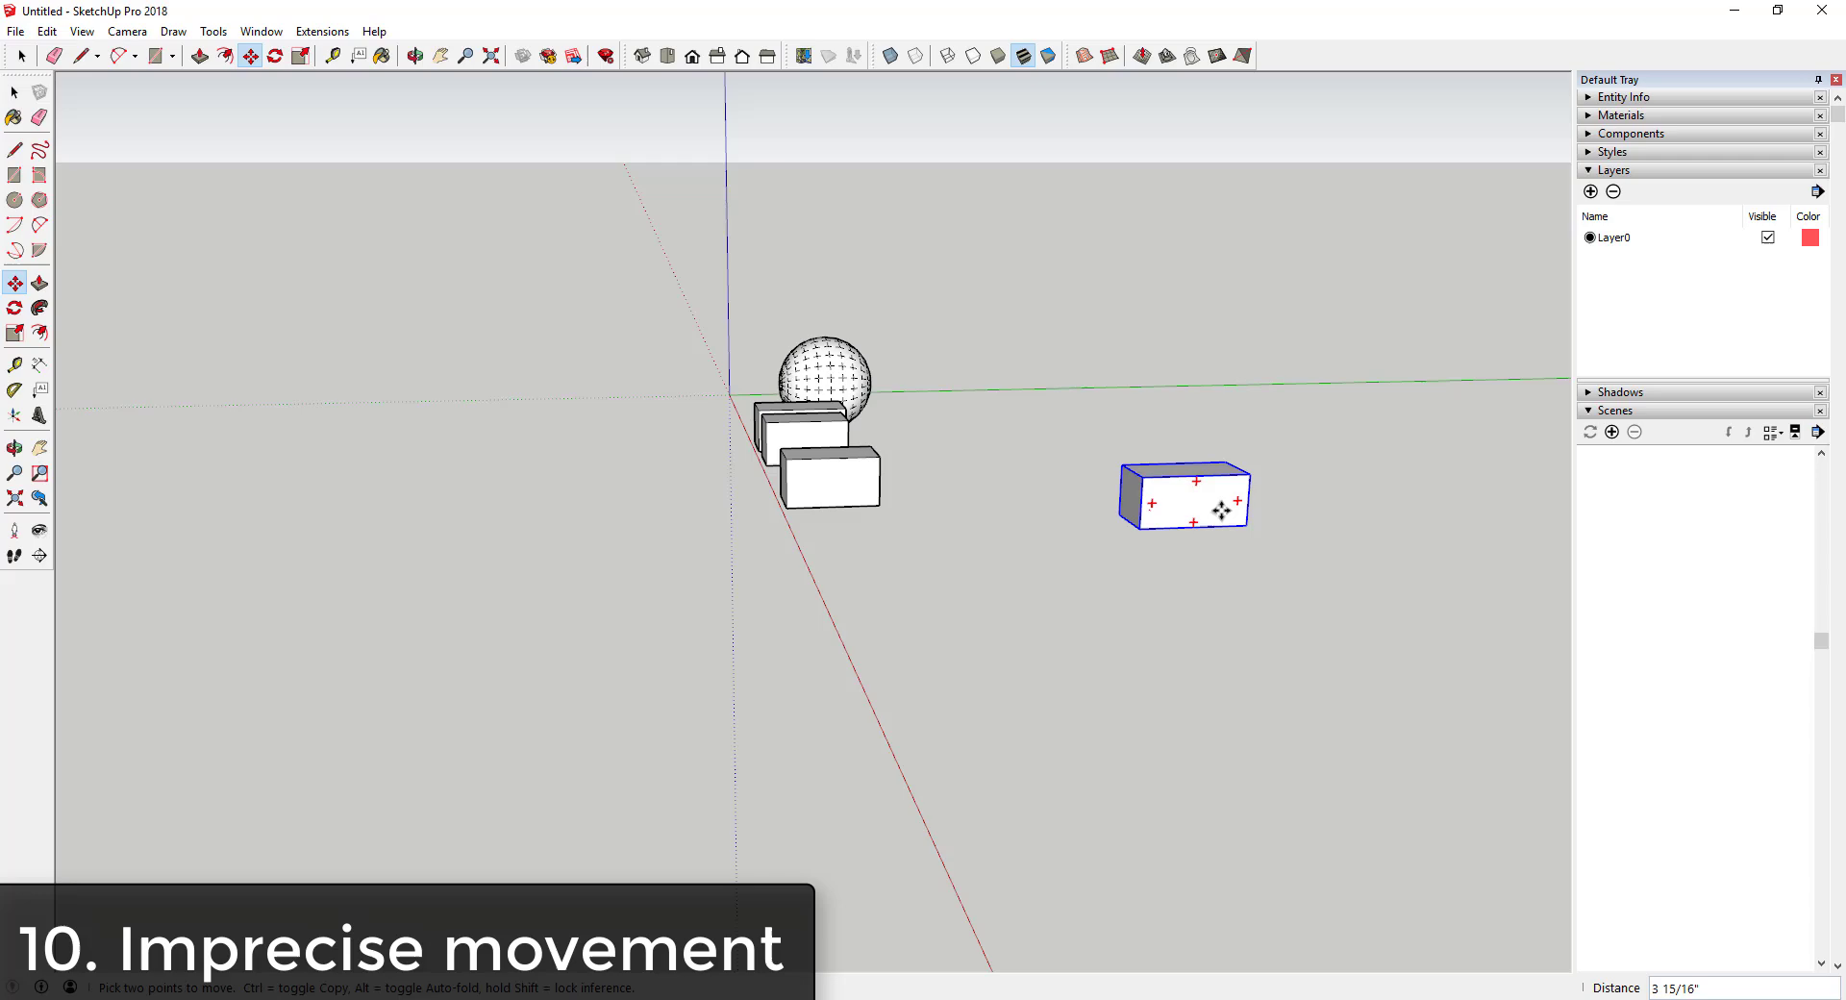
{"action": "left_click", "coordinate": [1147, 527]}
{"action": "left_click", "coordinate": [1328, 363]}
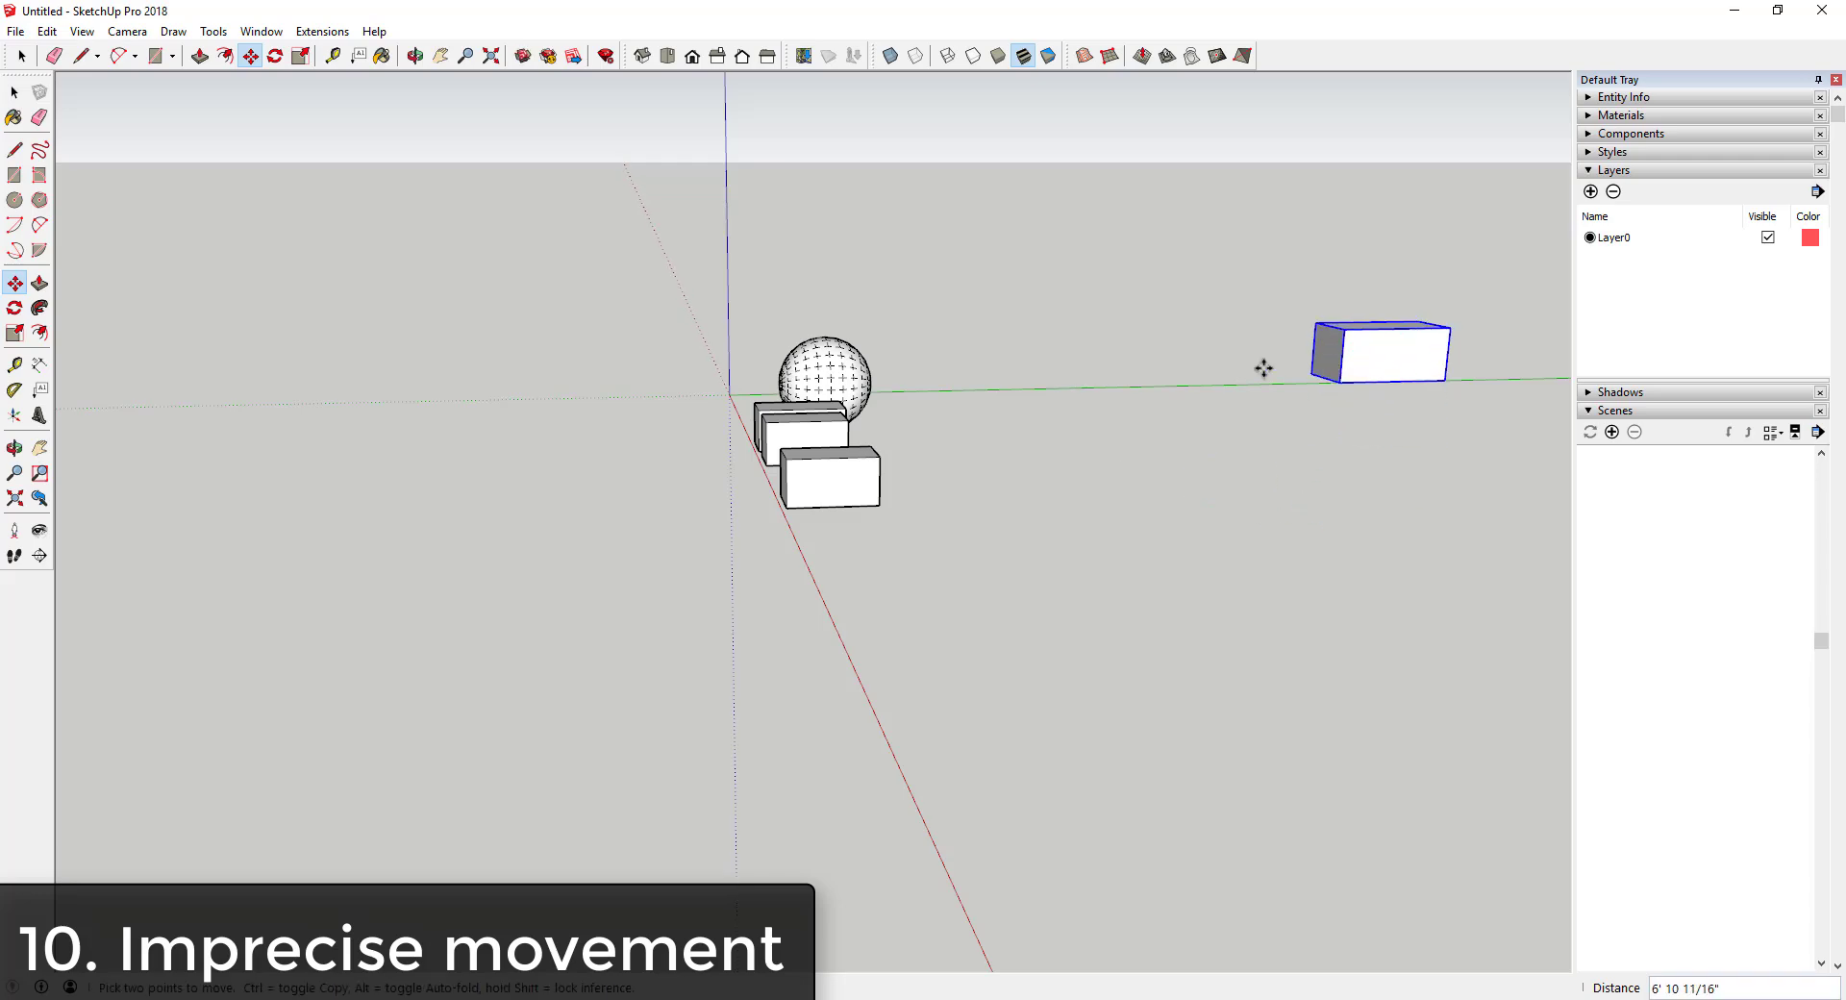
{"action": "middle_click_drag", "start_coordinate": [1265, 366], "coordinate": [1367, 299]}
{"action": "left_click", "coordinate": [1328, 324]}
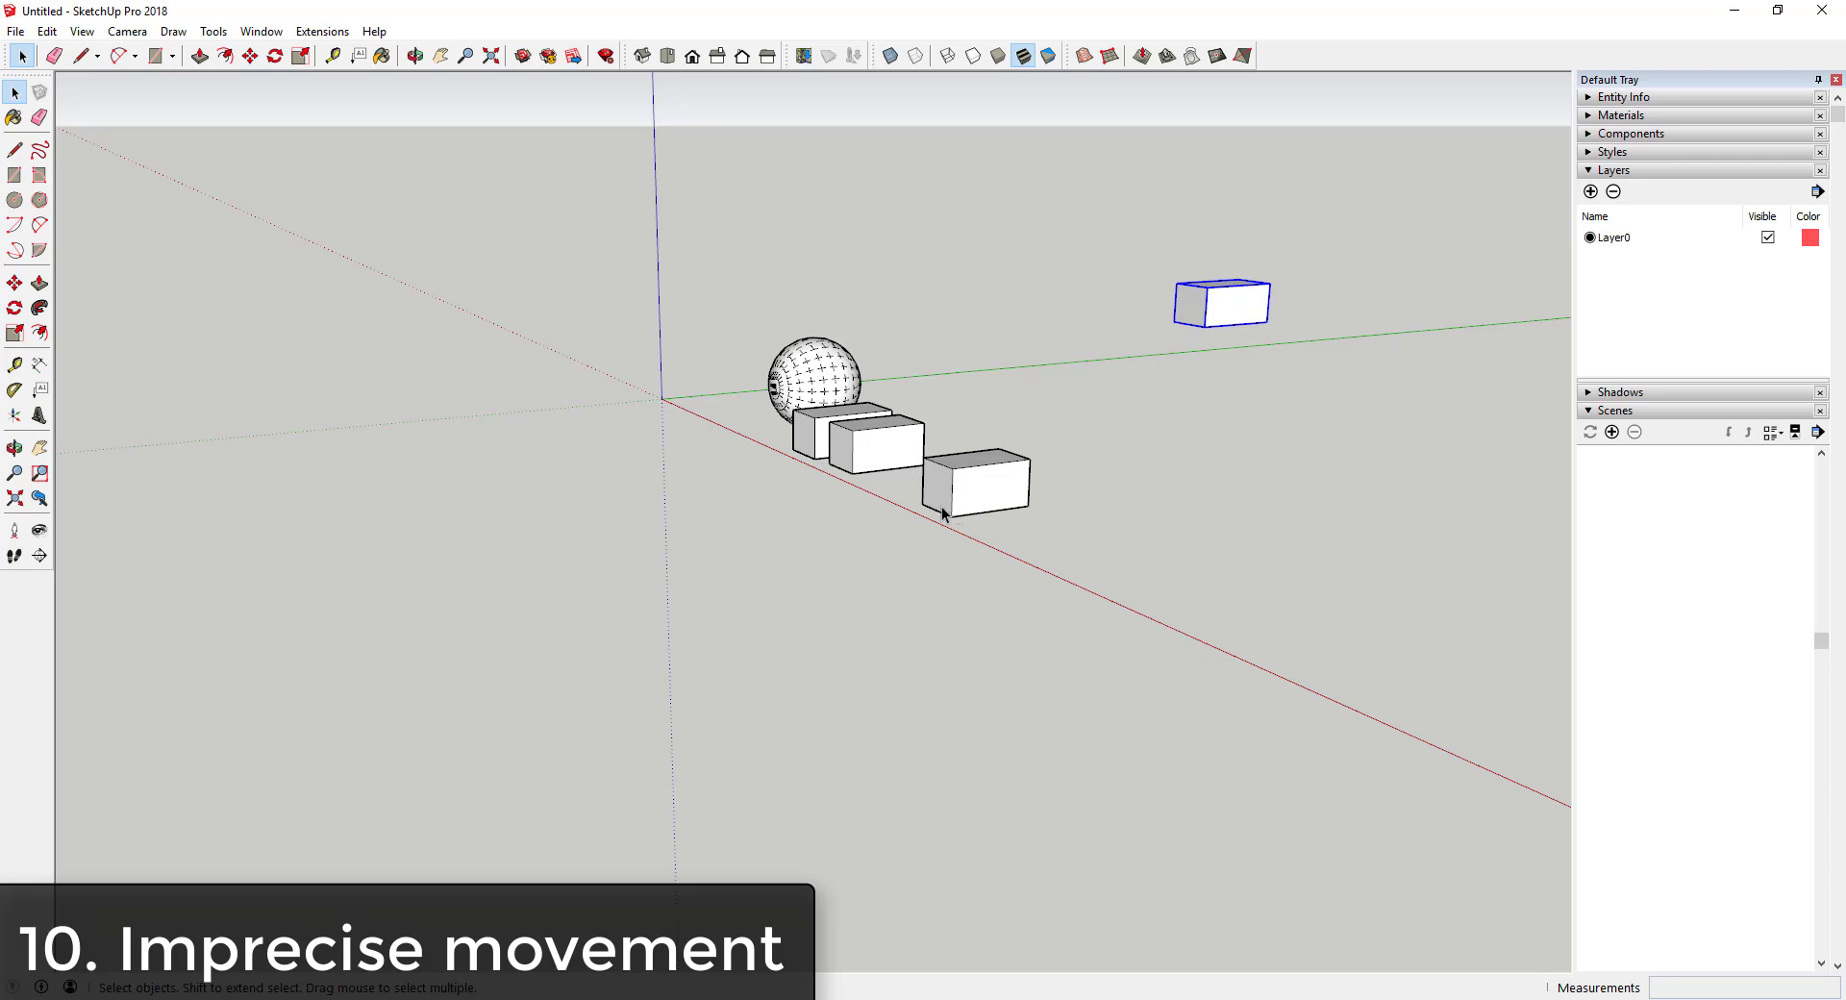
- Select the box nearest the red axis and move it beside the far box
{"action": "left_click", "coordinate": [965, 505]}
{"action": "key", "text": "m"}
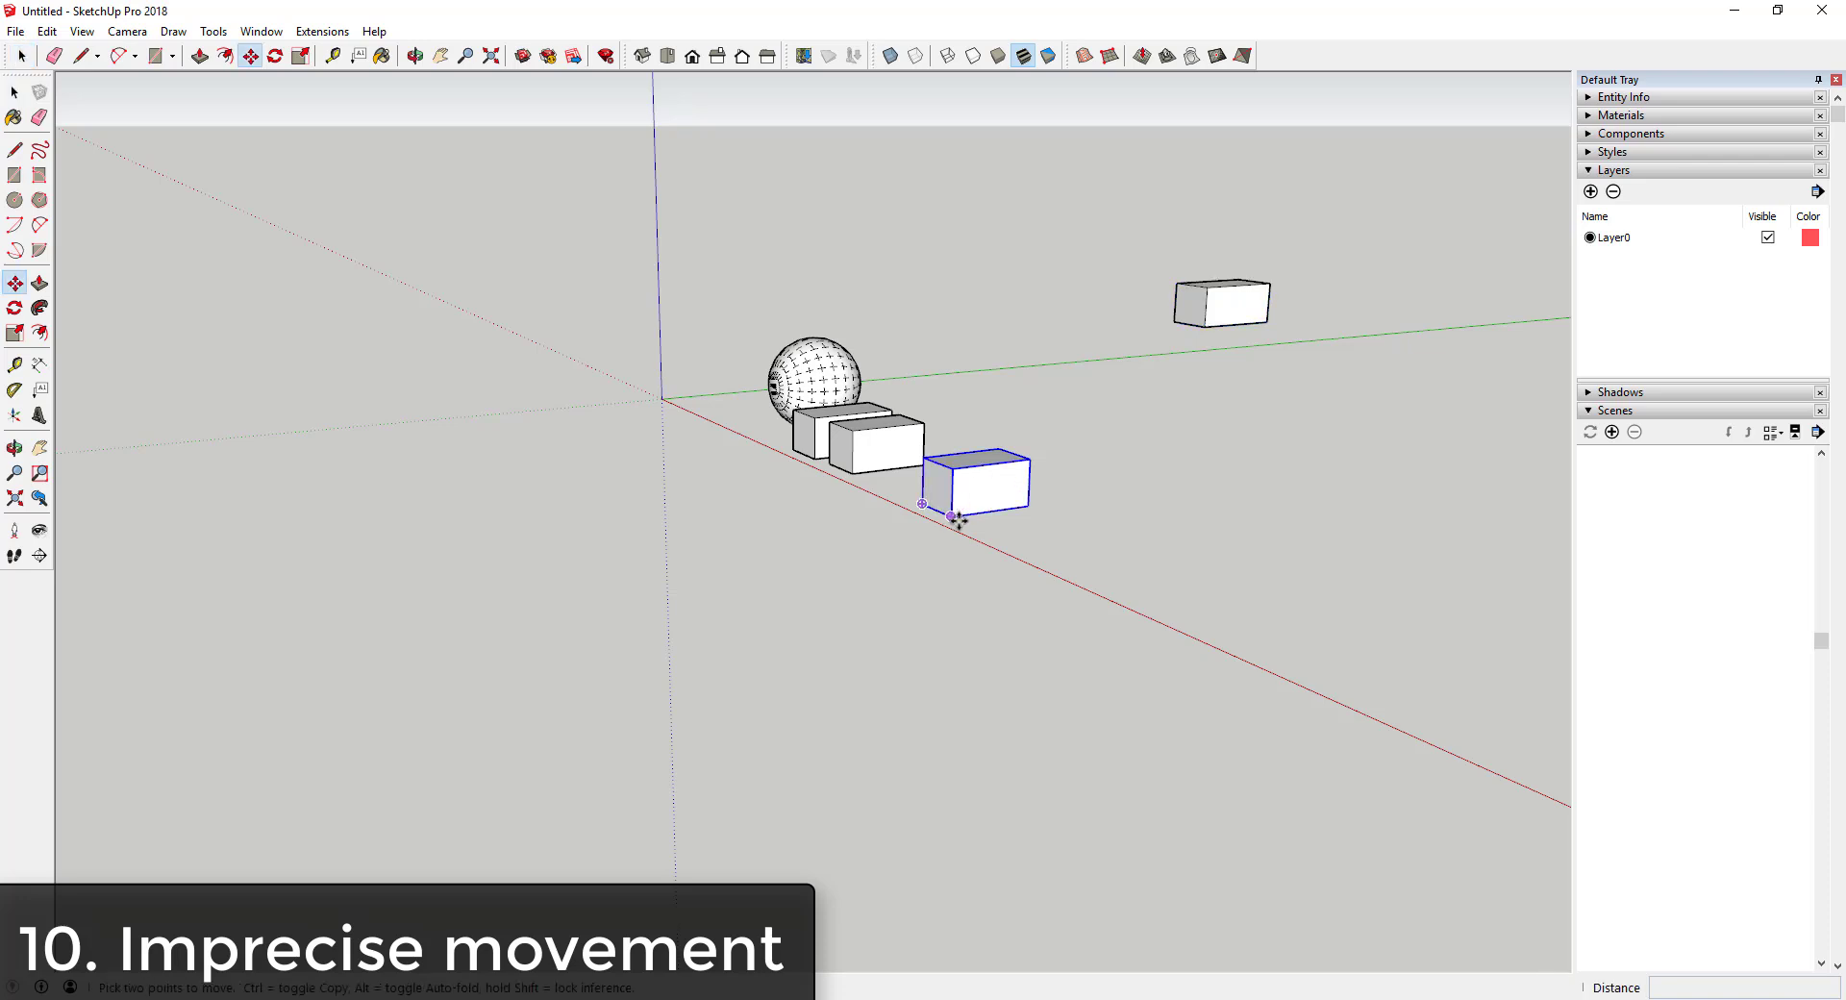
{"action": "left_click", "coordinate": [952, 516]}
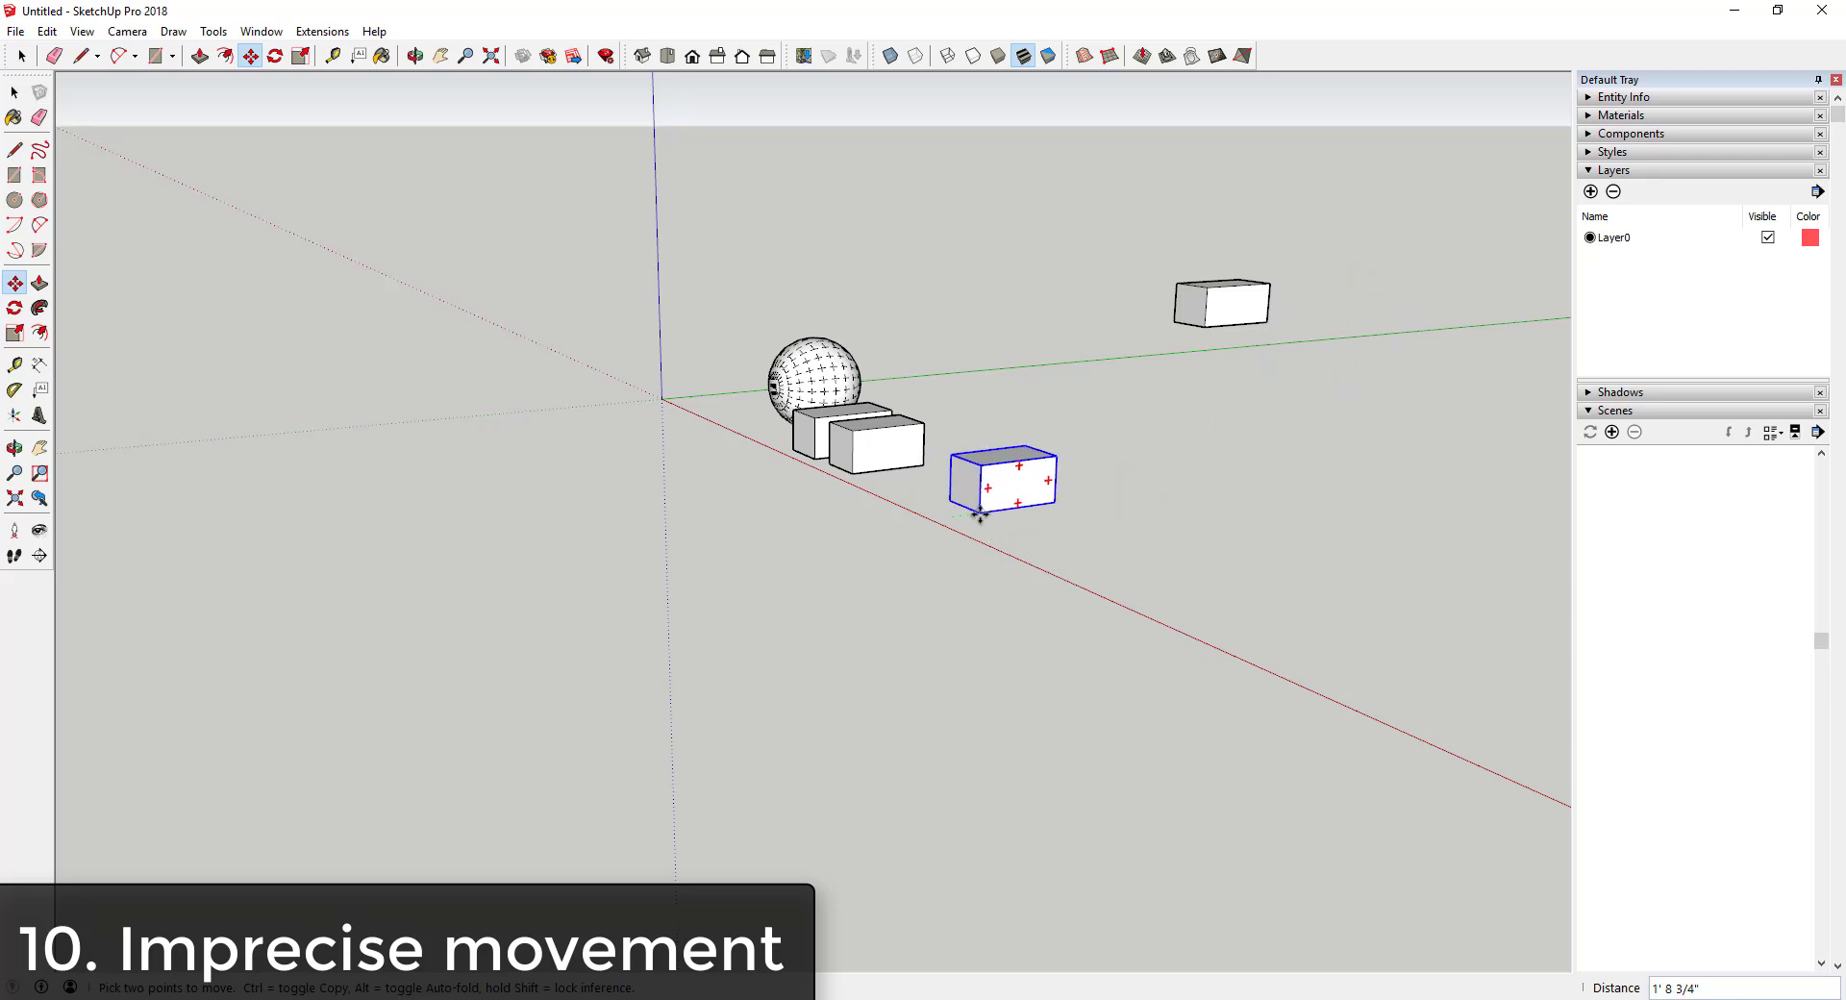
{"action": "left_click", "coordinate": [961, 516]}
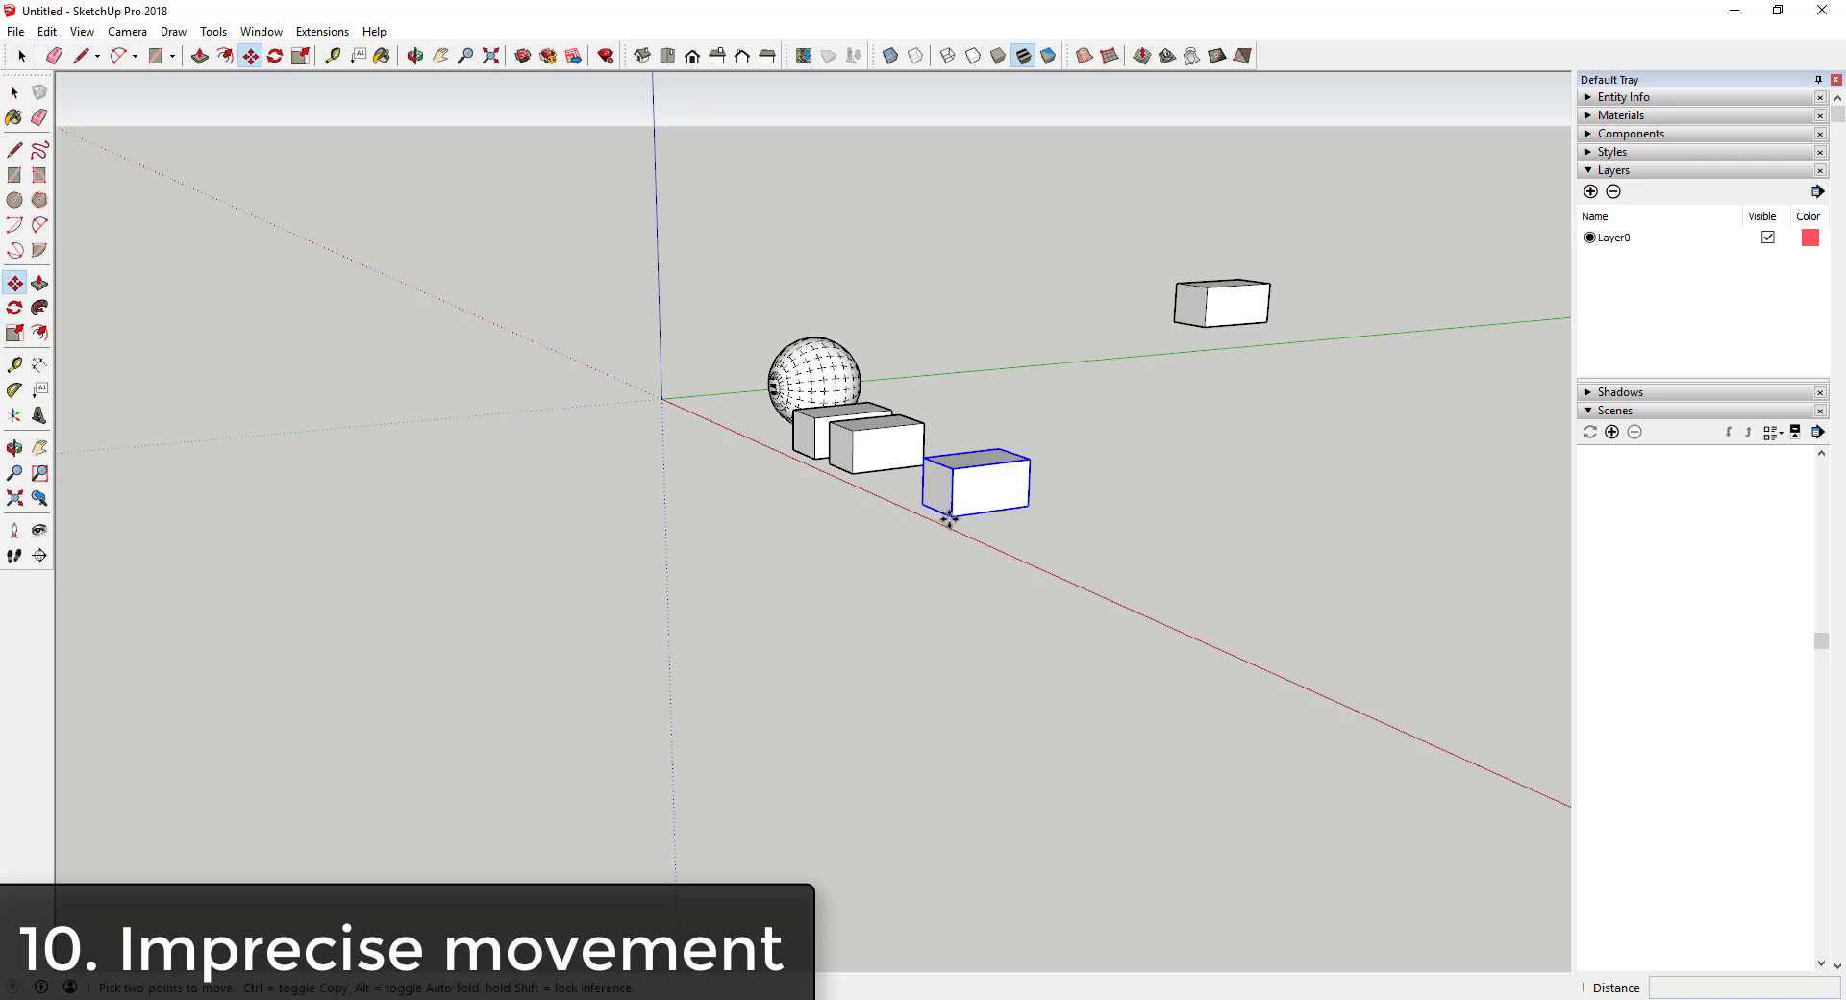
{"action": "left_click", "coordinate": [951, 517]}
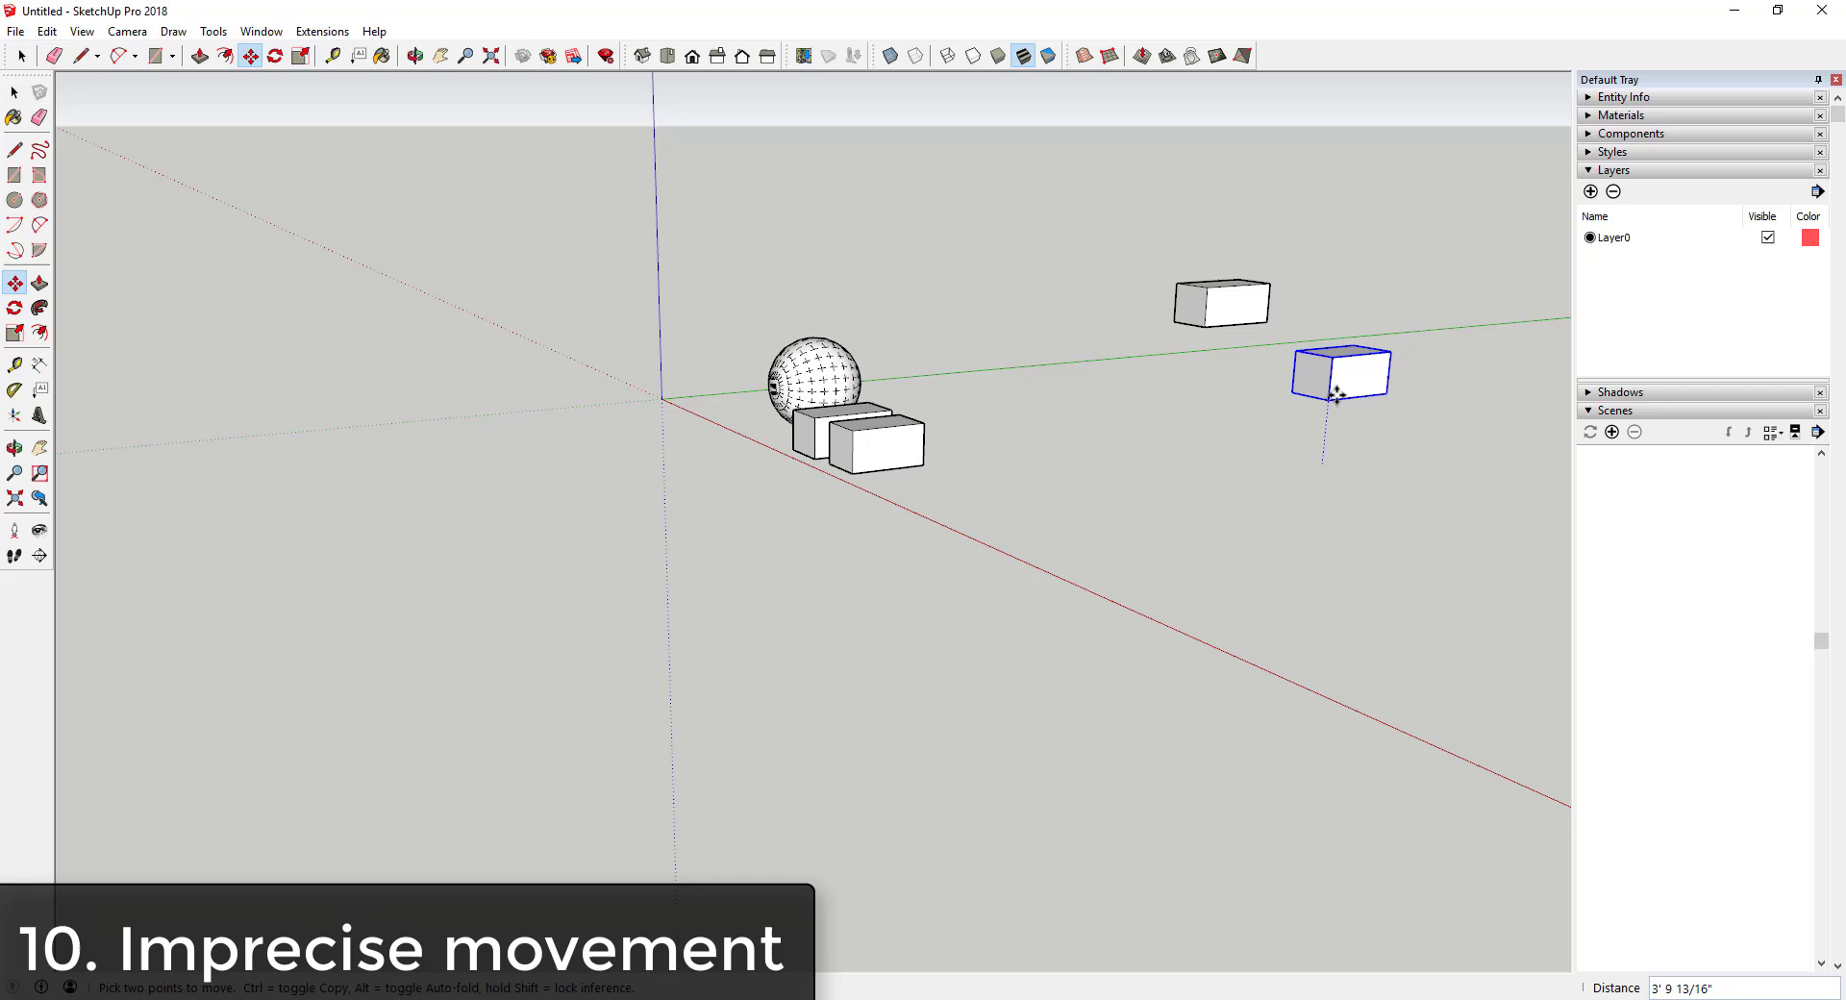
{"action": "left_click", "coordinate": [1202, 331]}
{"action": "middle_click_drag", "start_coordinate": [1261, 342], "coordinate": [1383, 349]}
{"action": "key", "text": "m"}
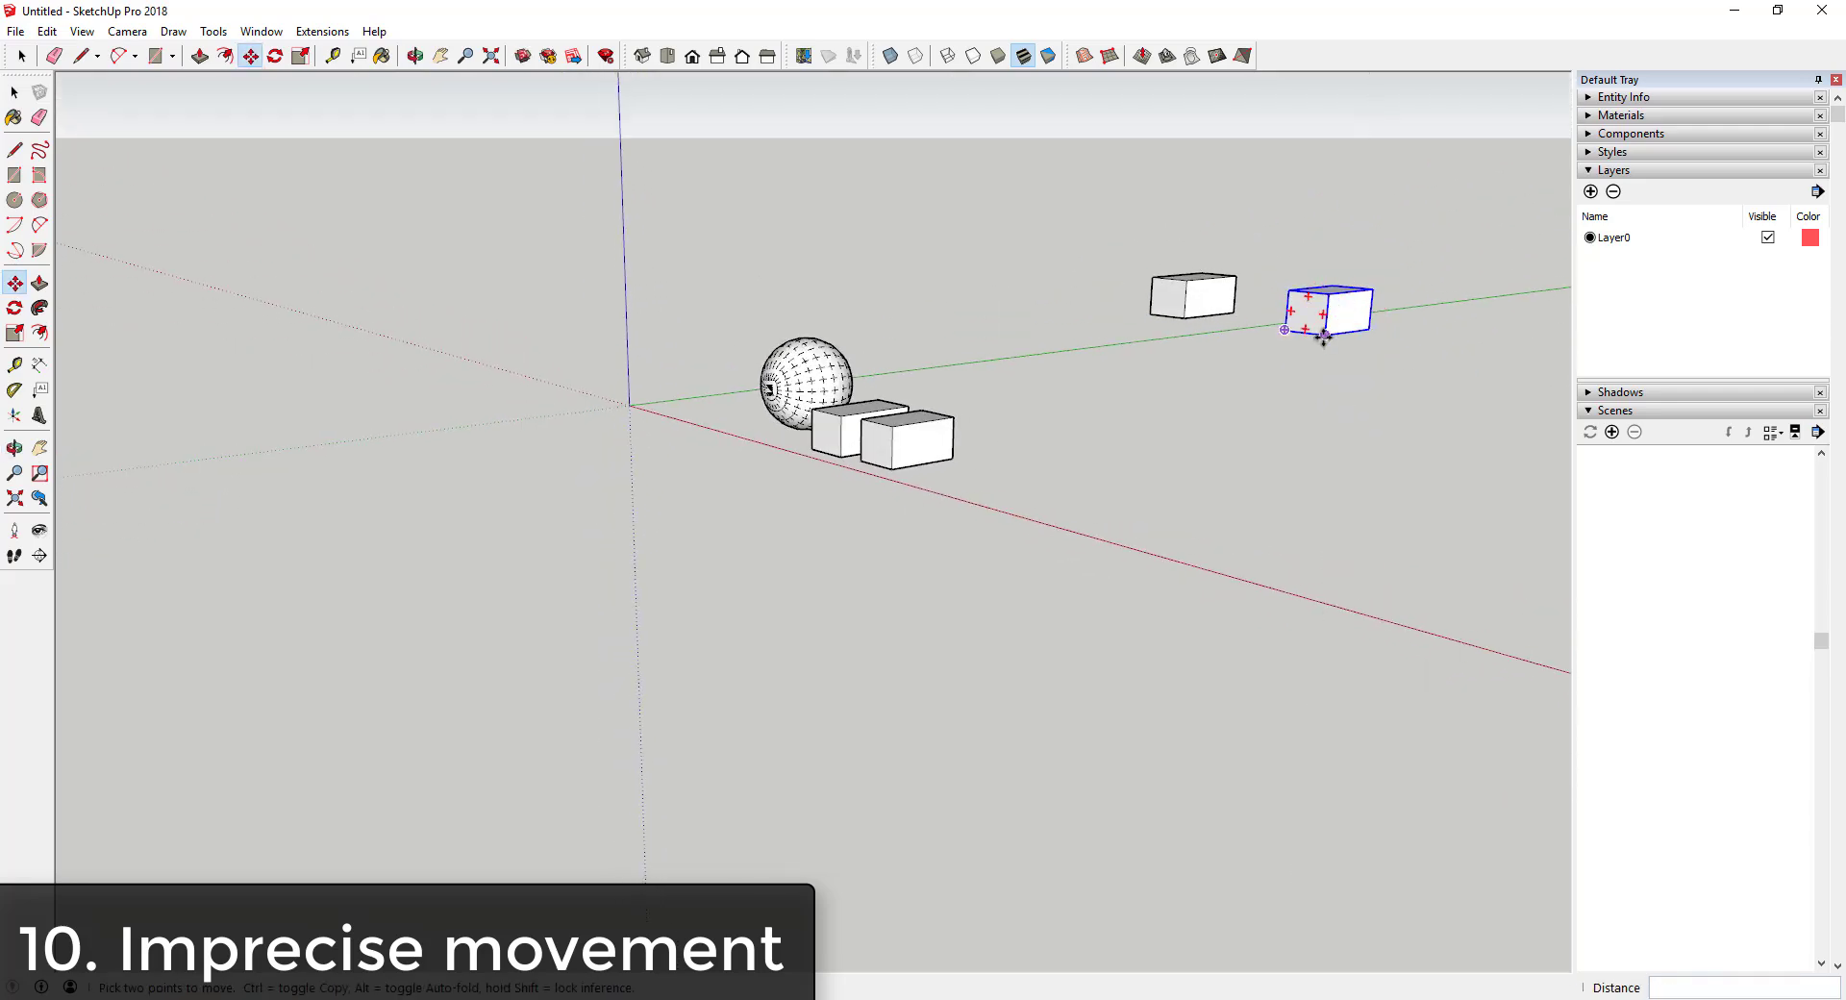
{"action": "left_click", "coordinate": [1325, 334]}
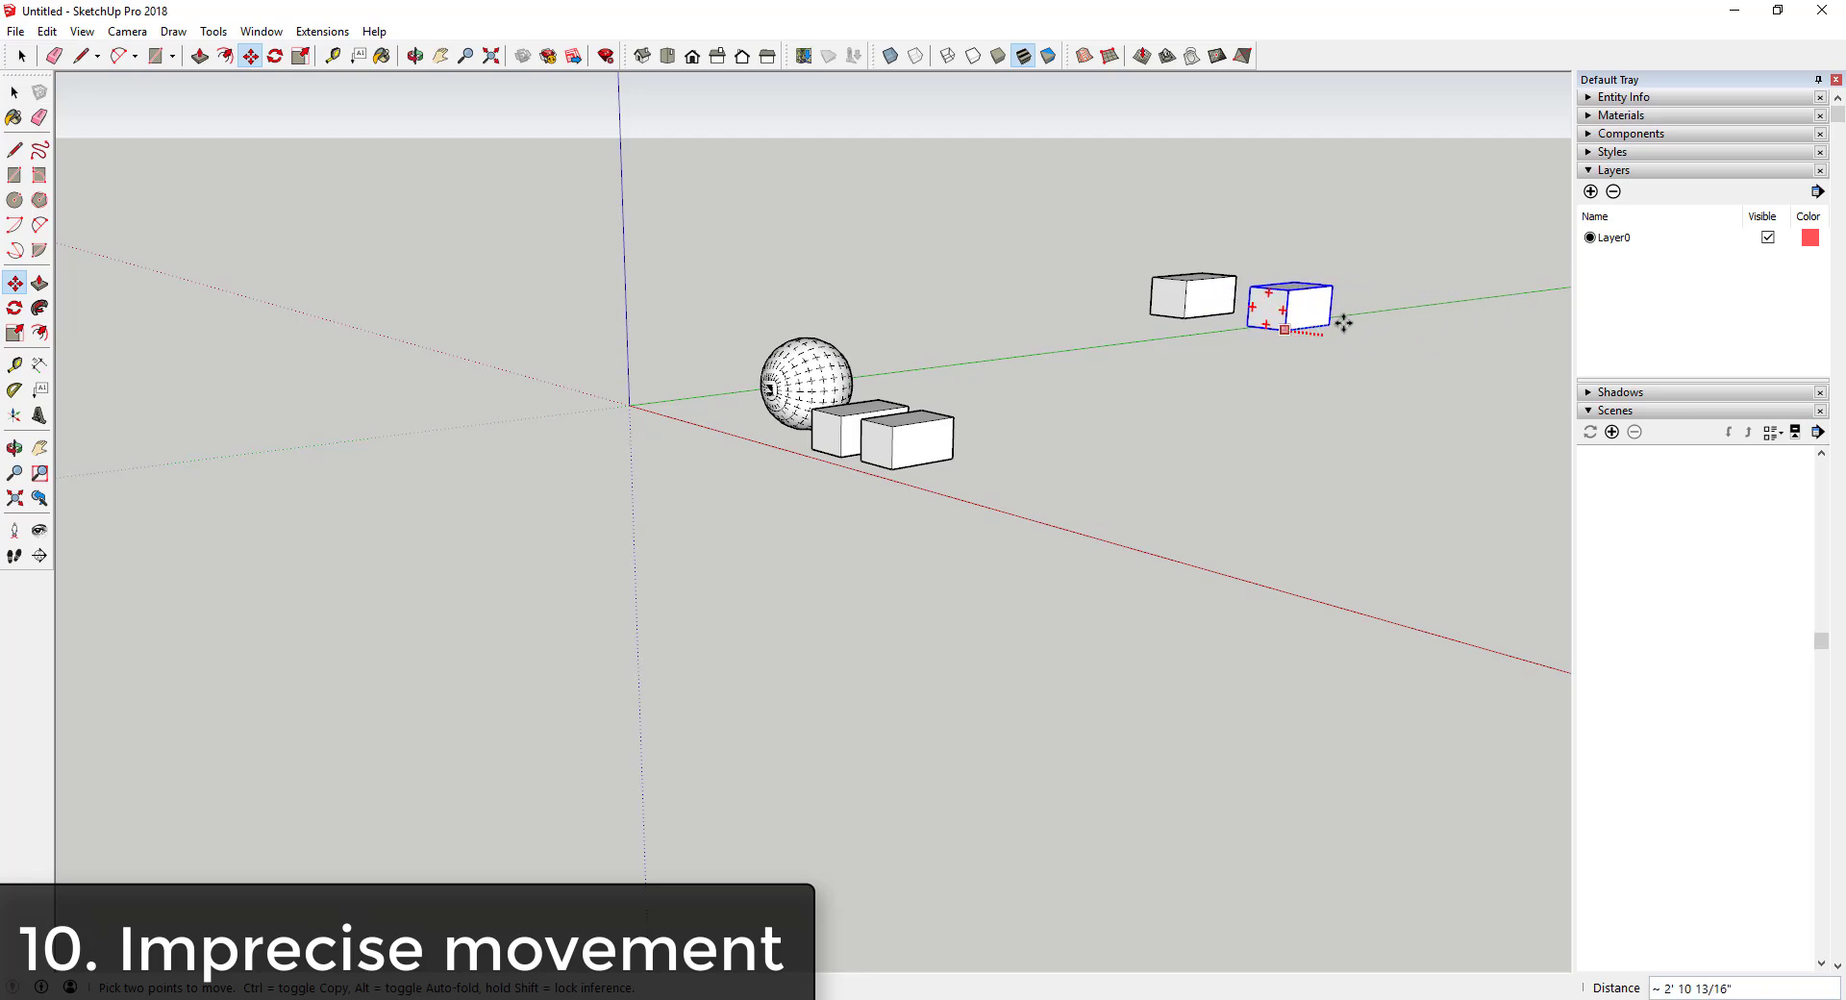
{"action": "middle_click_drag", "start_coordinate": [1286, 383], "coordinate": [1308, 574]}
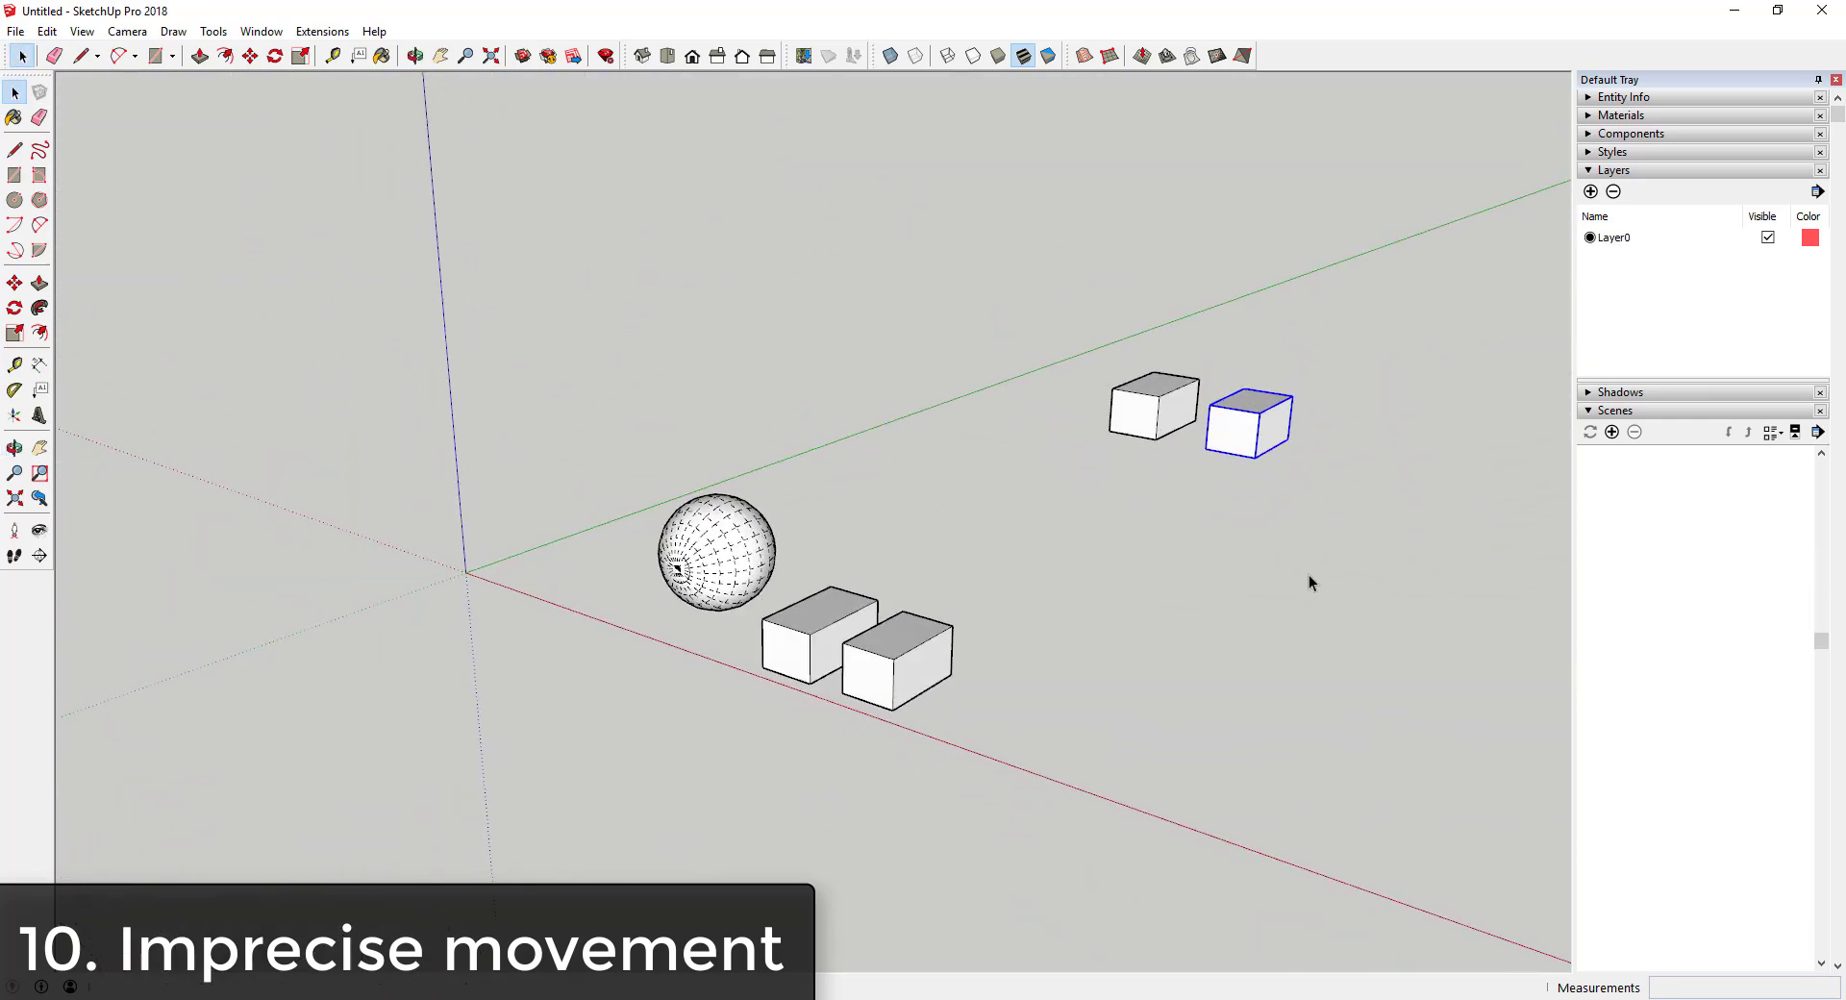